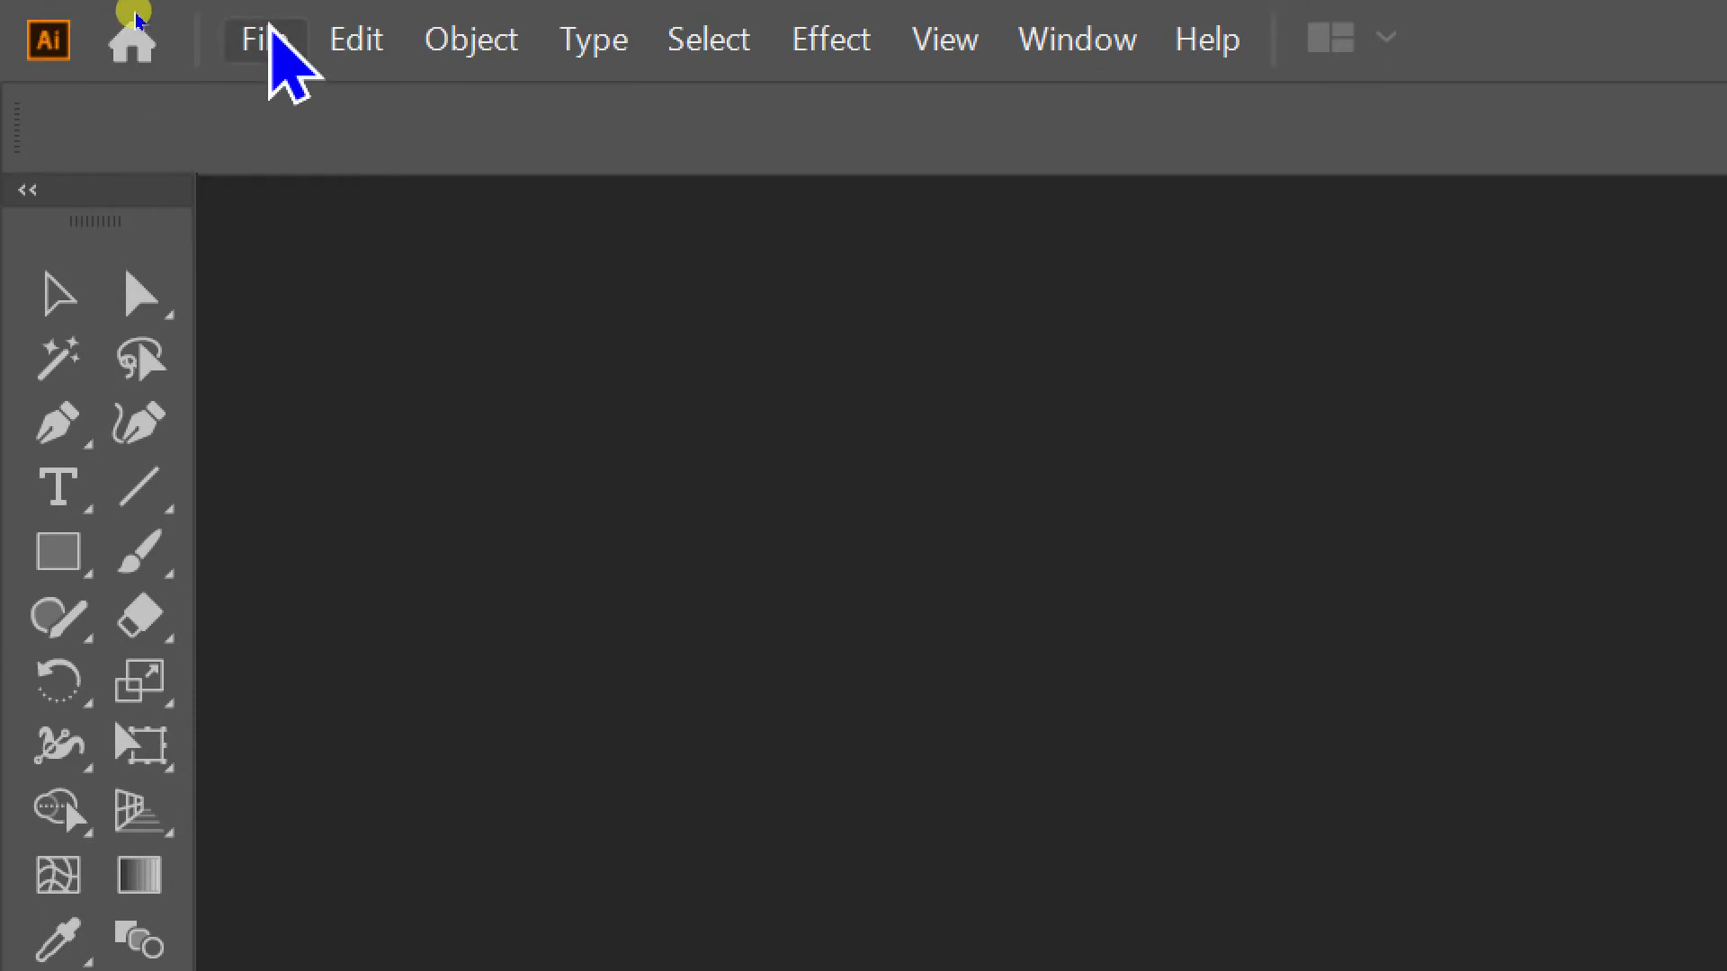
Step: Bring up the New Document setup from the File menu
left_click(133, 20)
left_click(269, 91)
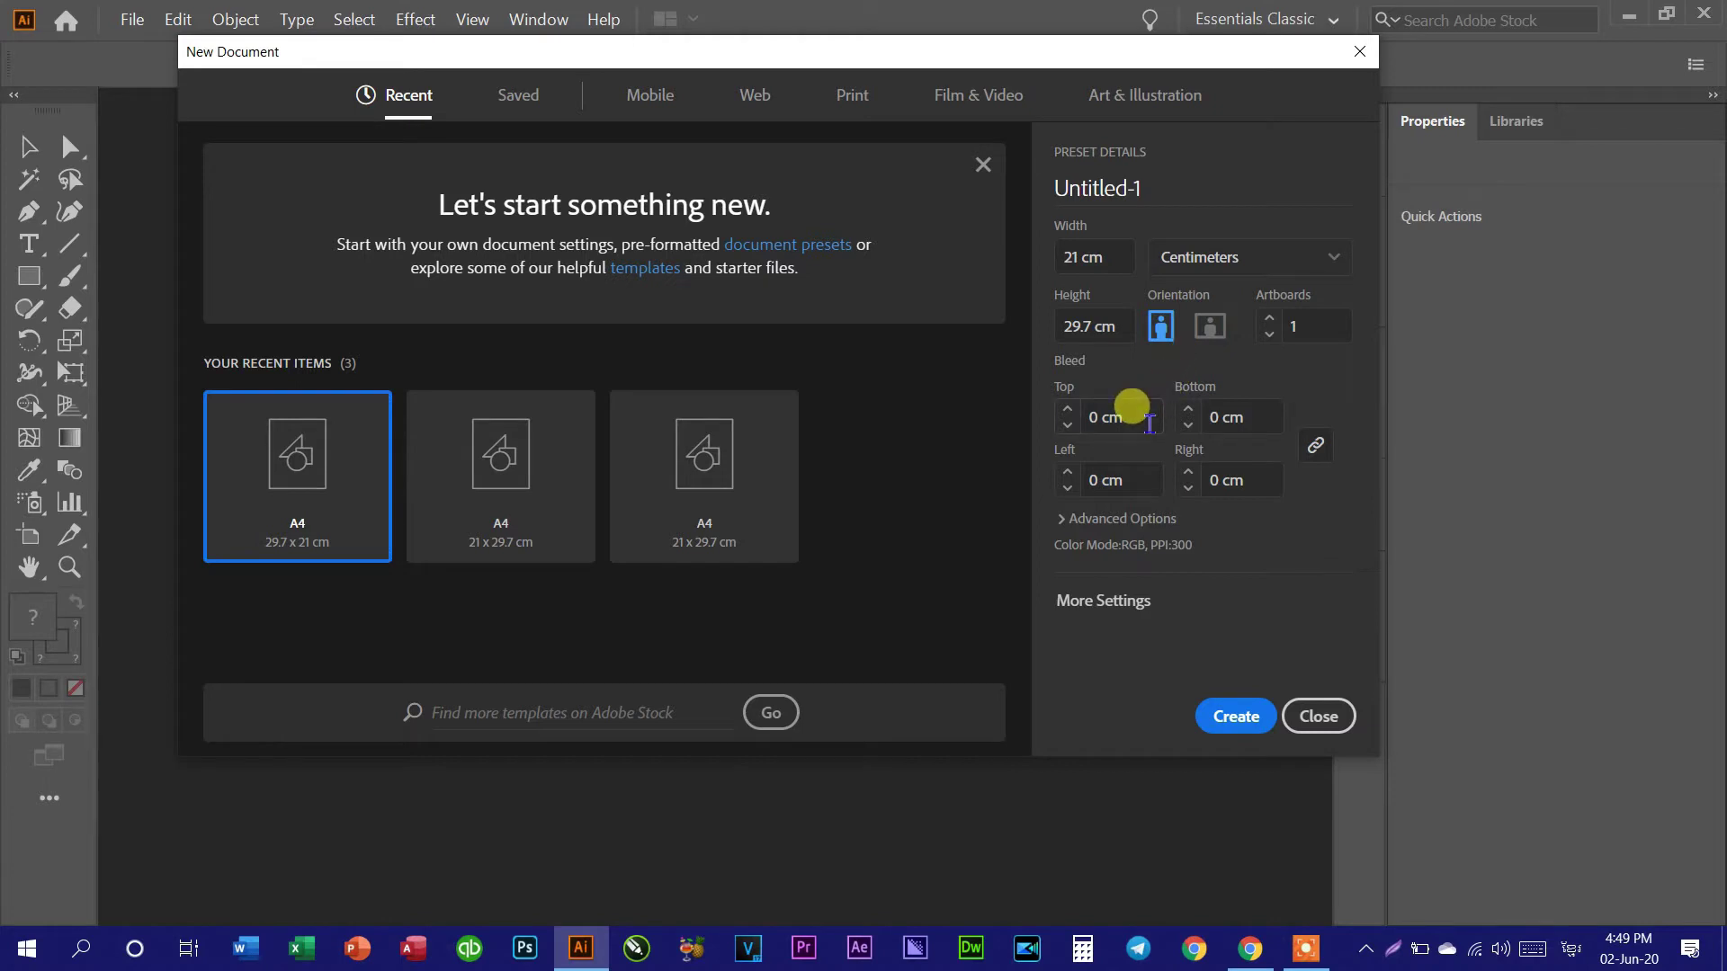
Step: Create the A4 portrait 21 × 29.7 cm, RGB, 300 ppi document after reviewing the advanced options
left_click(1111, 521)
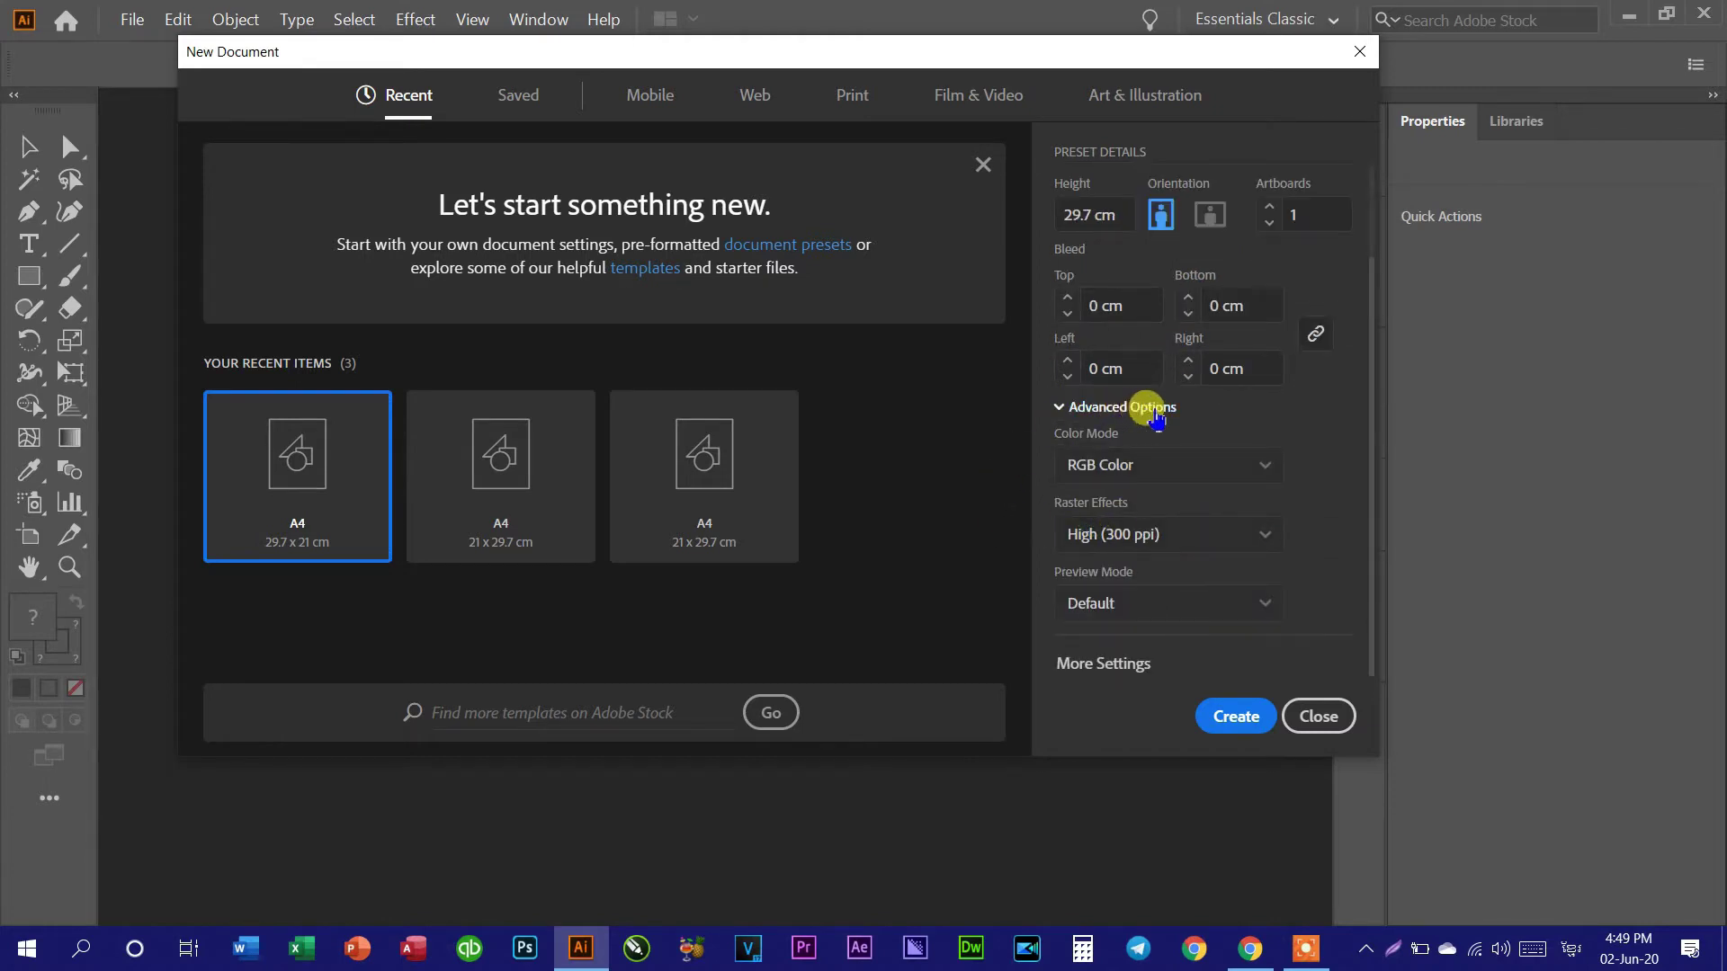
left_click(1226, 727)
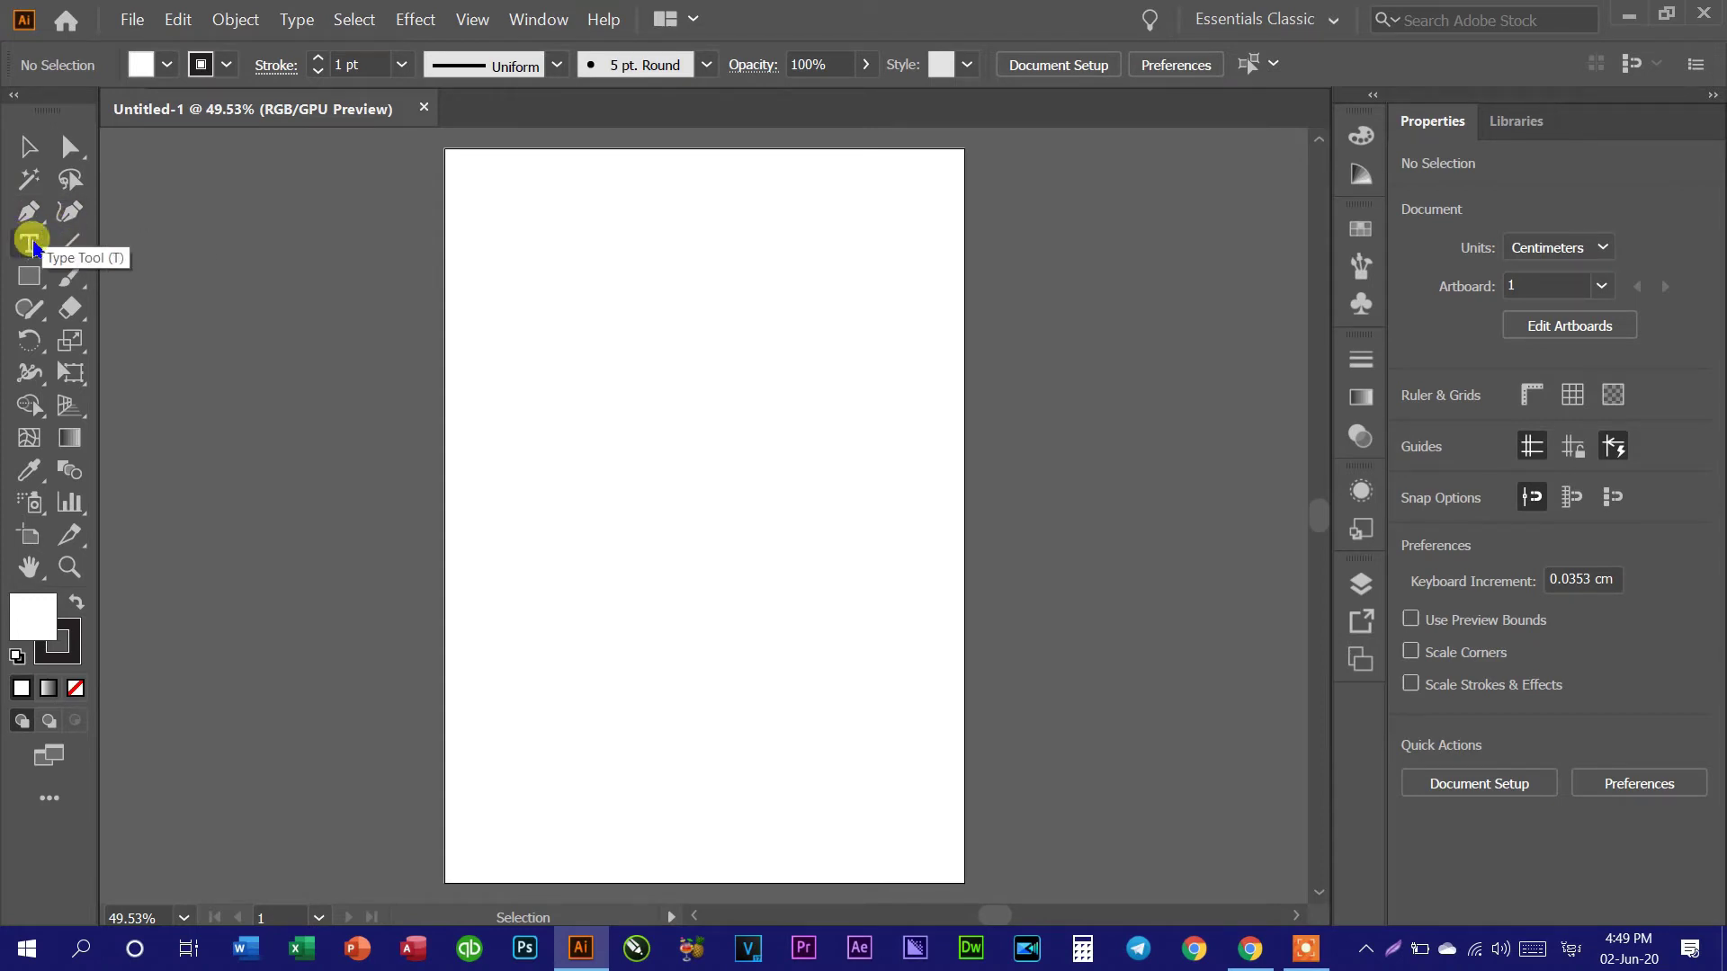
Step: Tear the type tools into a floating panel near the top-left and view the artboard at 100%
left_click(30, 244)
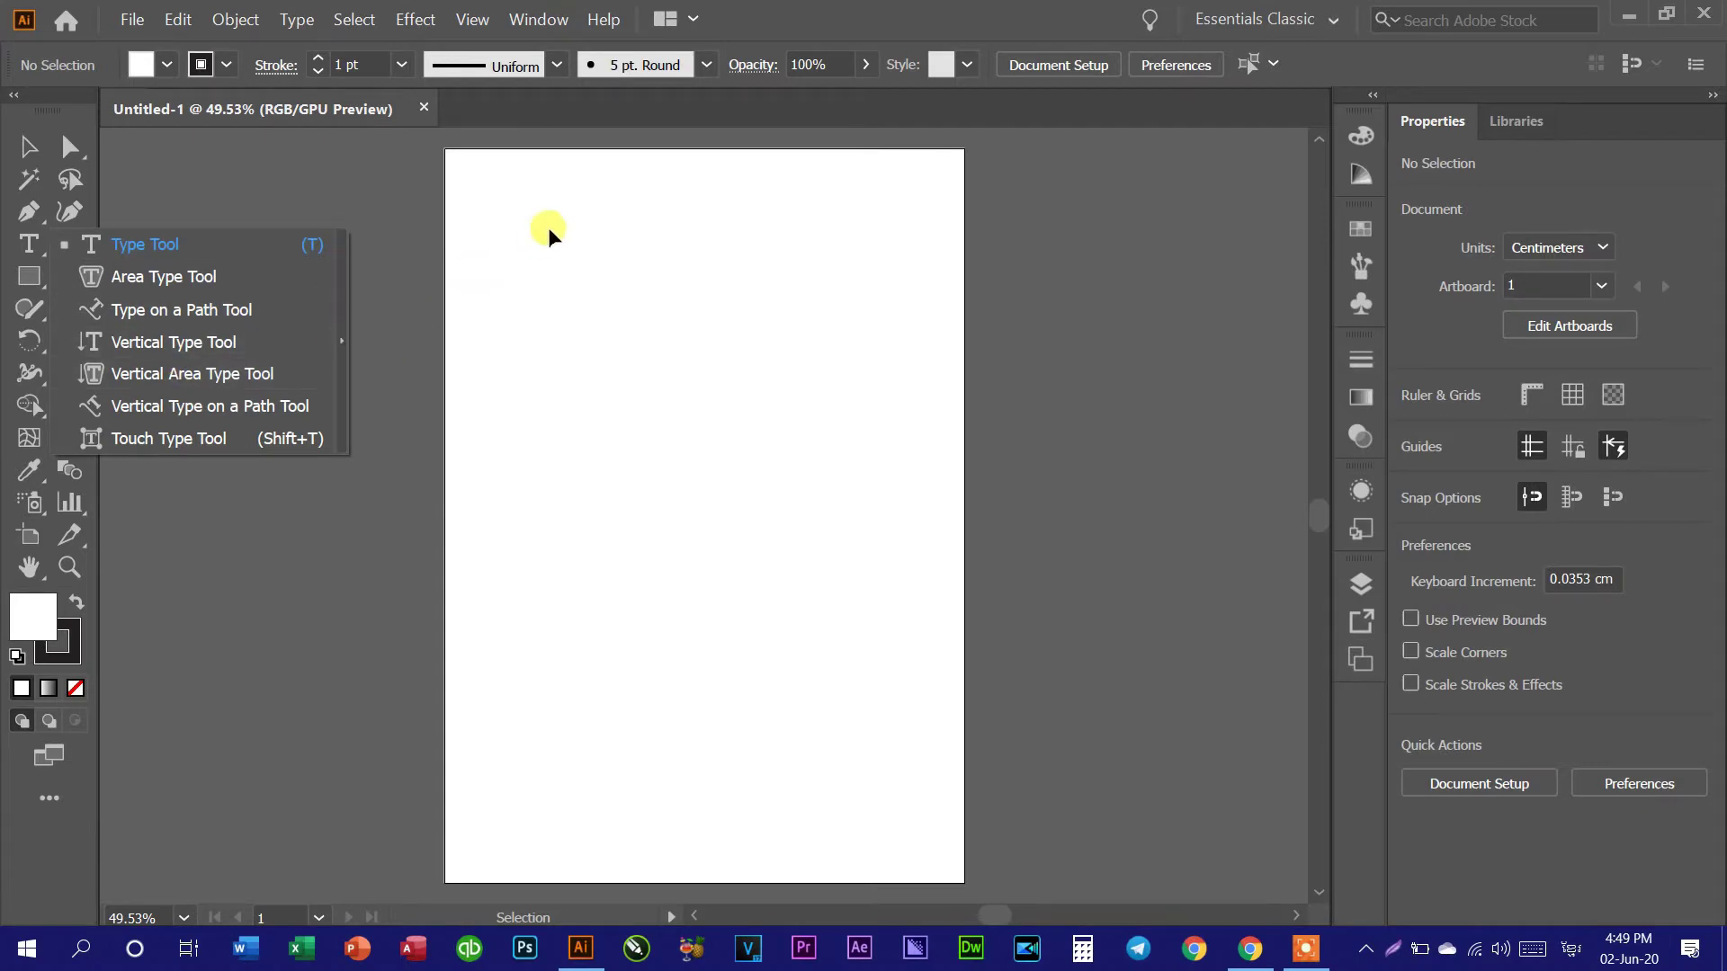
left_click(344, 346)
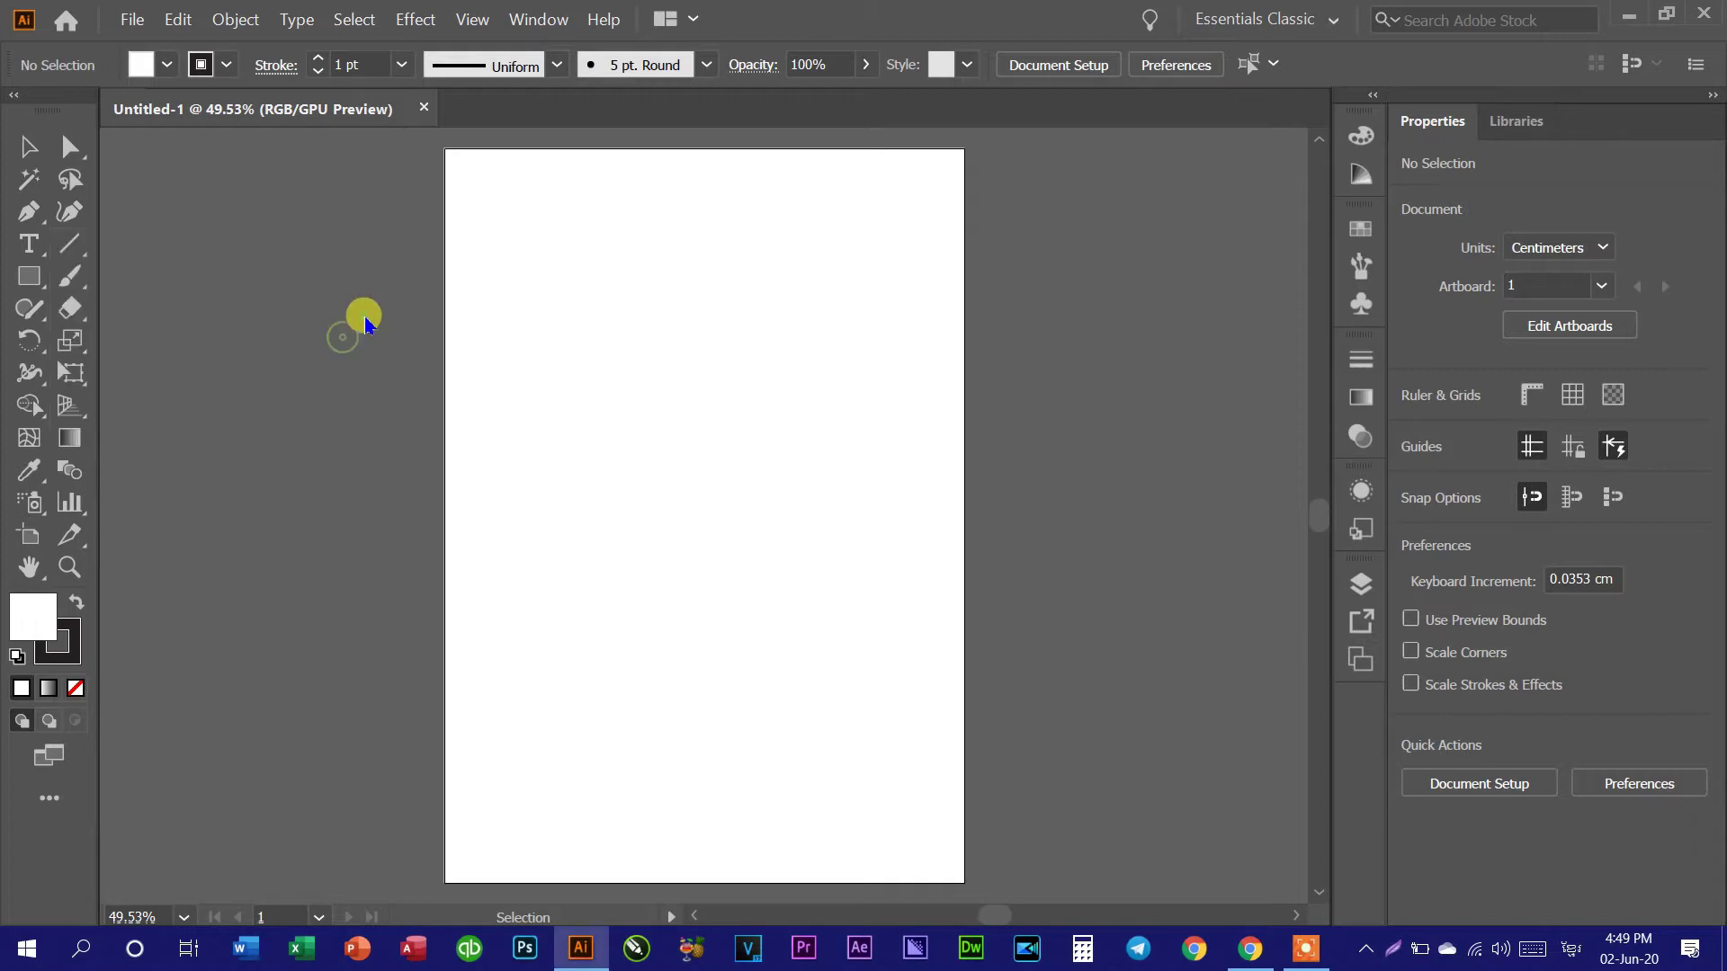
mouse_move(142, 268)
left_mouse_down()
mouse_move(319, 189)
mouse_move(570, 197)
left_mouse_up()
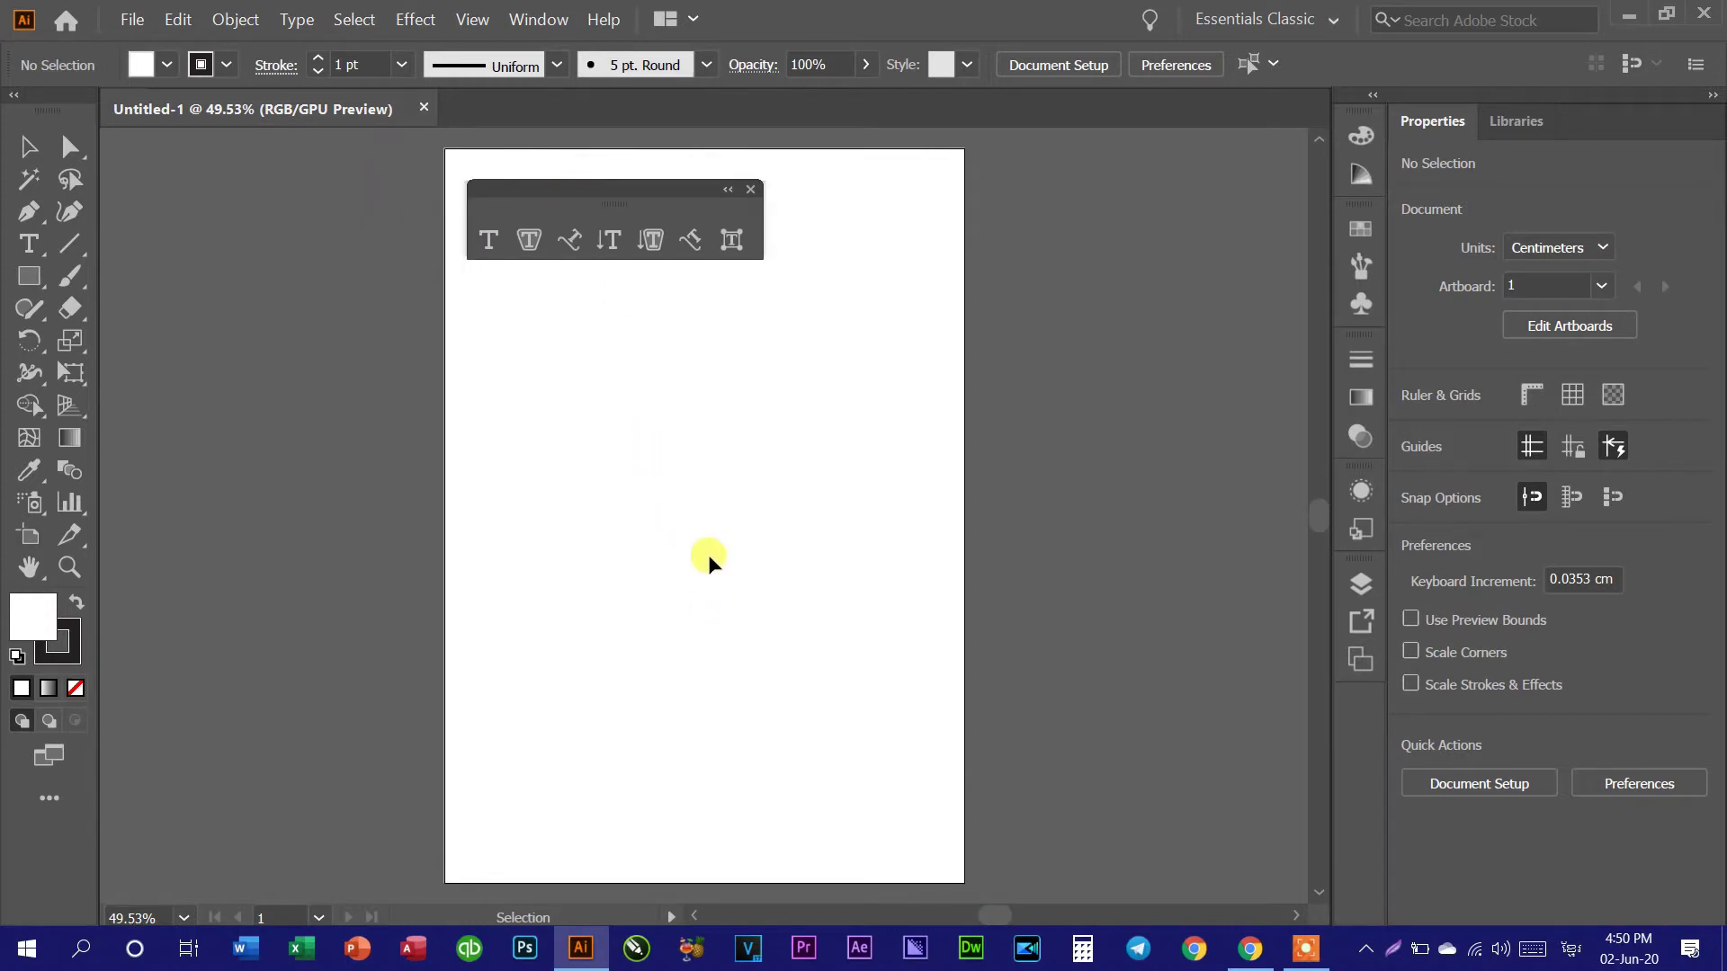
key("ctrl+1")
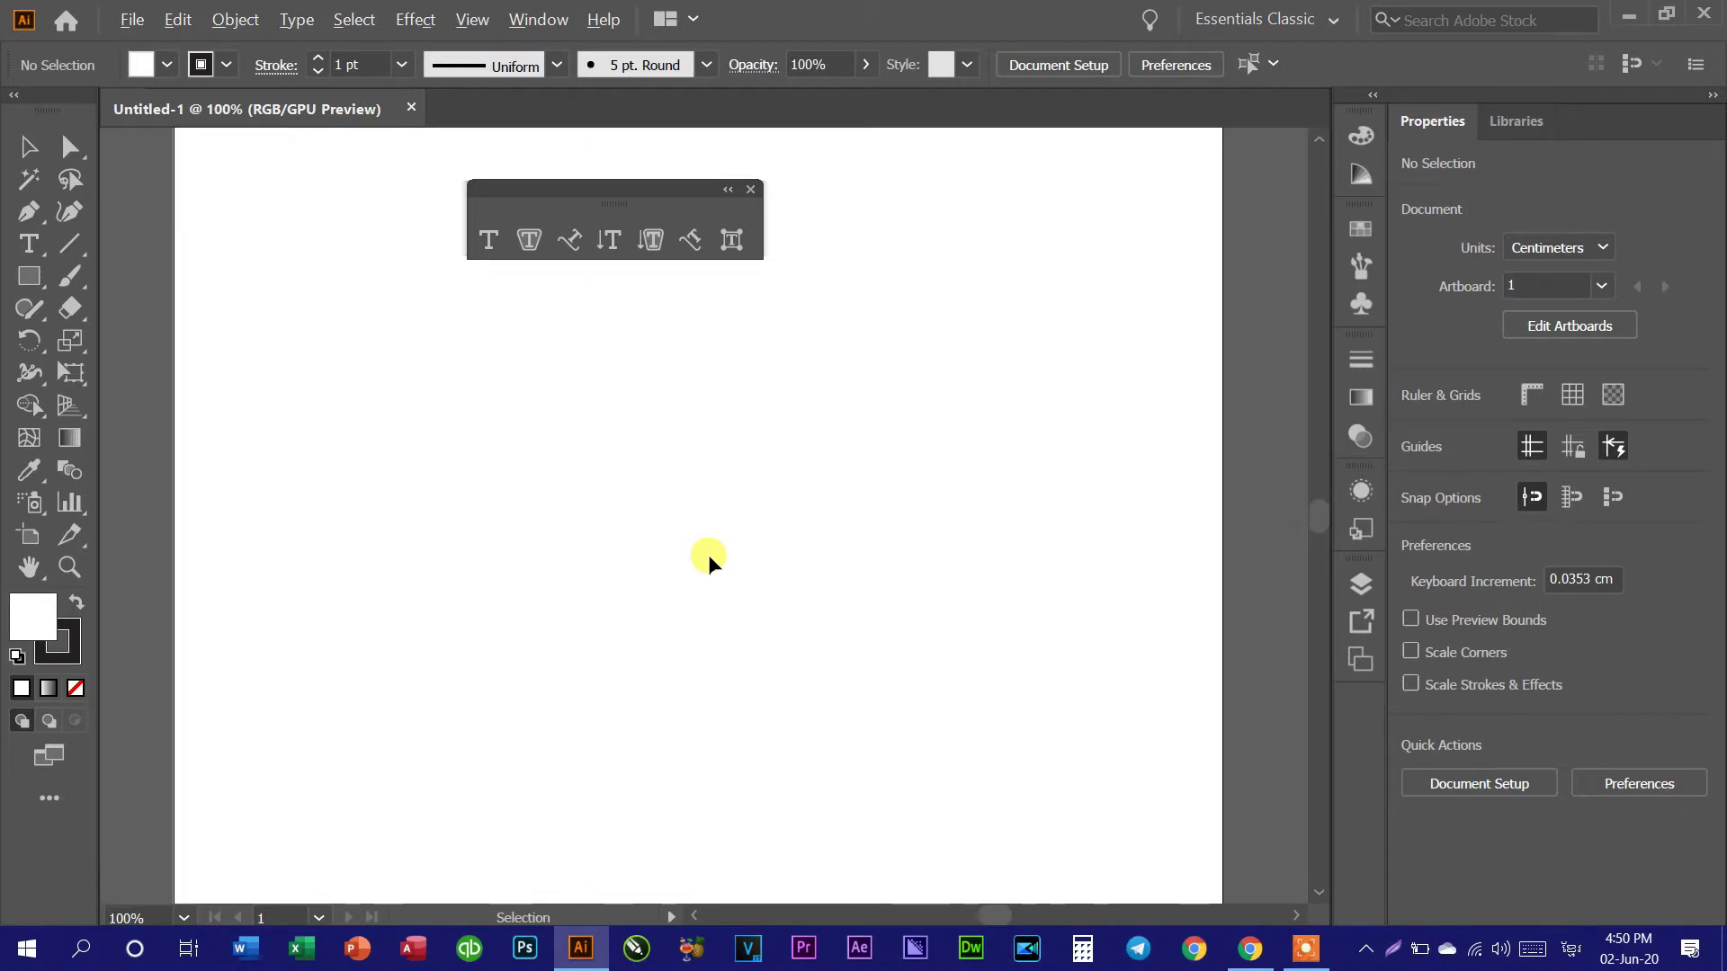
left_click_drag(573, 196, 326, 181)
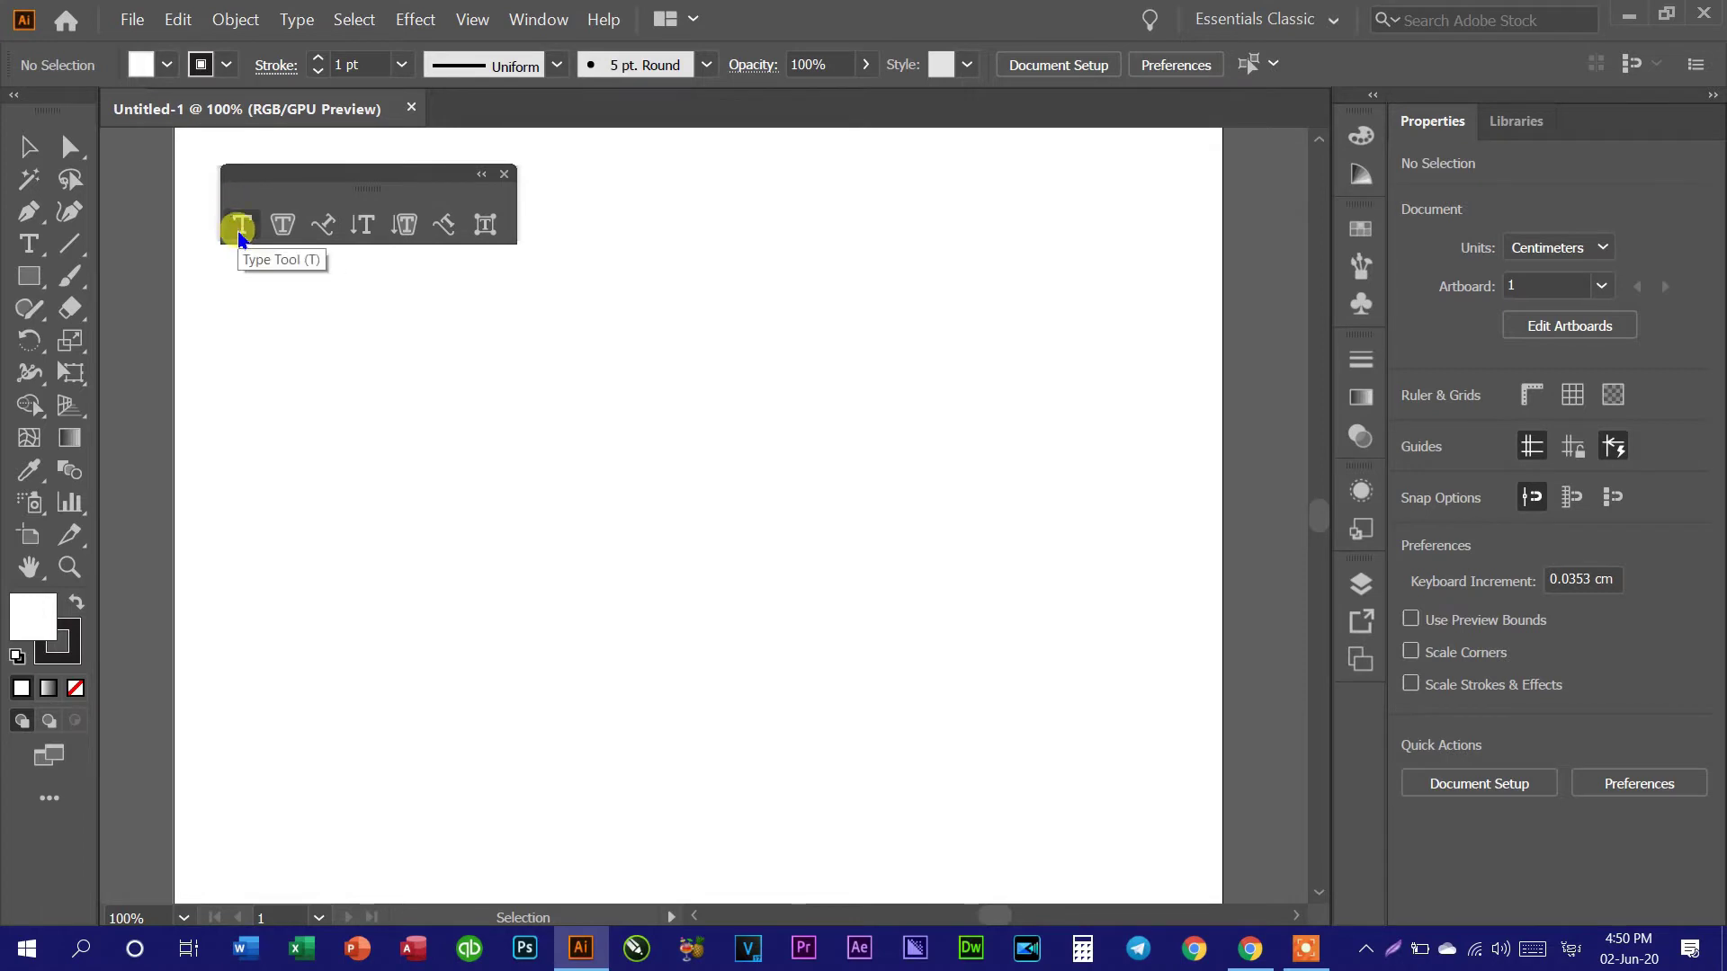
left_click(241, 225)
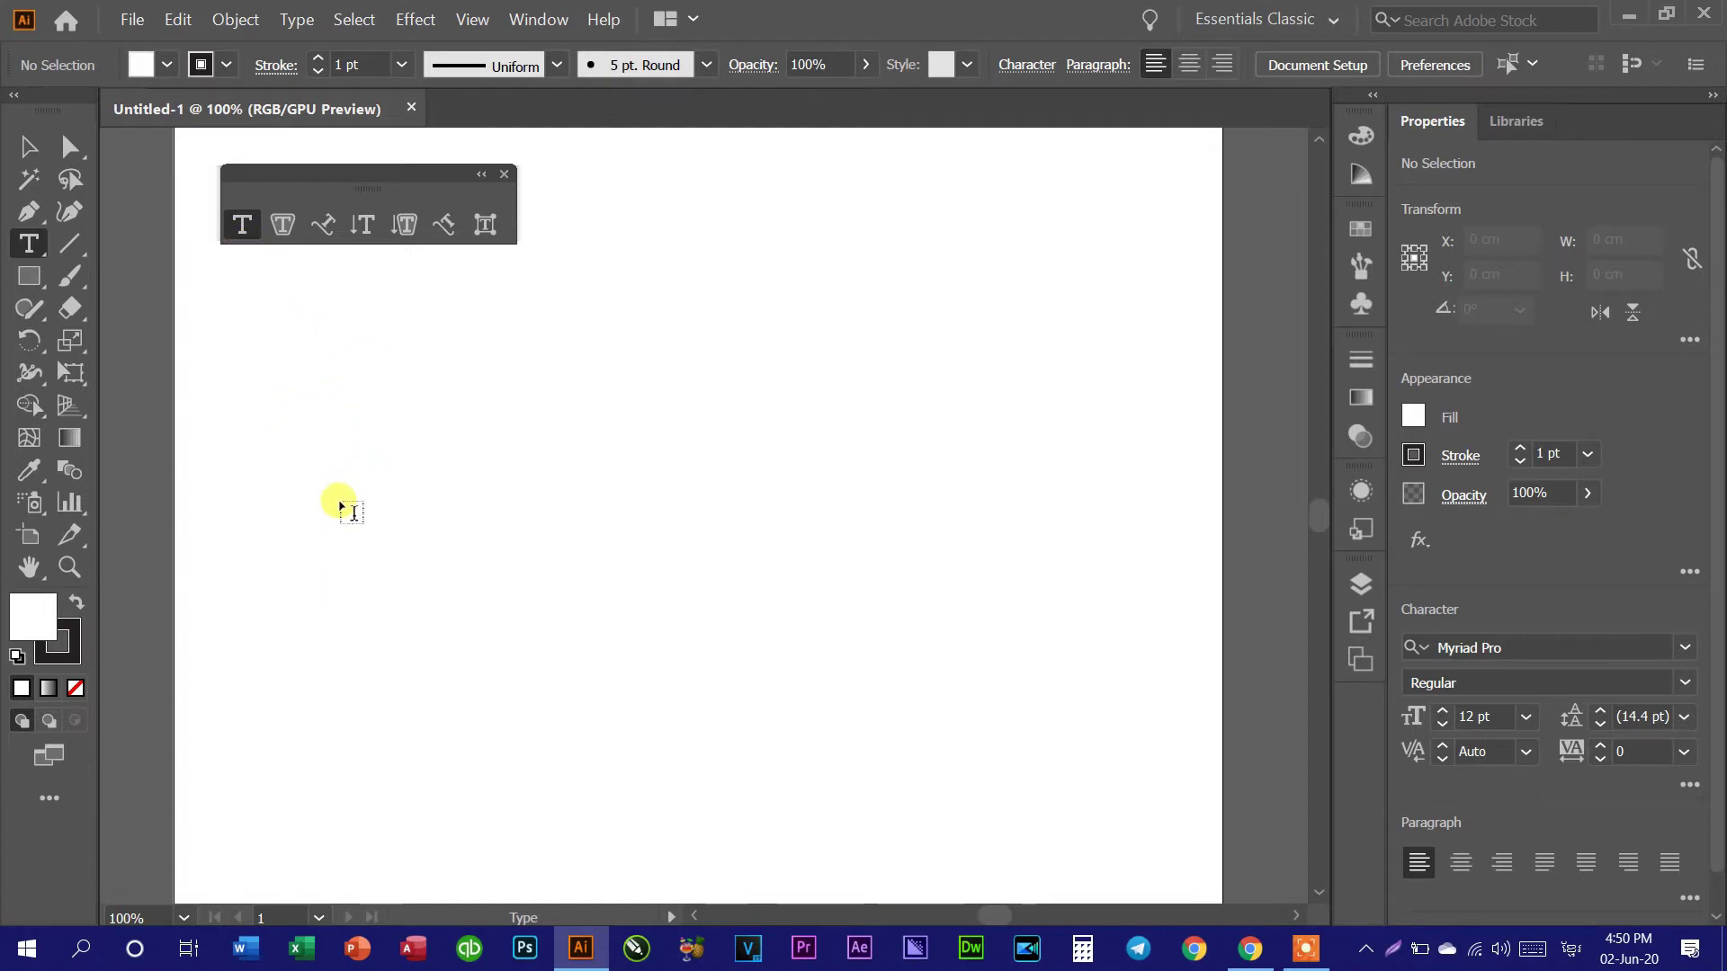
Step: Place a Lorem ipsum point text object on the artboard
left_click(350, 508)
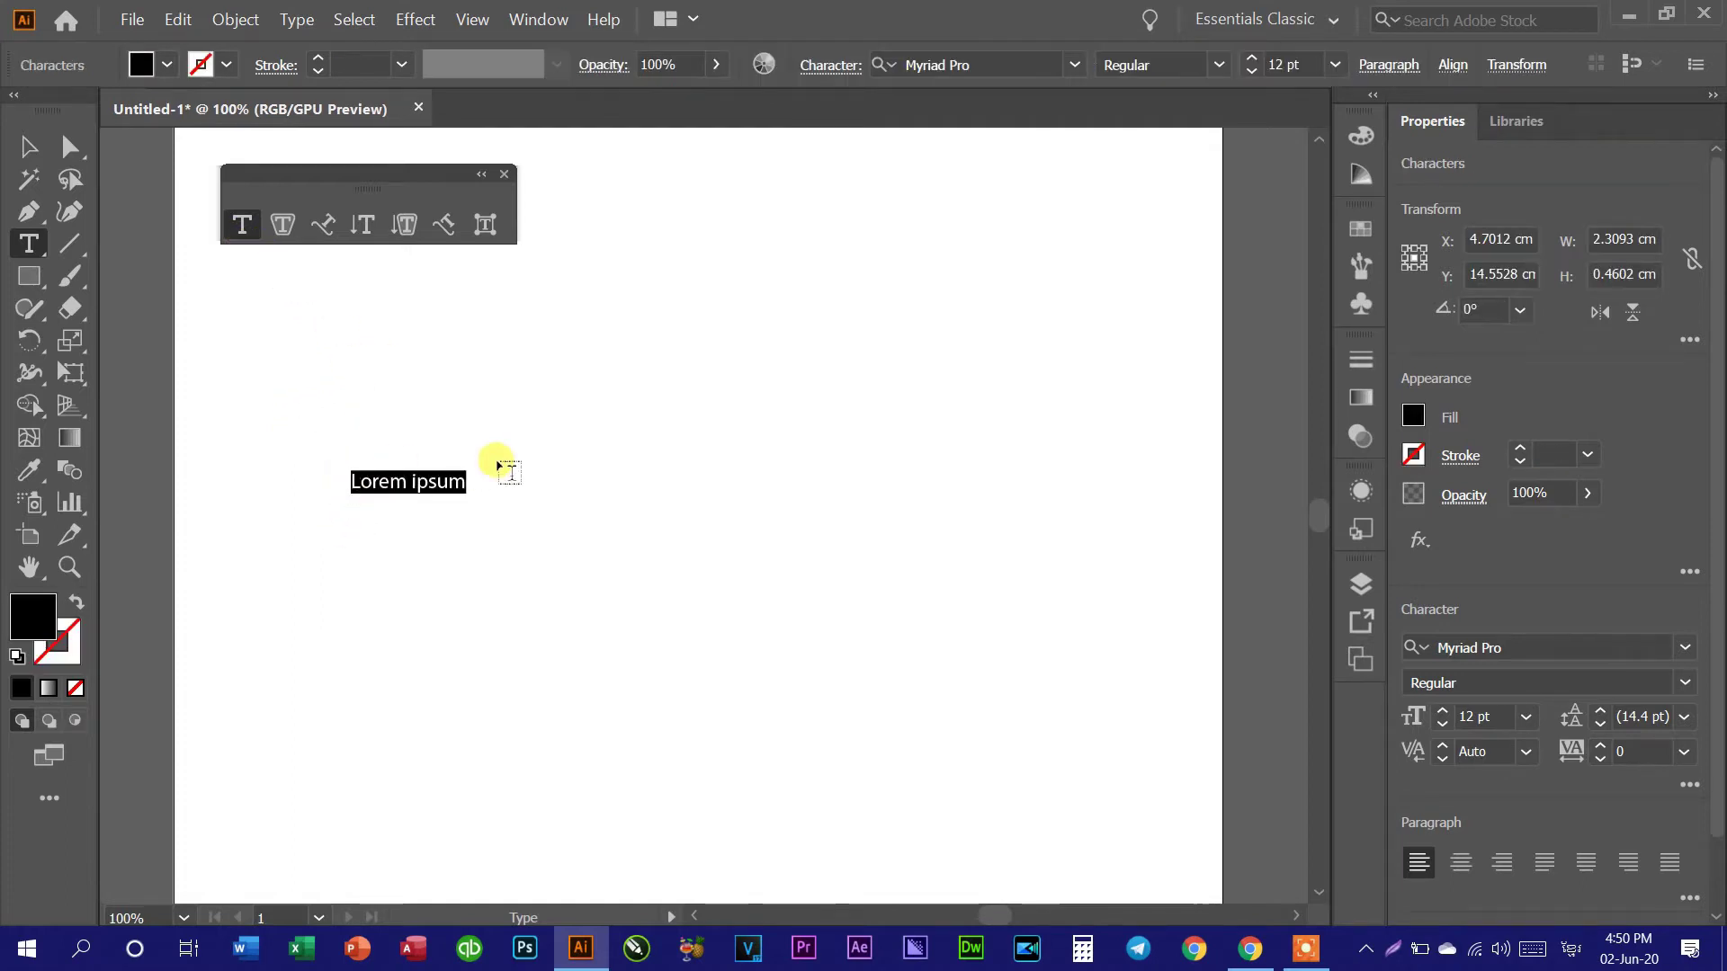
left_click(166, 65)
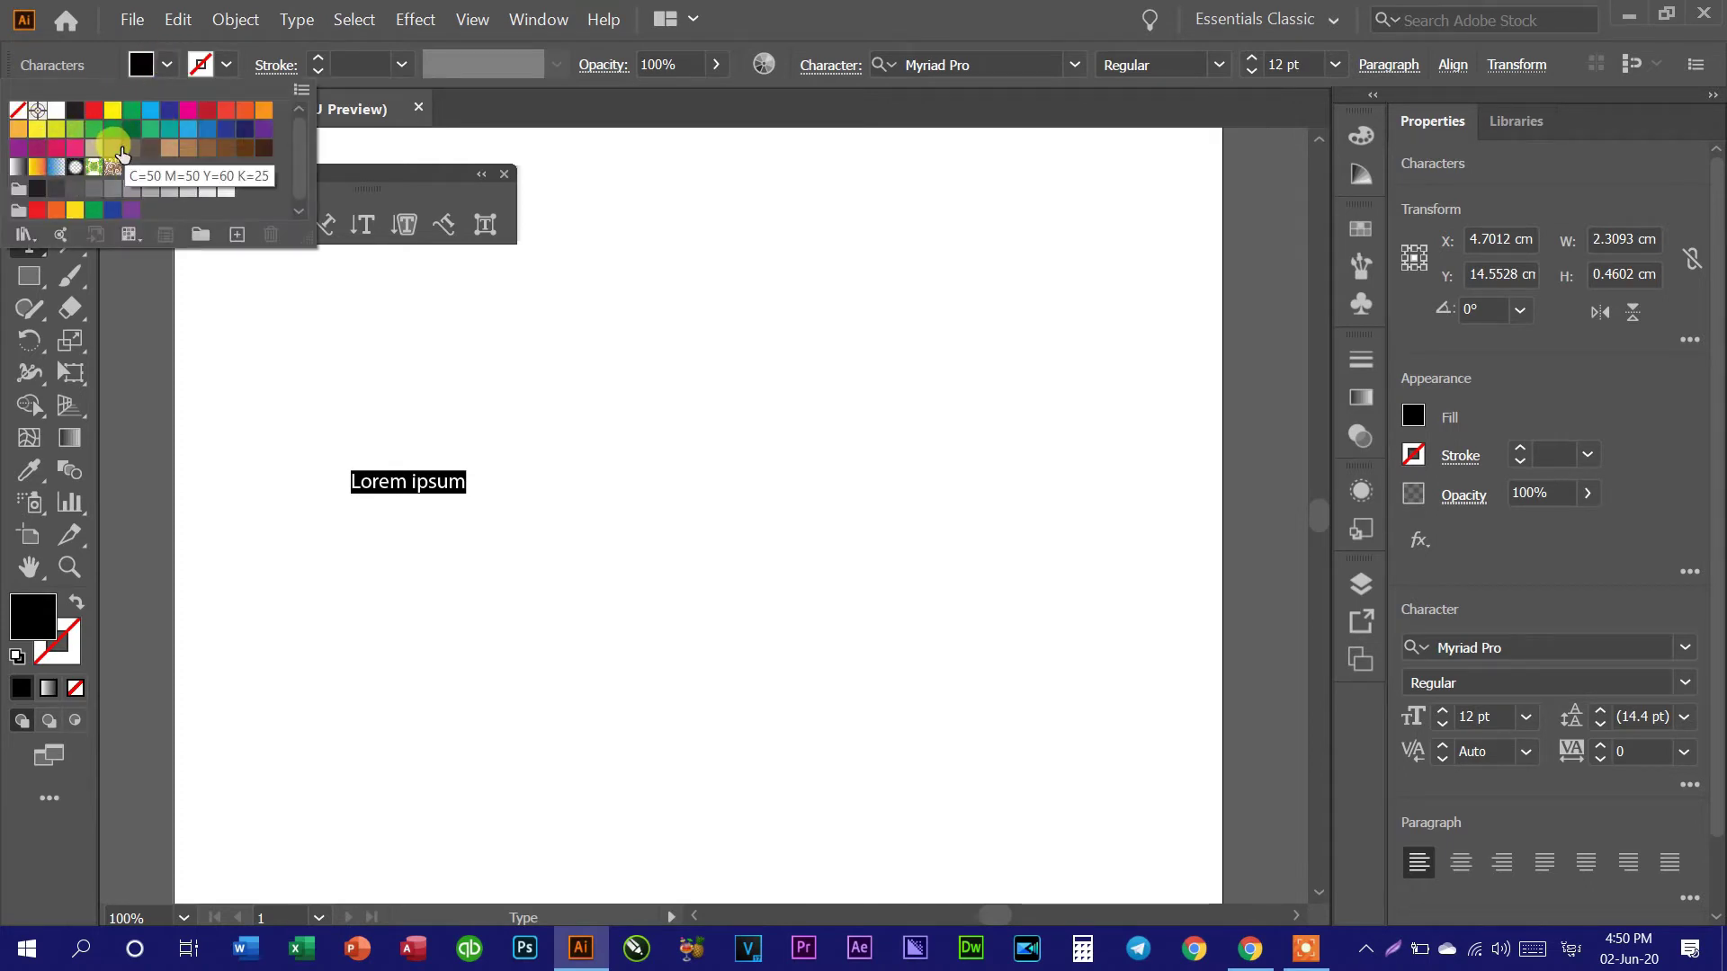
key("Escape")
left_click(424, 477)
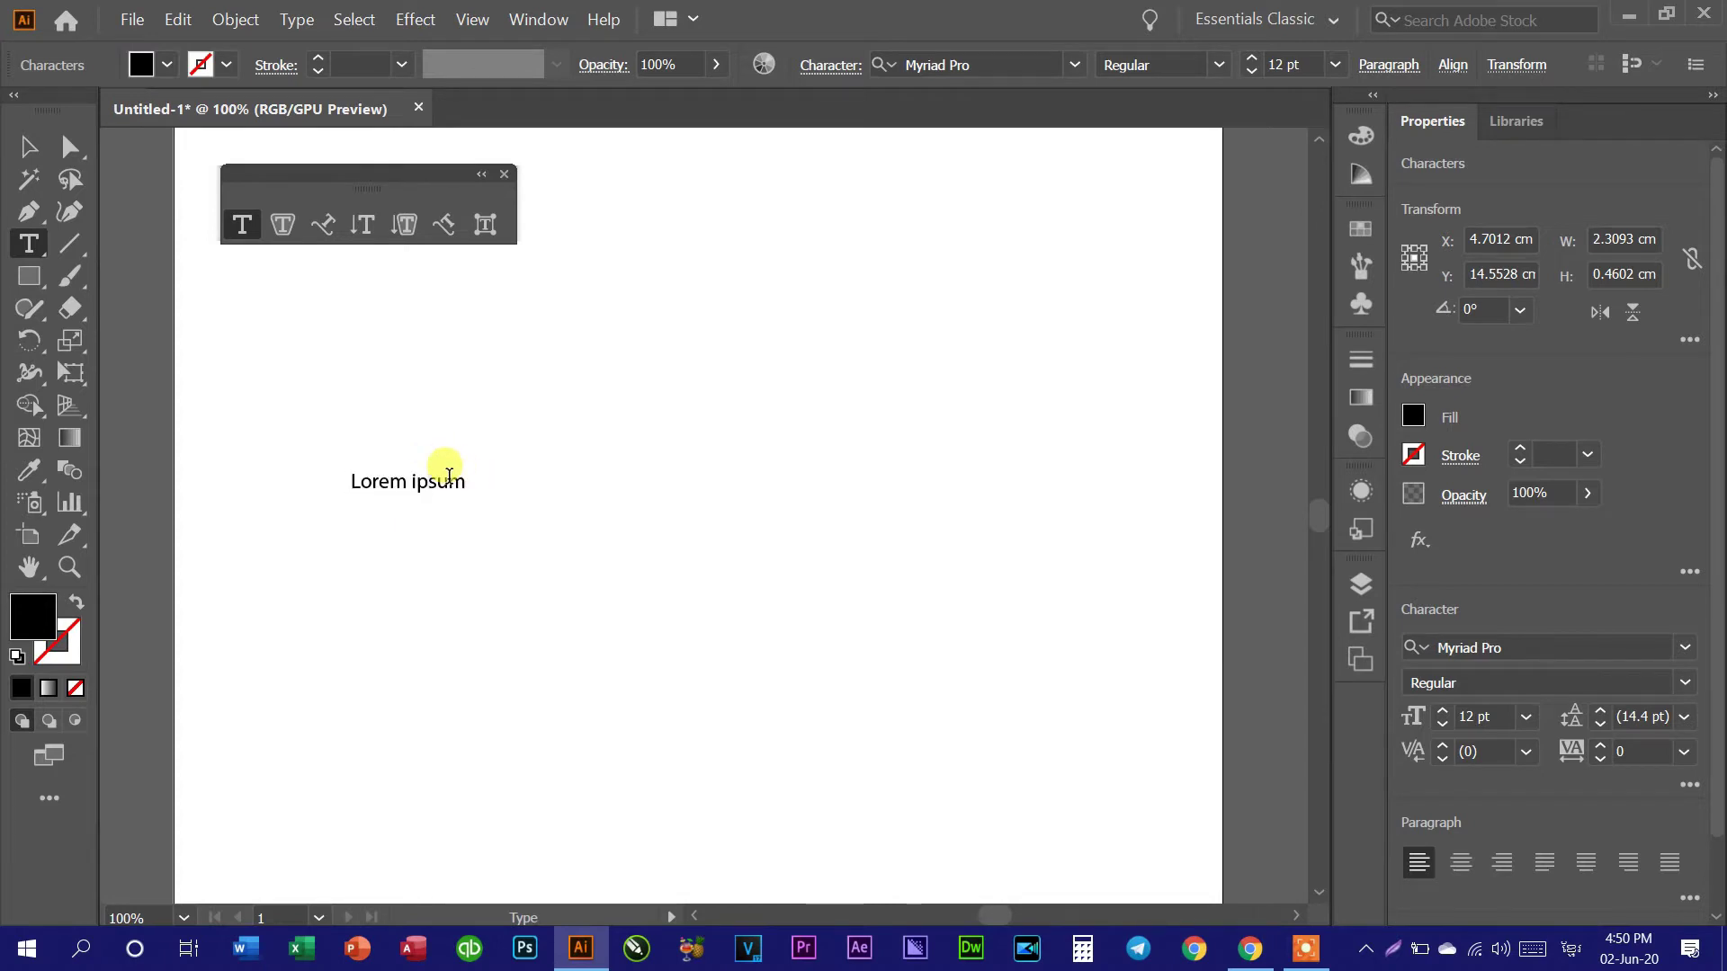
left_click(449, 485, "ctrl")
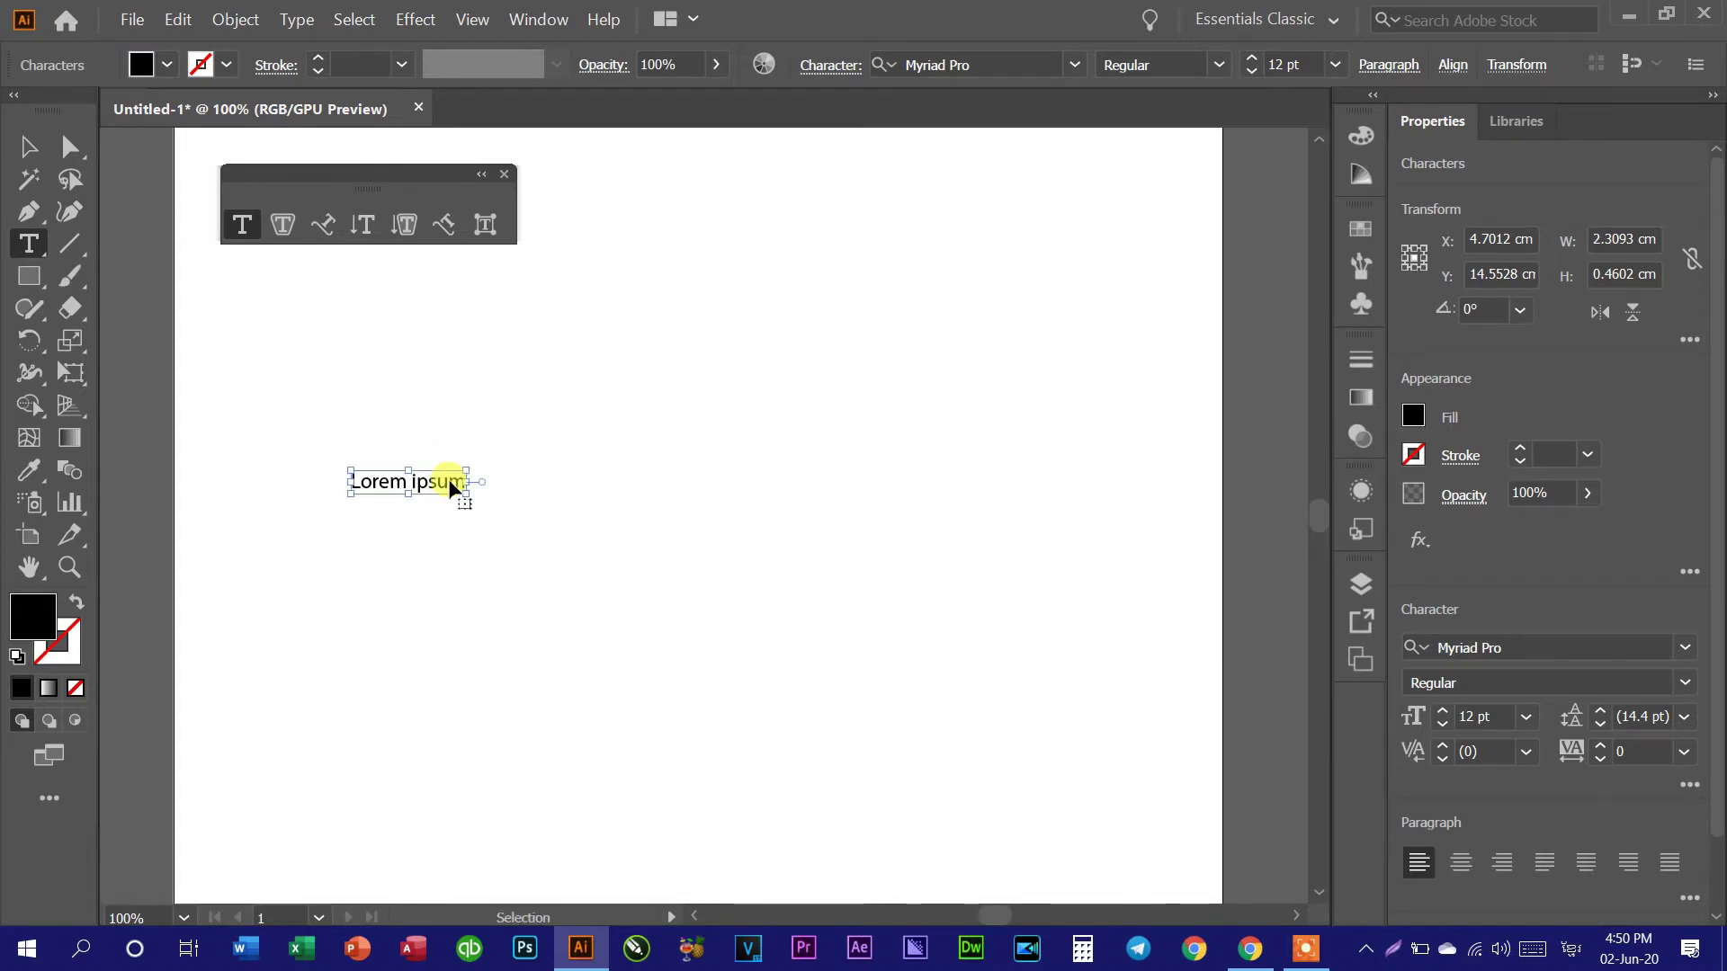
Step: Replace the placeholder text with 'I love You'
key("ctrl+a")
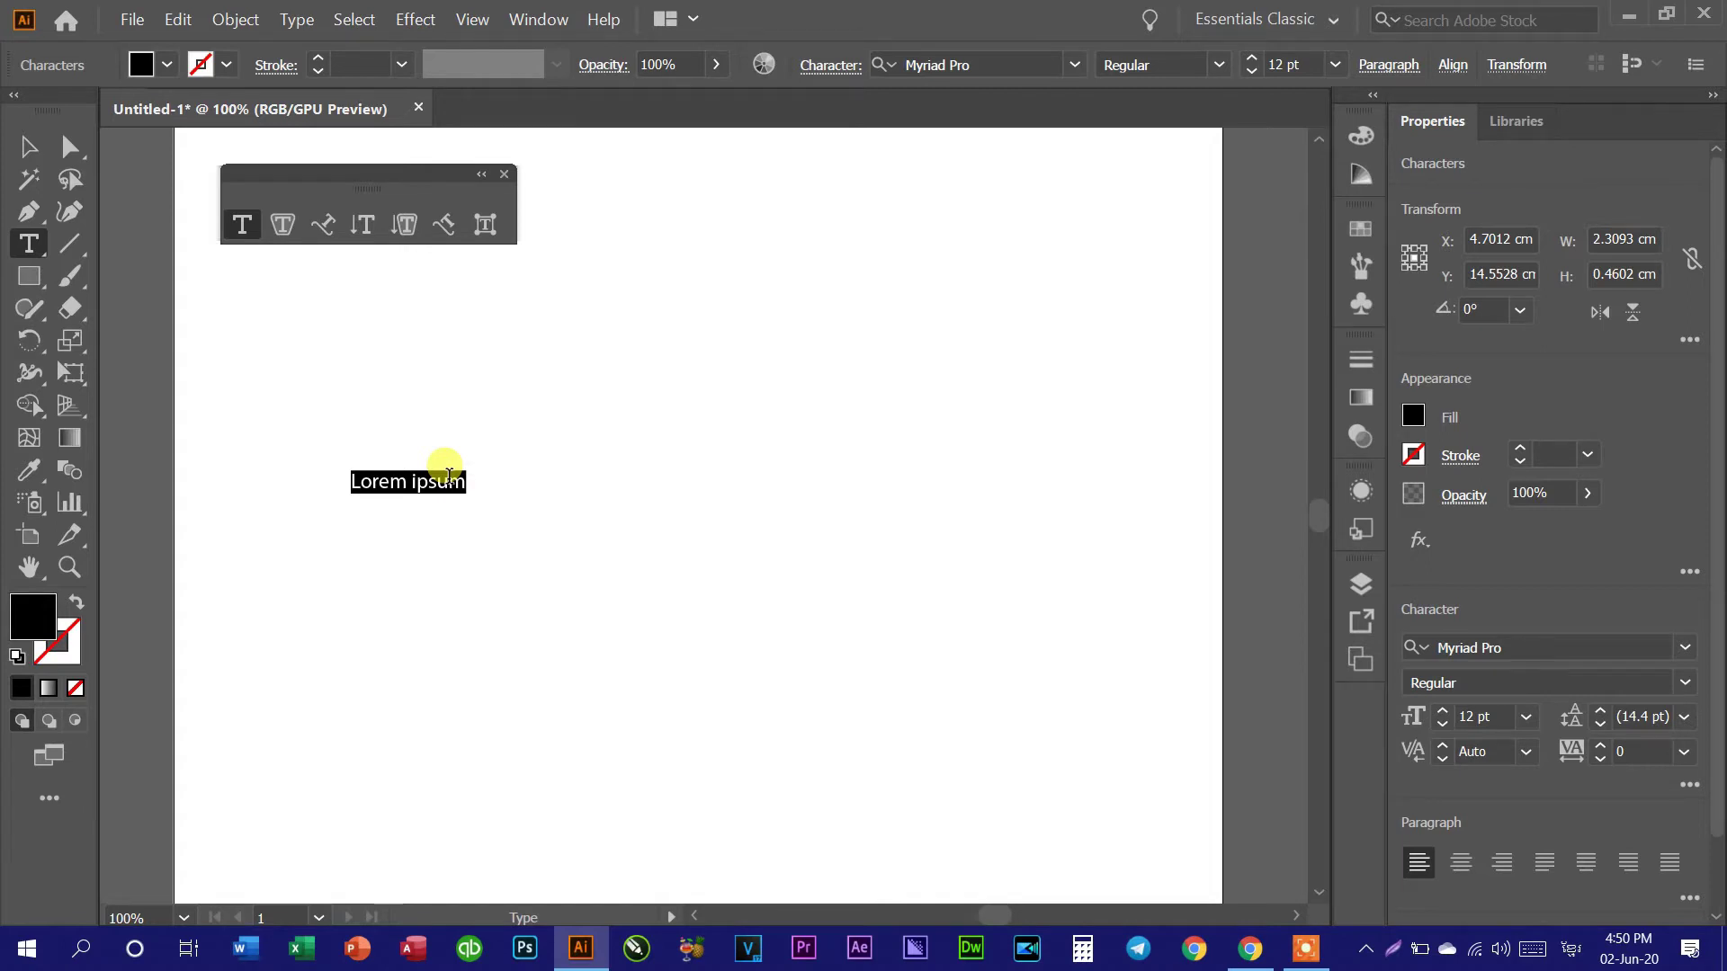
type("ต")
key("BackSpace")
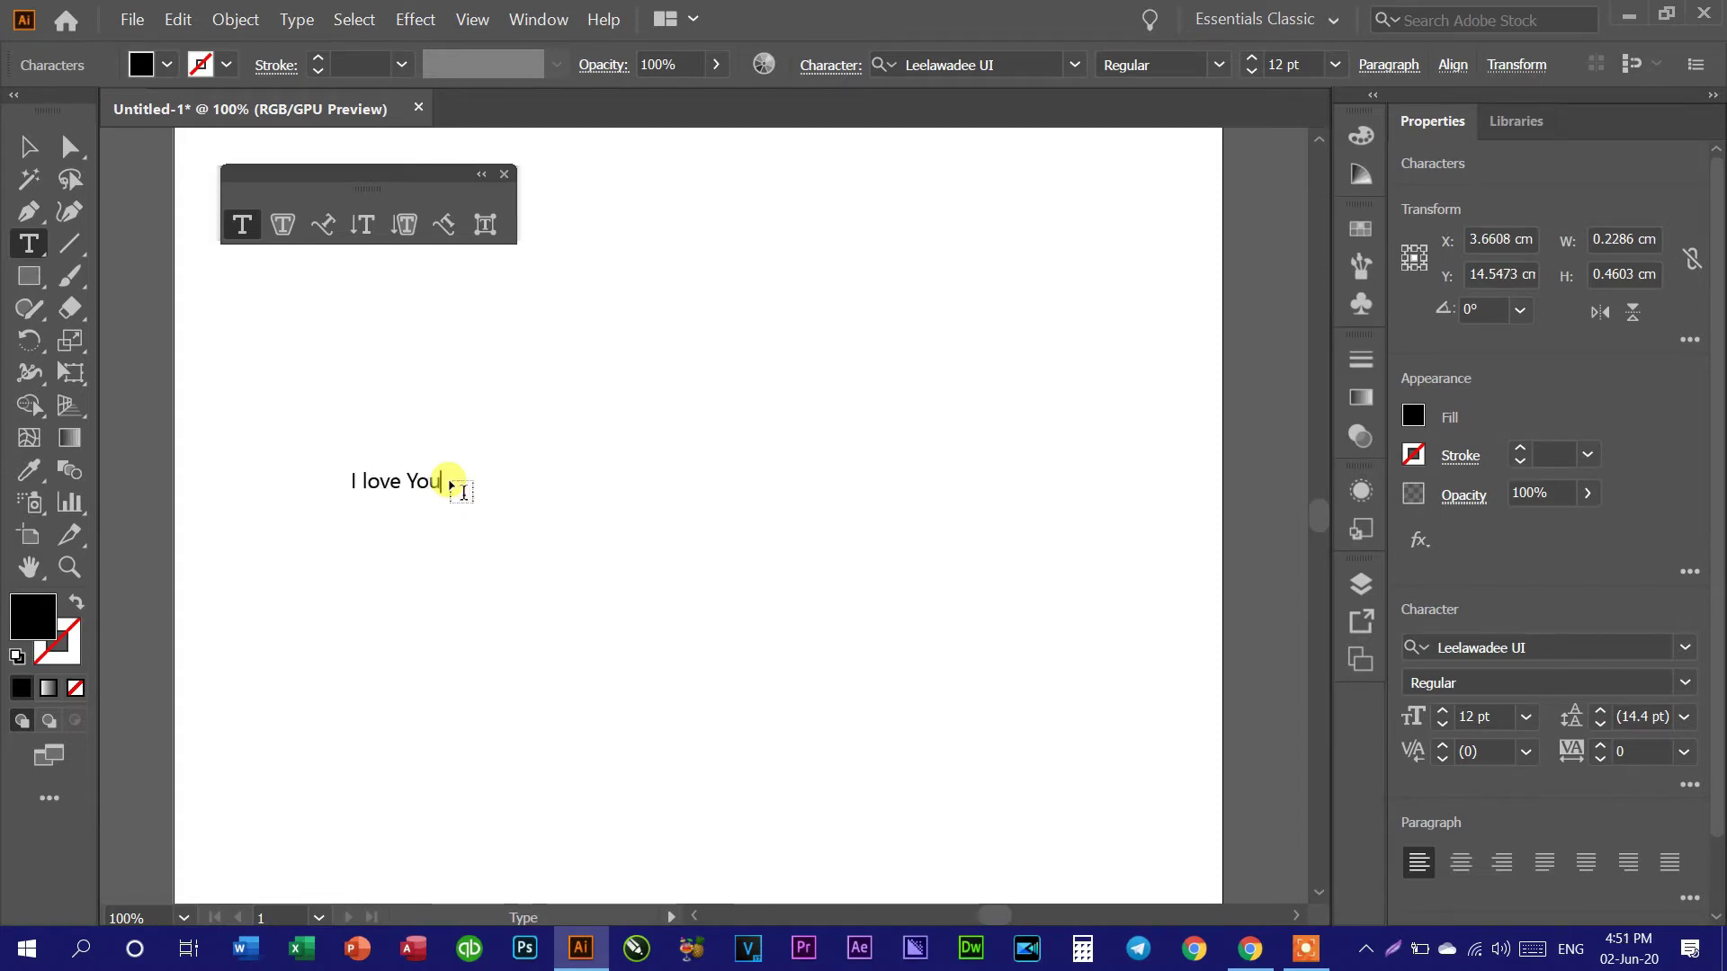
key("ctrl+a")
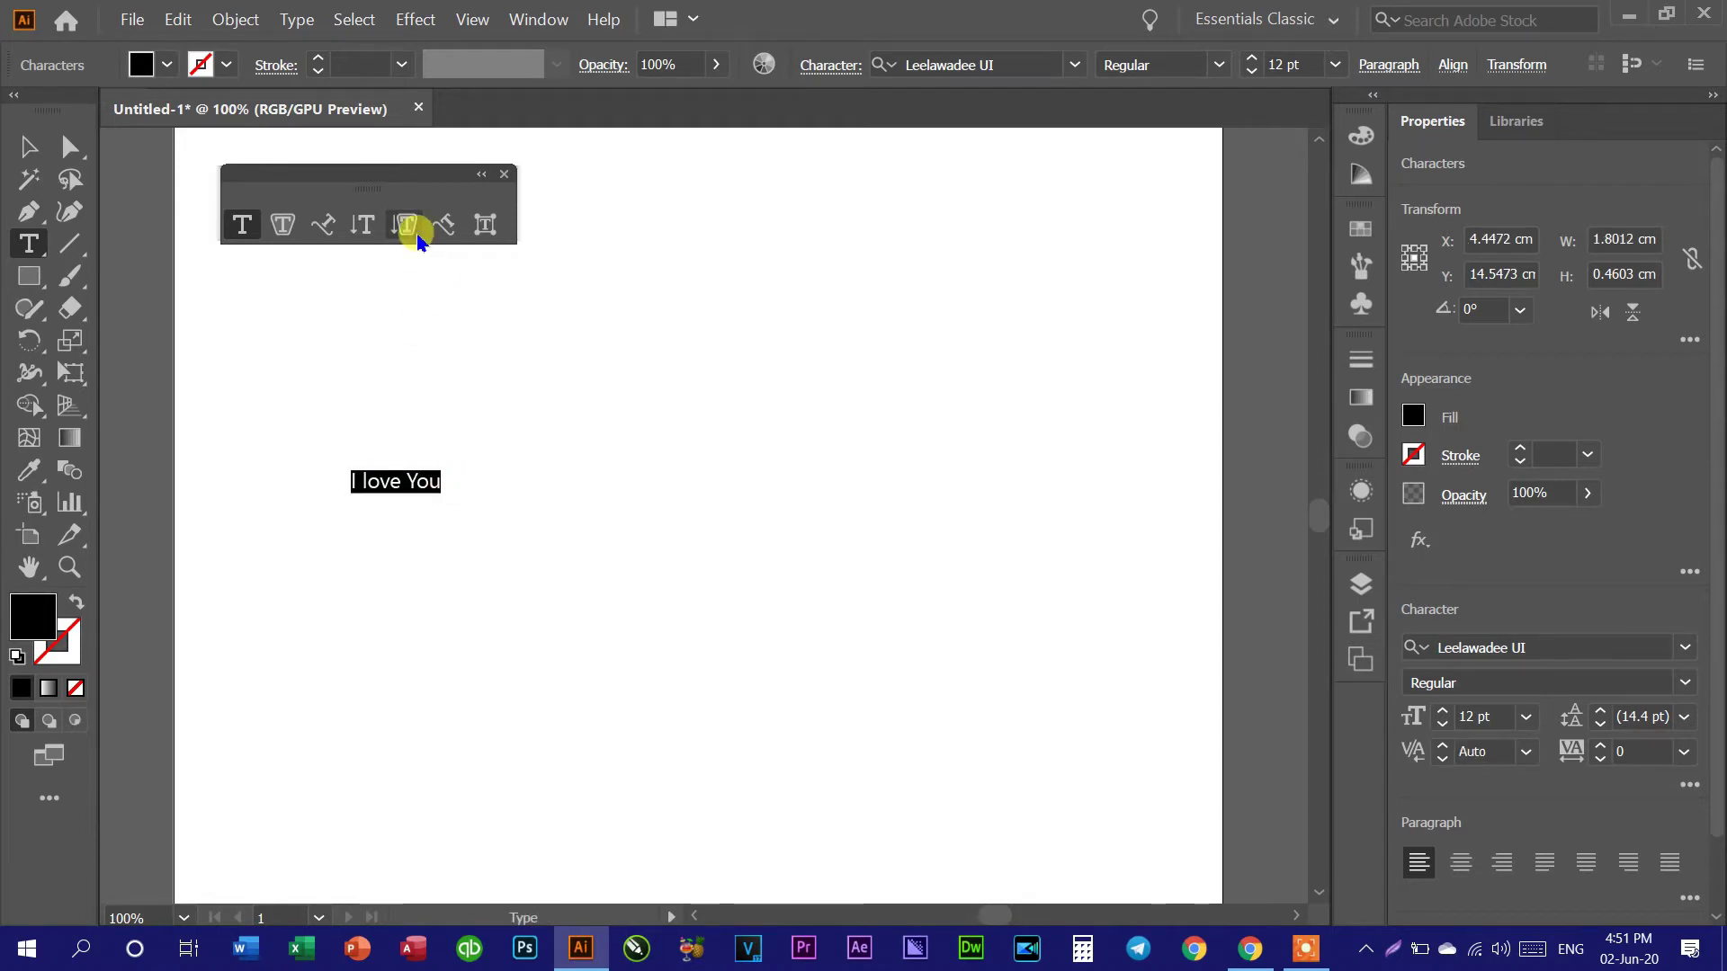
left_click(427, 477)
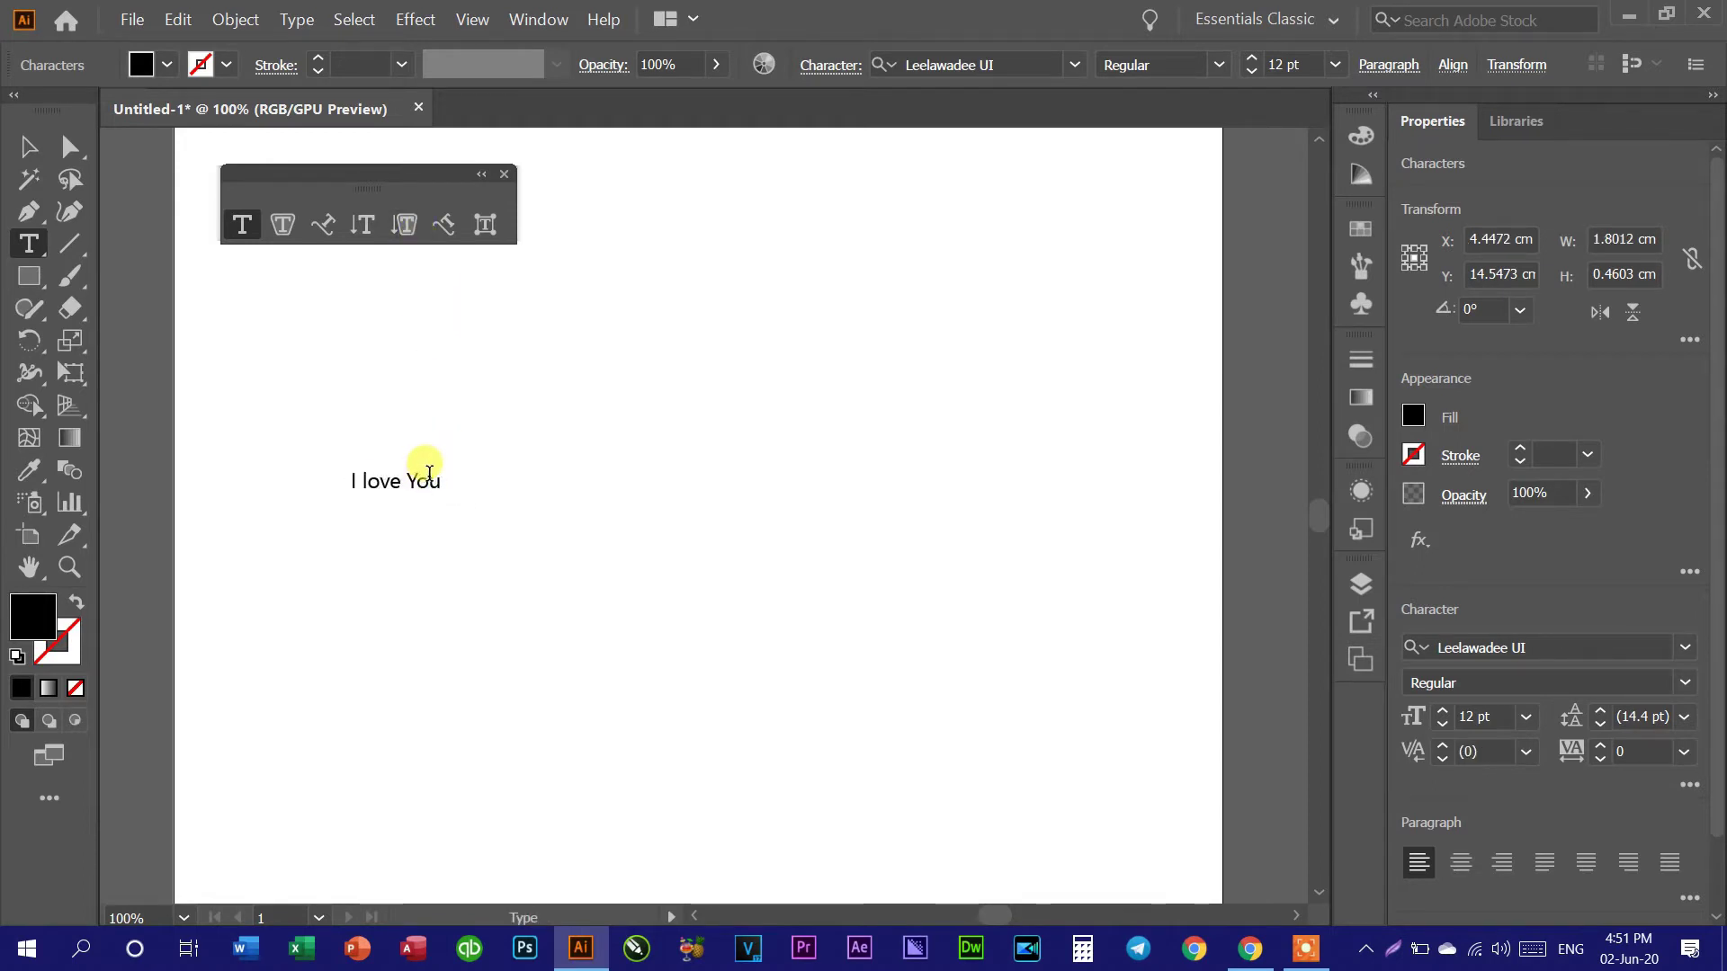
Step: Set the whole I love You line to 72 pt
triple_click(415, 479)
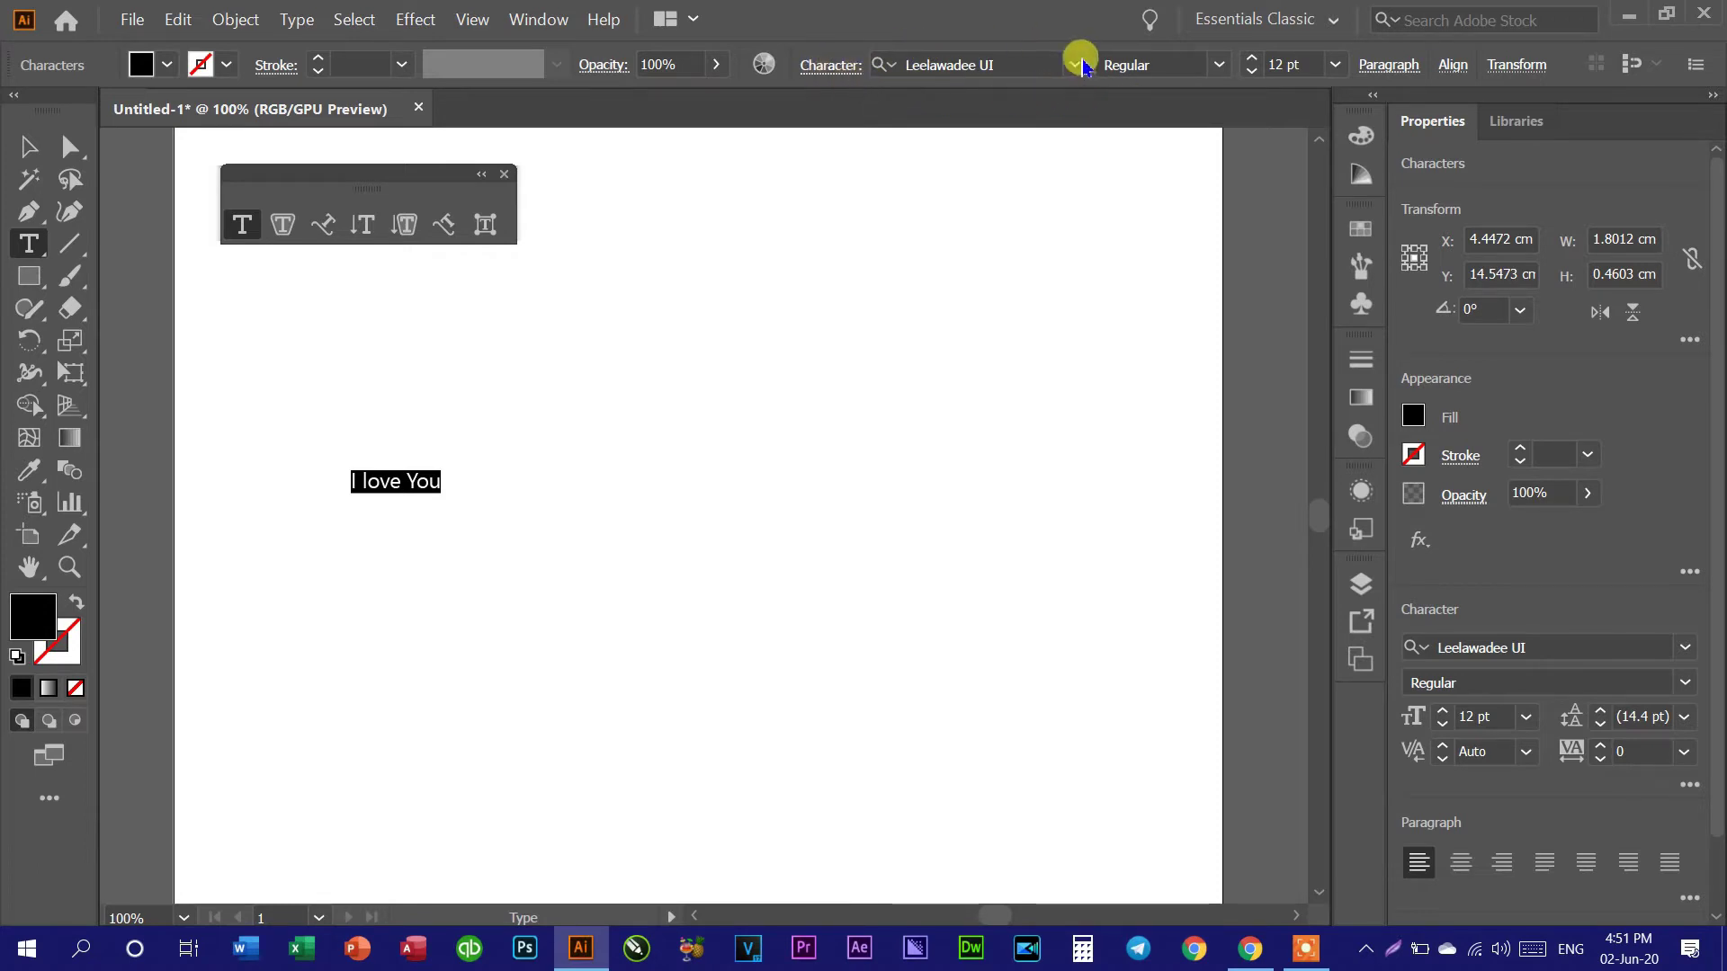
left_click(1336, 65)
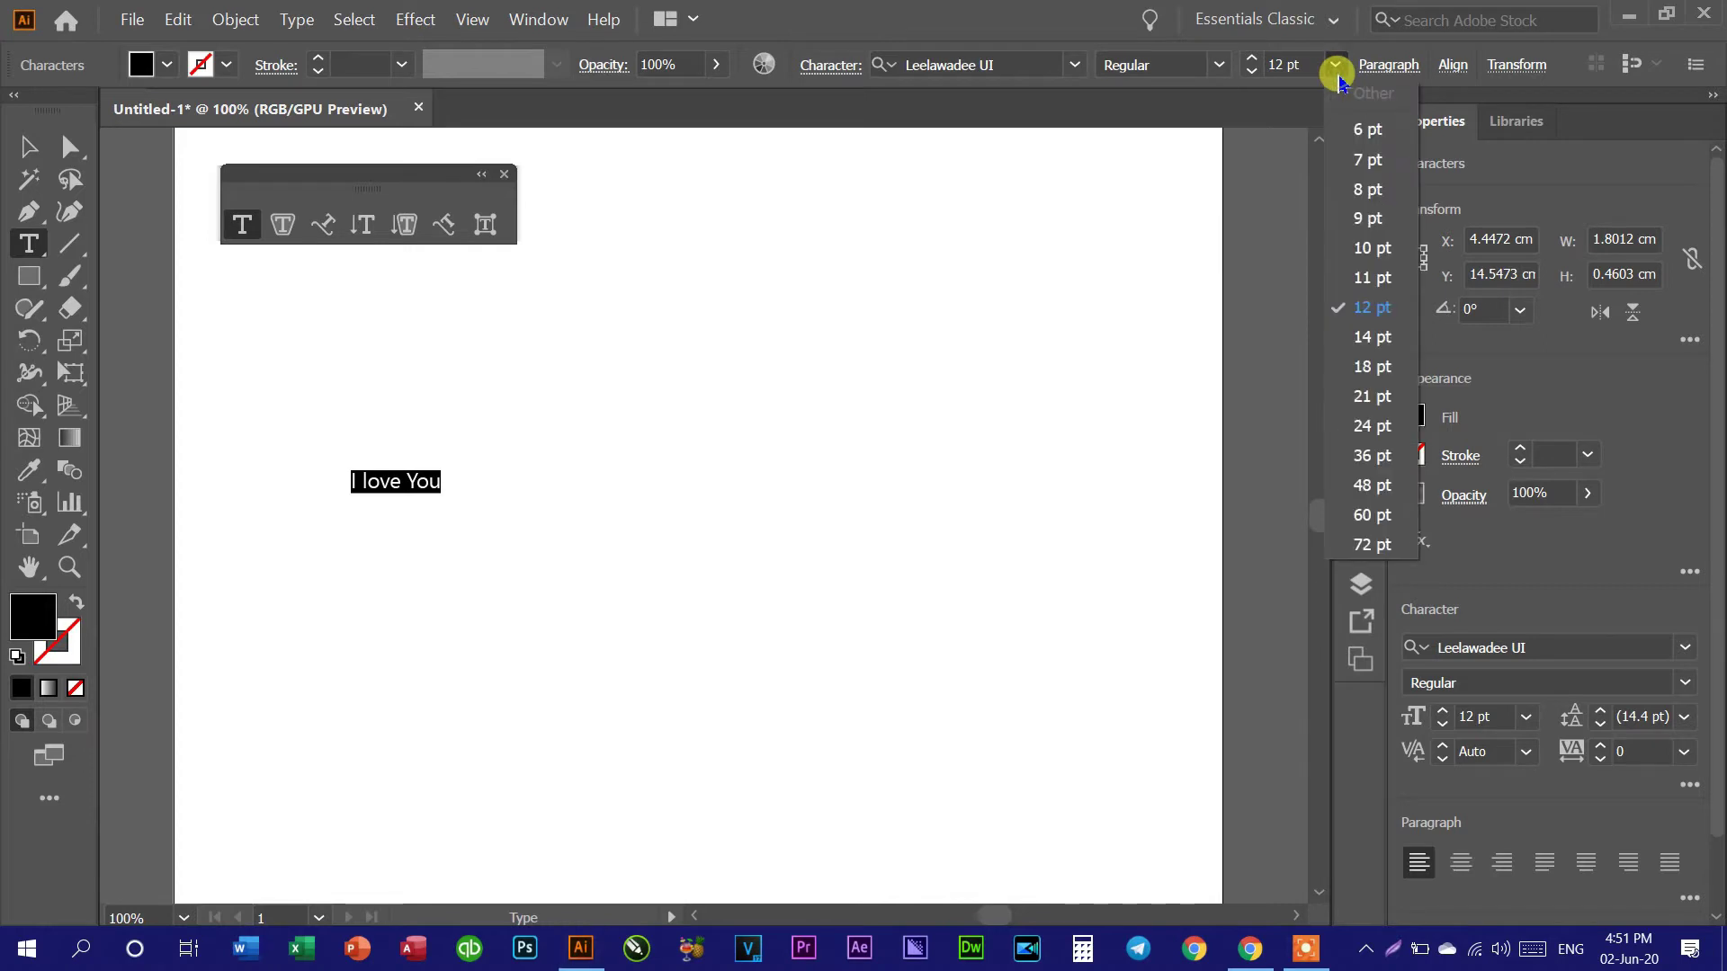
left_click(1372, 546)
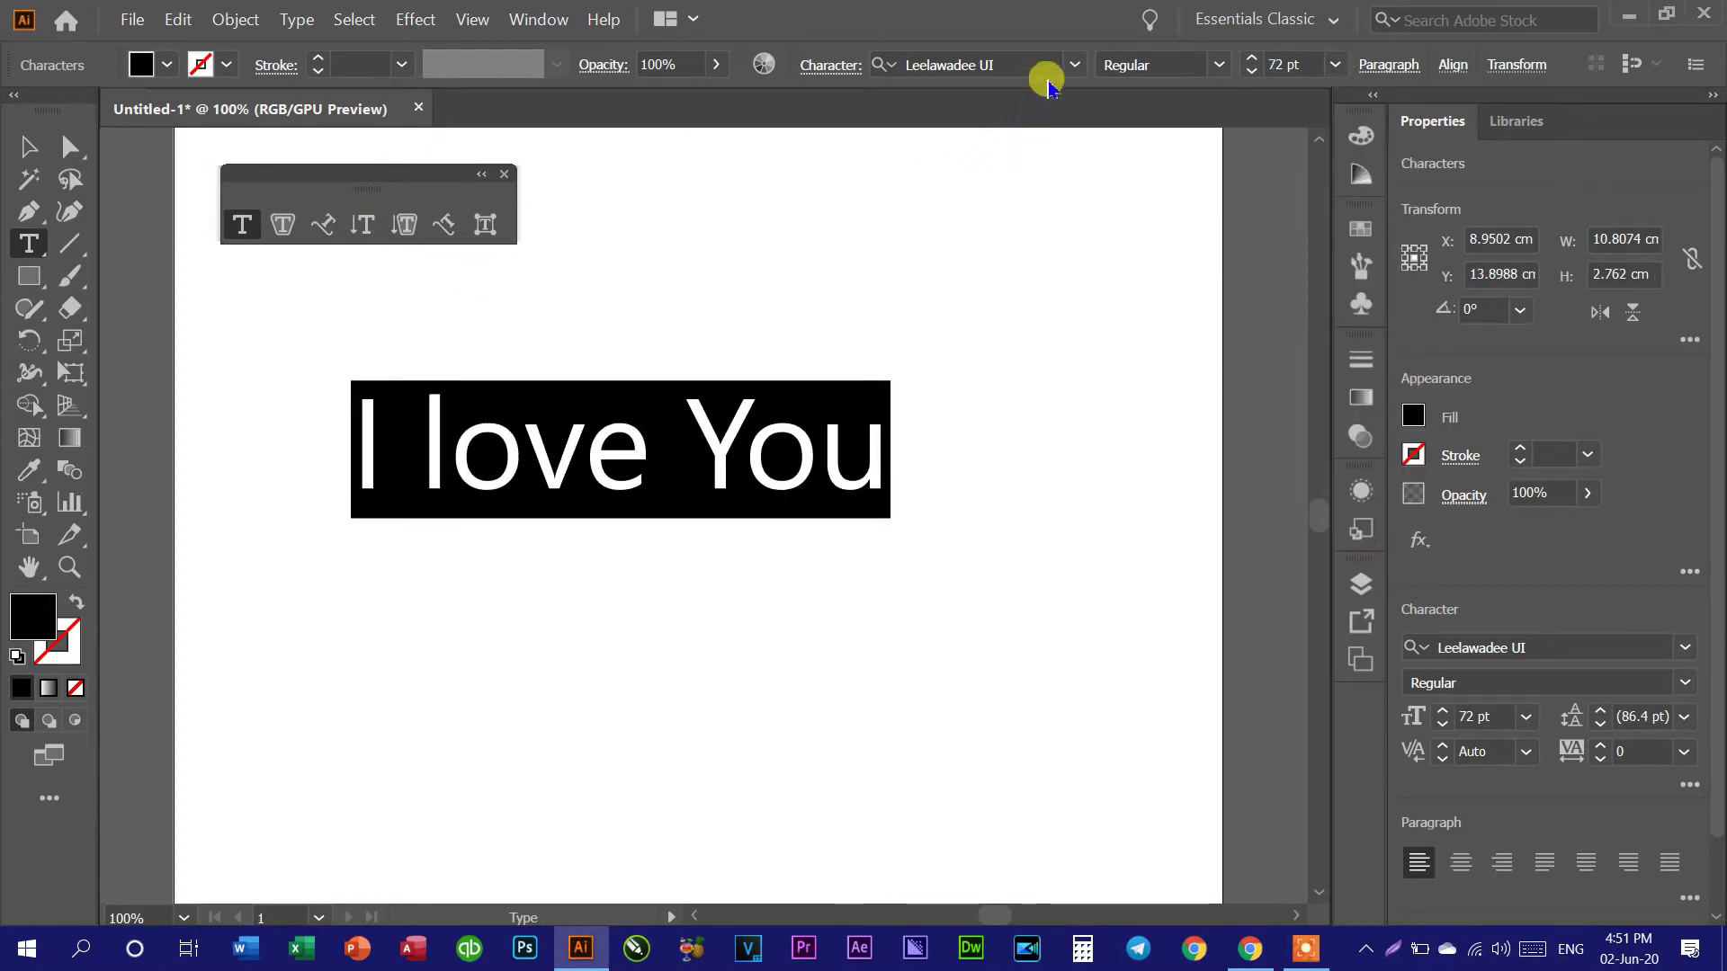
Step: Find Kh Prey Veng in the font list and apply it to the text
left_click(1074, 68)
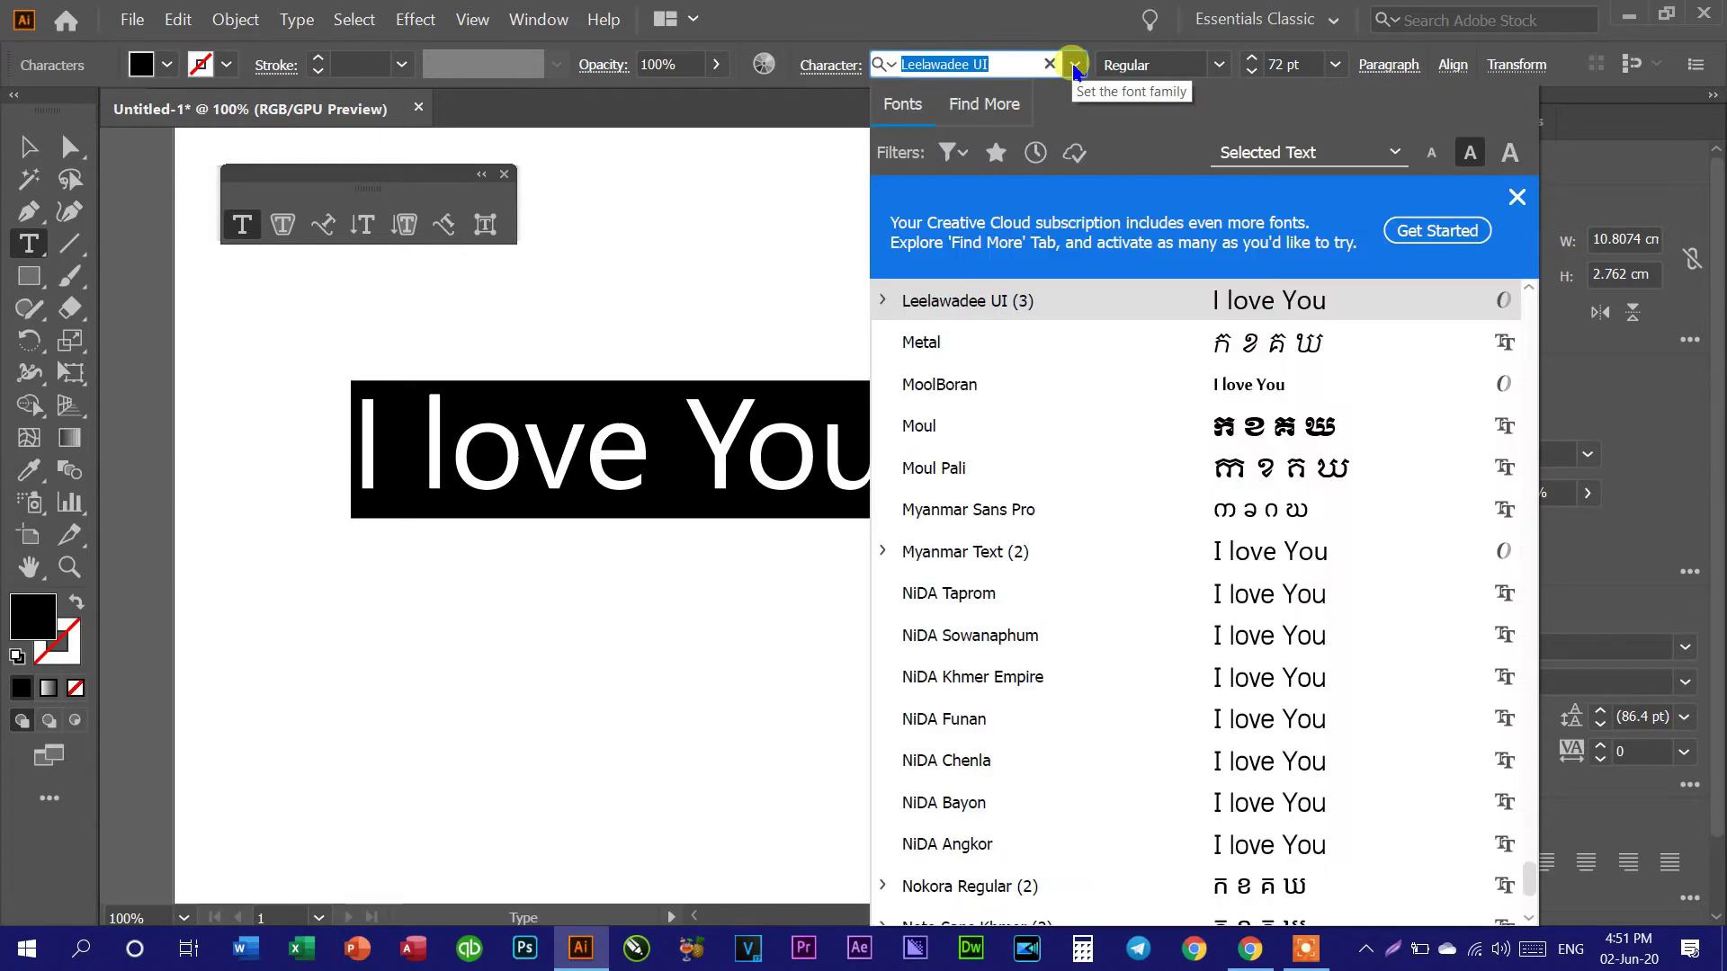
scroll(1146, 507, "down", 5)
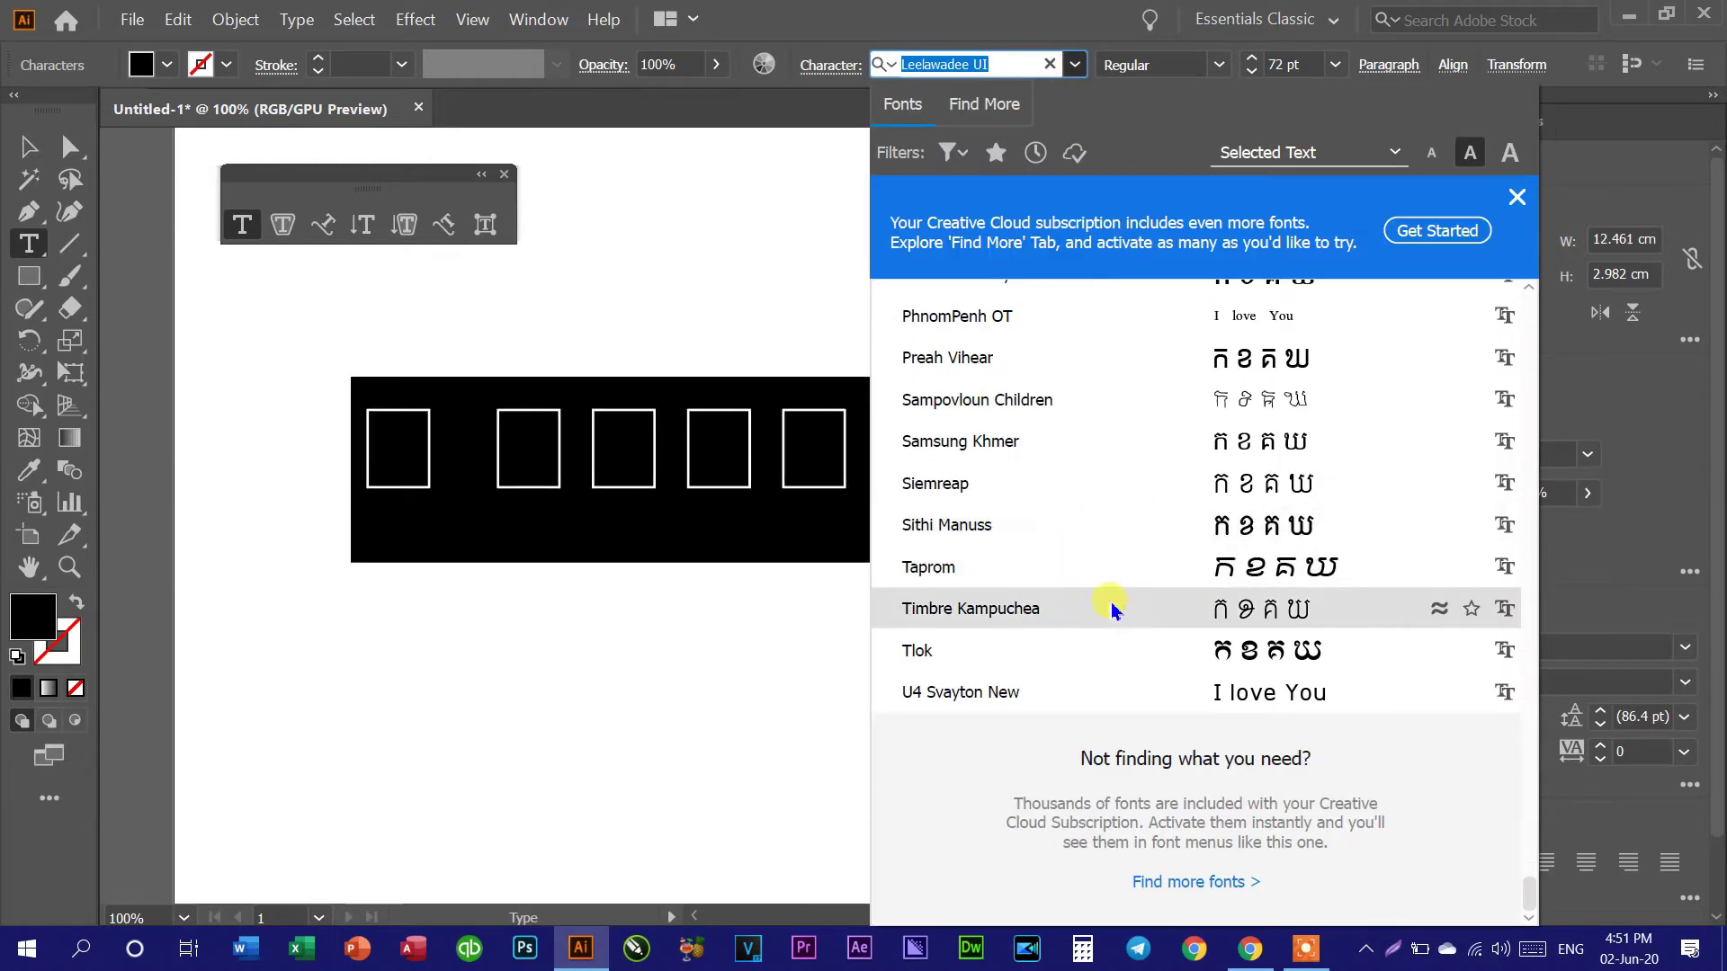
scroll(1158, 612, "up", 1)
scroll(1140, 661, "up", 4)
scroll(1138, 643, "up", 2)
scroll(1134, 558, "up", 2)
scroll(1124, 539, "up", 5)
scroll(1097, 567, "up", 3)
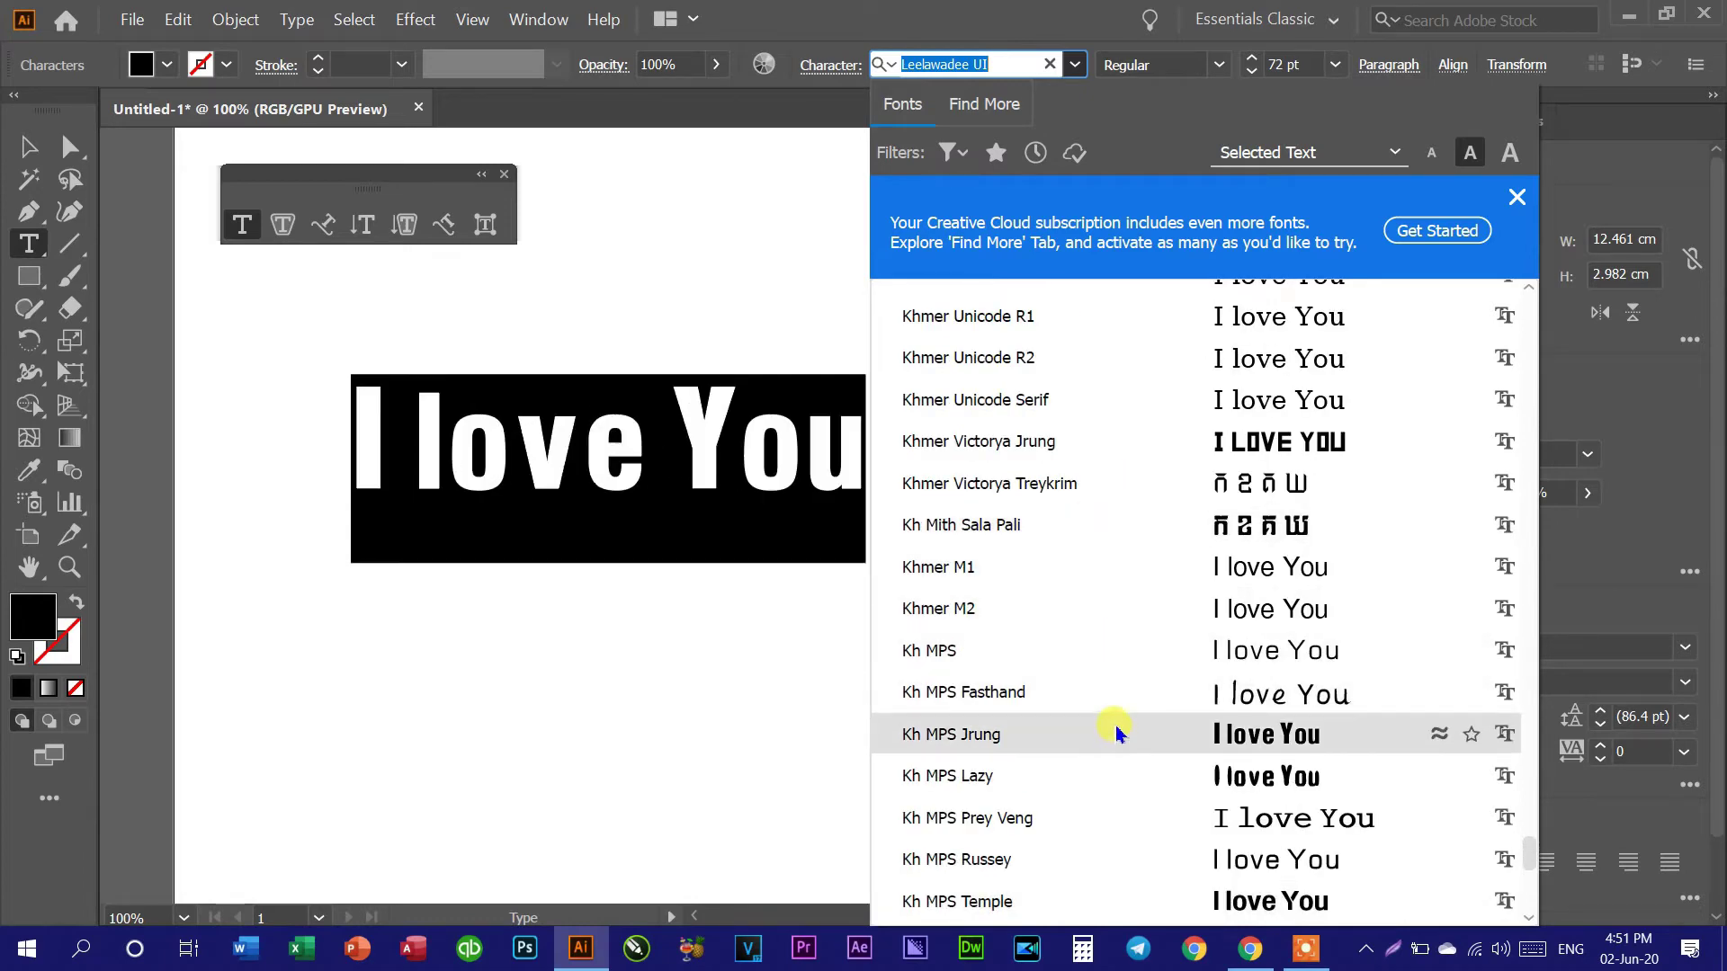
scroll(1116, 727, "down", 2)
scroll(1108, 715, "down", 10)
scroll(1107, 705, "down", 3)
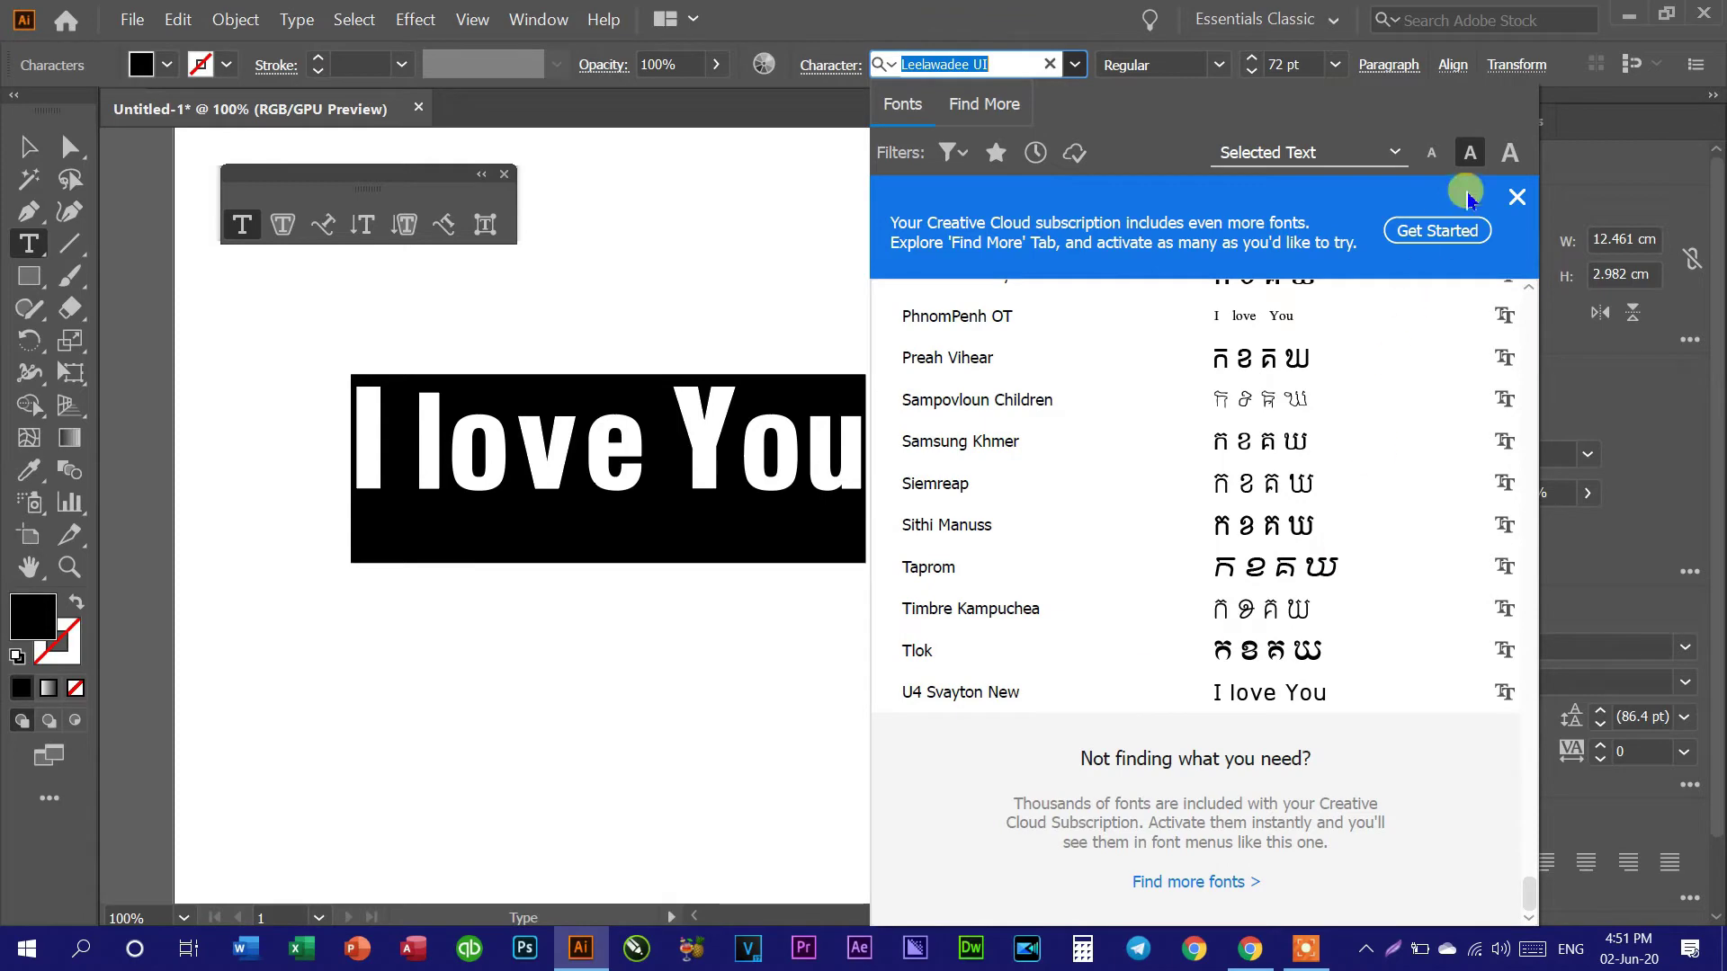
left_click(1517, 198)
scroll(1129, 544, "down", 5)
scroll(1309, 401, "up", 3)
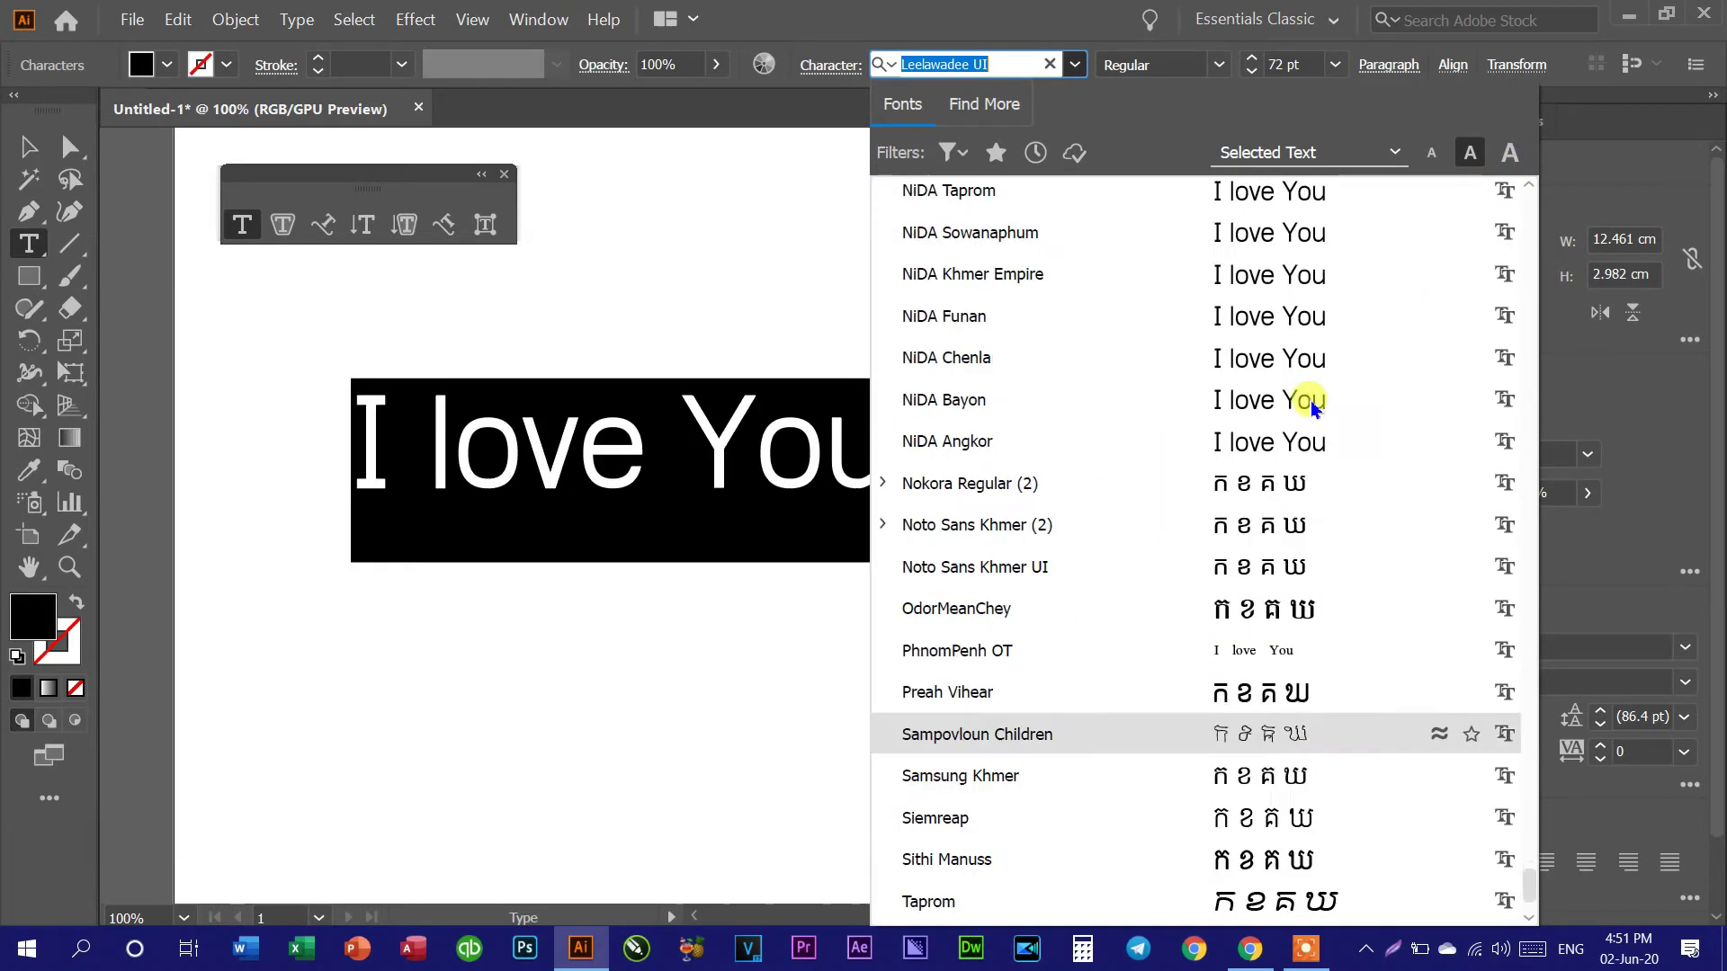
scroll(1309, 401, "up", 10)
scroll(1214, 368, "up", 4)
scroll(1019, 355, "up", 1)
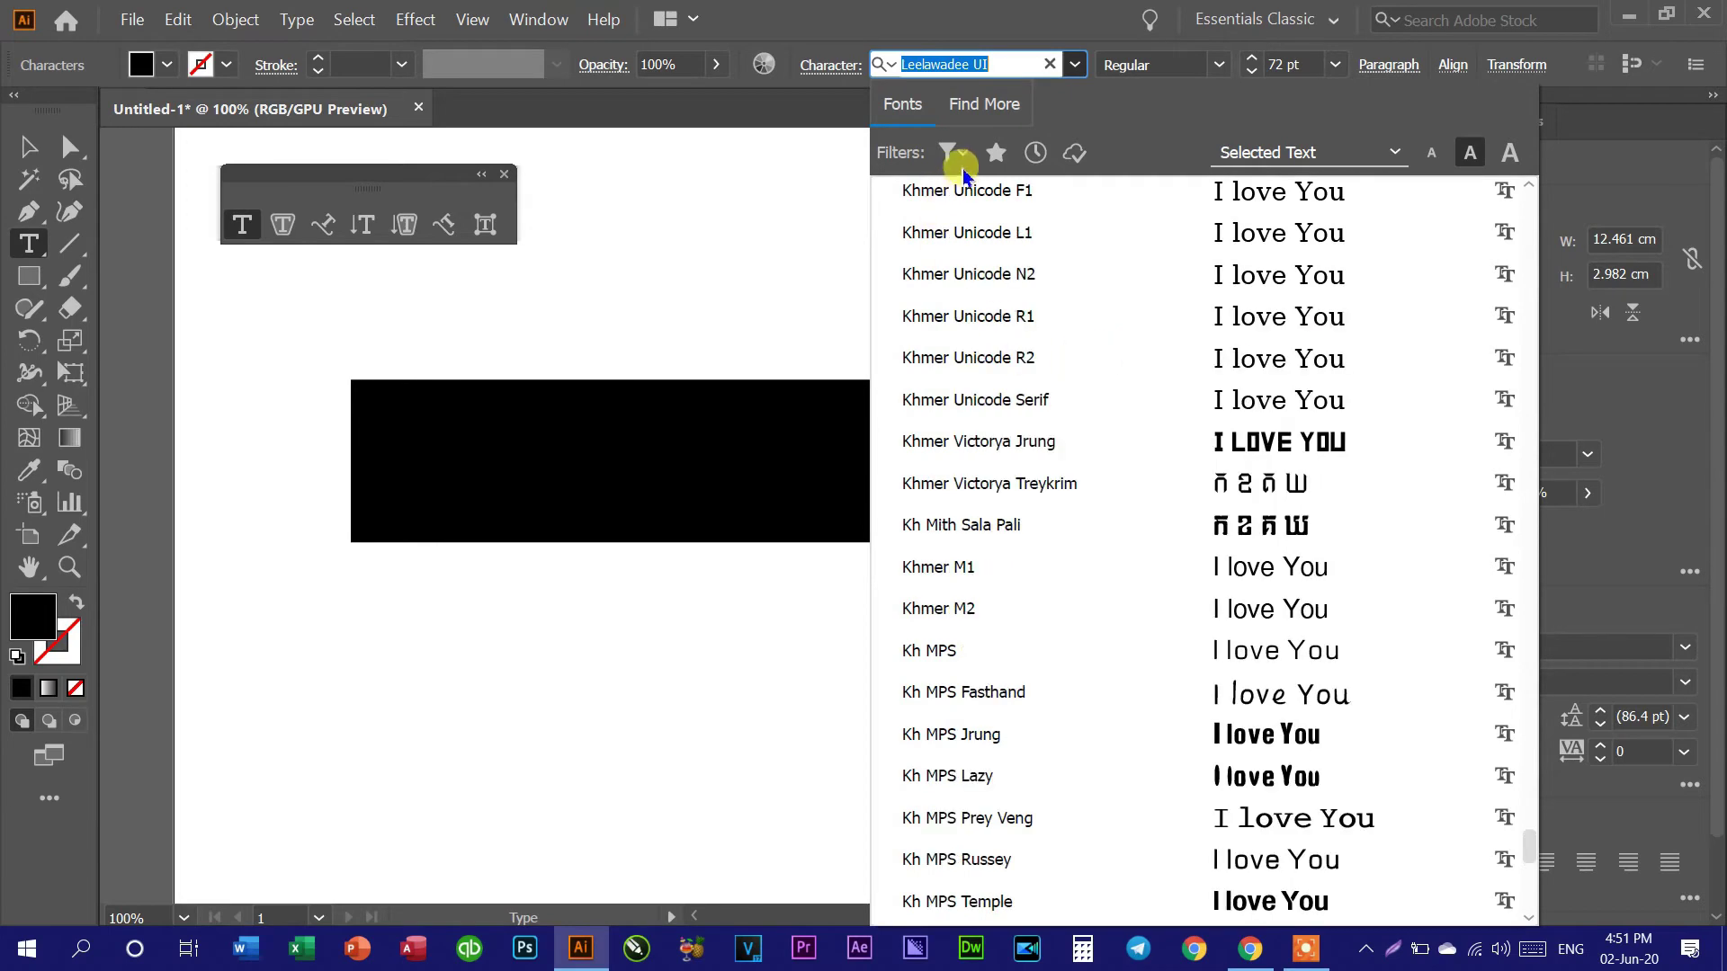
scroll(967, 168, "up", 7)
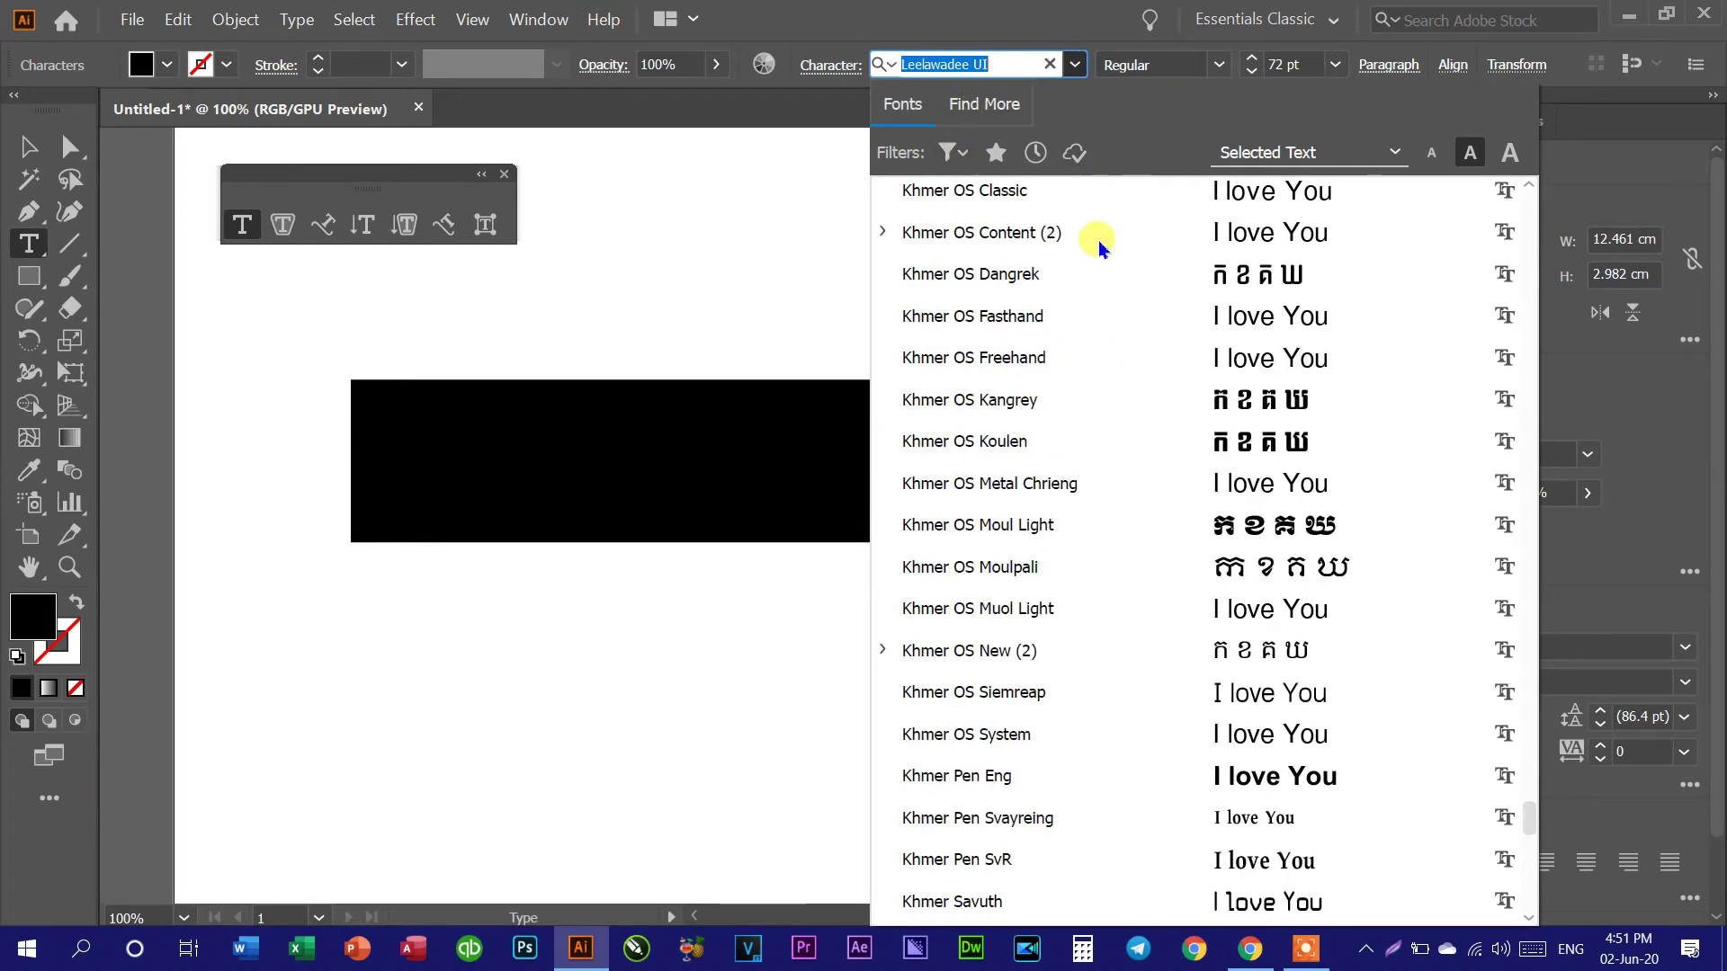
scroll(1233, 494, "down", 5)
scroll(1233, 494, "down", 5)
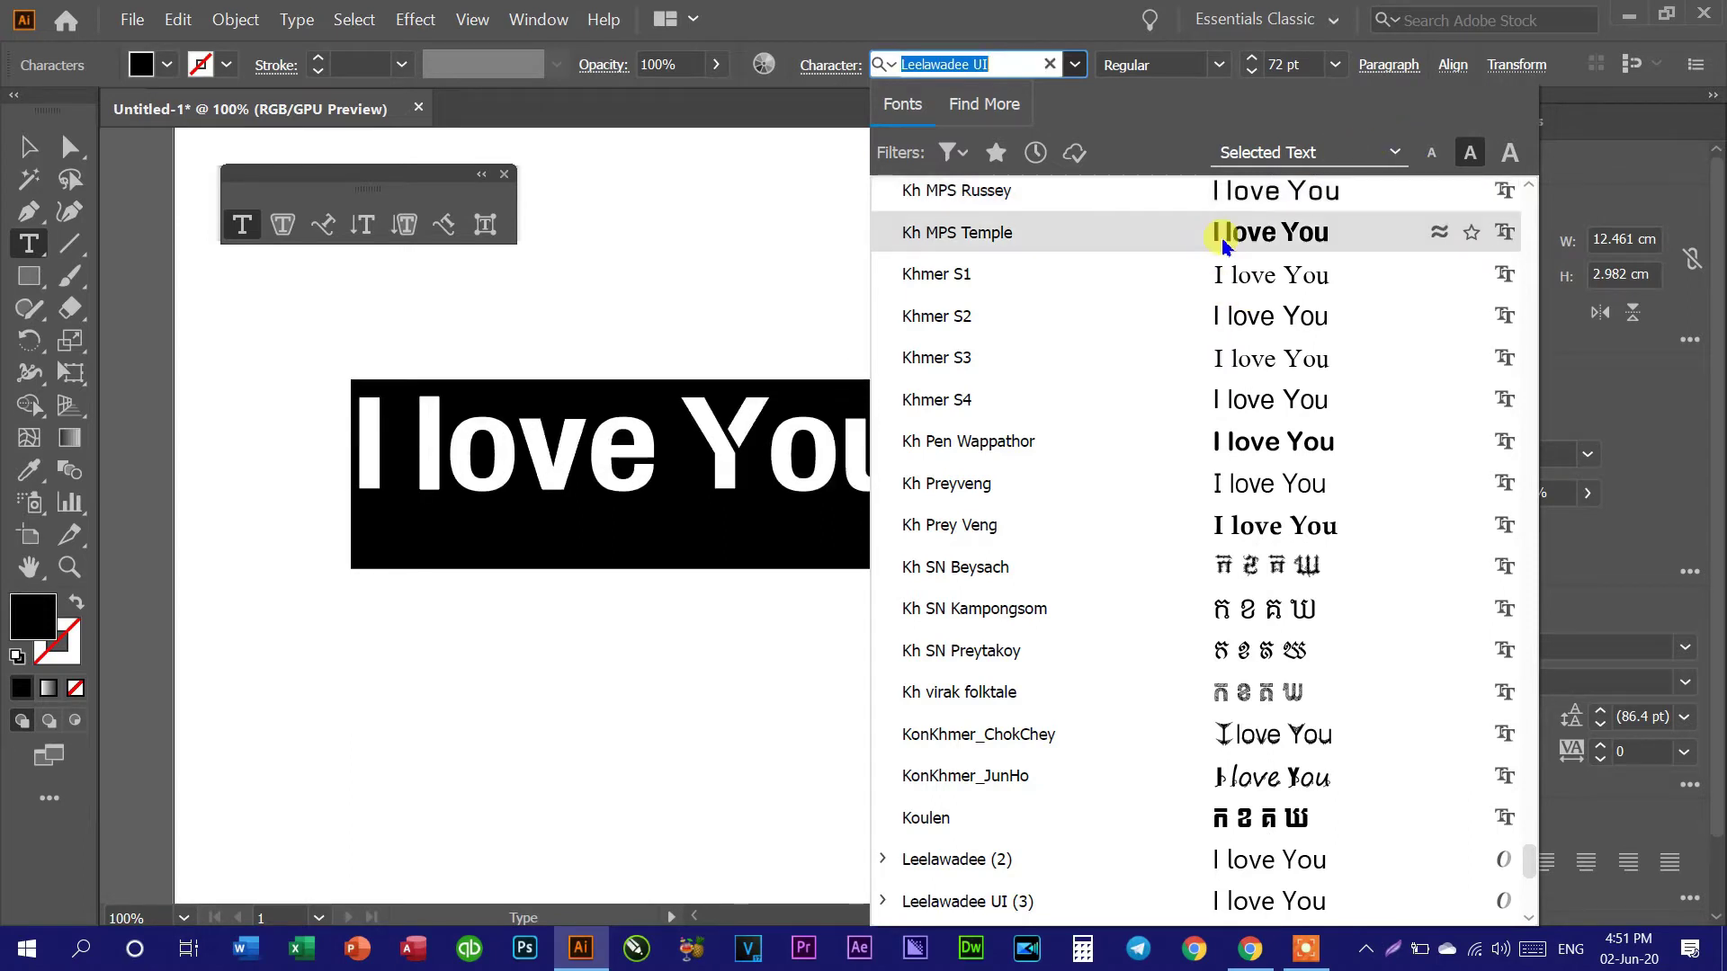
left_click(1291, 520)
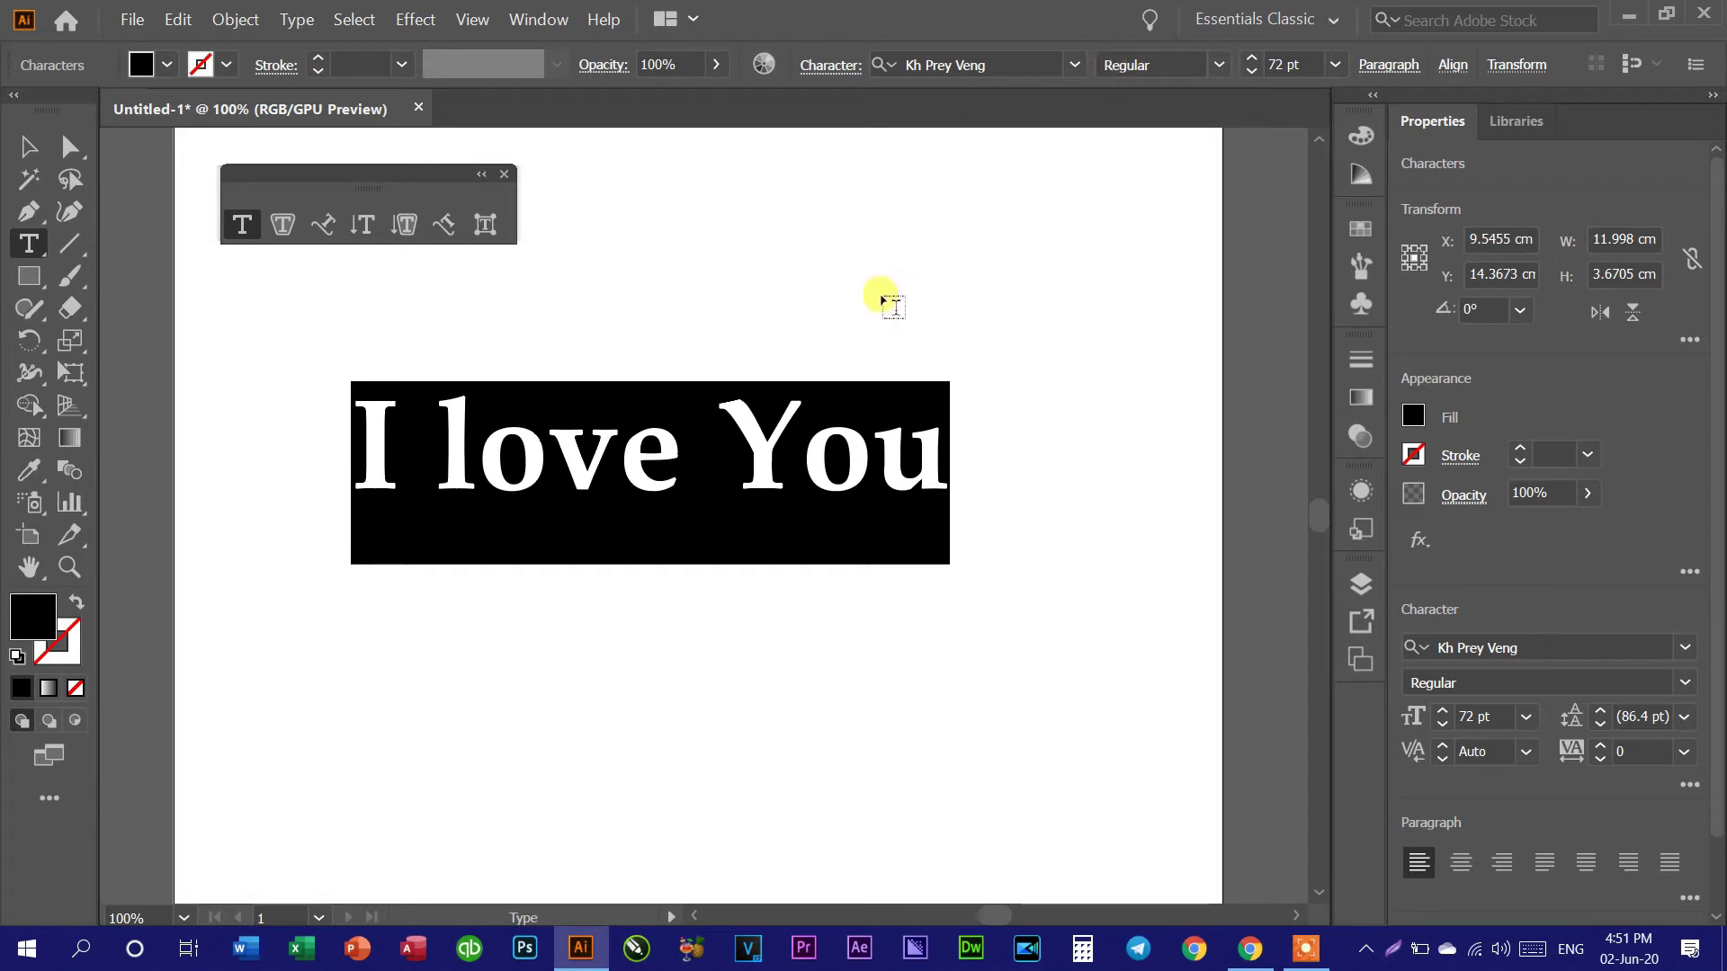
left_click(1216, 70)
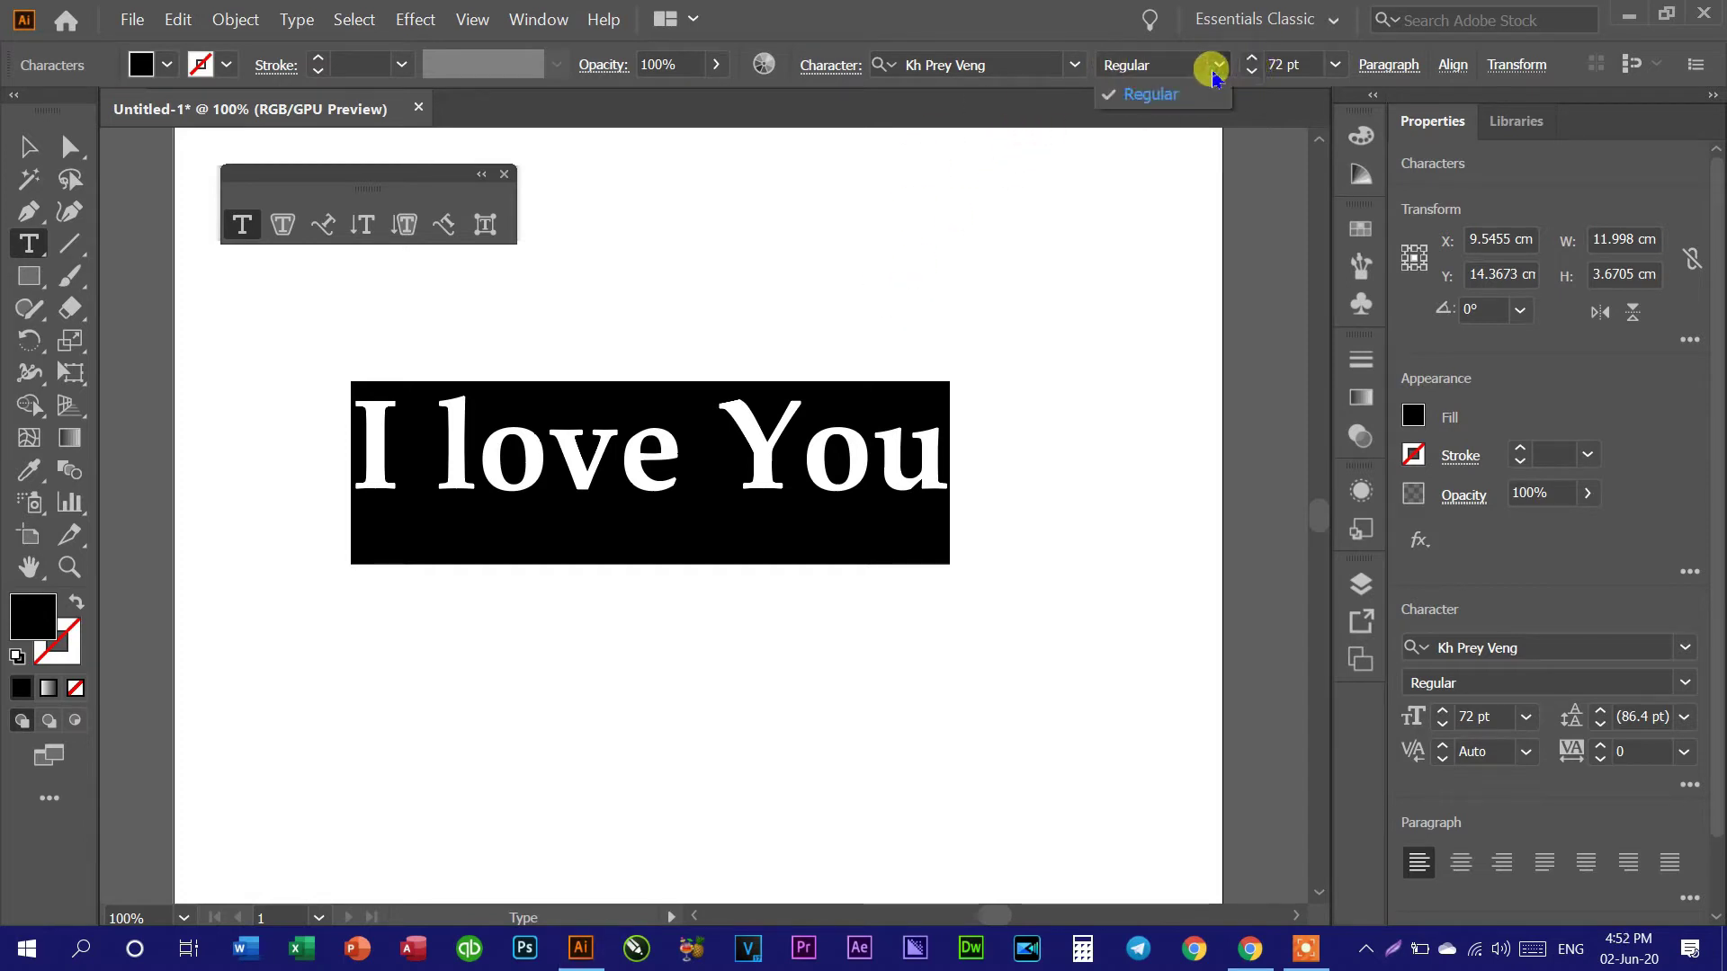
Step: Keep the Regular style and inspect size, leading and kerning options without changing them
left_click(1165, 93)
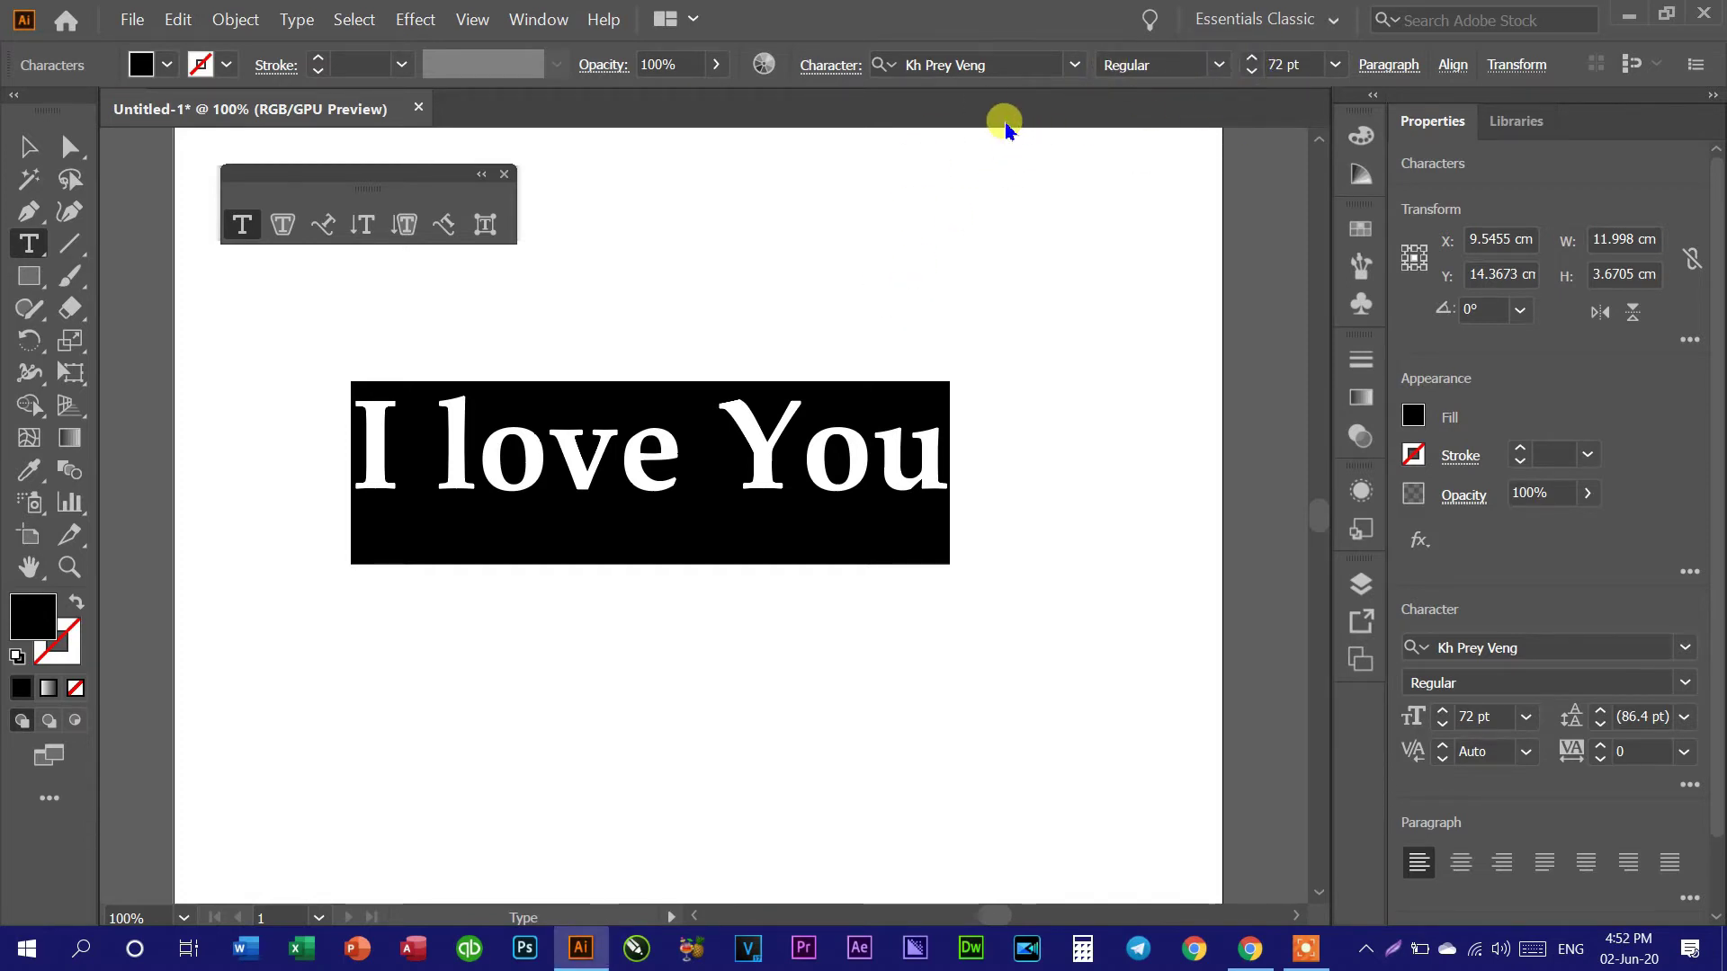
left_click(827, 68)
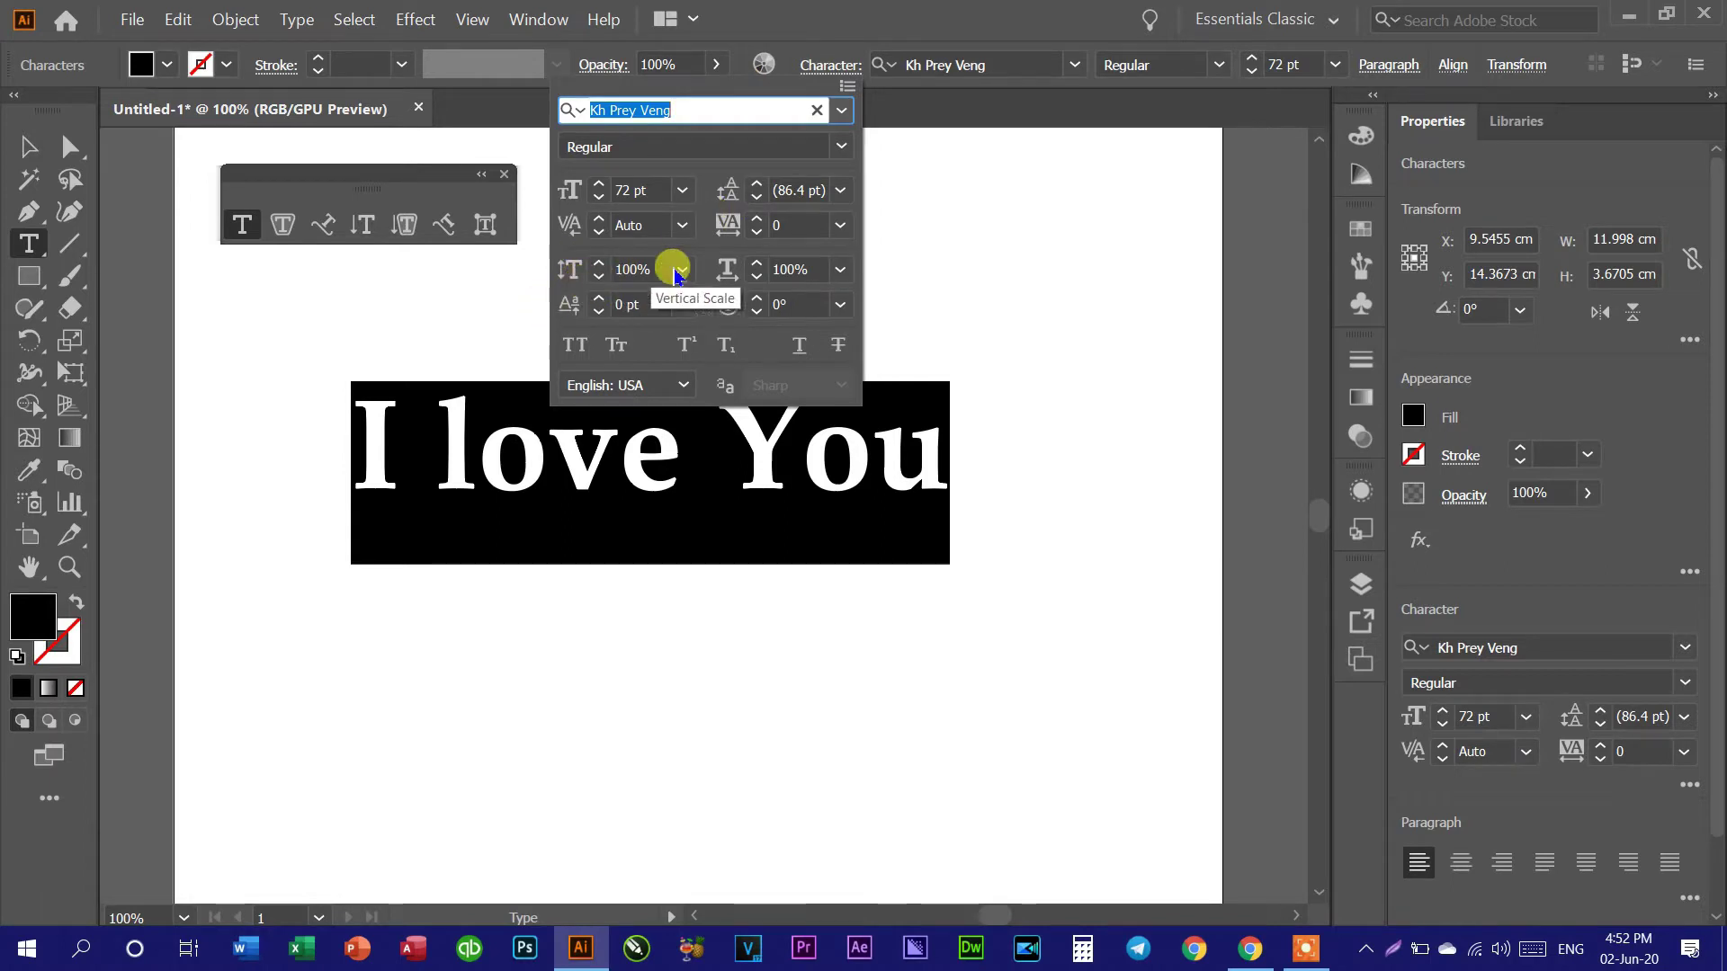
left_click(680, 192)
left_click(841, 190)
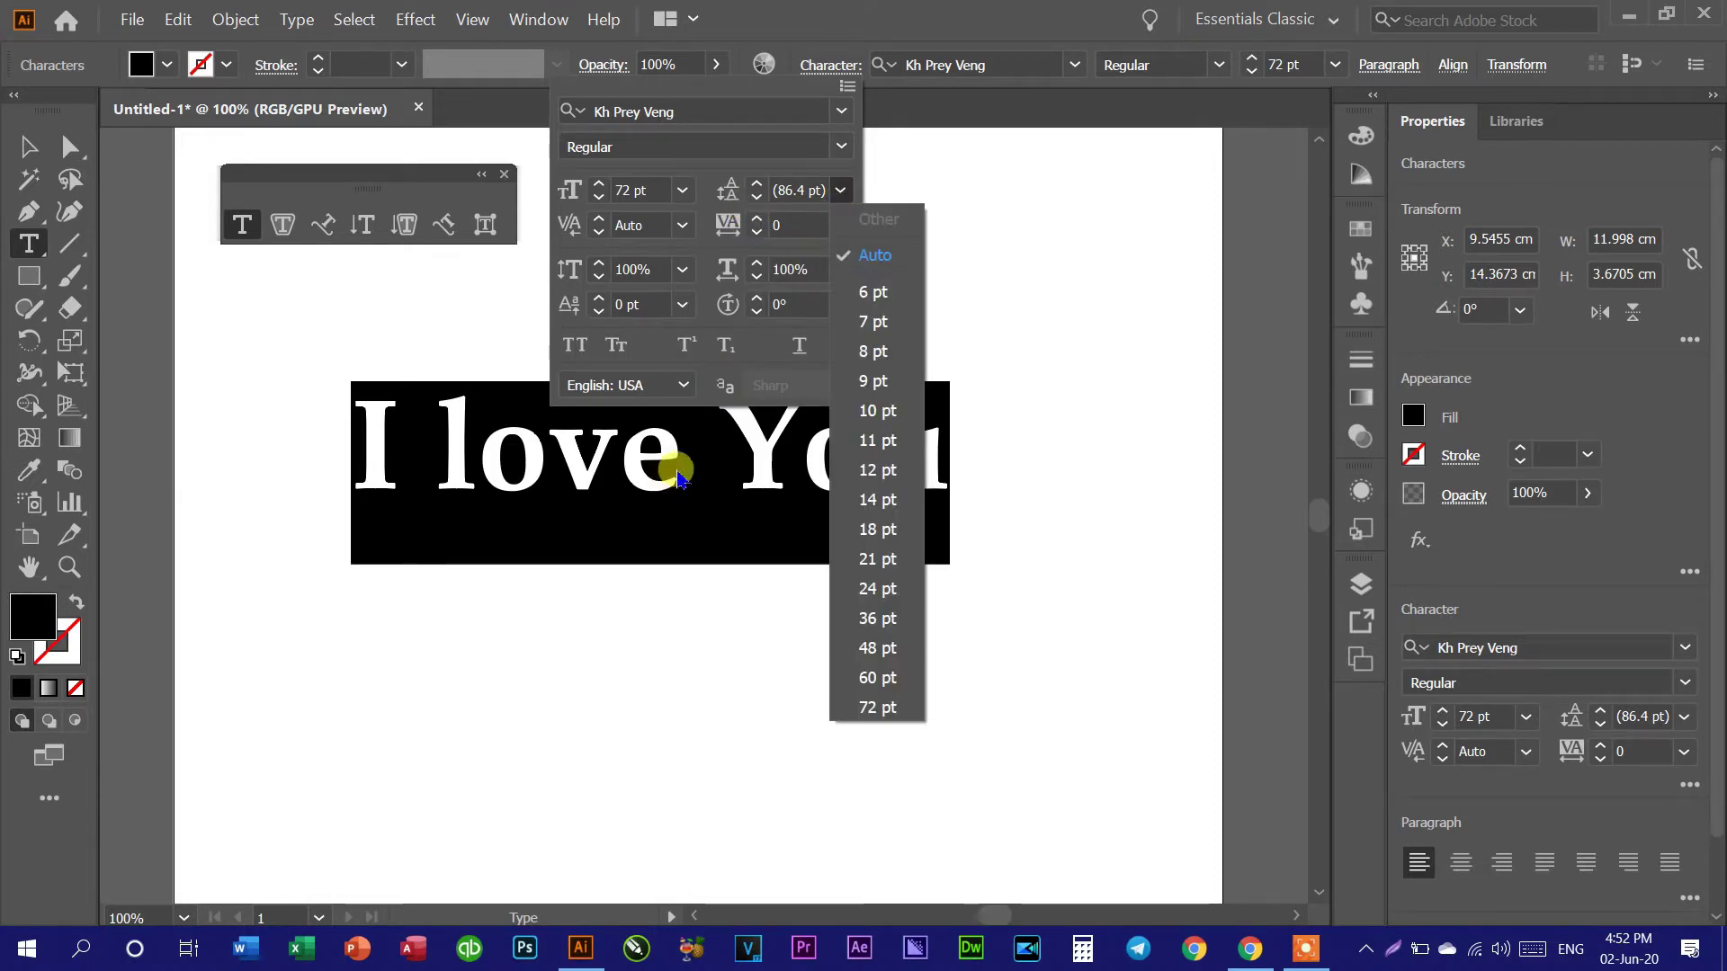
left_click(839, 190)
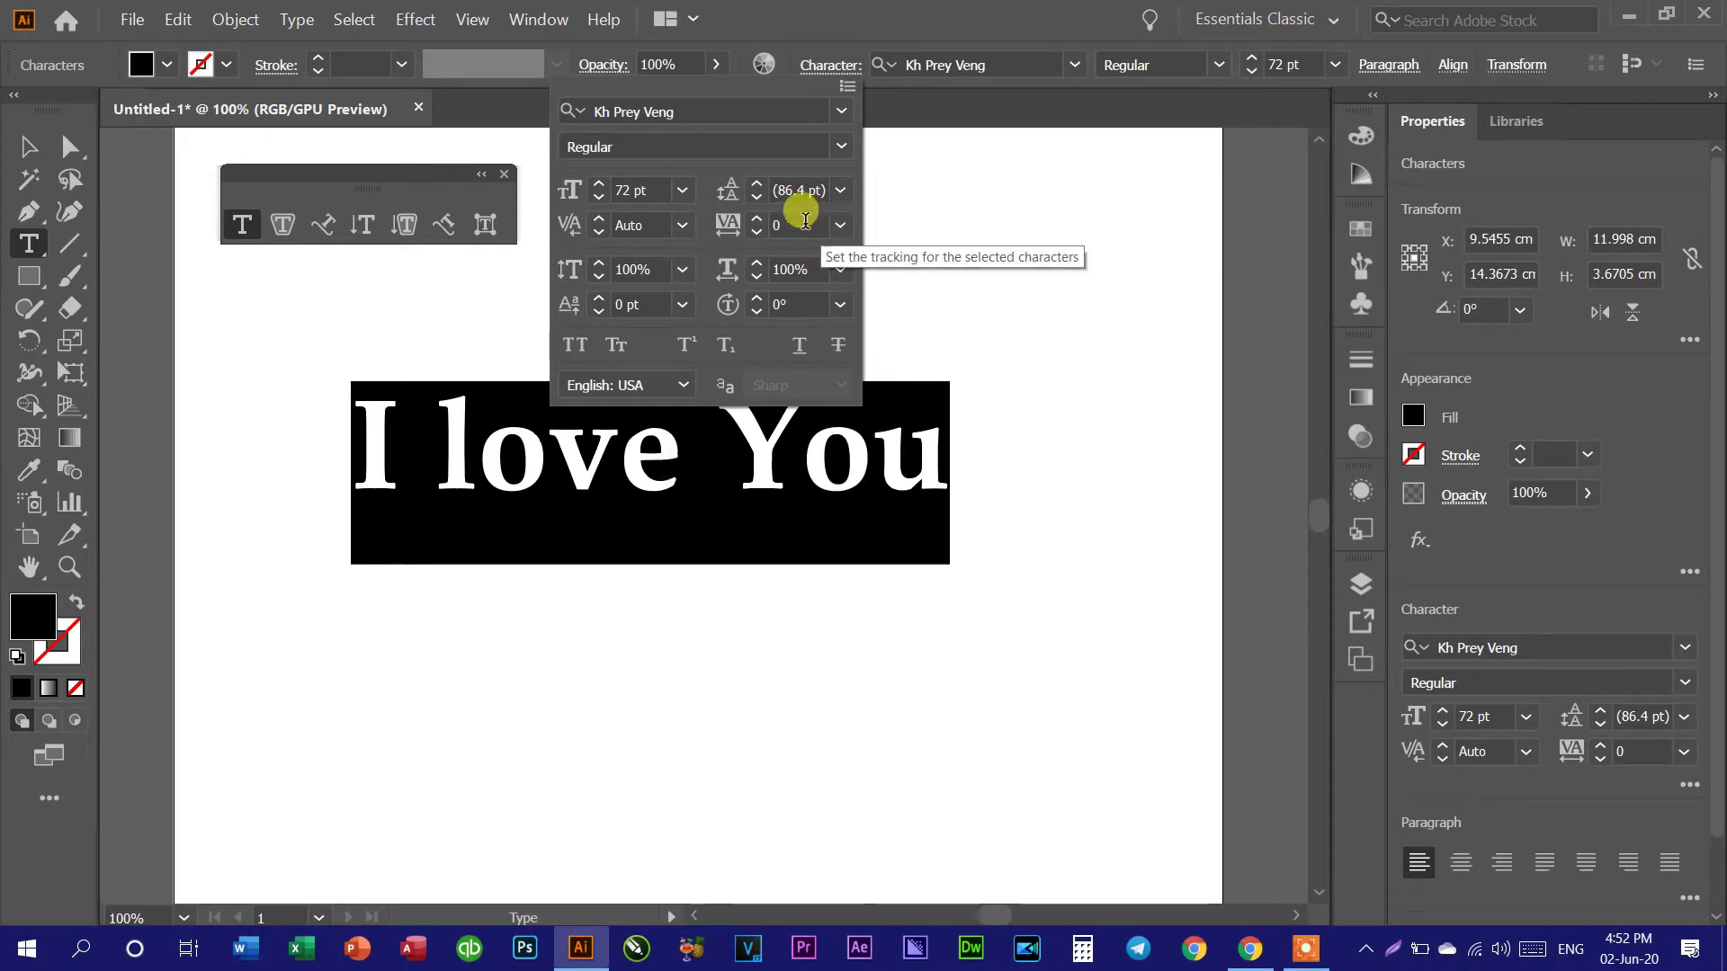
left_click(690, 232)
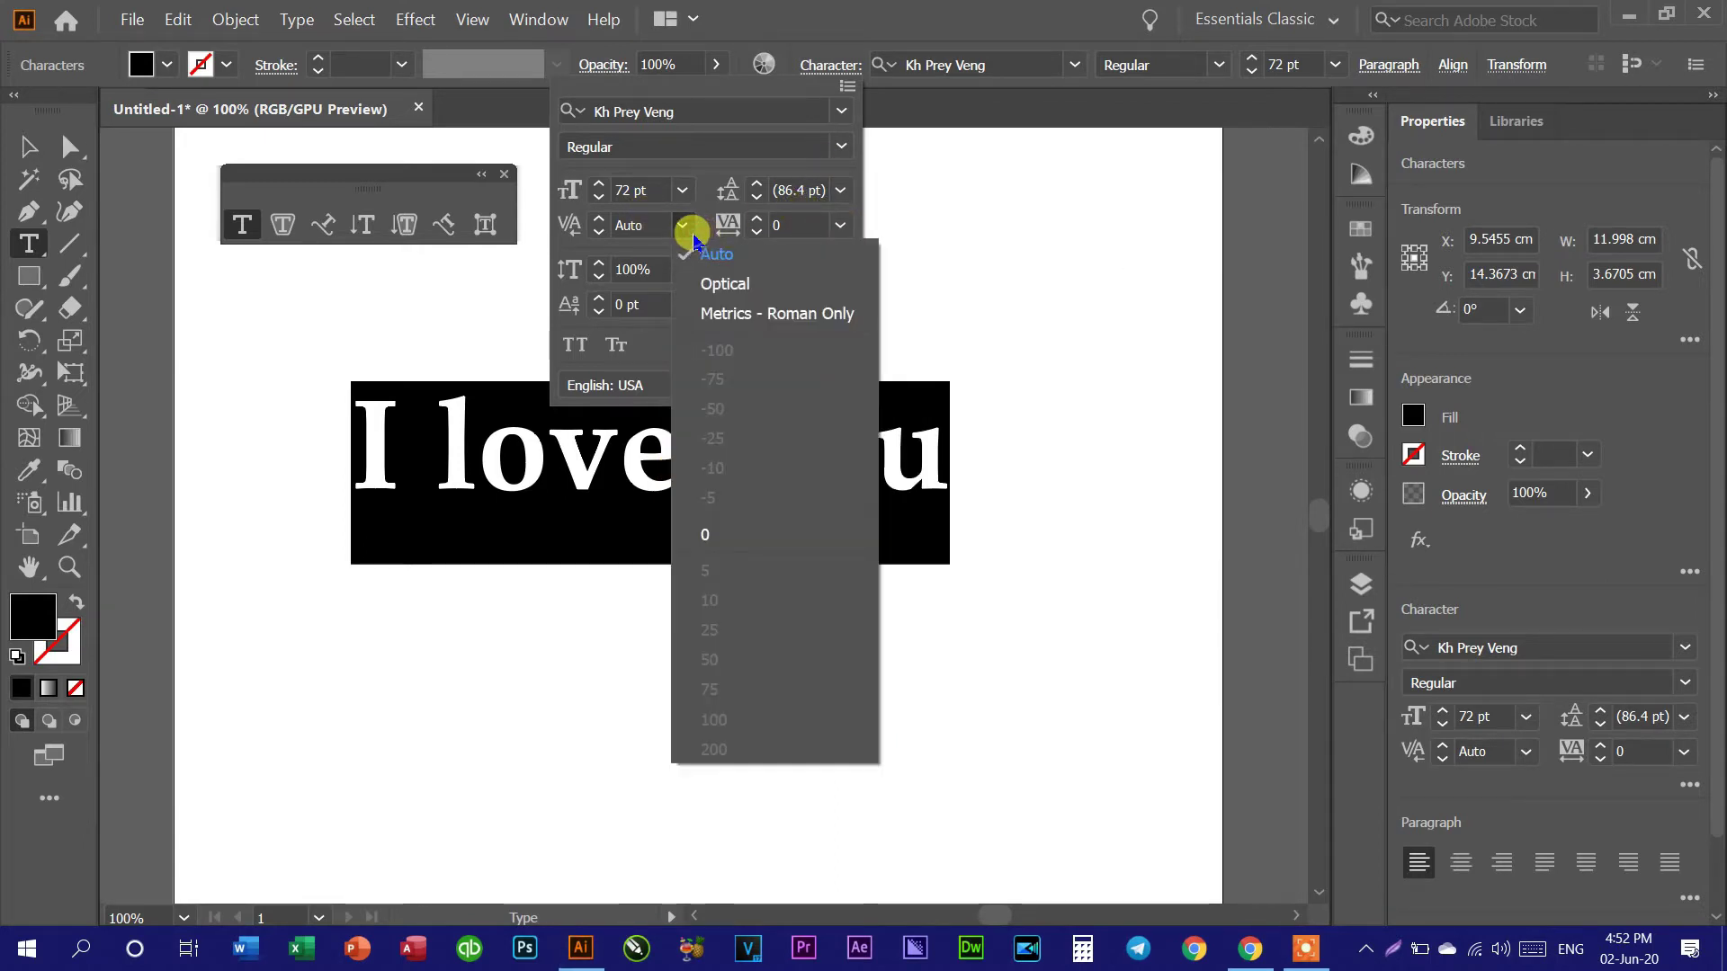
left_click(635, 253)
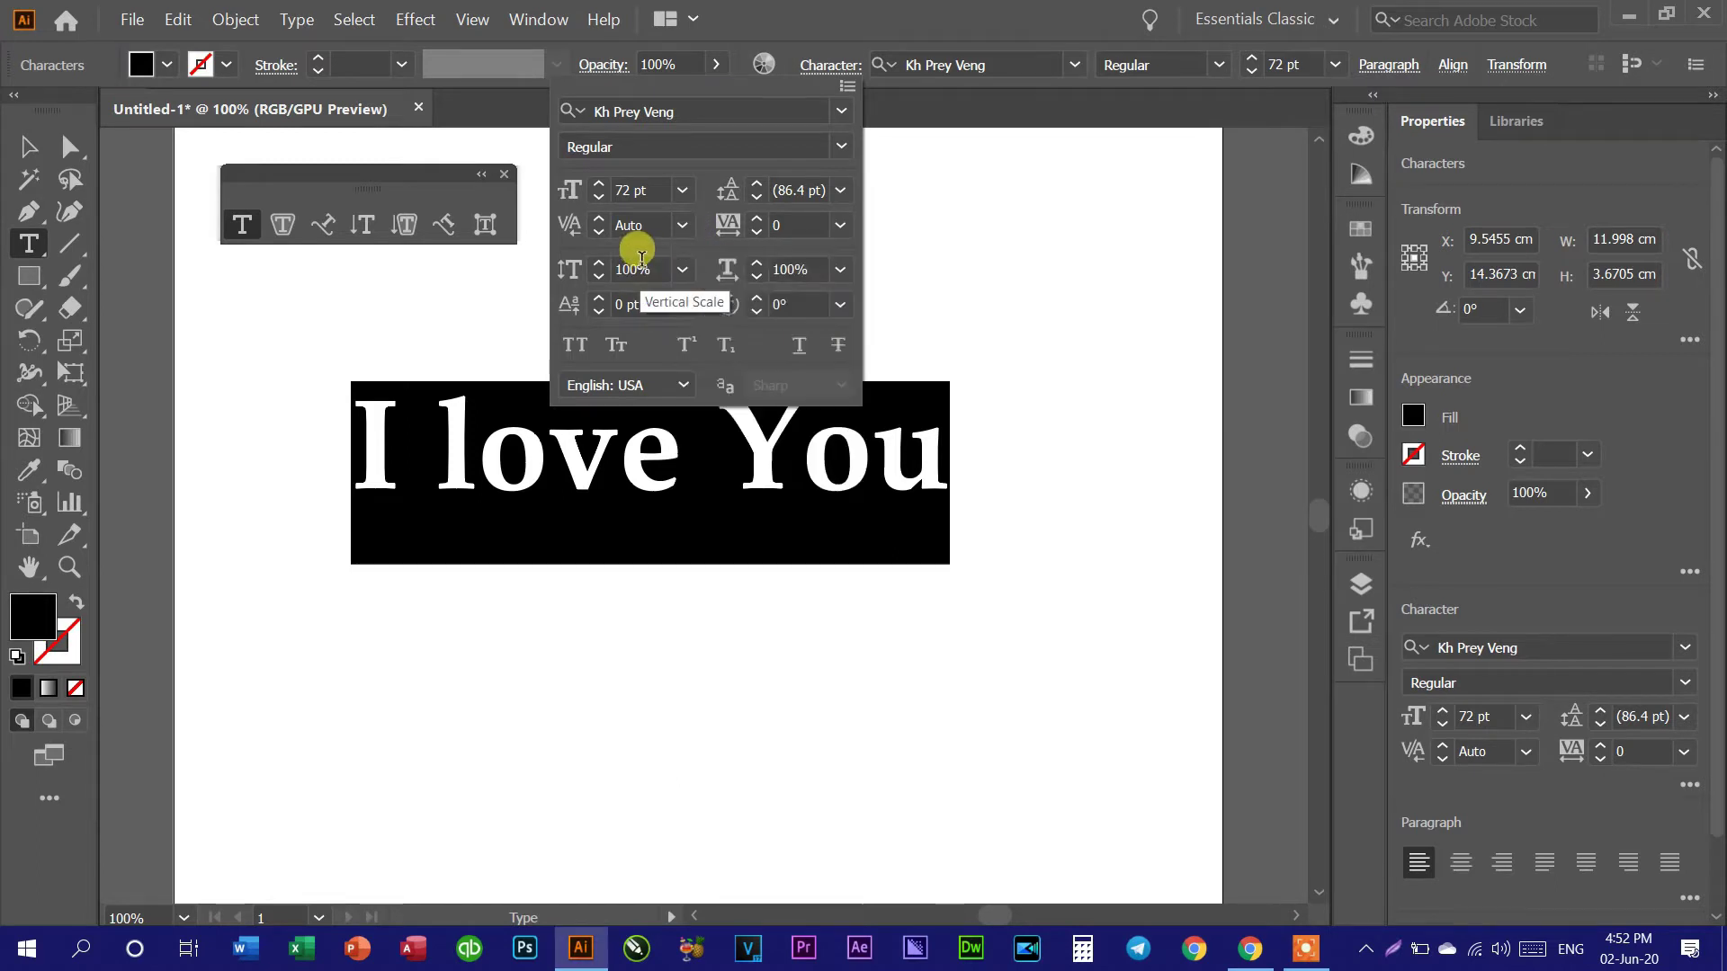
Step: Preview vertical and horizontal scale, baseline shift and character rotation, leaving all at defaults
left_click(681, 269)
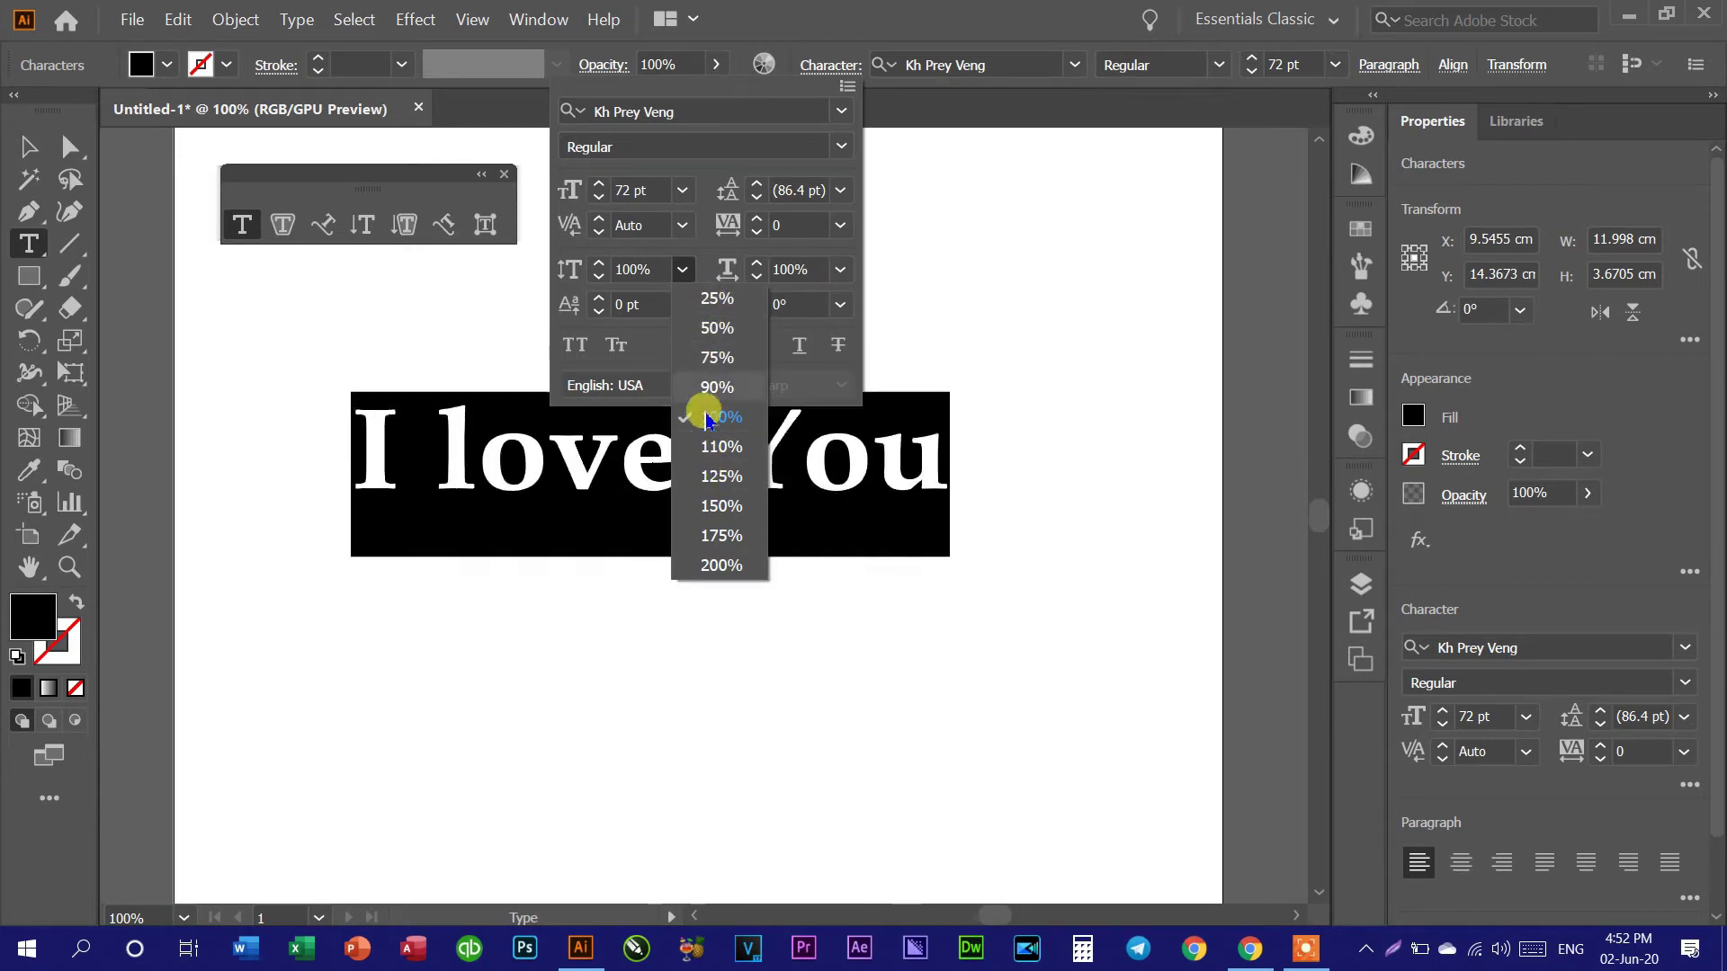
left_click(843, 270)
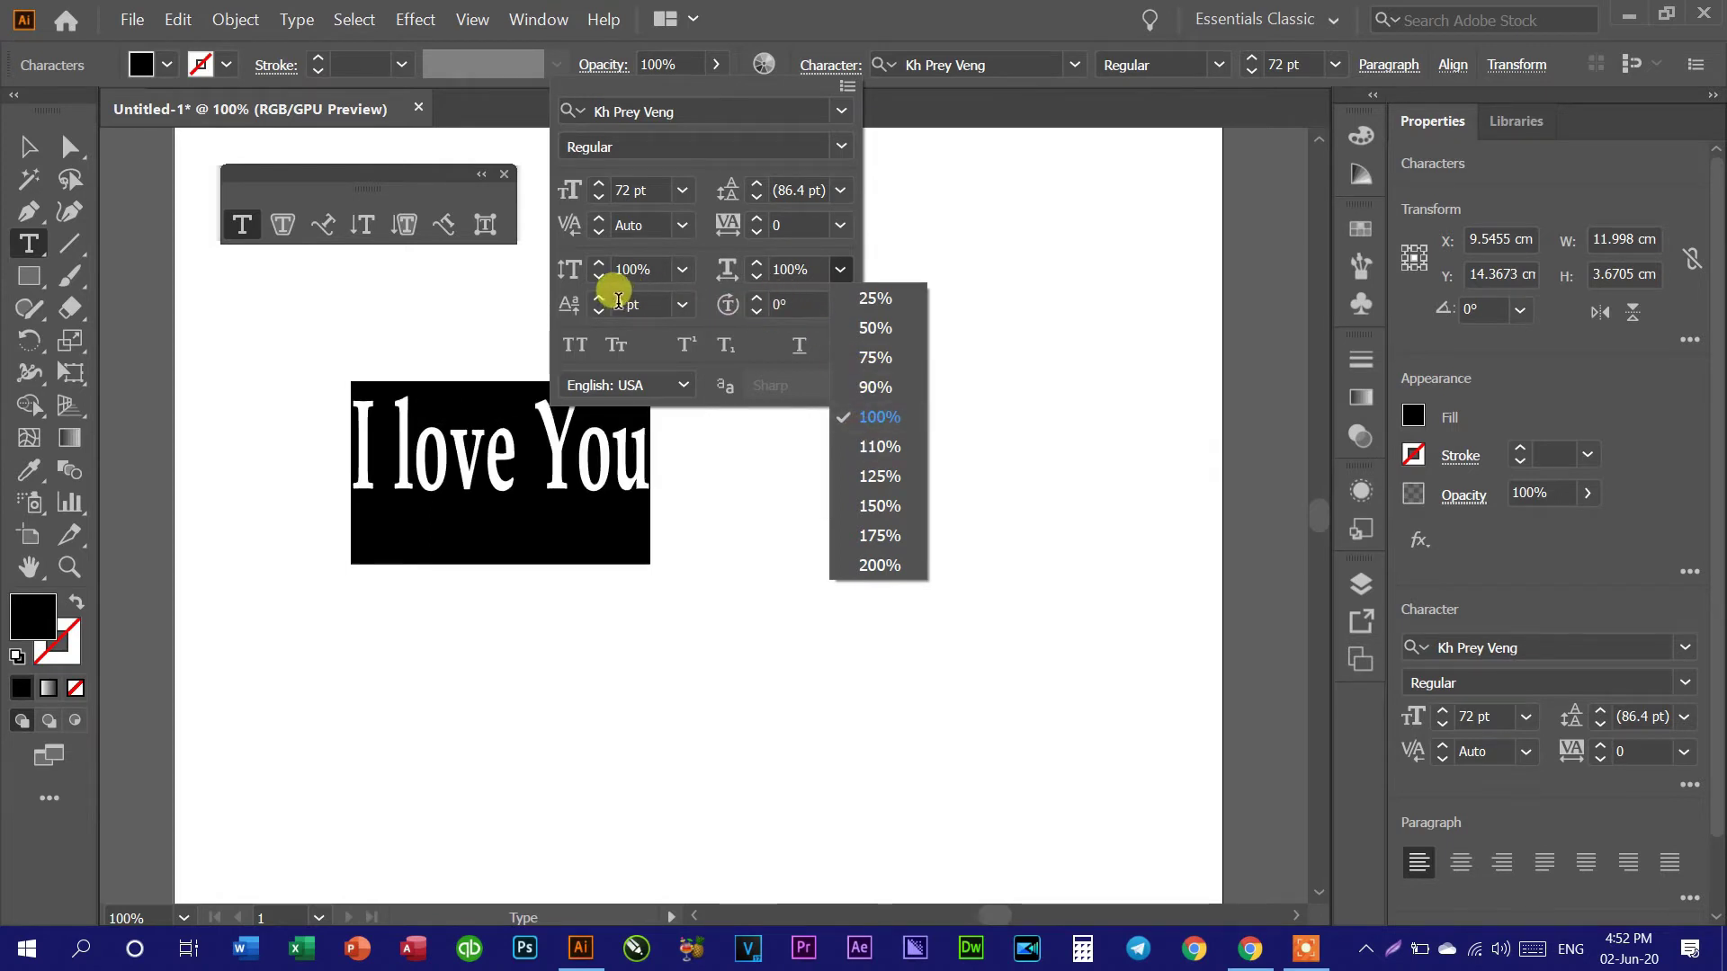
left_click(682, 306)
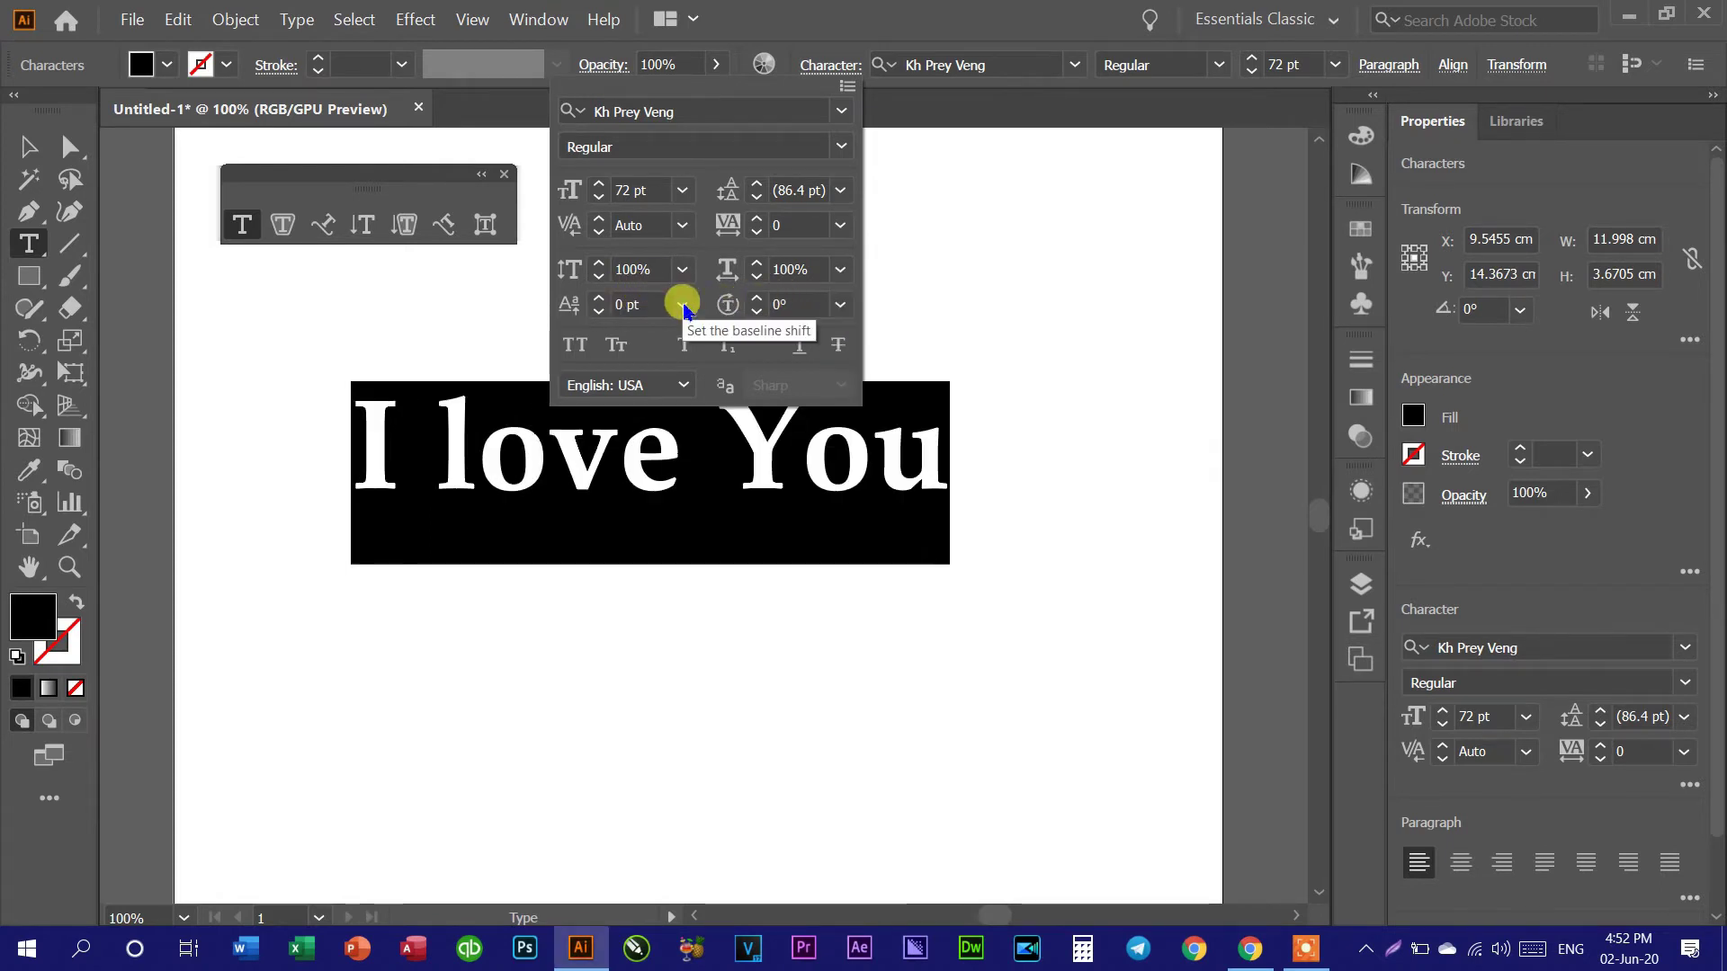
left_click(683, 306)
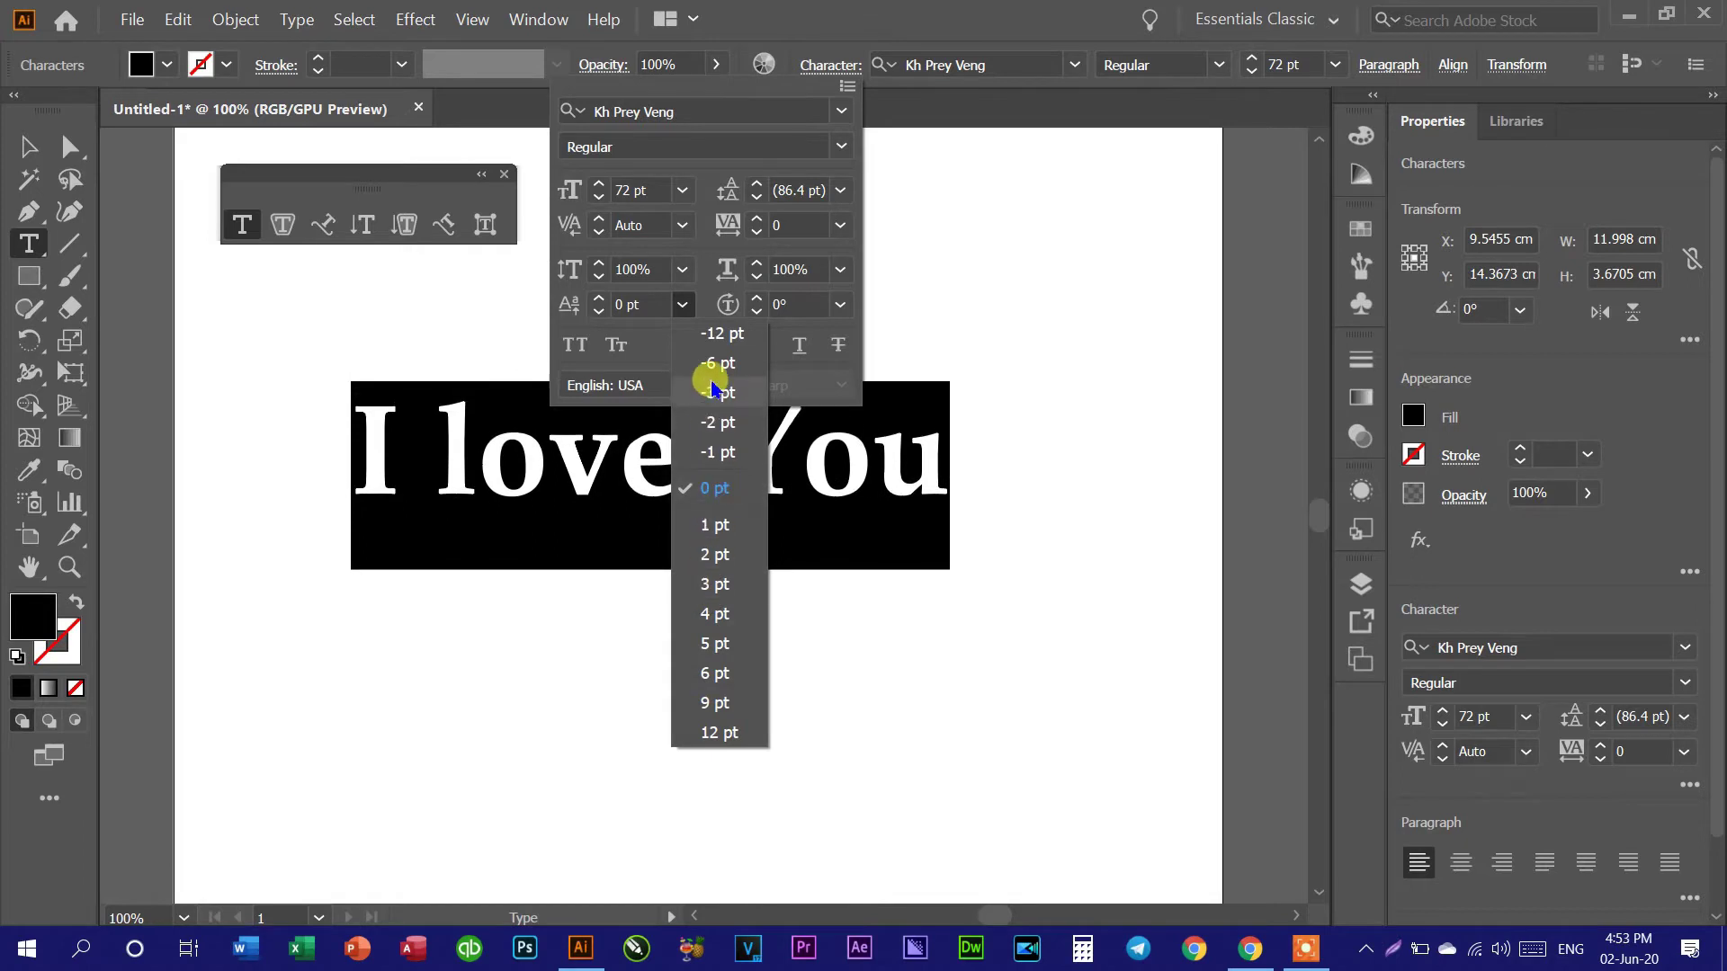
left_click(841, 306)
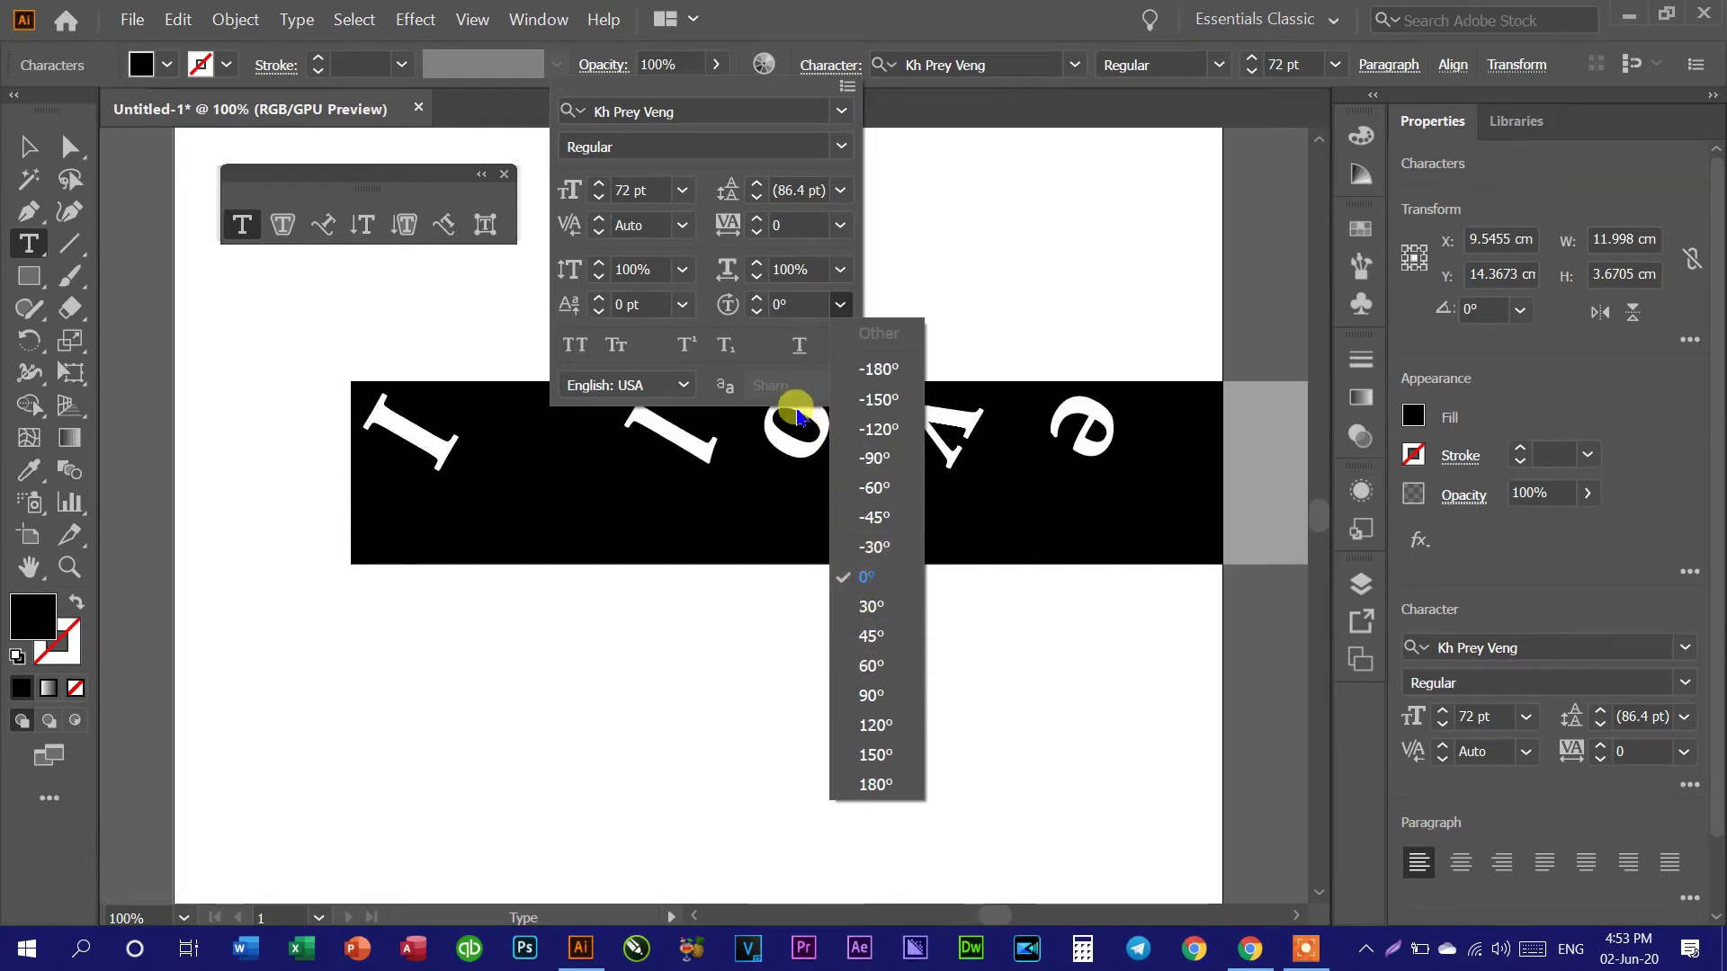
left_click(567, 350)
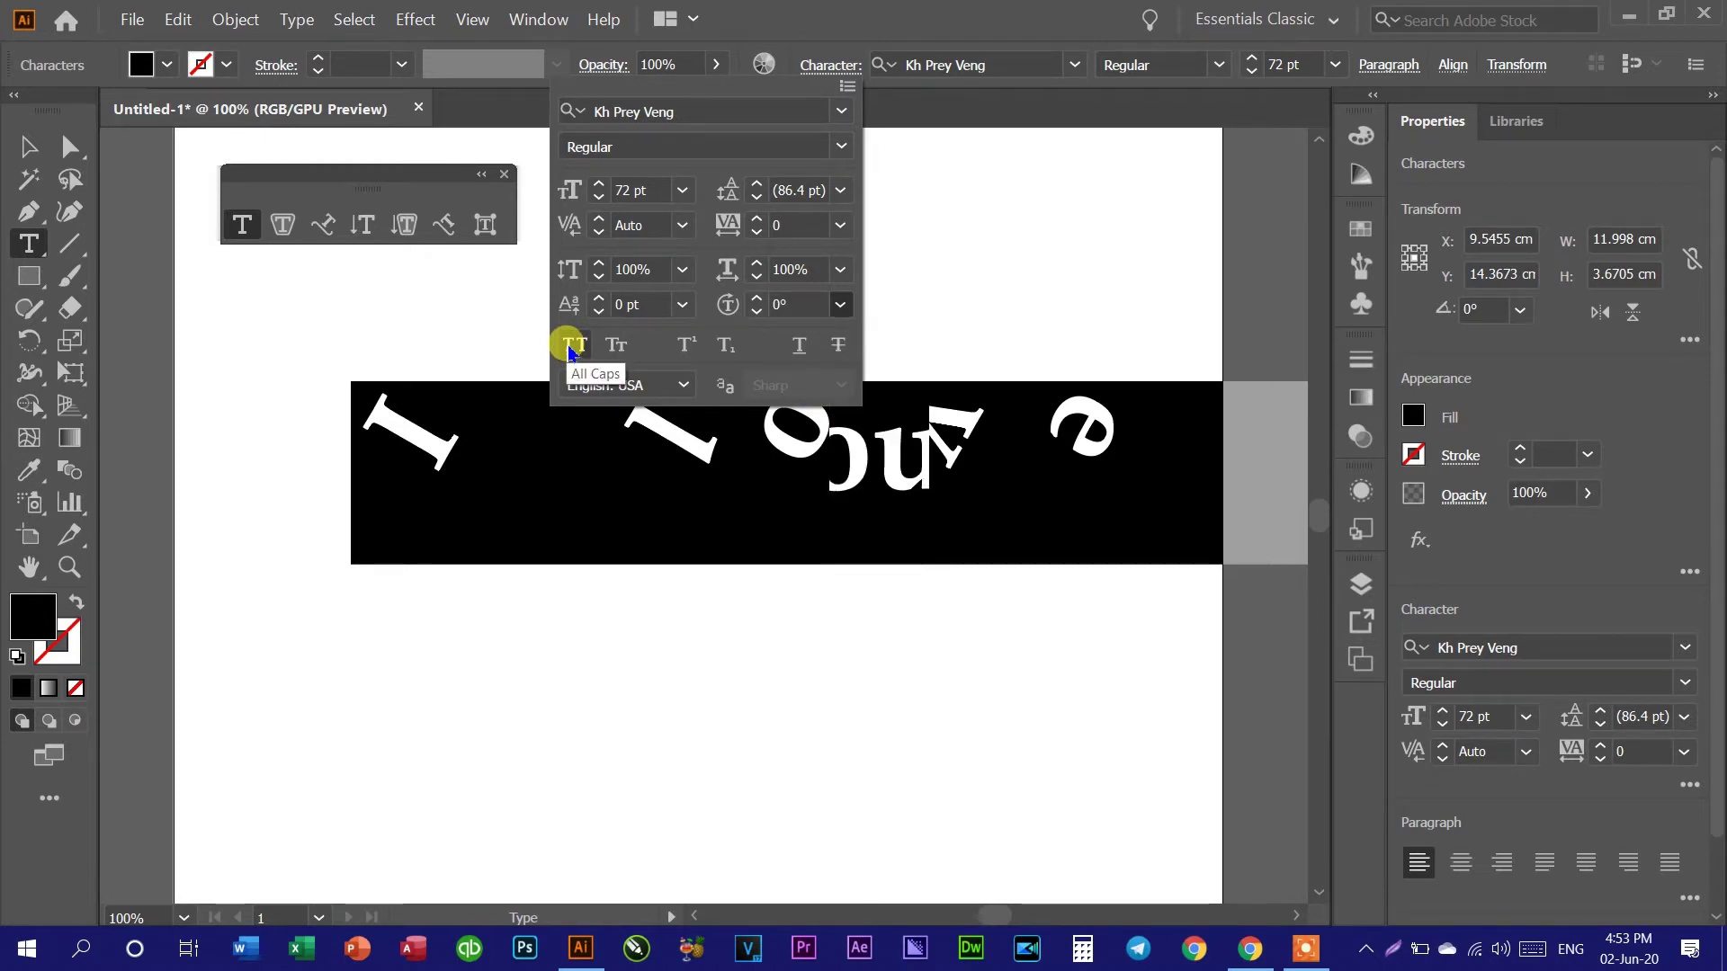
Step: Try All Caps, Small Caps, Strikethrough and Underline, reverting each one
left_click(575, 345)
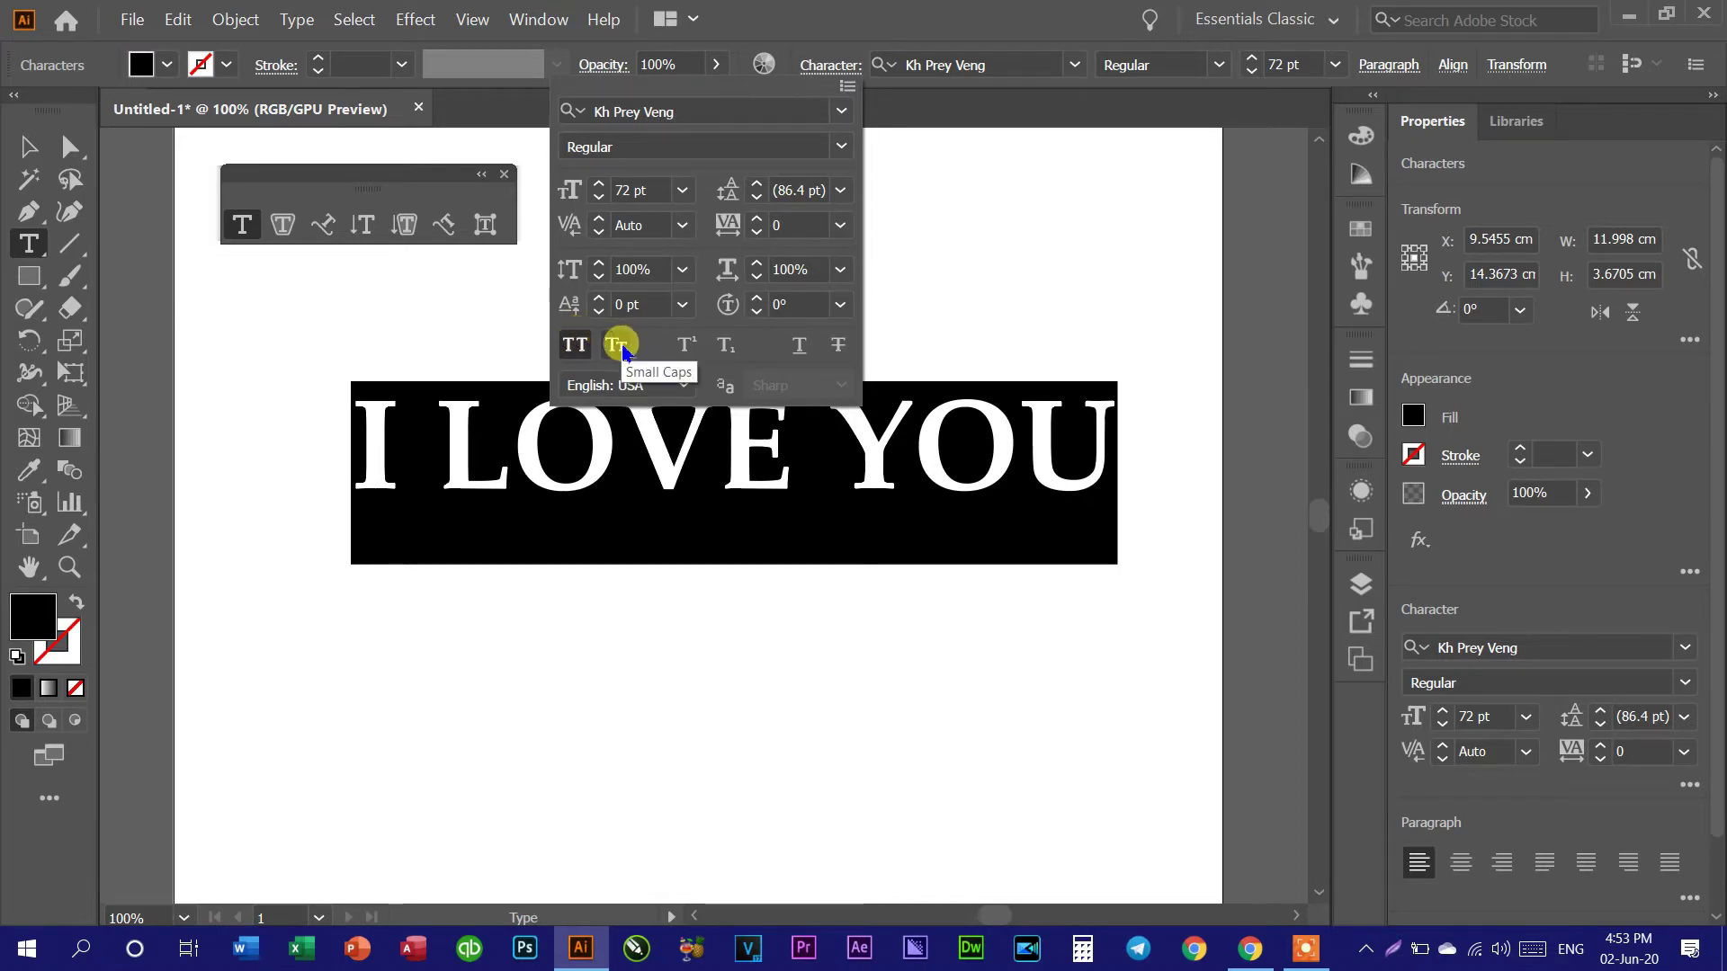
left_click(617, 345)
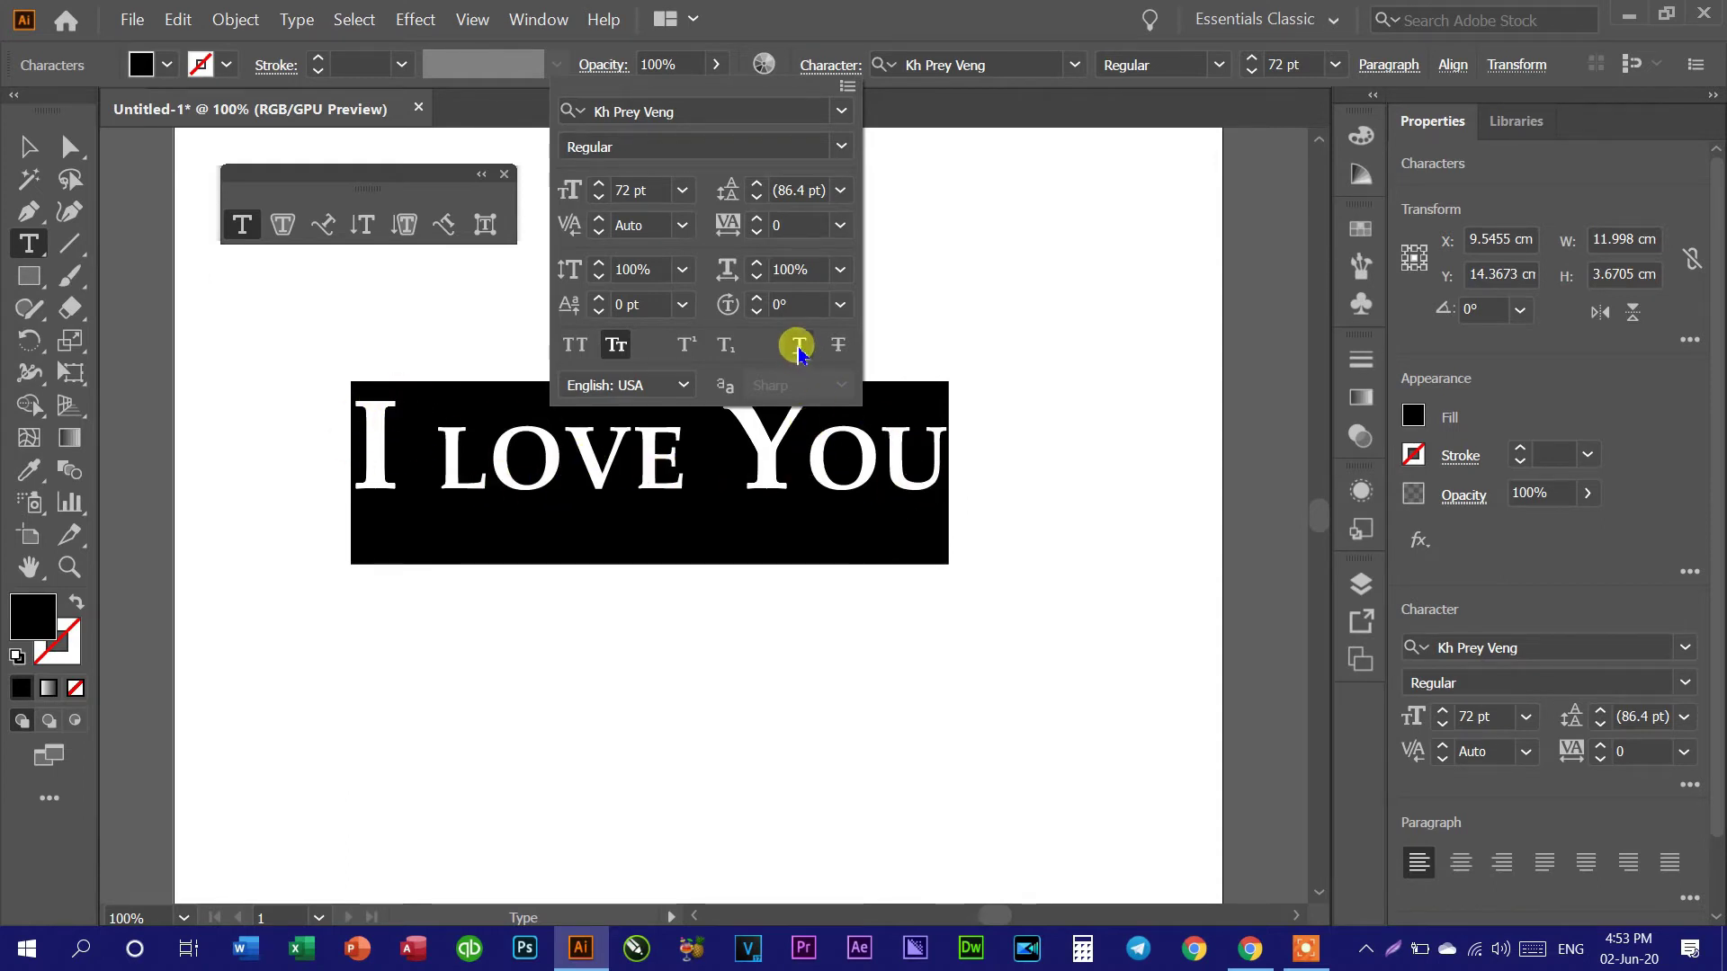
left_click(618, 349)
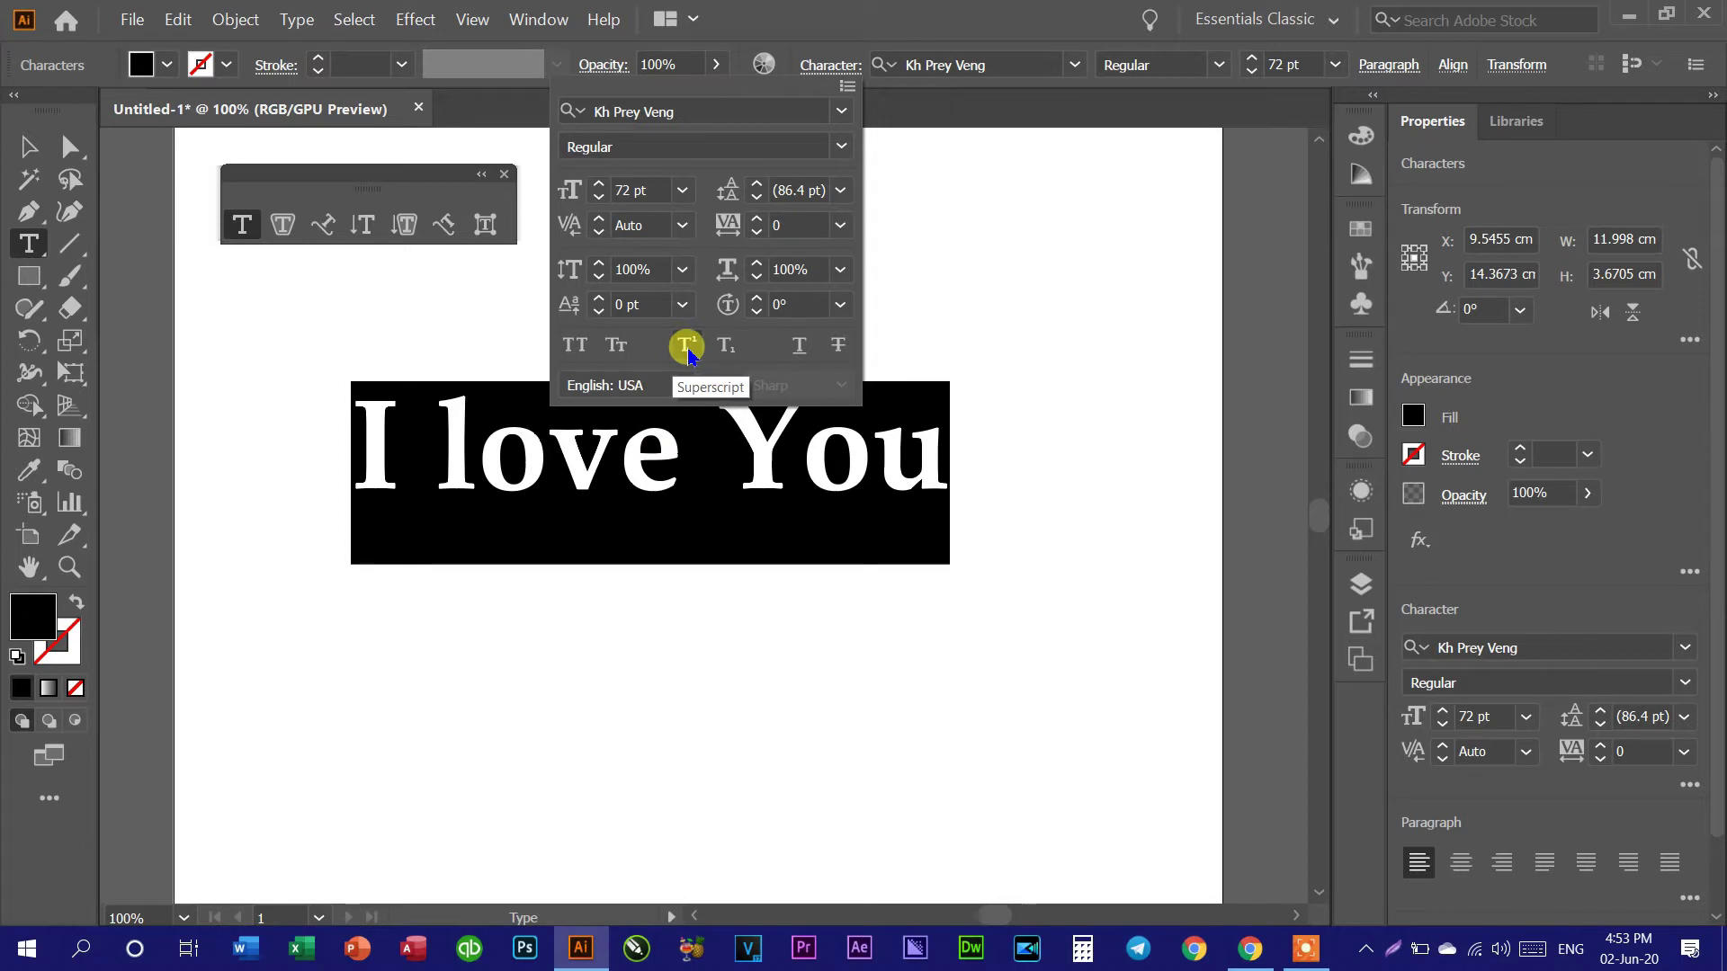
left_click(838, 349)
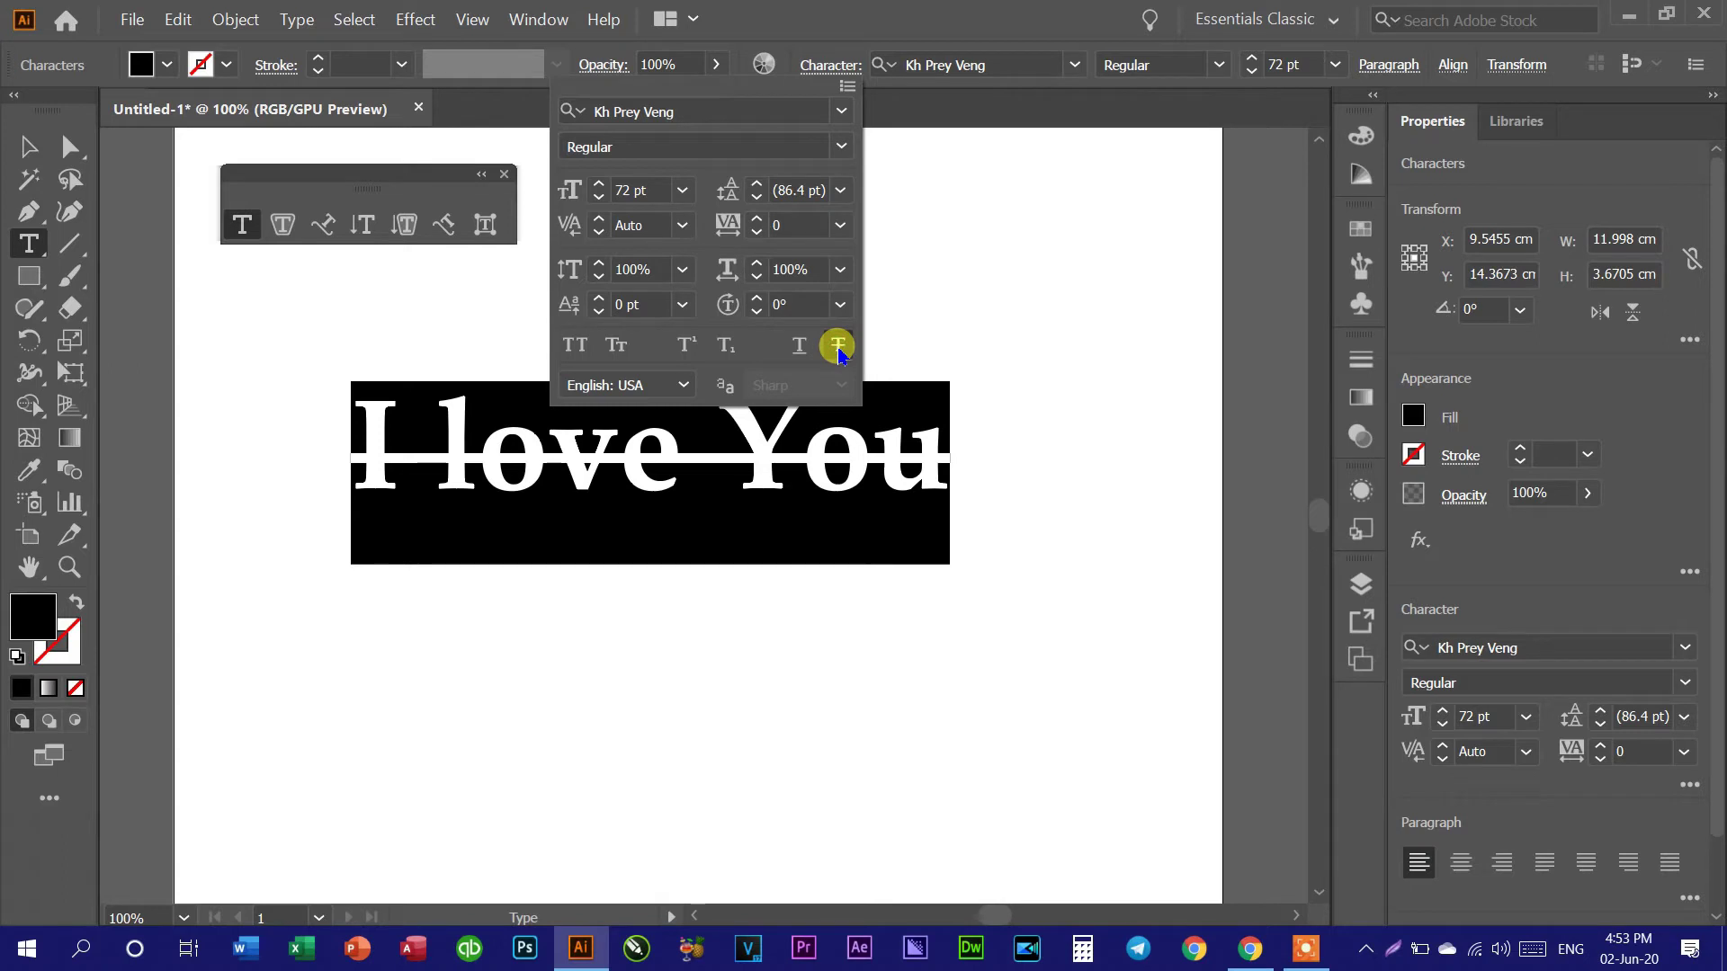
left_click(837, 349)
left_click(805, 357)
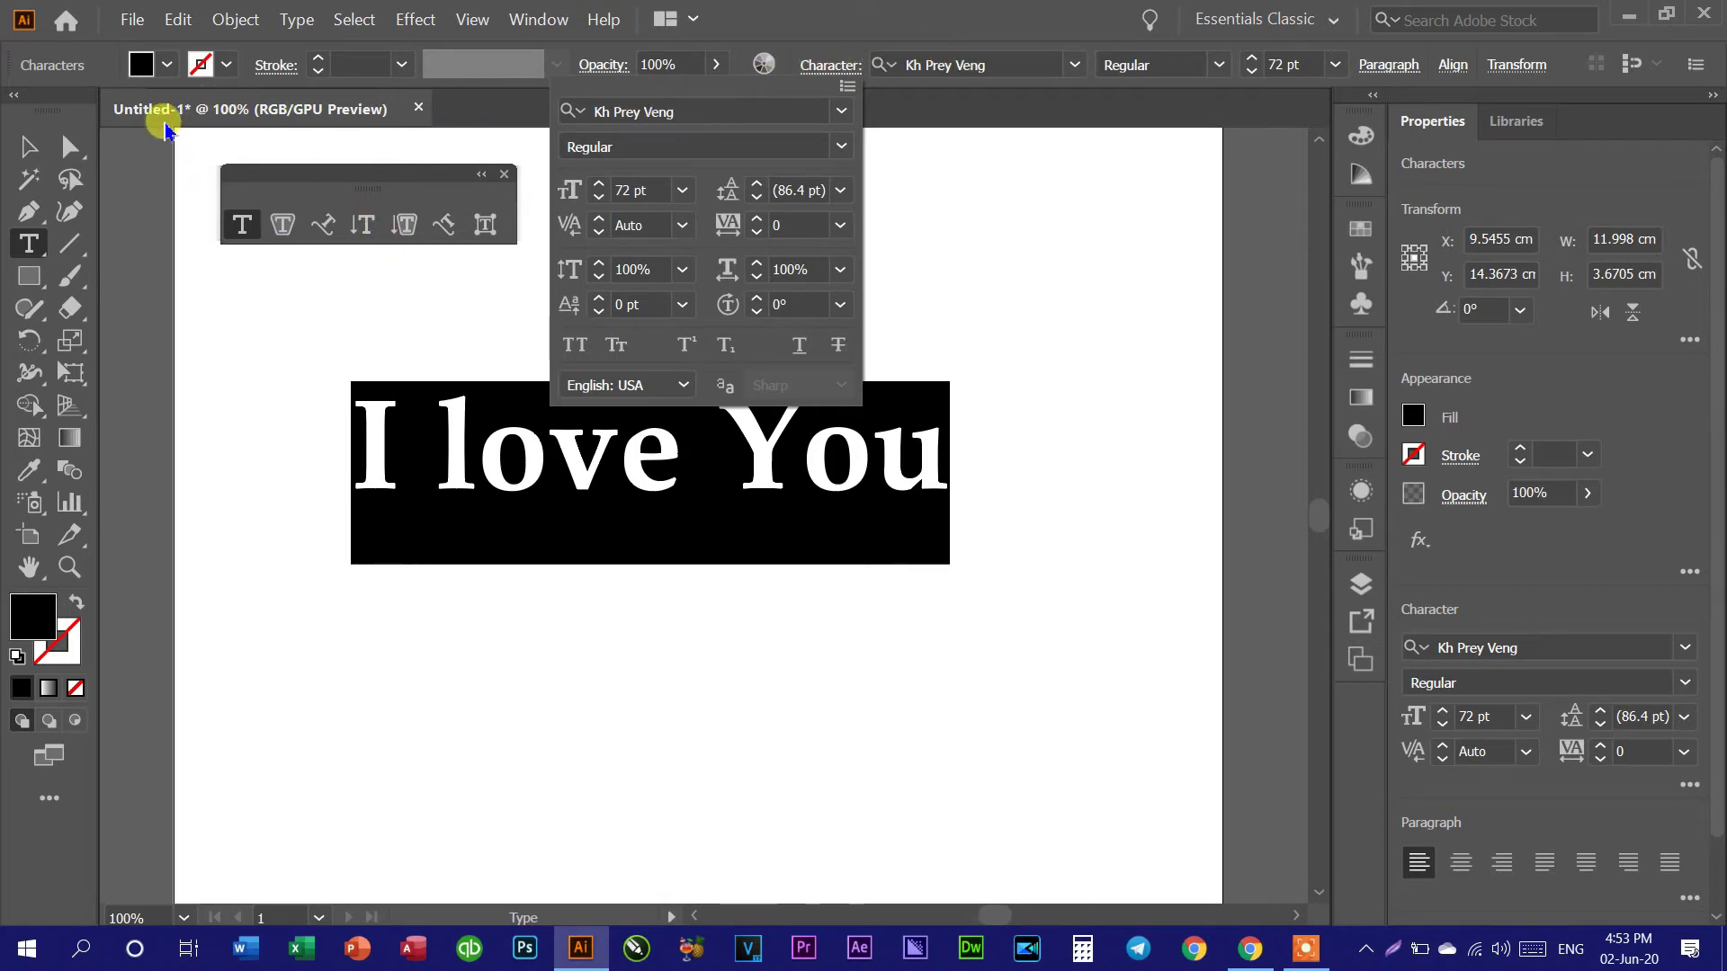
Step: Fill the I love You text with red
left_click(168, 68)
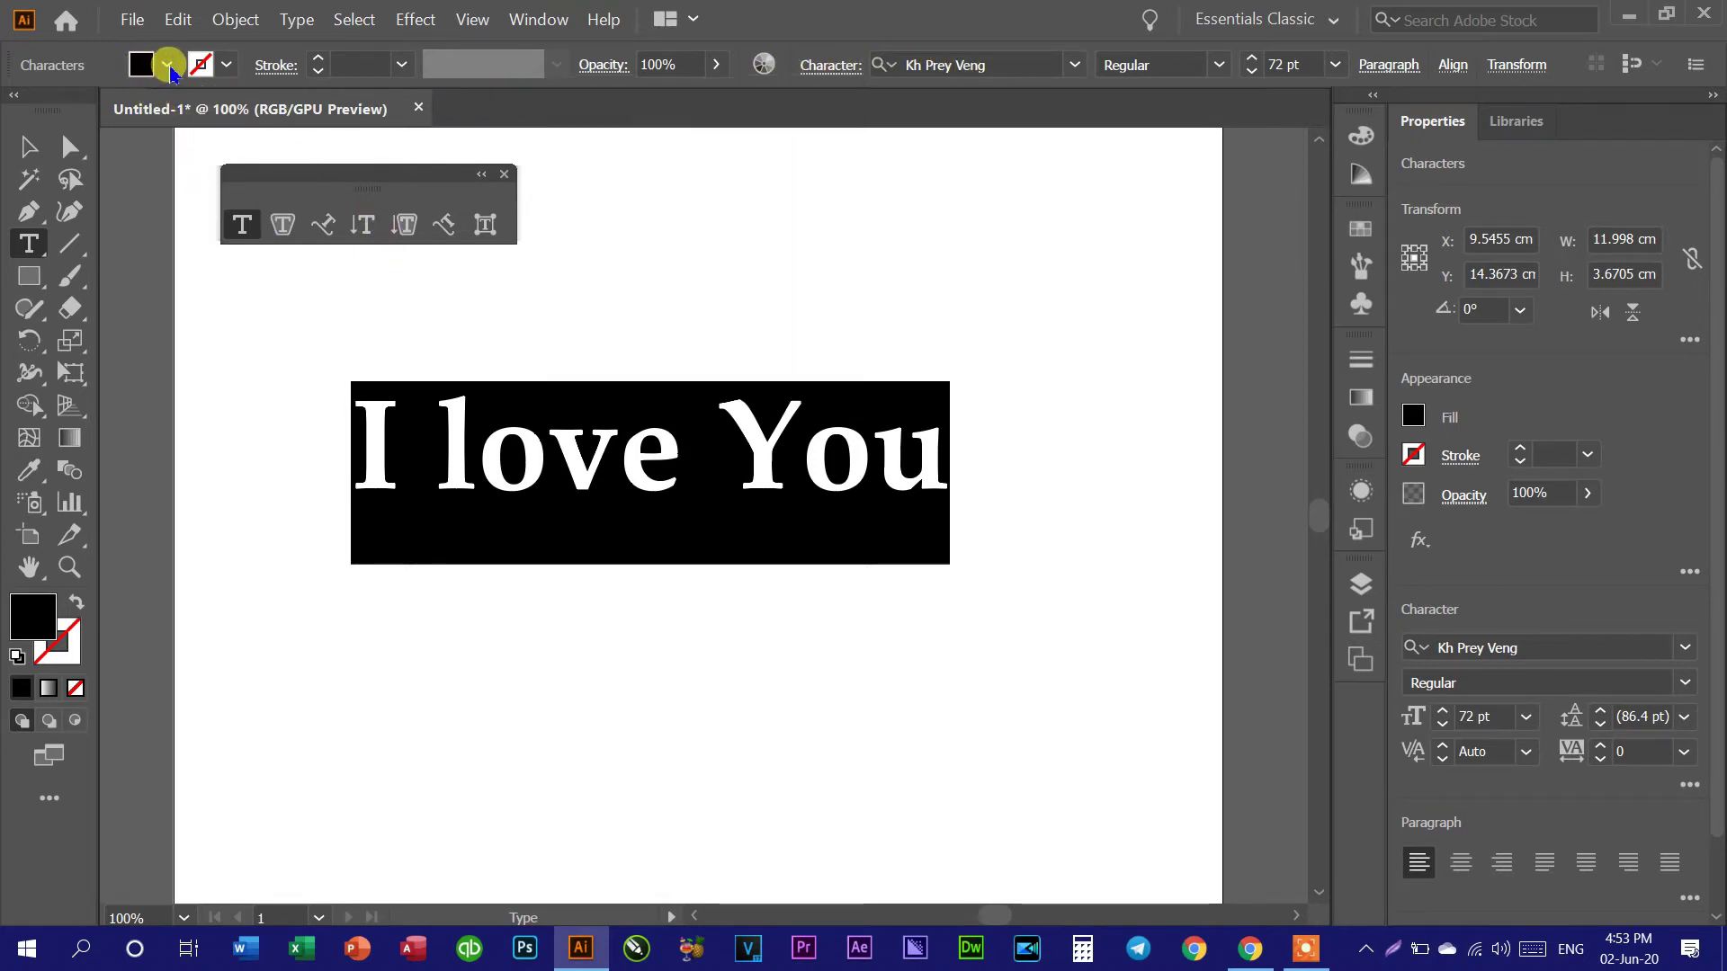
left_click(169, 69)
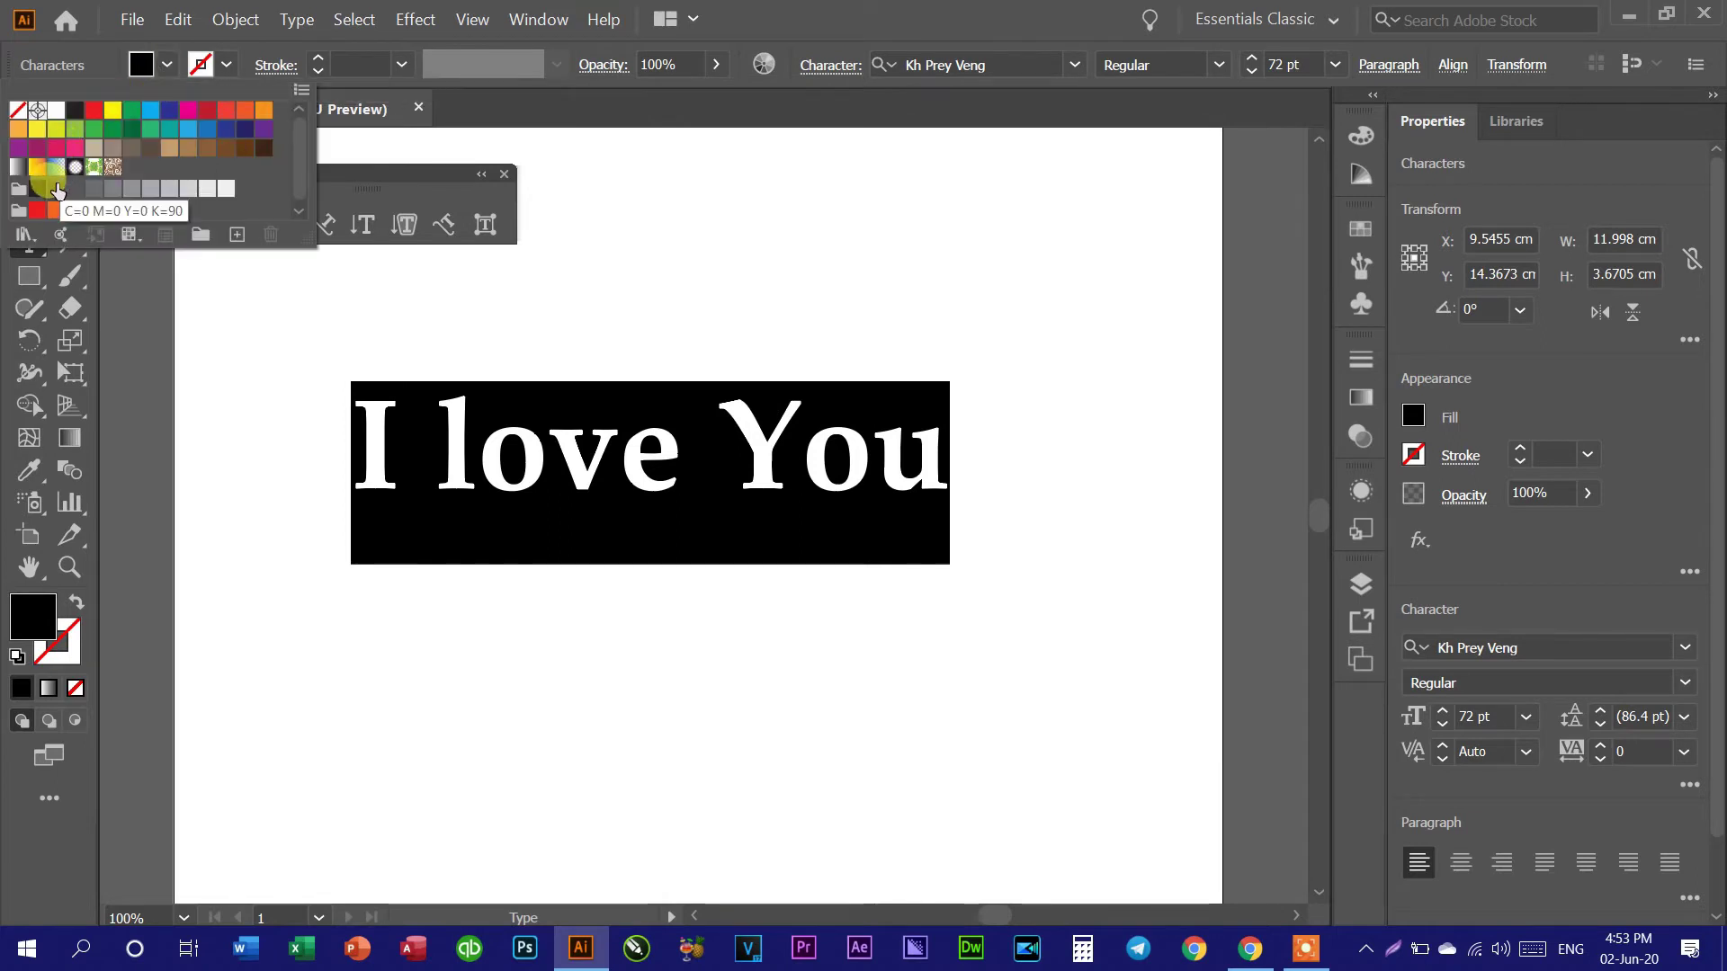
left_click(95, 111)
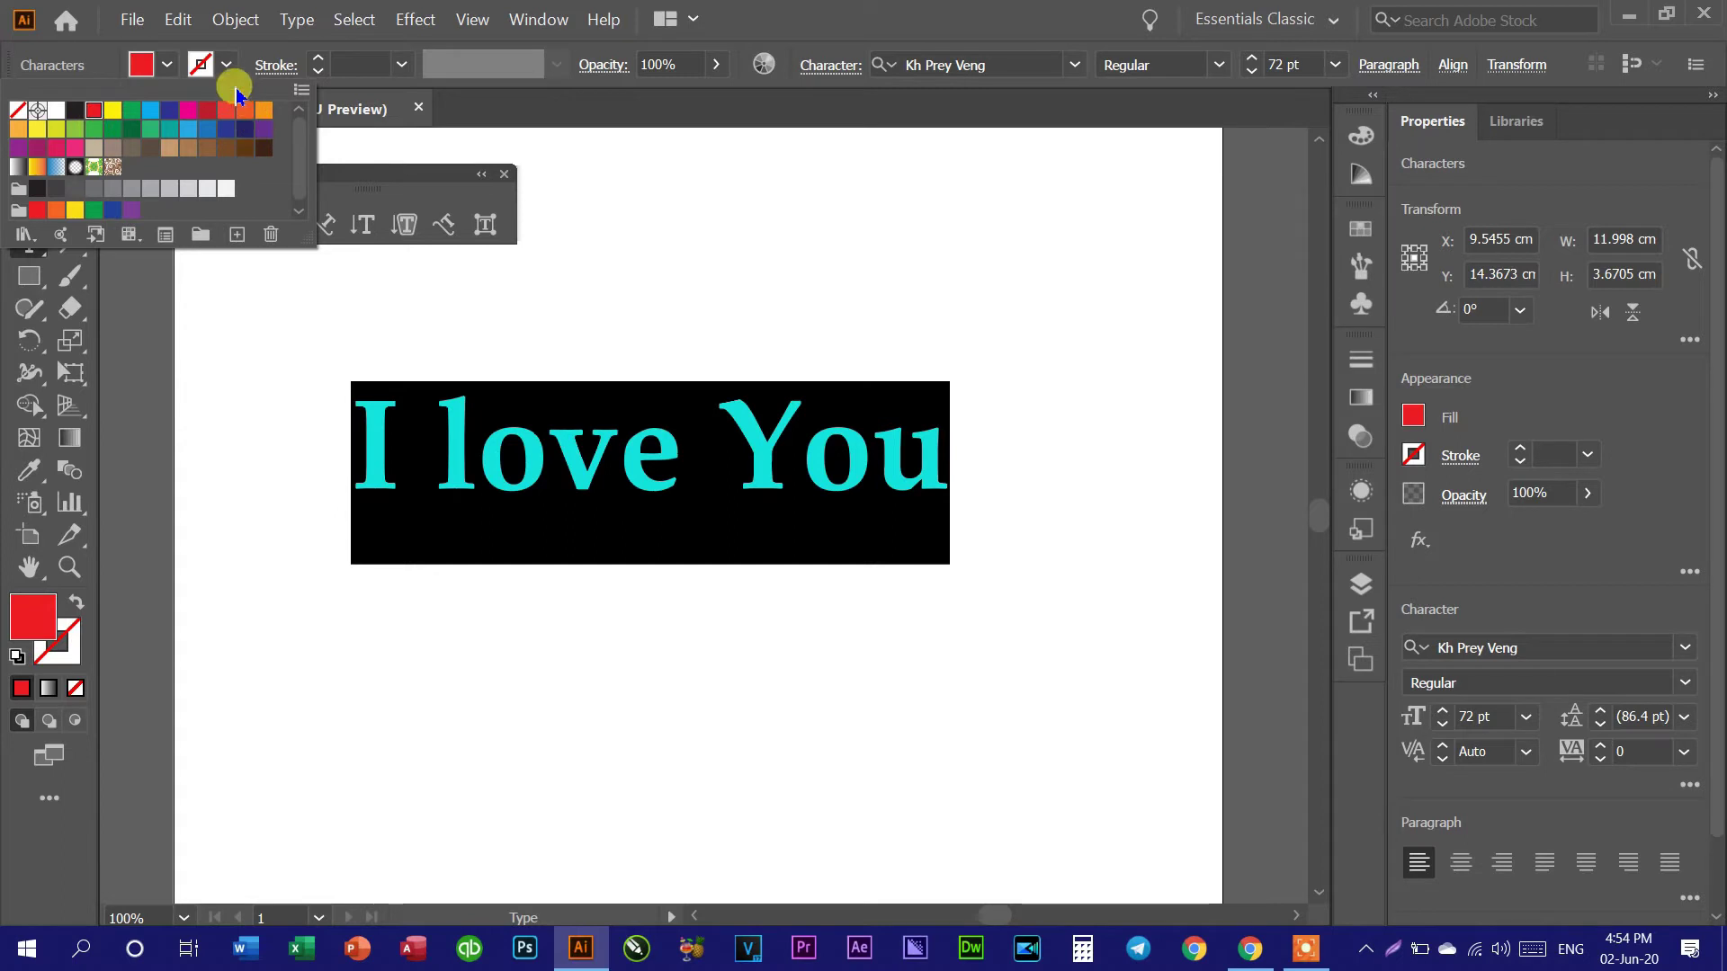
left_click(202, 64)
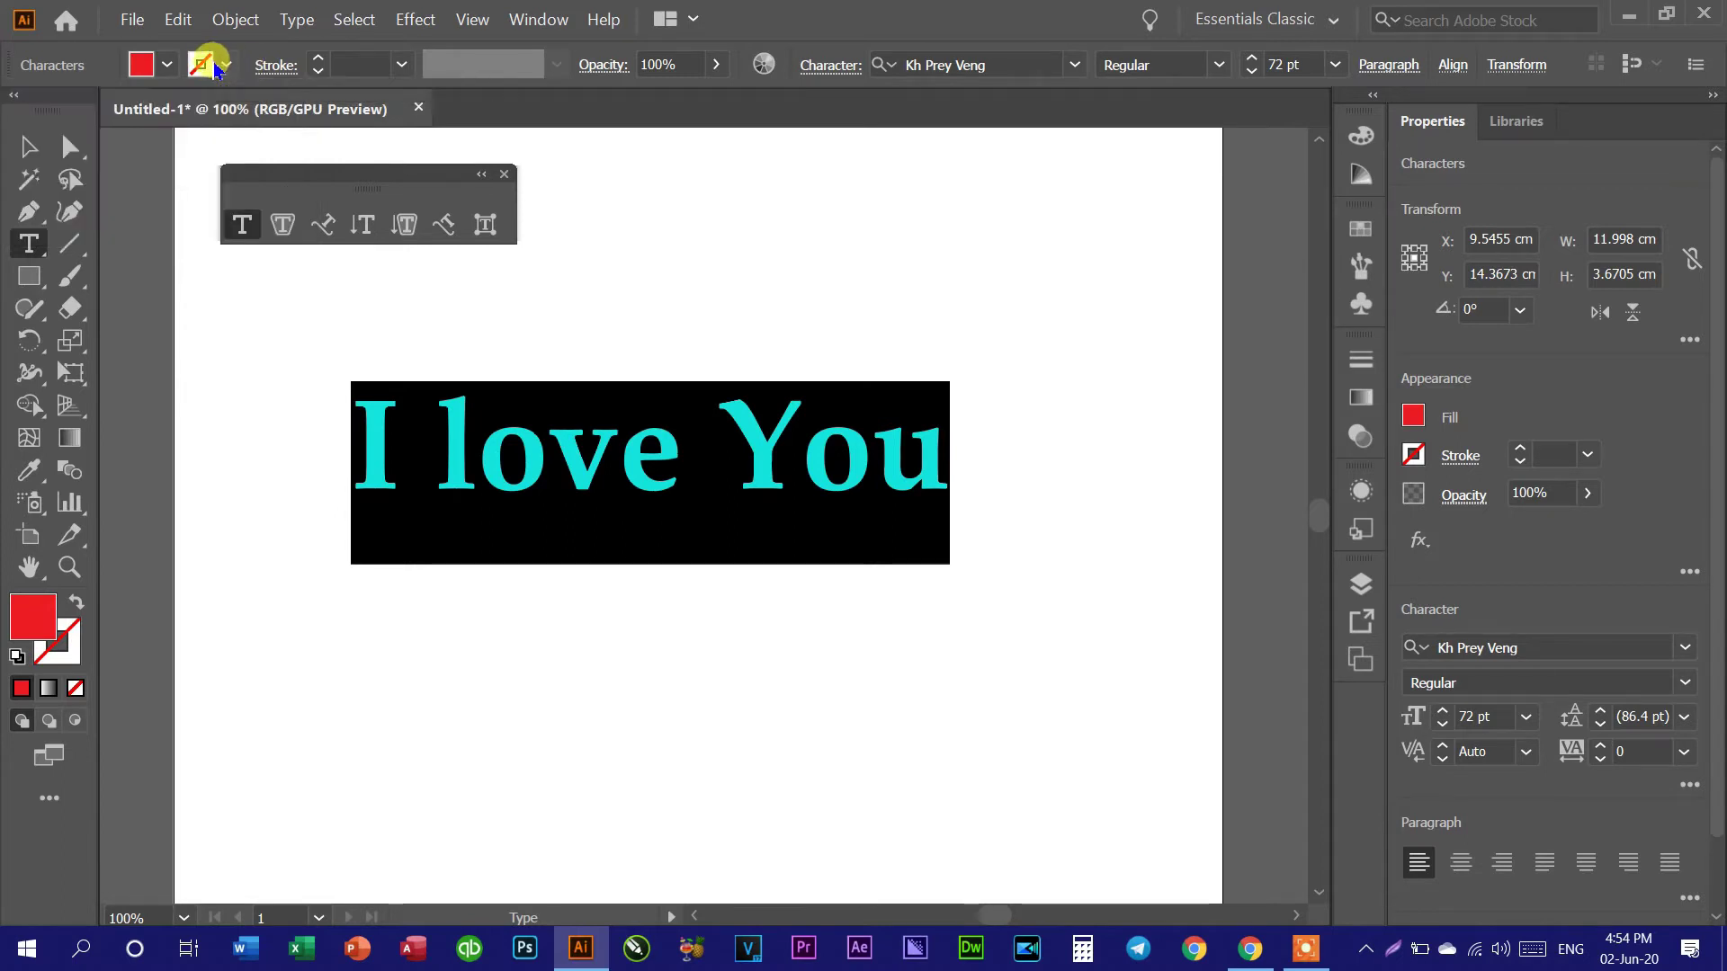
Step: Give the text a cyan 1 pt outline and deselect to check the colours
left_click(203, 65)
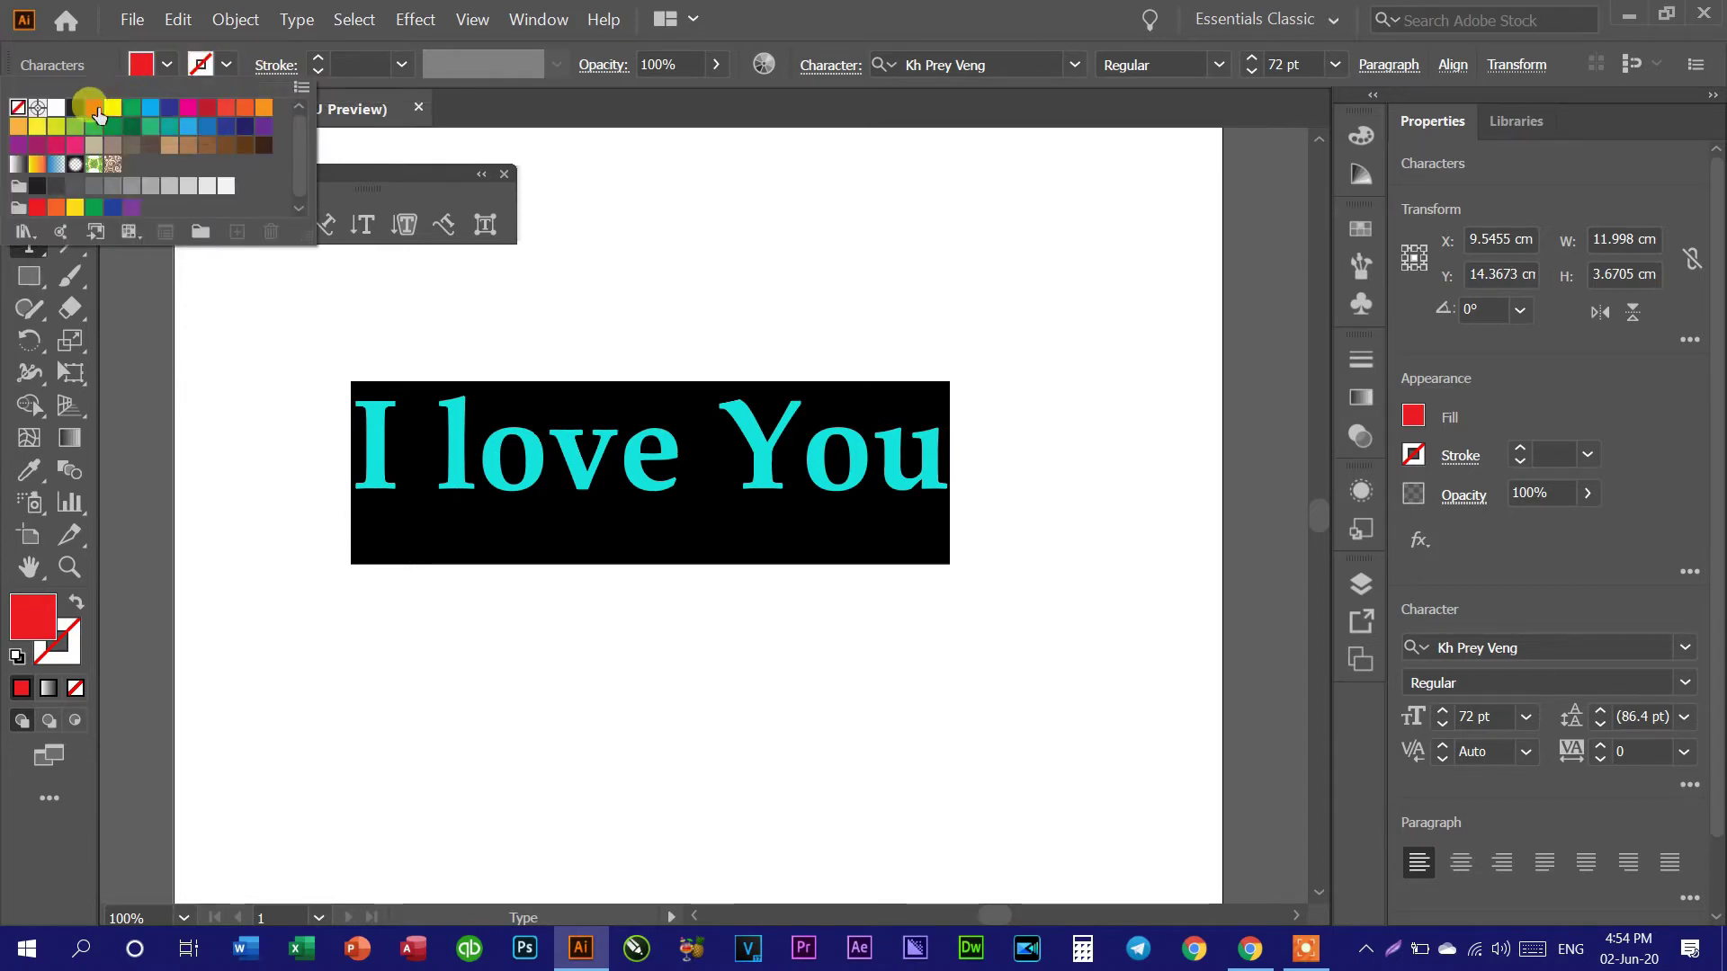
left_click(150, 108)
left_click(467, 519)
left_click(615, 445)
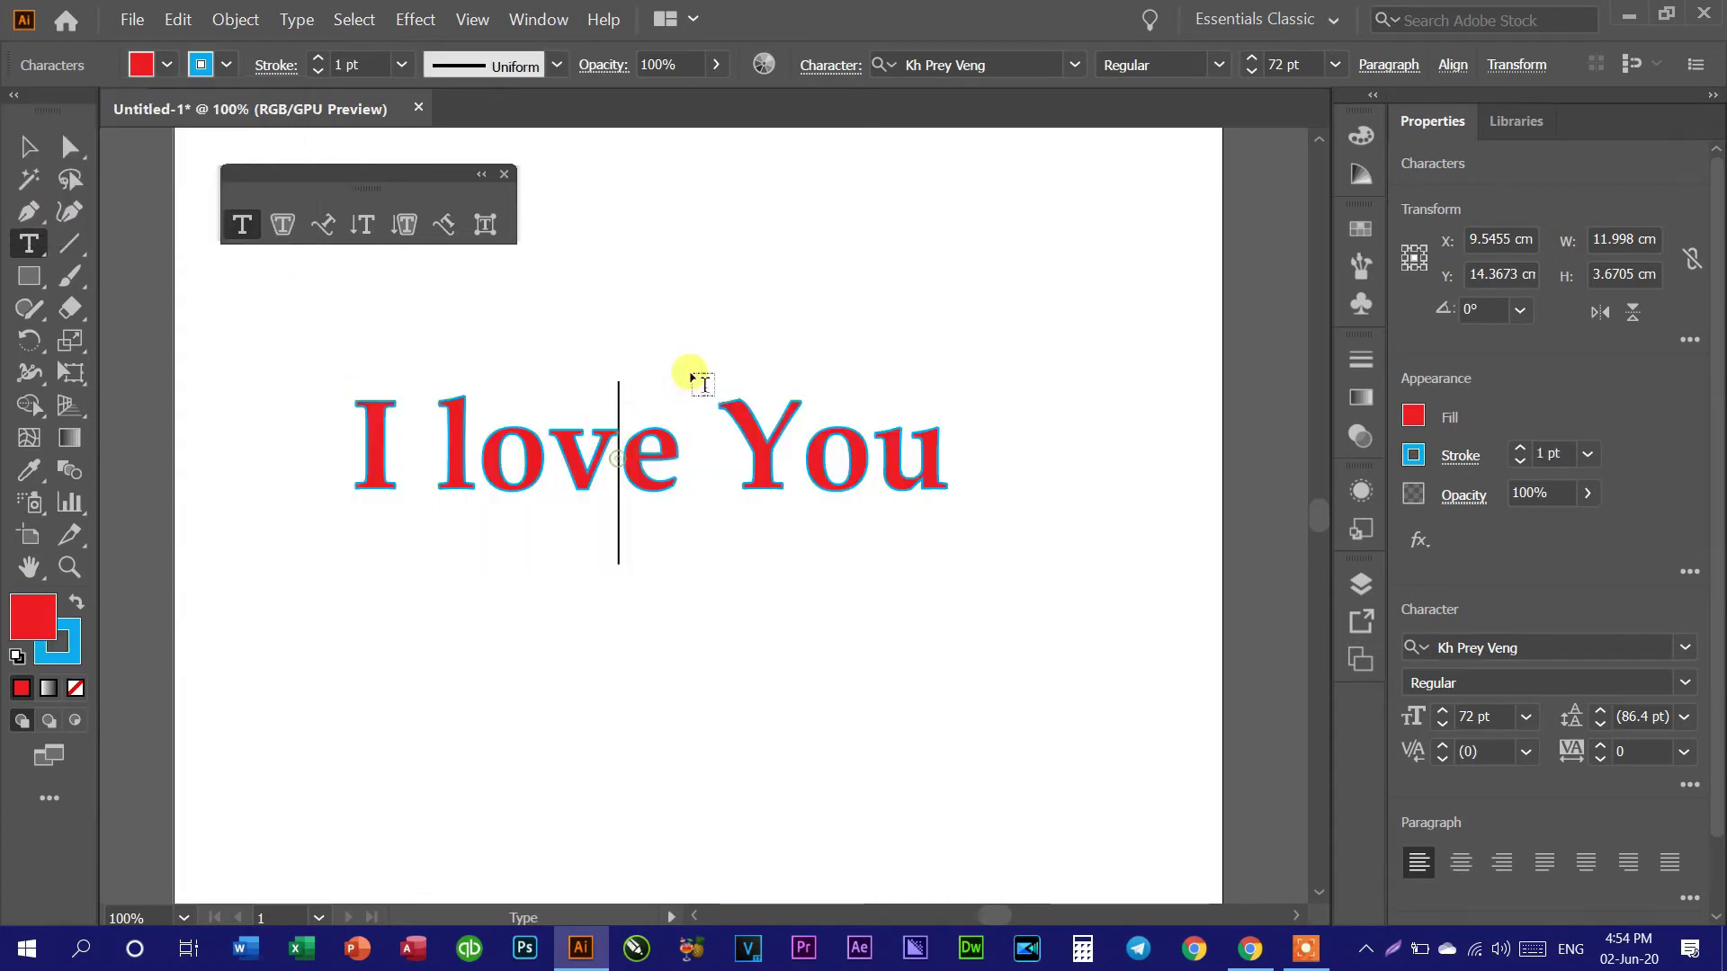
left_click(683, 457)
Step: Highlight every character of the I love You line
left_click_drag(760, 436, 309, 435)
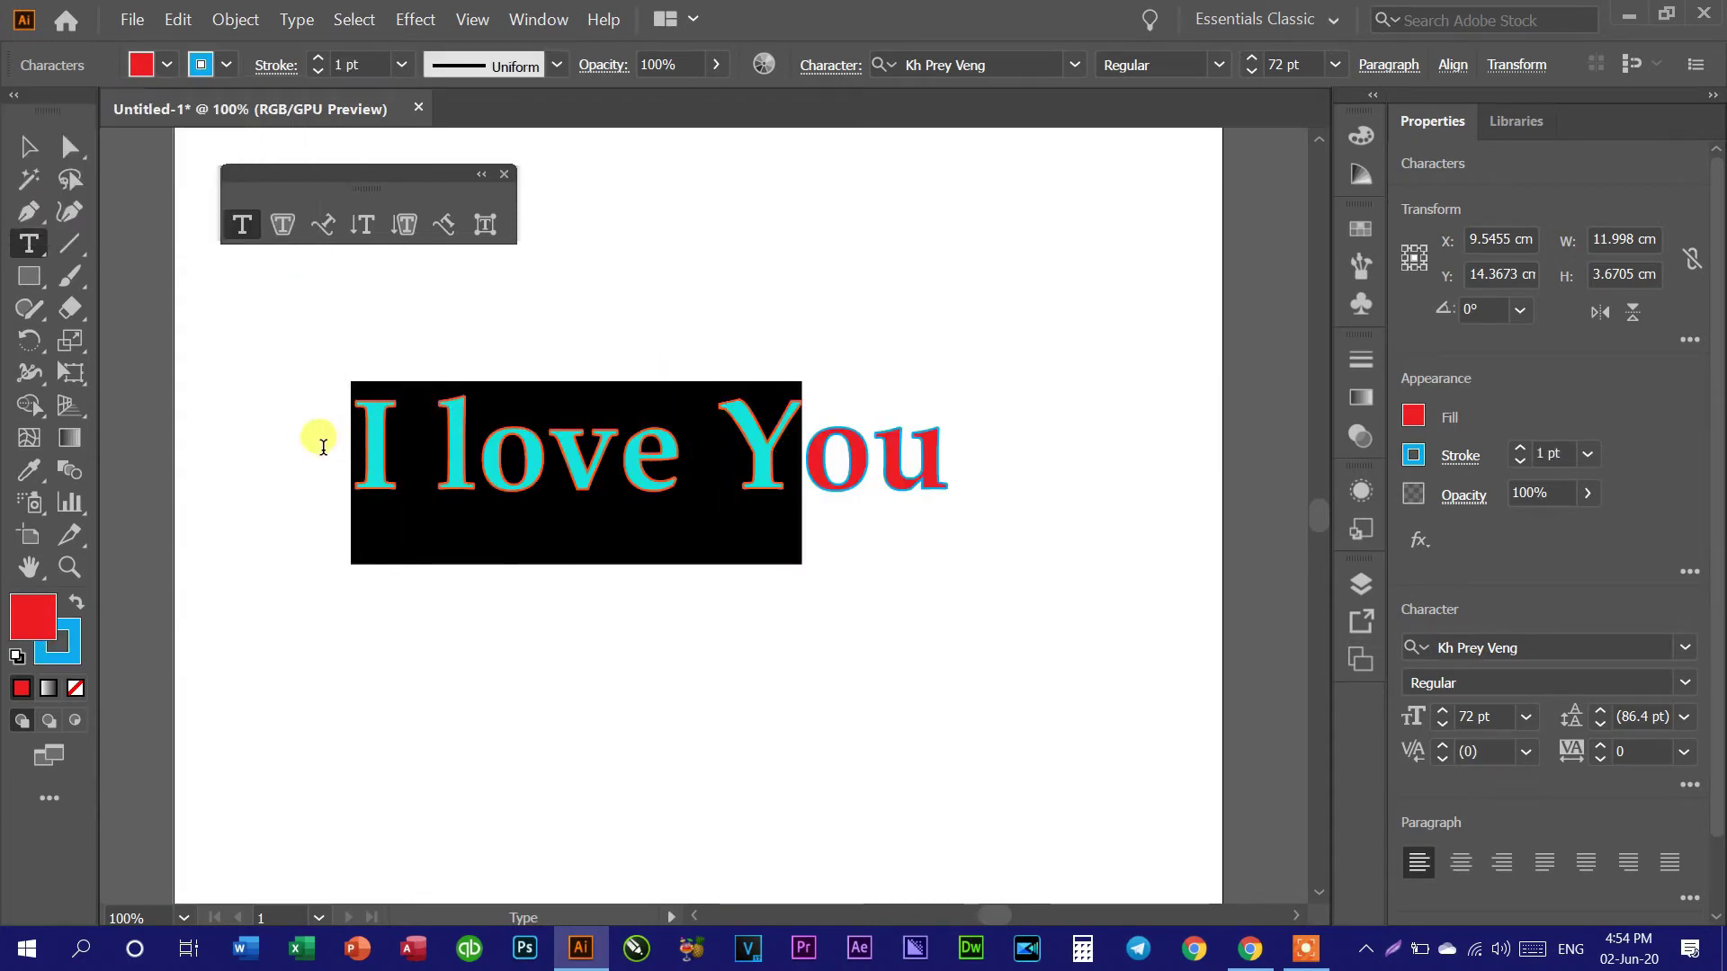
left_click(820, 463)
left_click_drag(946, 436, 311, 442)
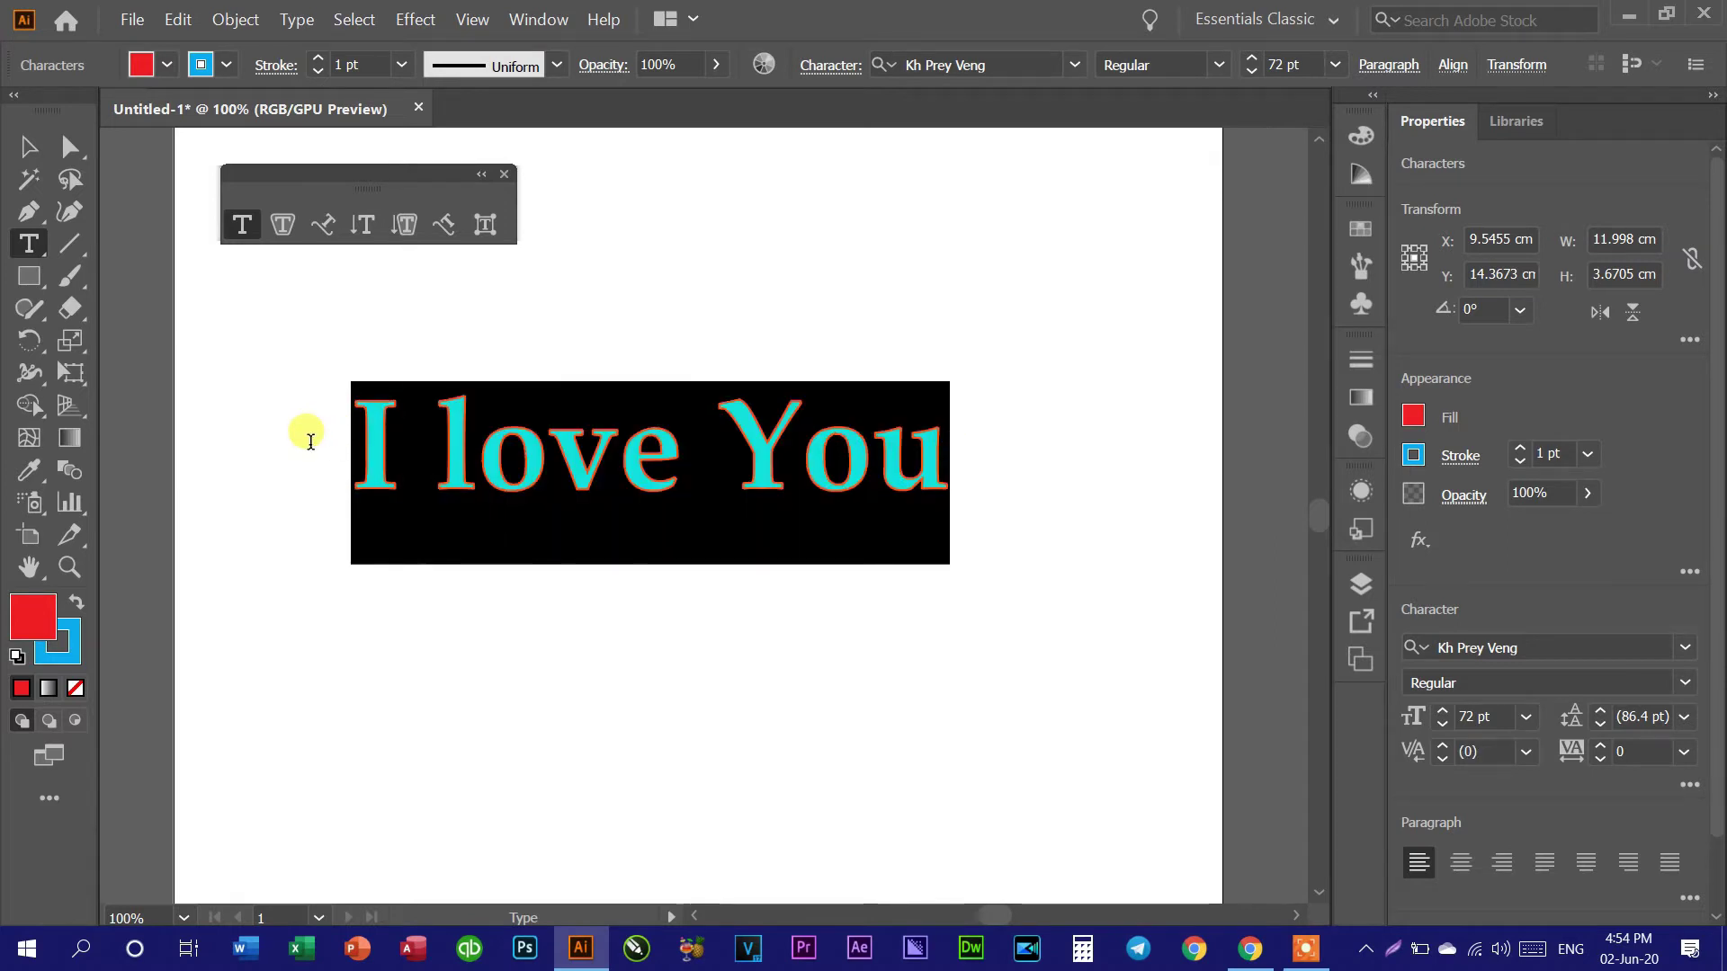
left_click(705, 494)
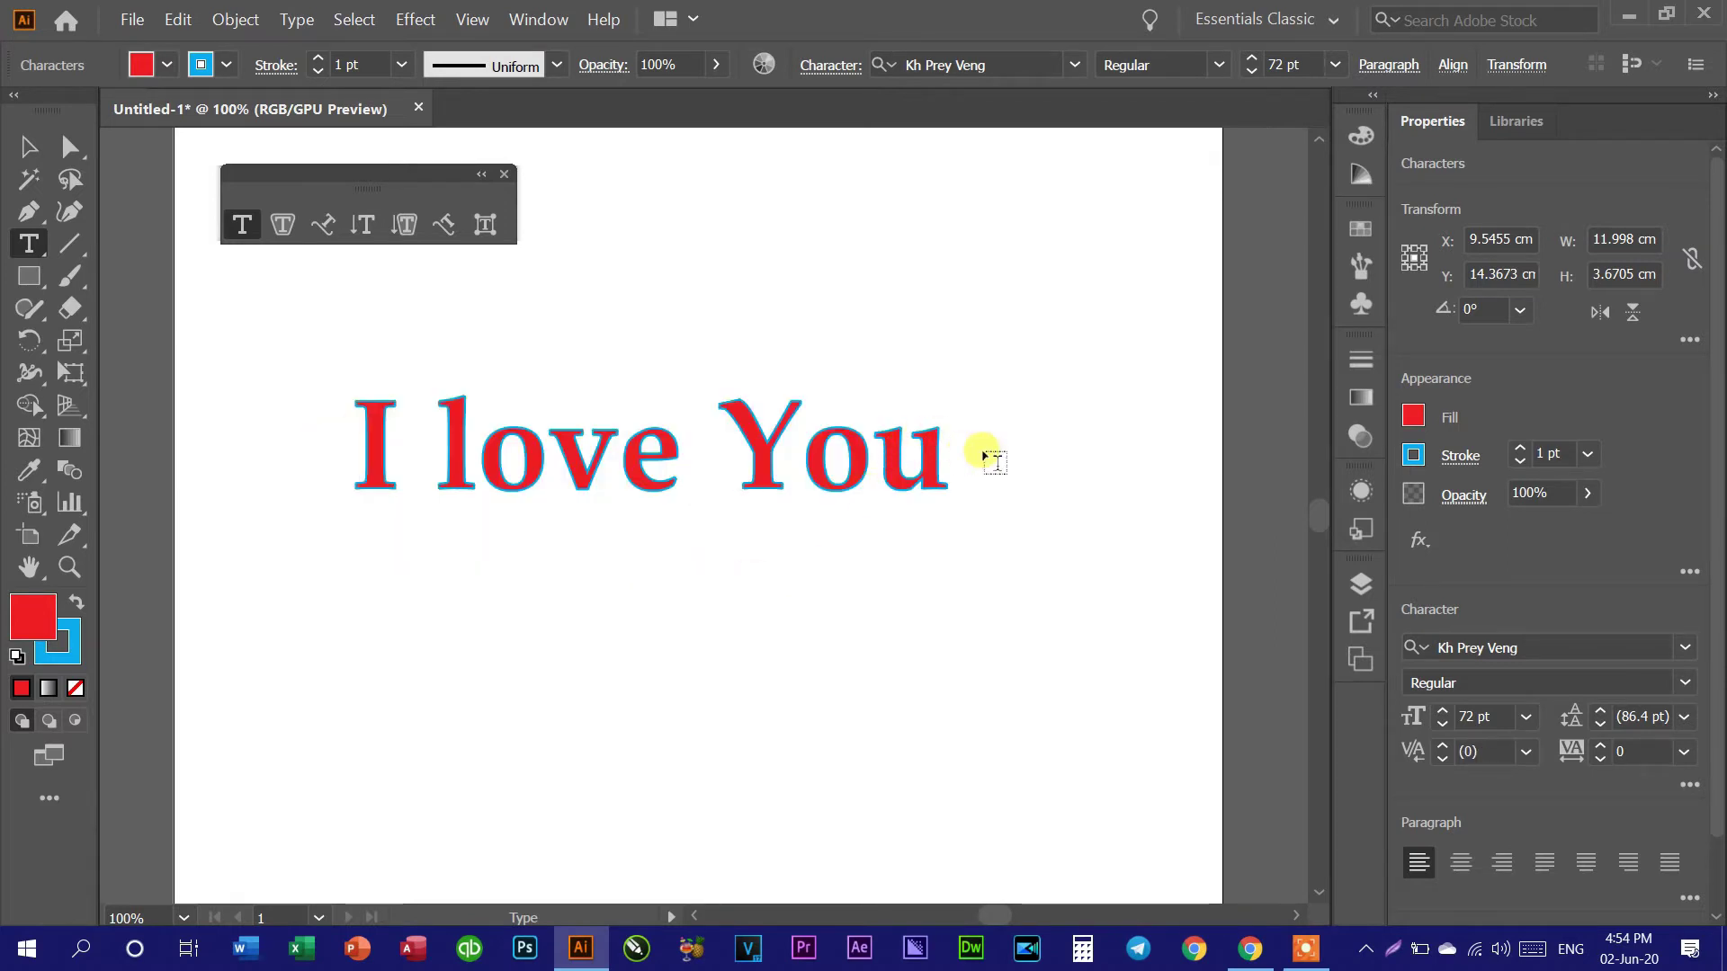
left_click_drag(472, 459, 796, 460)
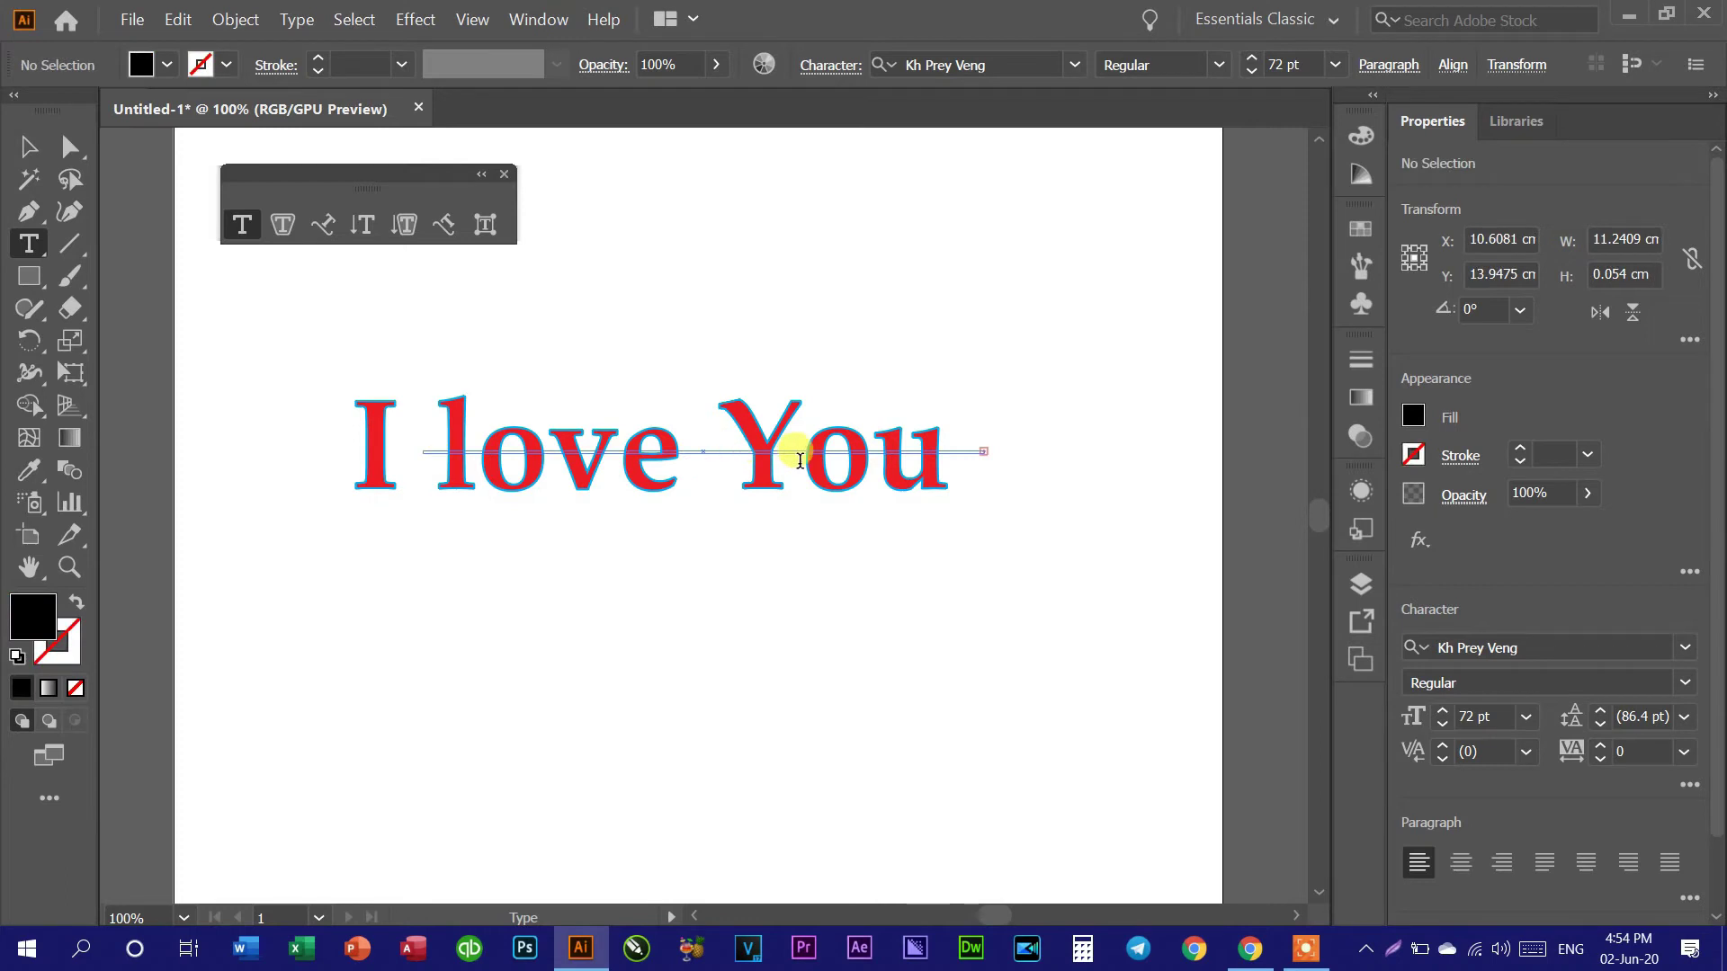
key("ctrl")
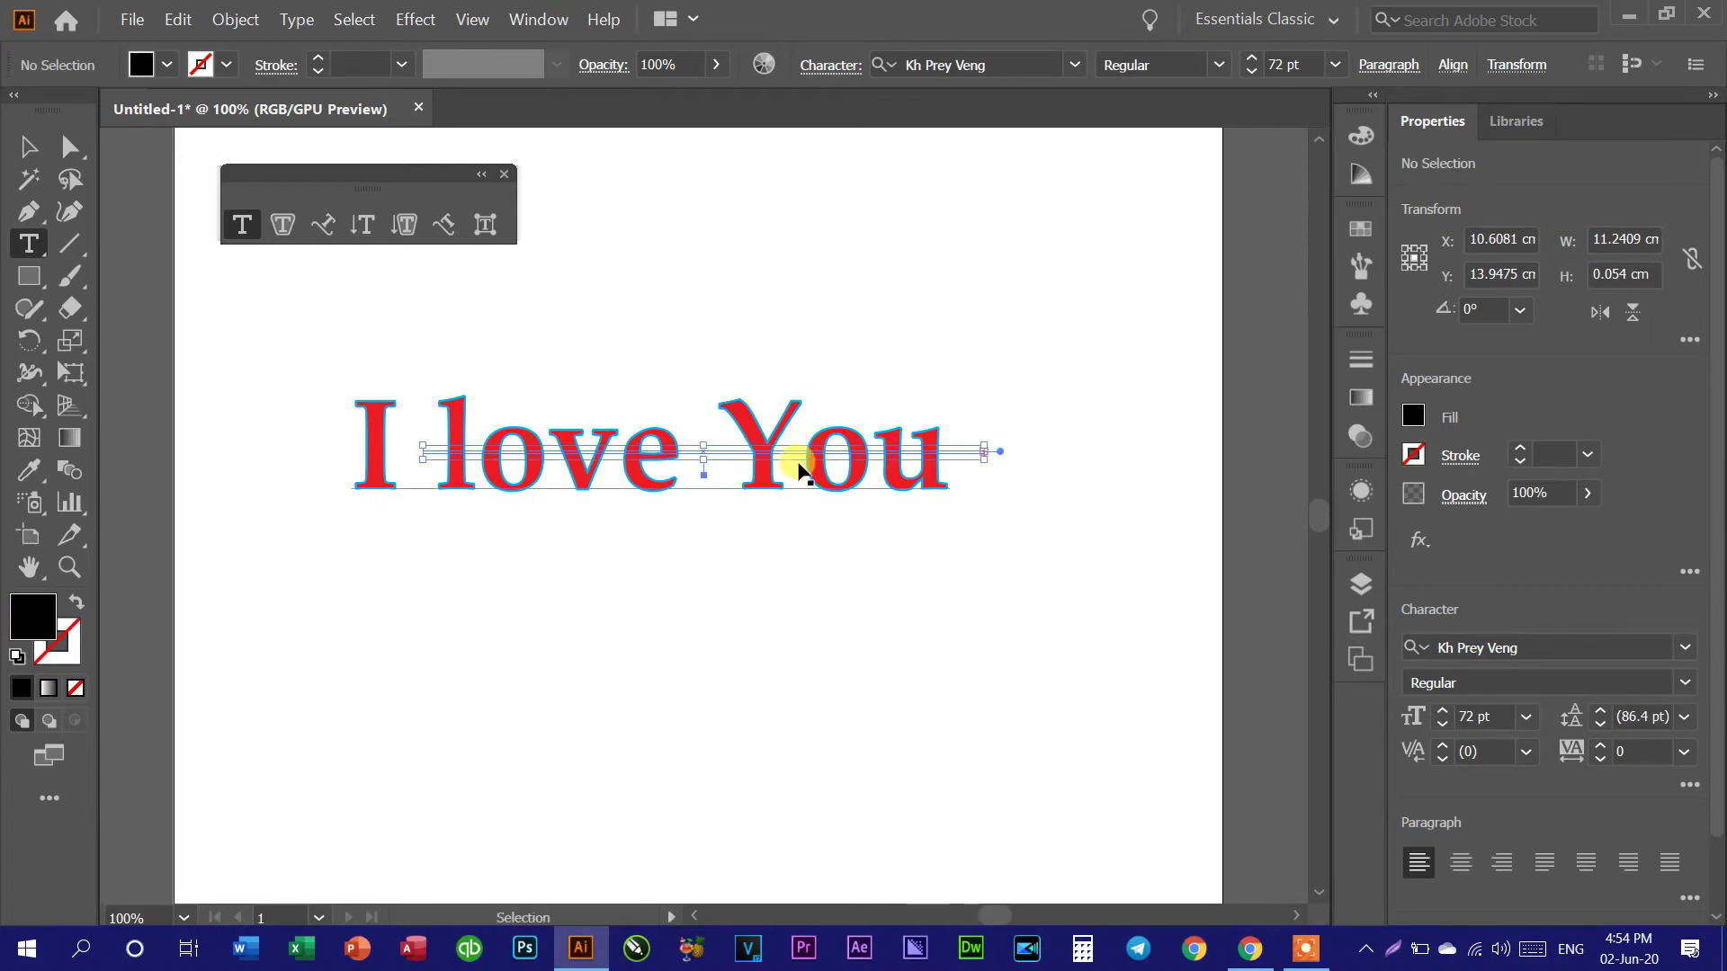
left_click(803, 469, "ctrl")
left_click_drag(718, 443, 278, 439)
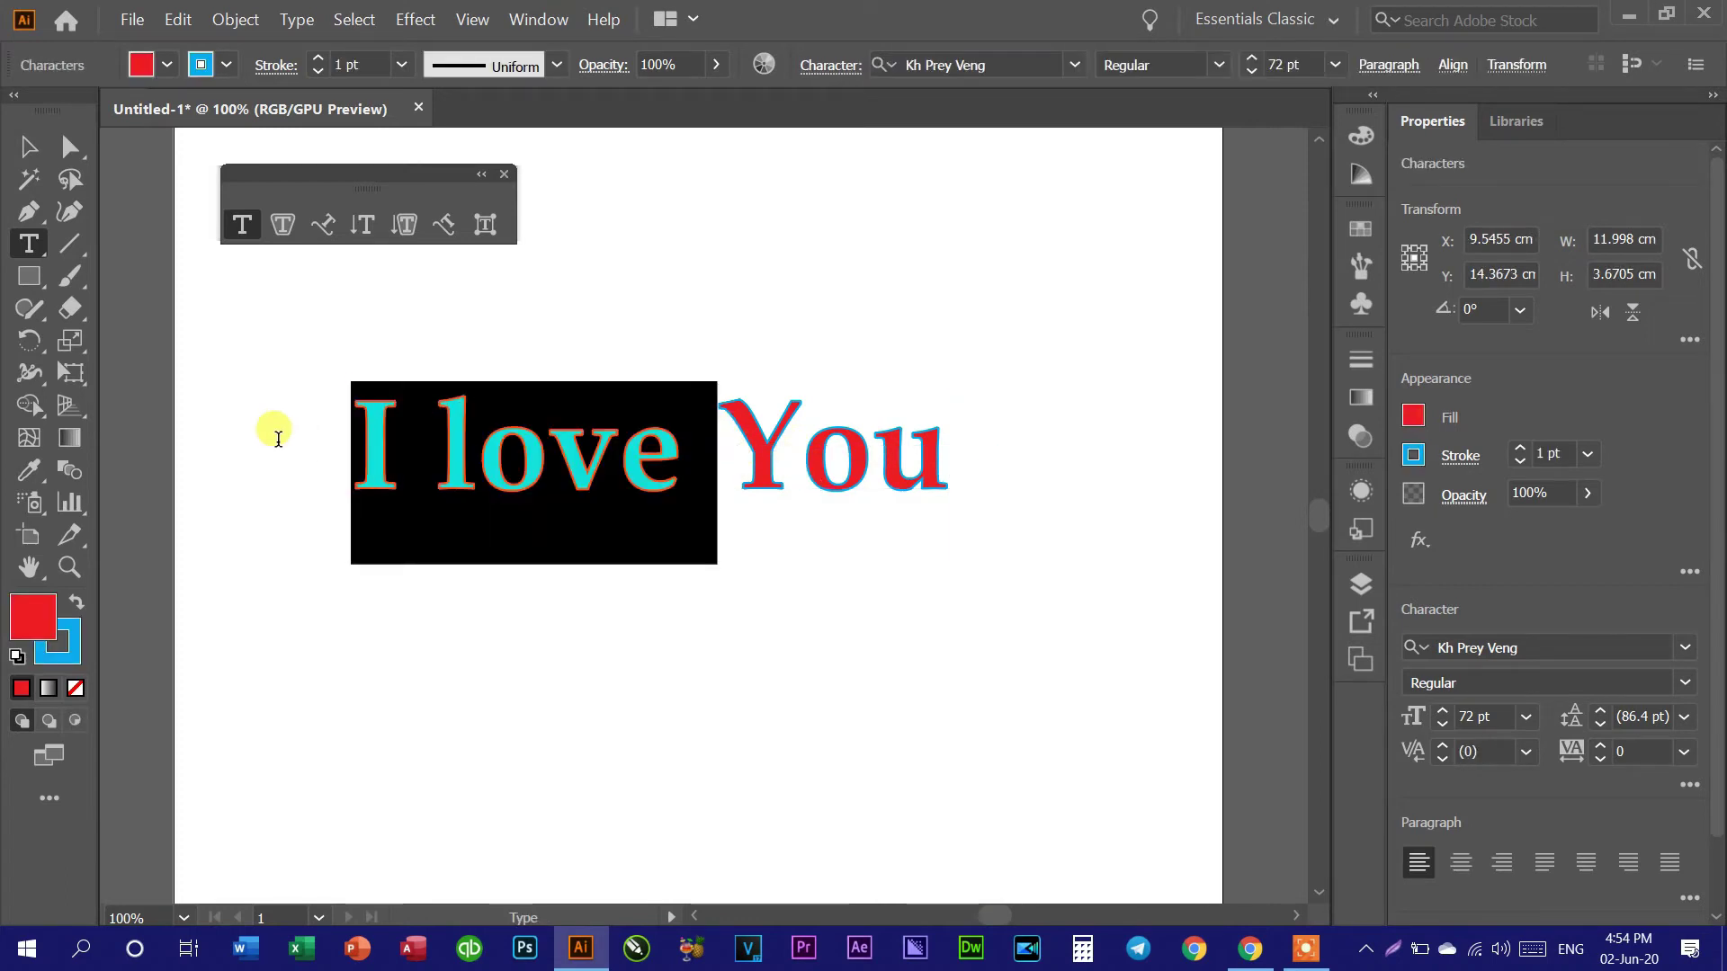
left_click(546, 436)
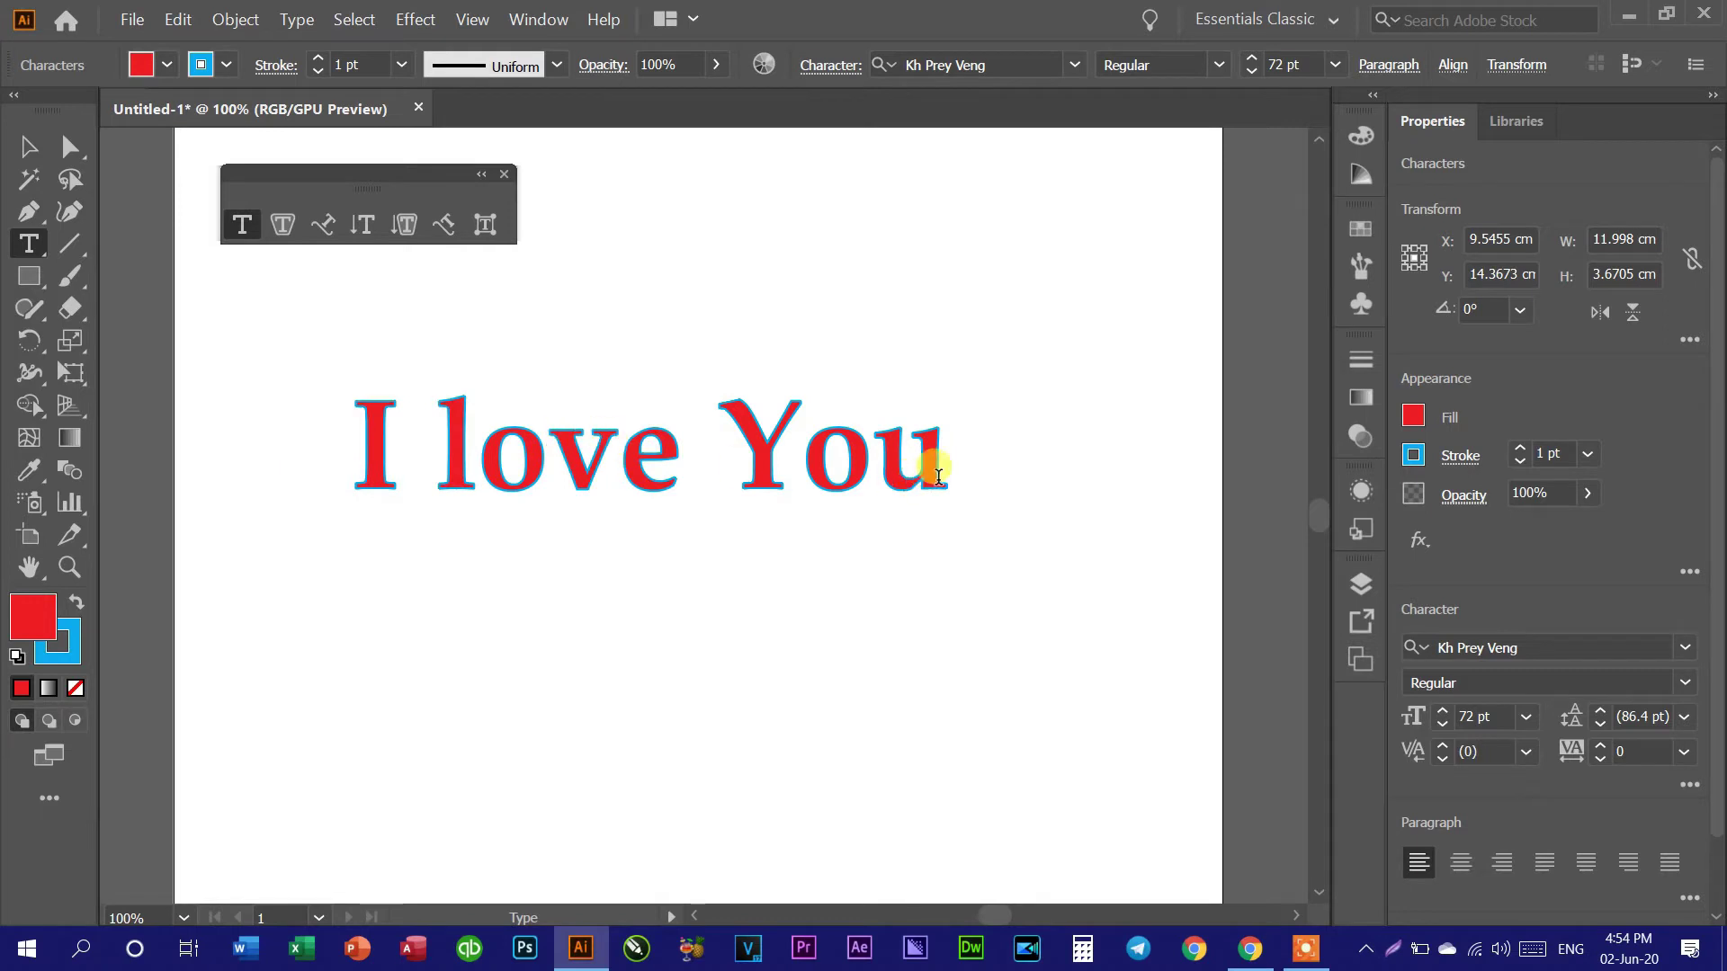
left_click_drag(364, 424, 940, 436)
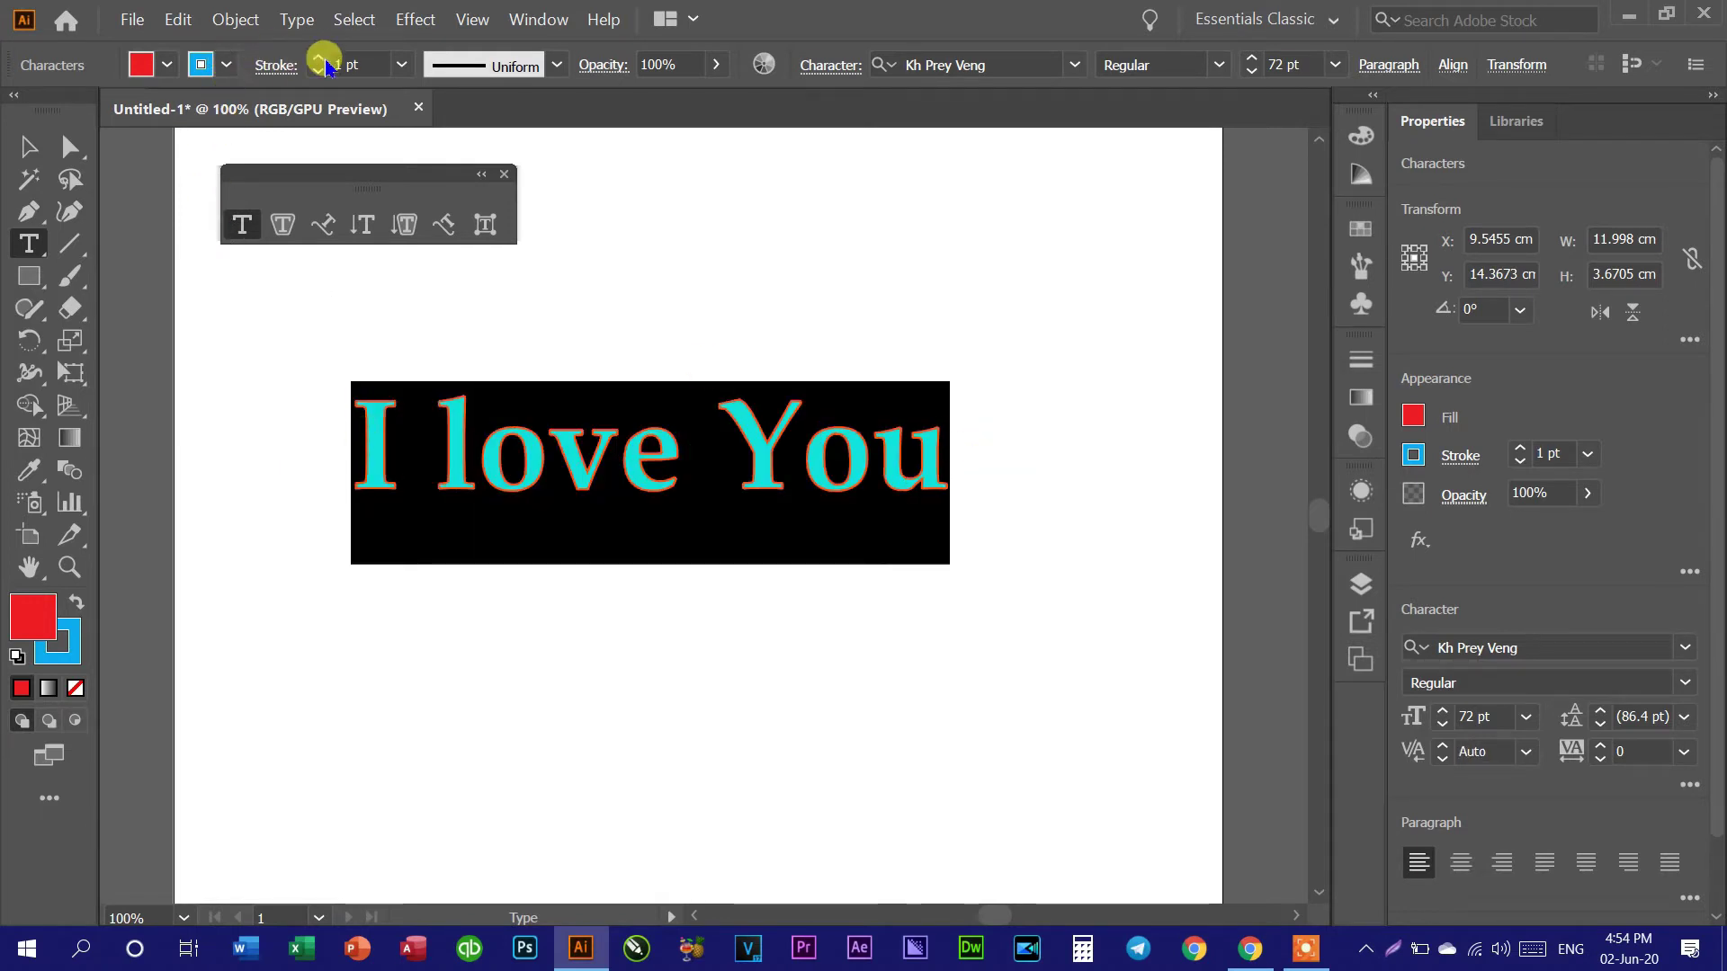
Step: Set the letter outline weight to 2 pt after trying 10 pt
left_click(400, 72)
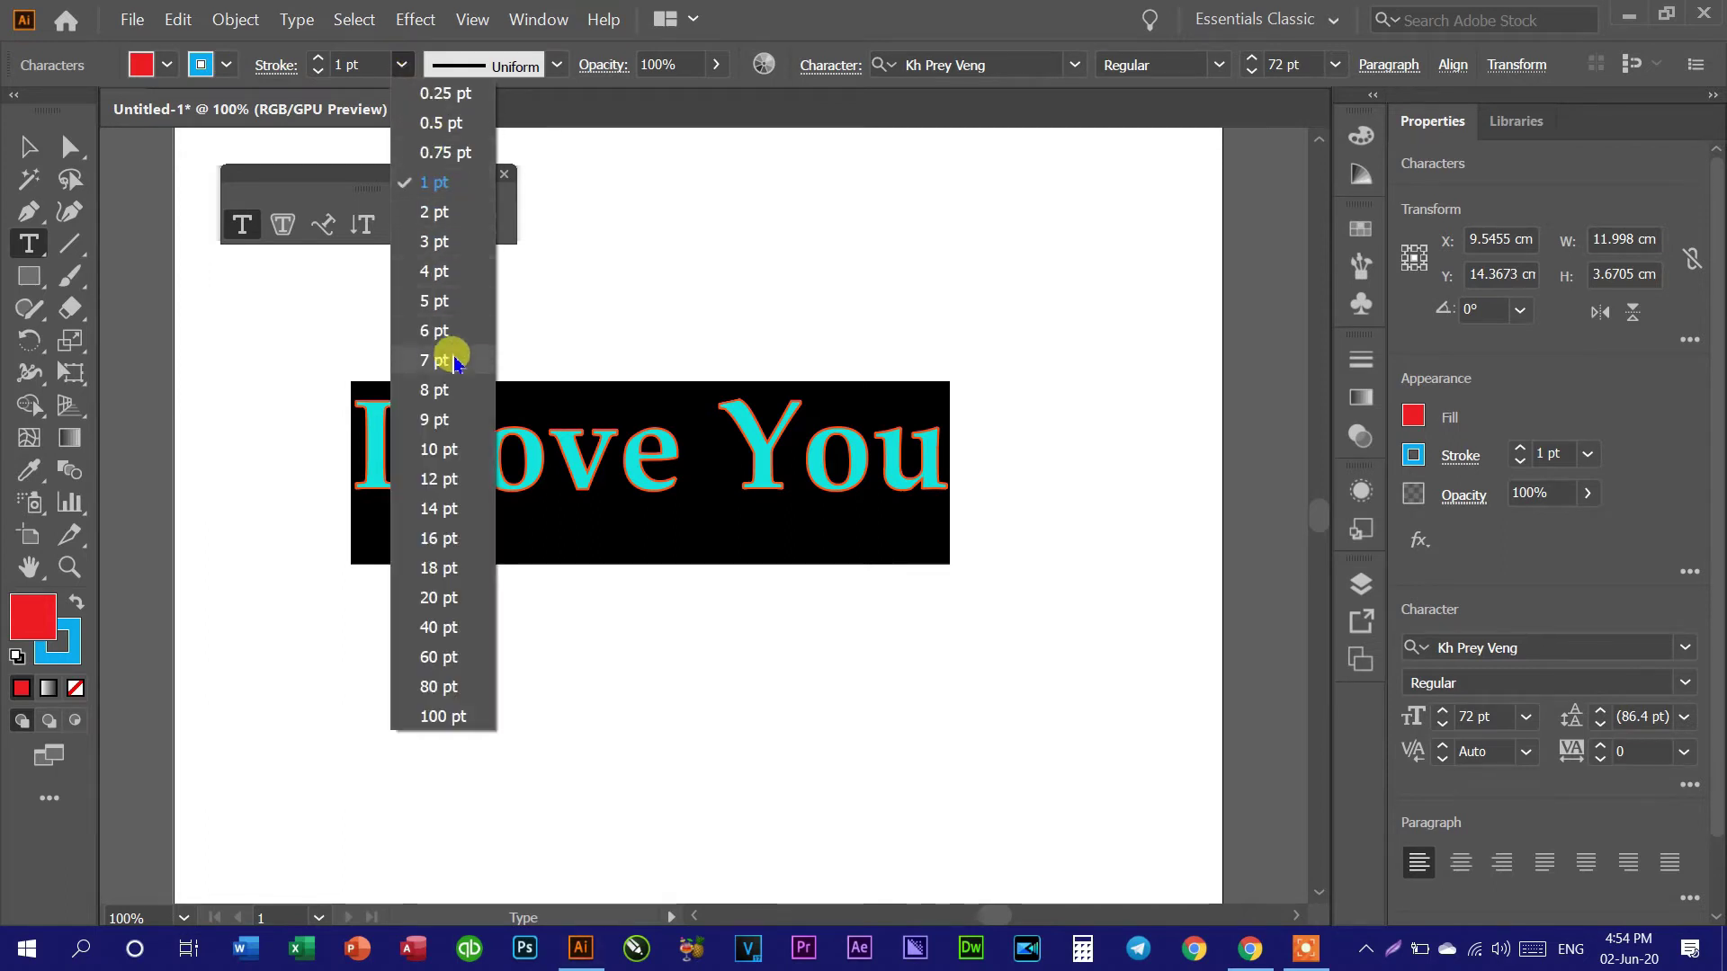
left_click(441, 440)
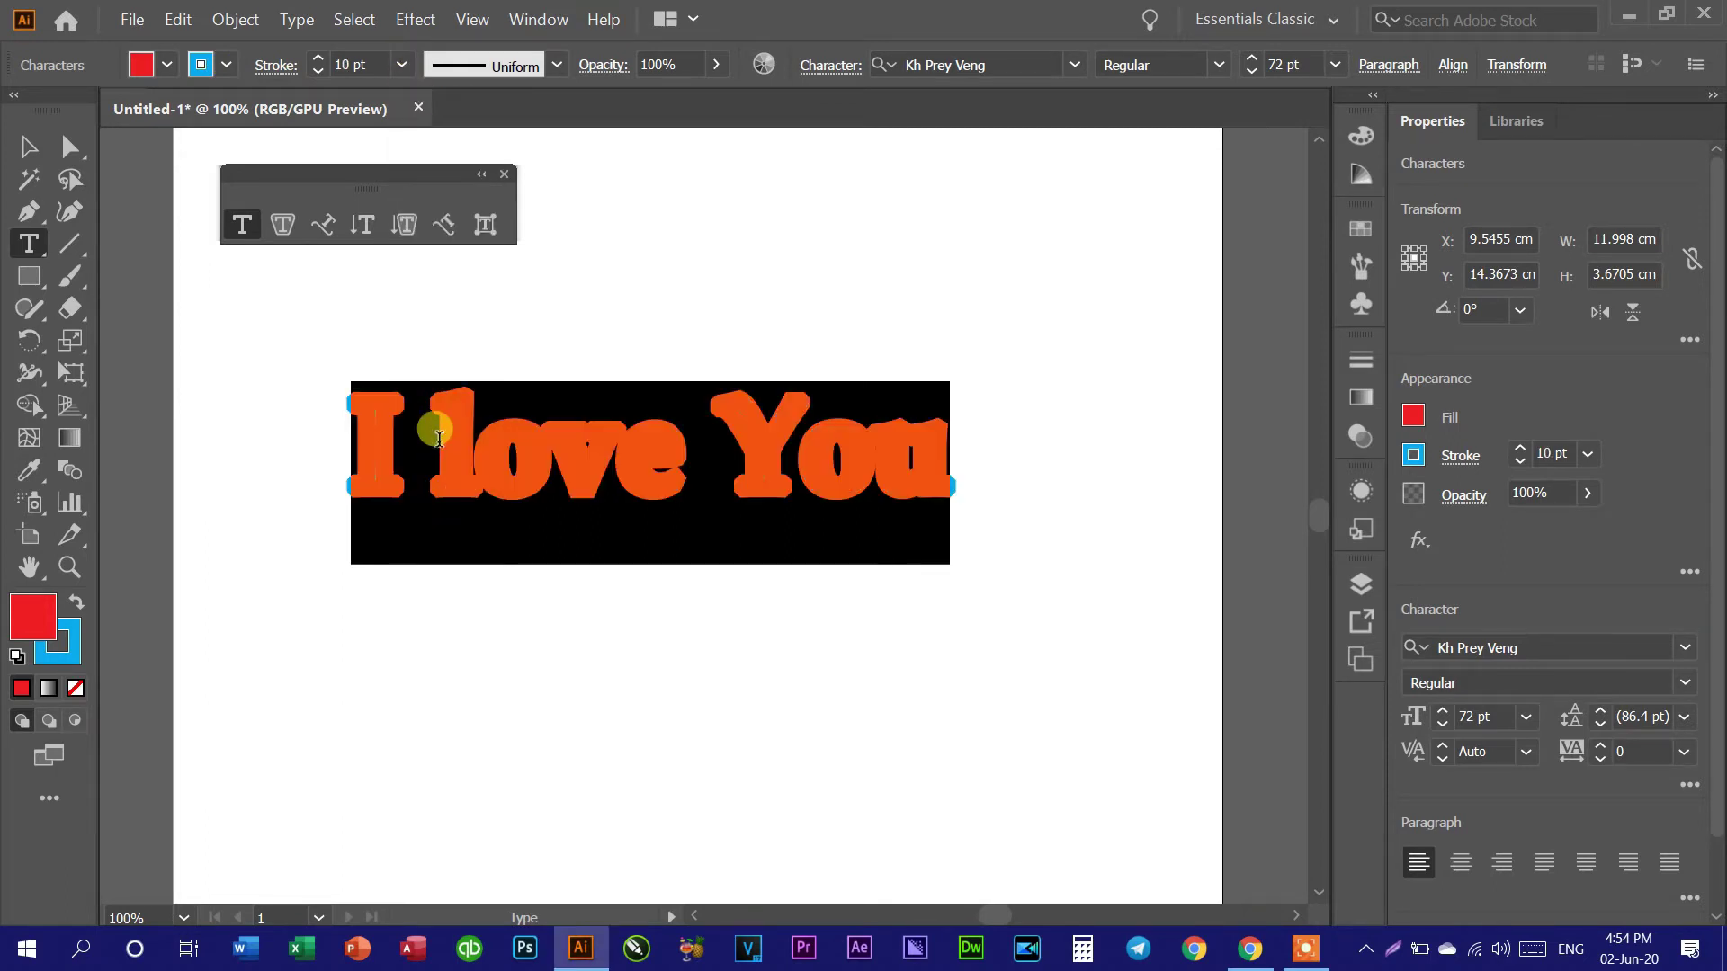
left_click(401, 65)
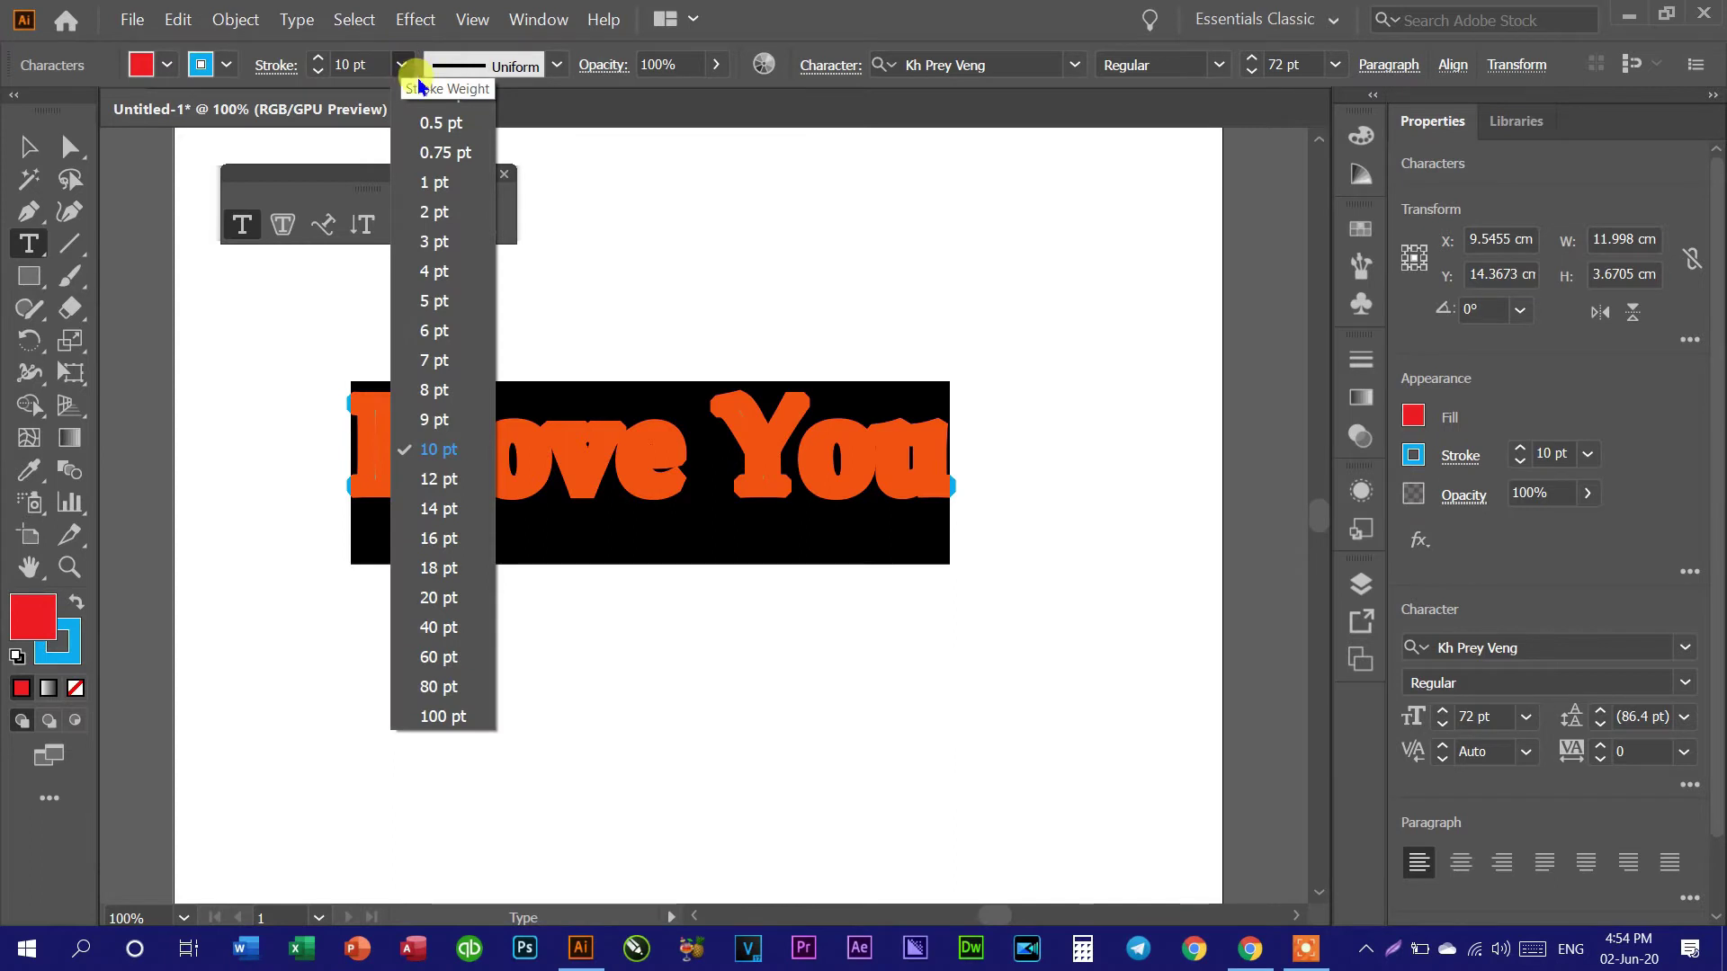
left_click(435, 212)
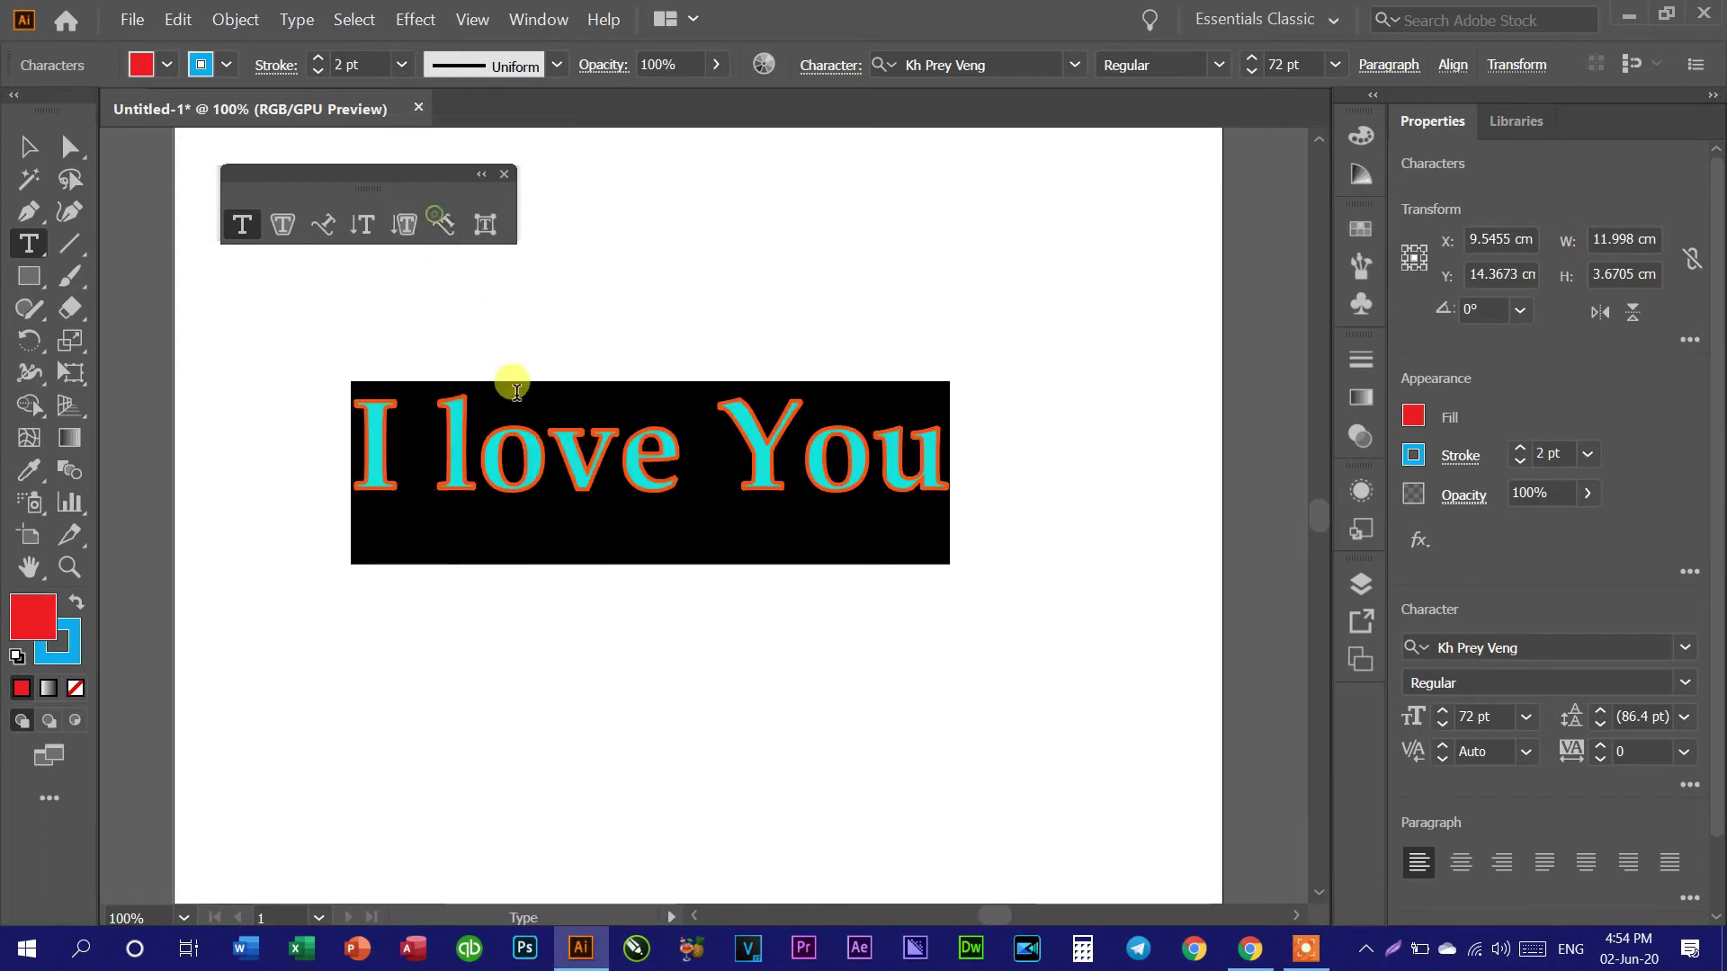
left_click(720, 490)
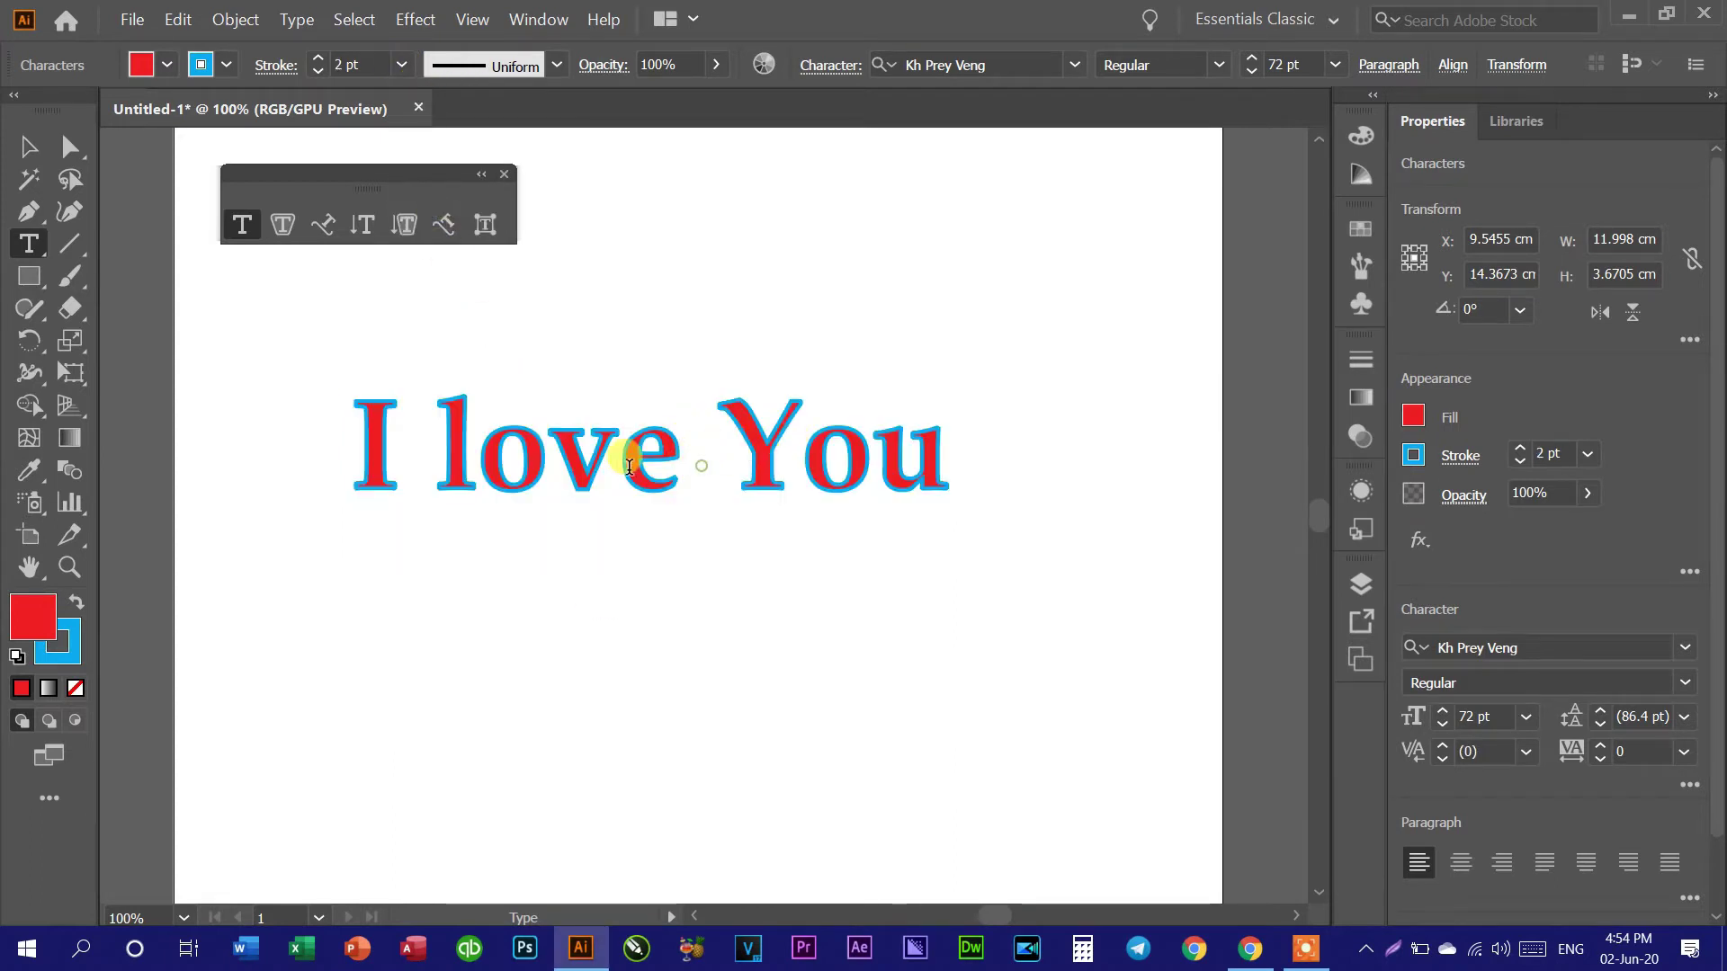
left_click_drag(373, 434, 1057, 459)
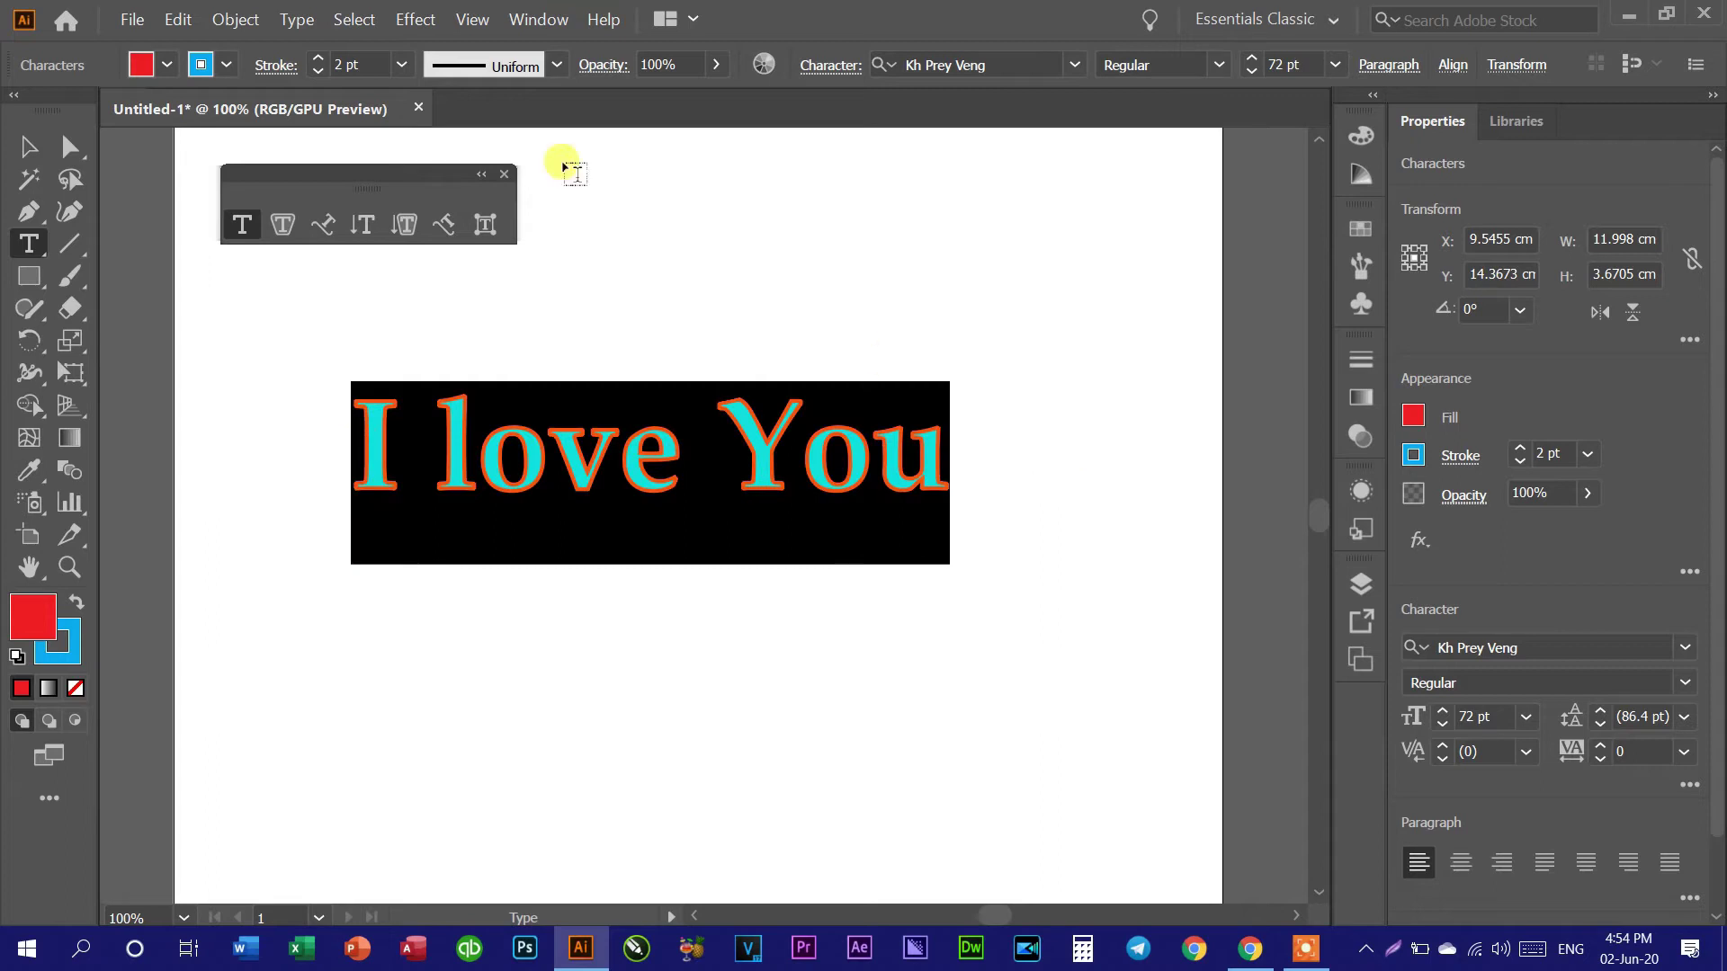
Step: Change the outline colour to dark blue
left_click(225, 67)
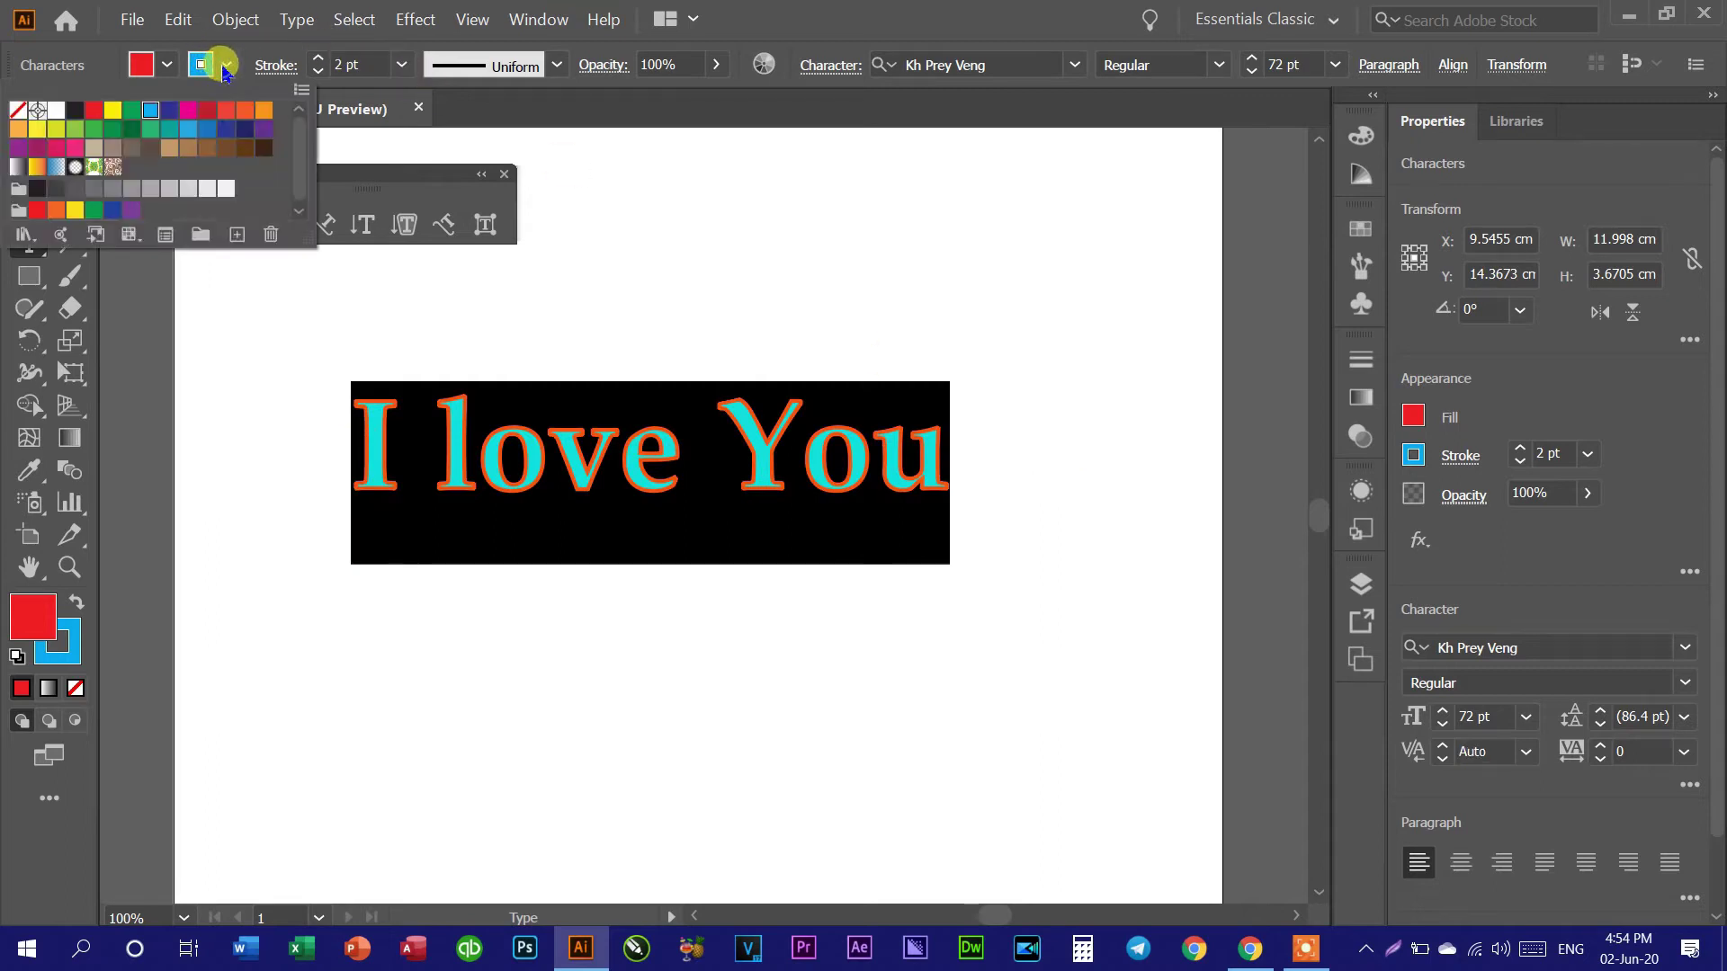
left_click(170, 115)
left_click(889, 436)
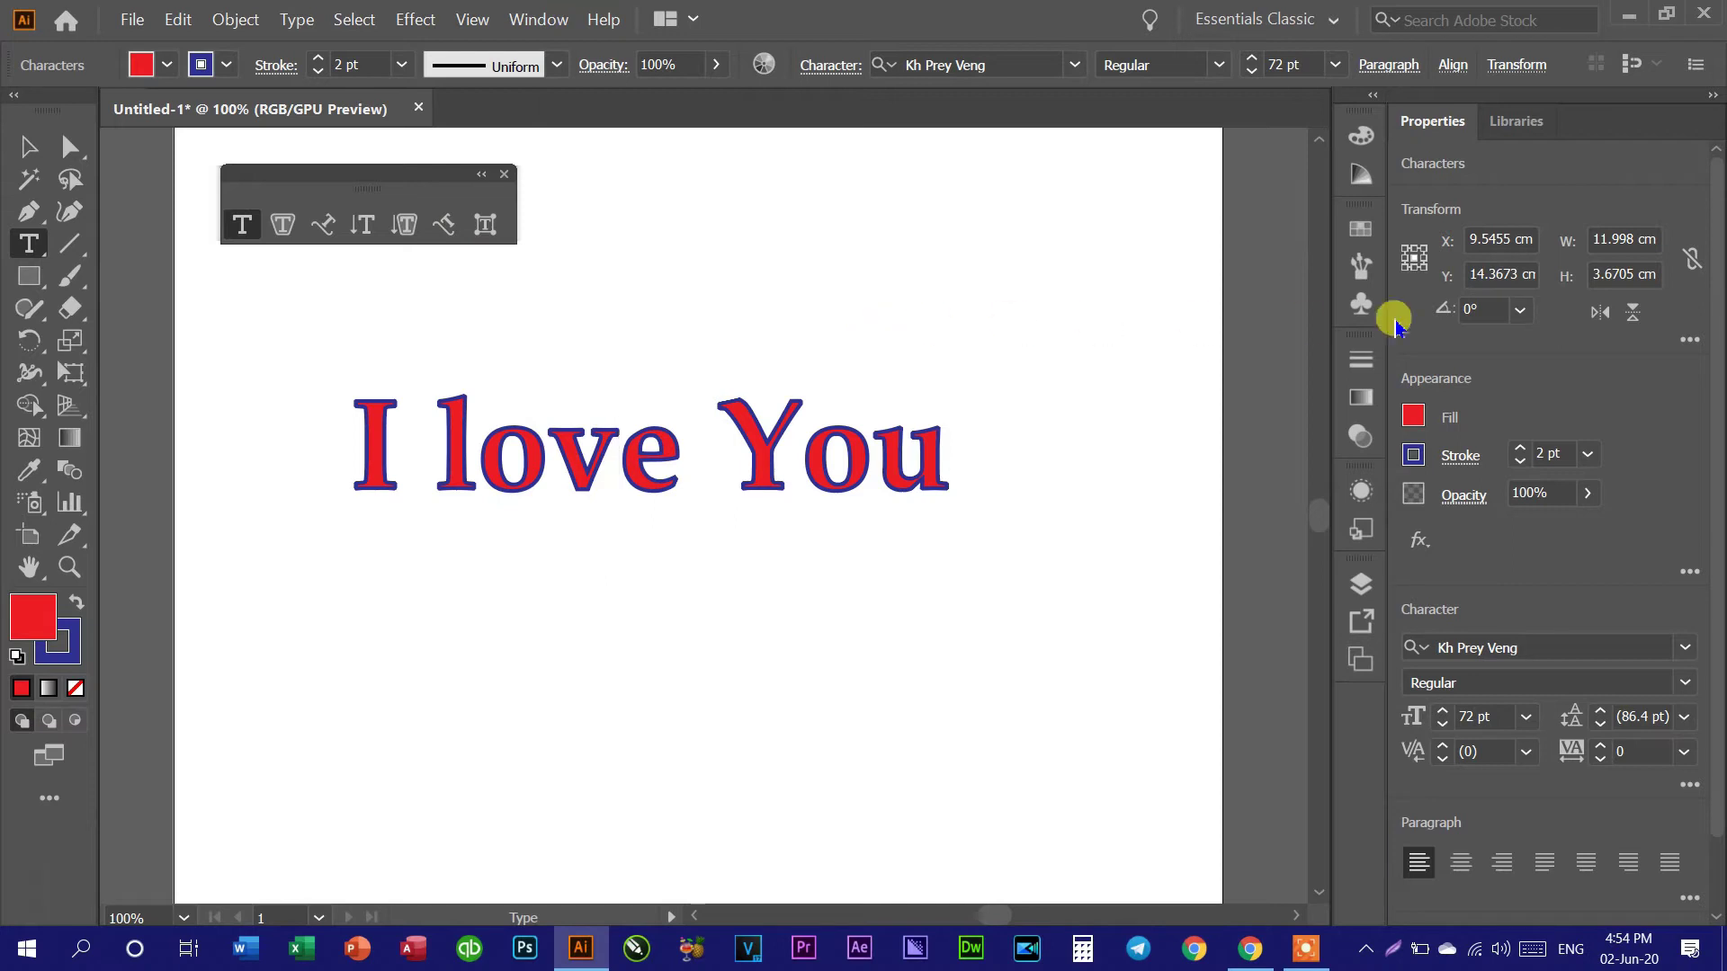
Step: Browse the font list, expanding the Georgia and High Tower Text families
left_click(1685, 649)
scroll(1261, 824, "down", 5)
scroll(1276, 818, "down", 5)
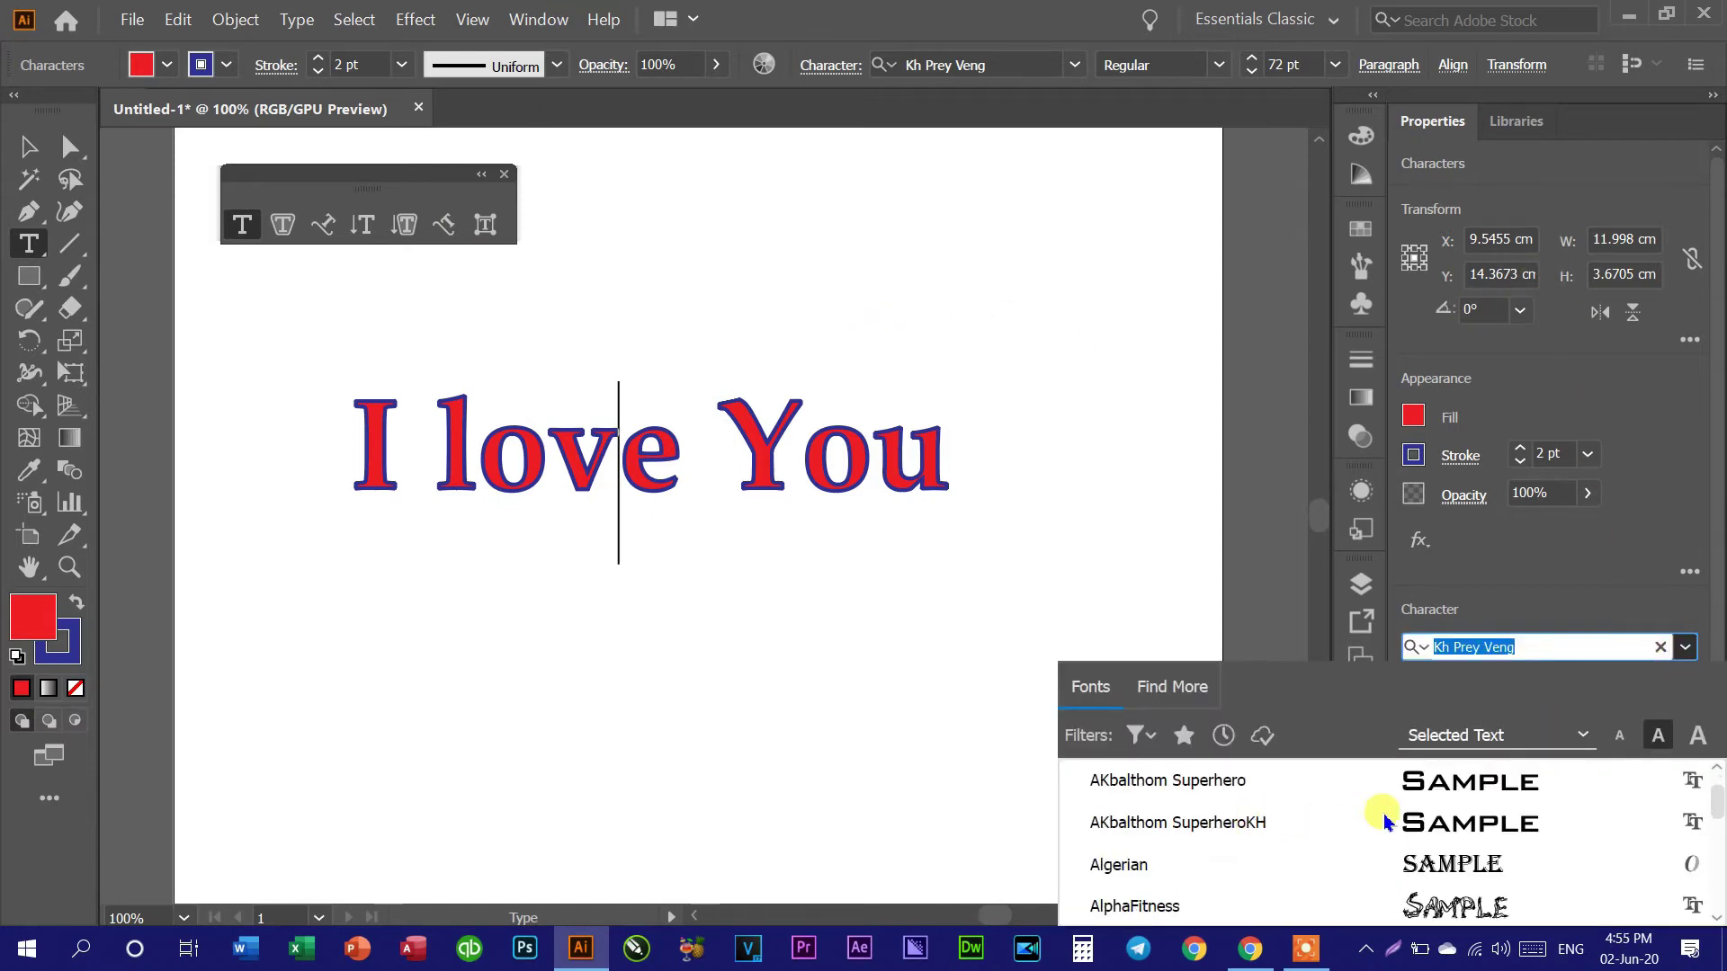
scroll(1276, 822, "down", 5)
scroll(1439, 792, "down", 5)
scroll(1305, 814, "down", 5)
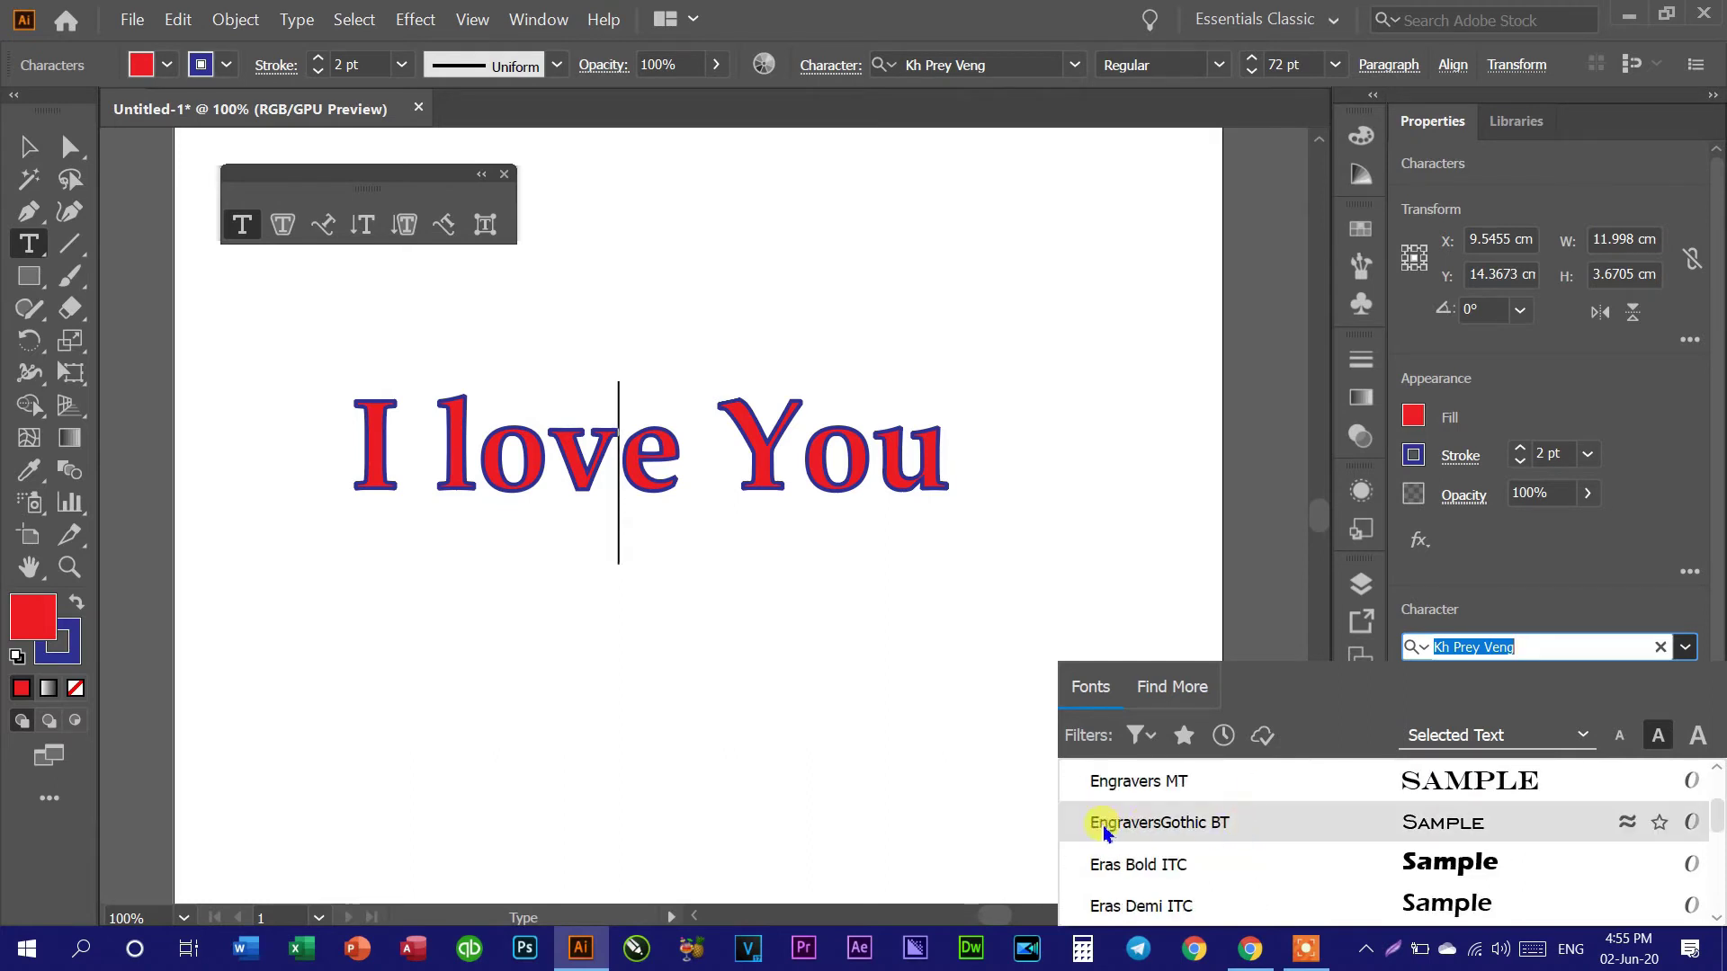
scroll(1292, 834, "down", 5)
scroll(1286, 827, "down", 5)
scroll(1170, 809, "down", 5)
left_click(1073, 780)
scroll(1181, 837, "down", 5)
left_click(1073, 822)
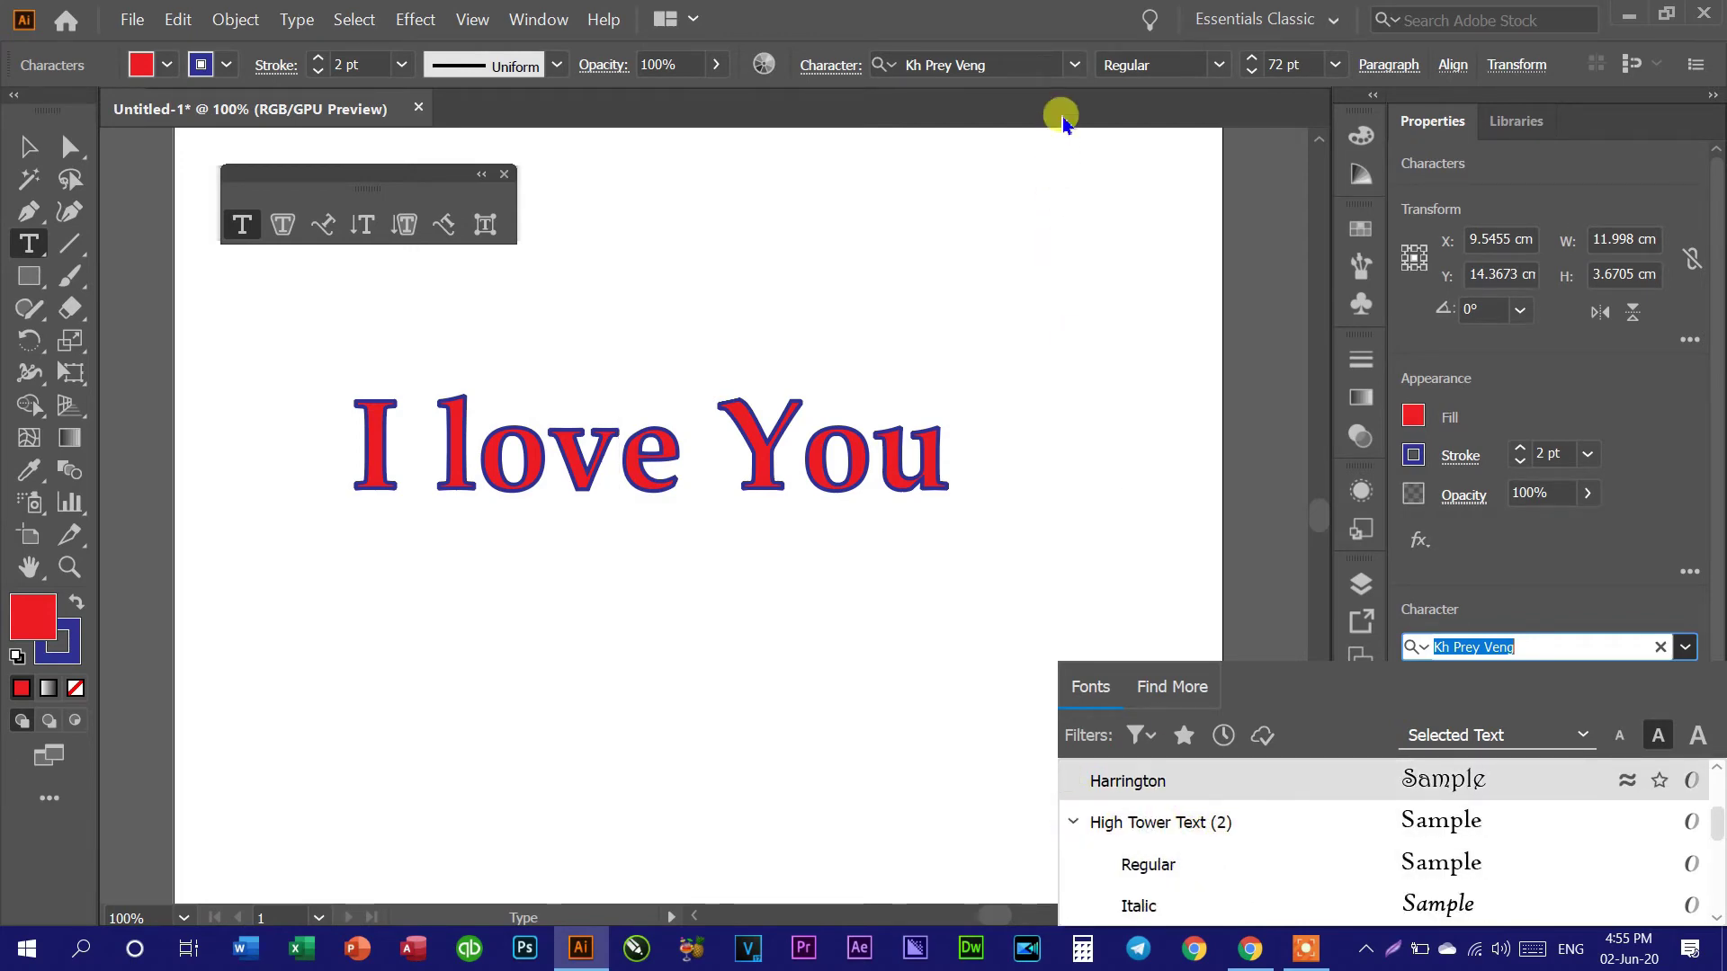
Step: Apply Bungee Inline from the previewed font list
left_click(1074, 65)
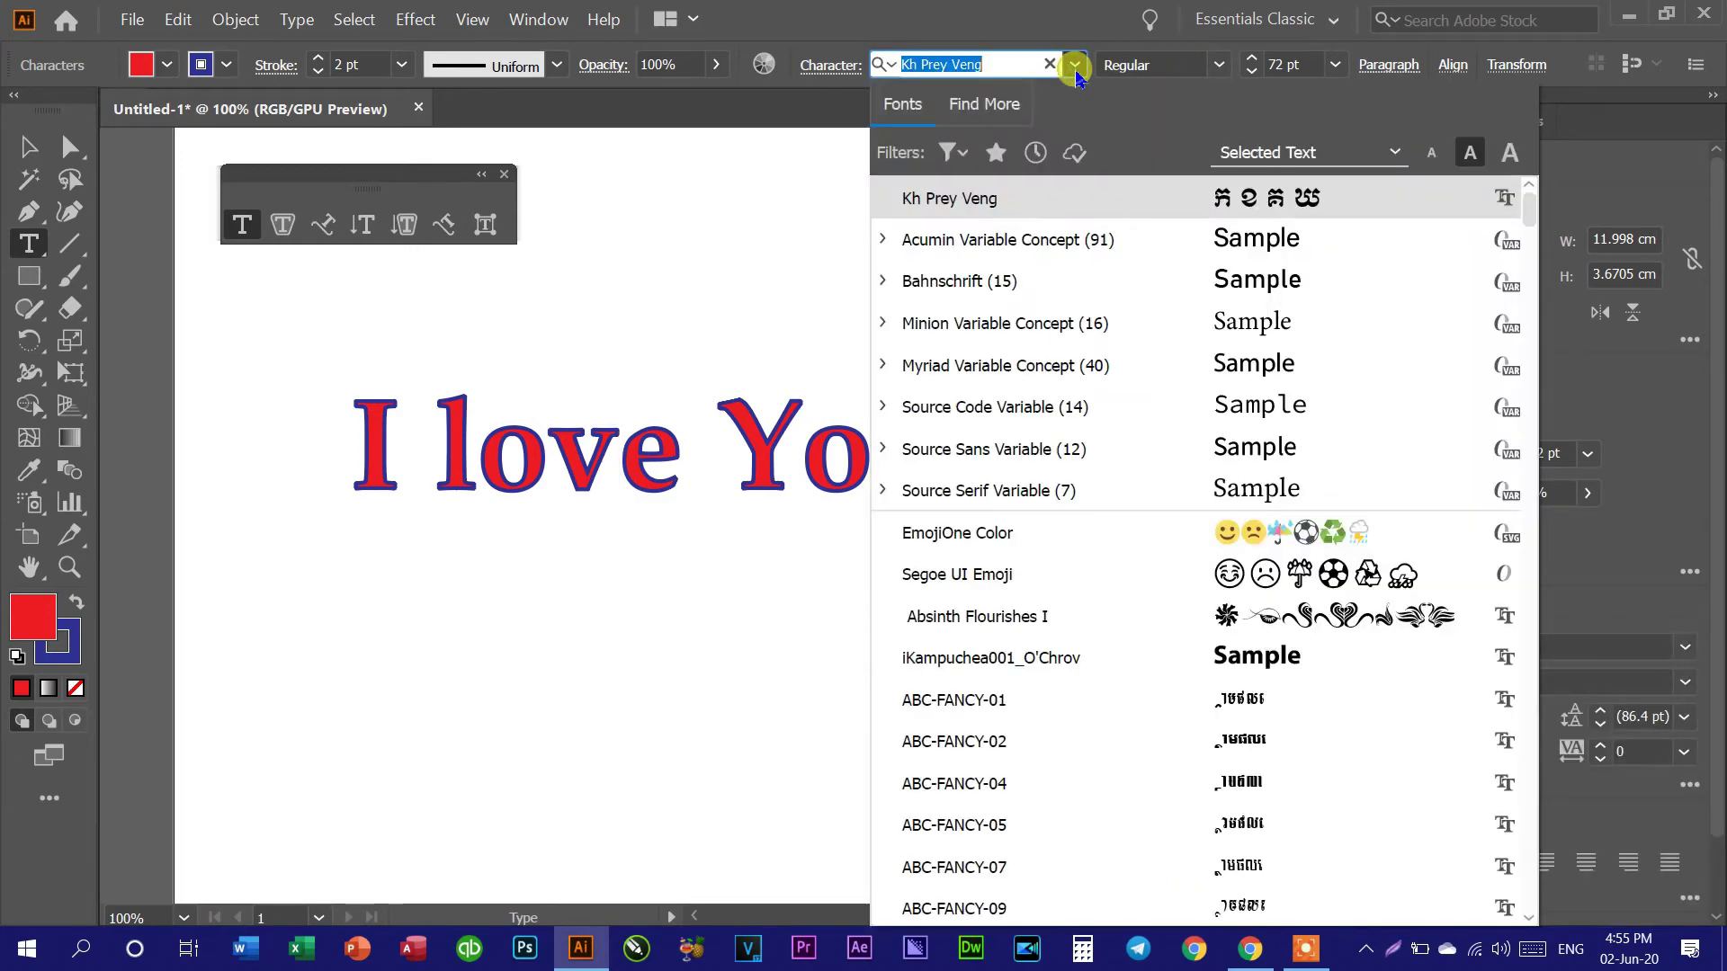
scroll(1075, 644, "down", 5)
scroll(1076, 644, "down", 5)
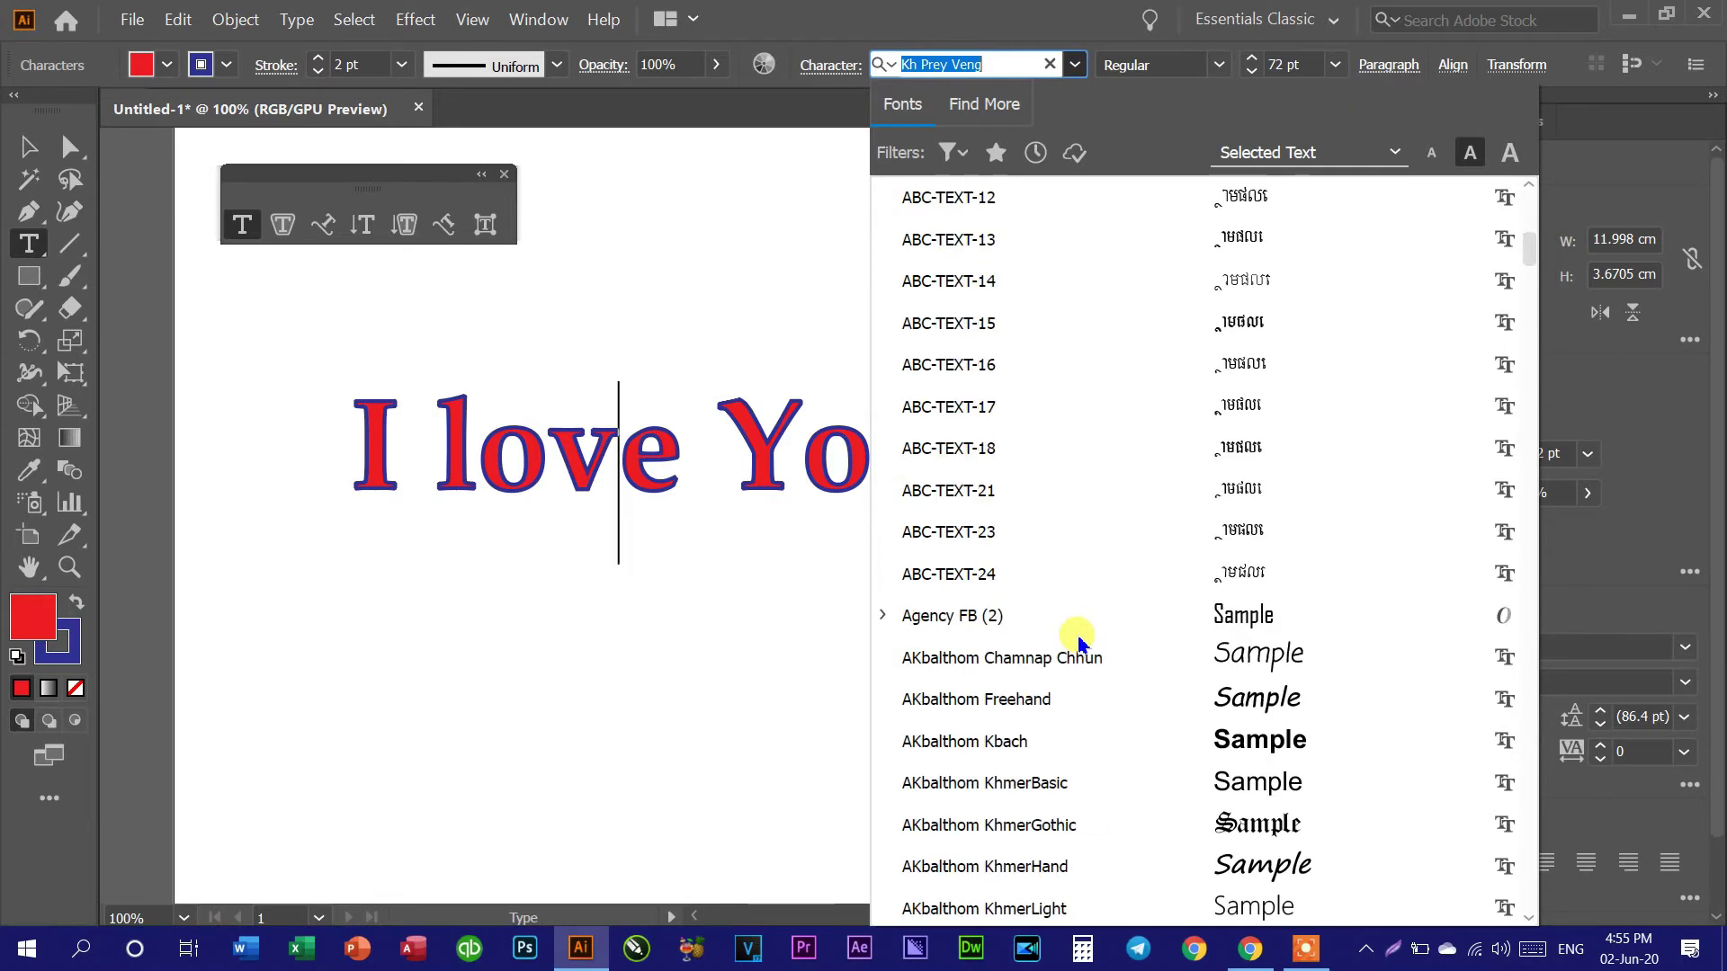
scroll(1076, 644, "down", 5)
scroll(1079, 640, "down", 5)
scroll(1079, 640, "down", 5)
scroll(1079, 640, "down", 5)
scroll(1079, 641, "down", 3)
scroll(1199, 421, "up", 3)
left_click(1210, 447)
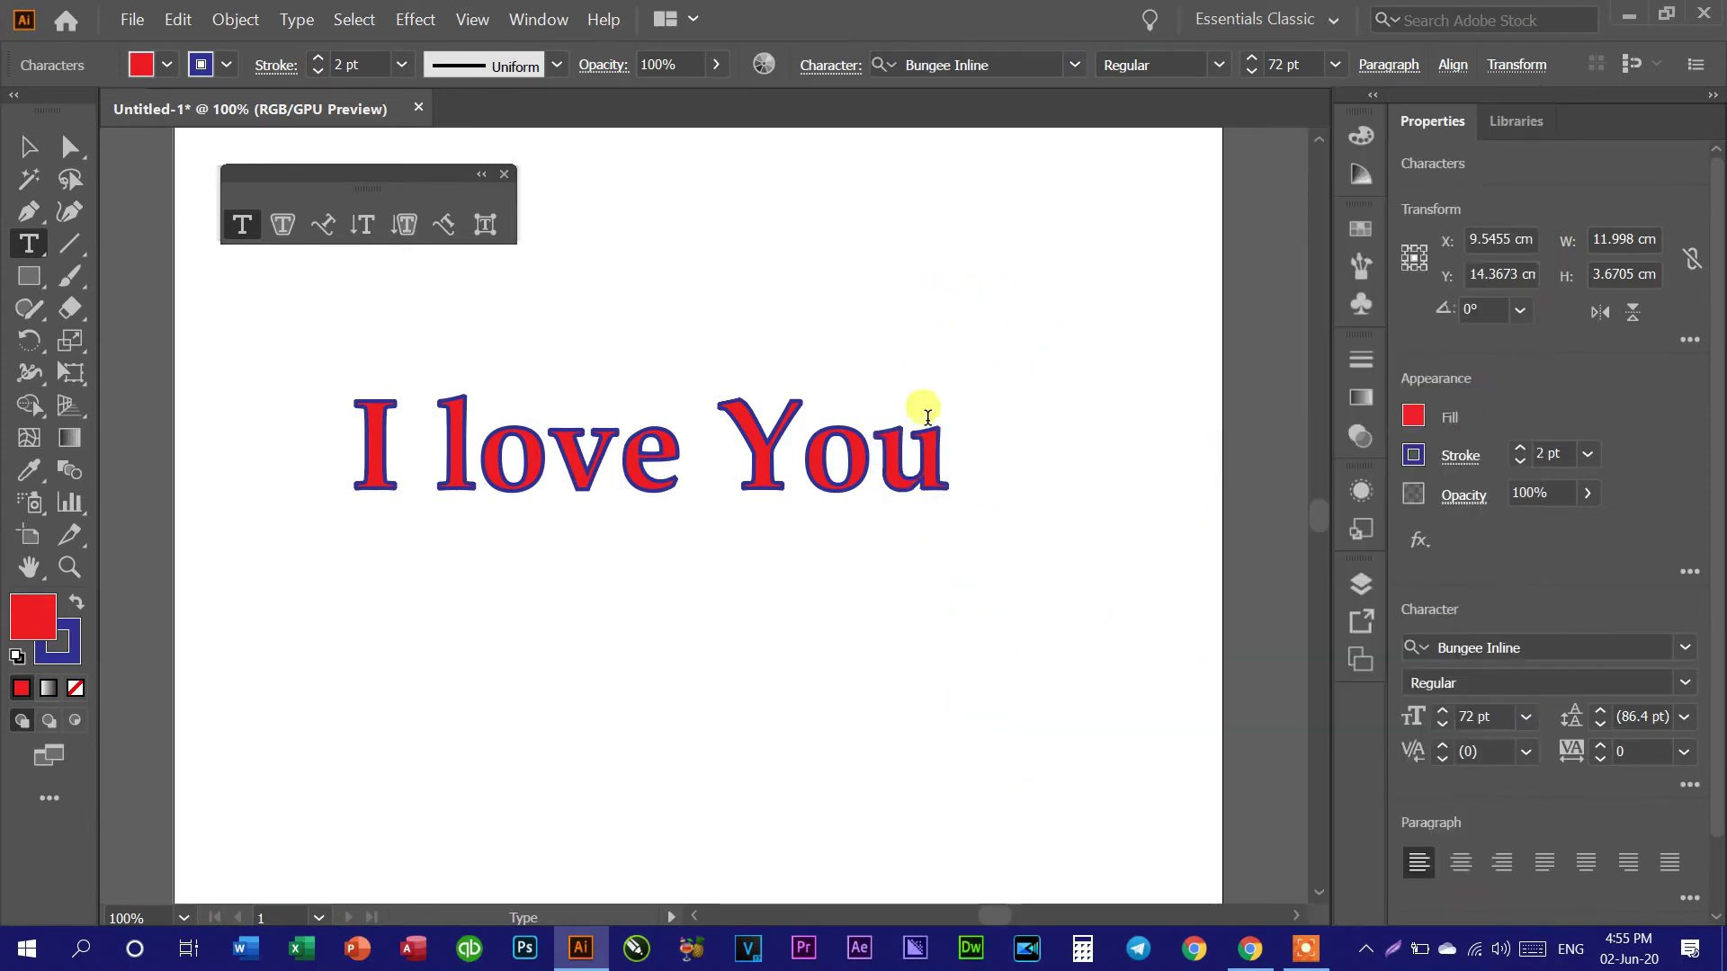
Step: Apply Bungee Inline to the entire line so it reads I LOVE YOU
key("ctrl+a")
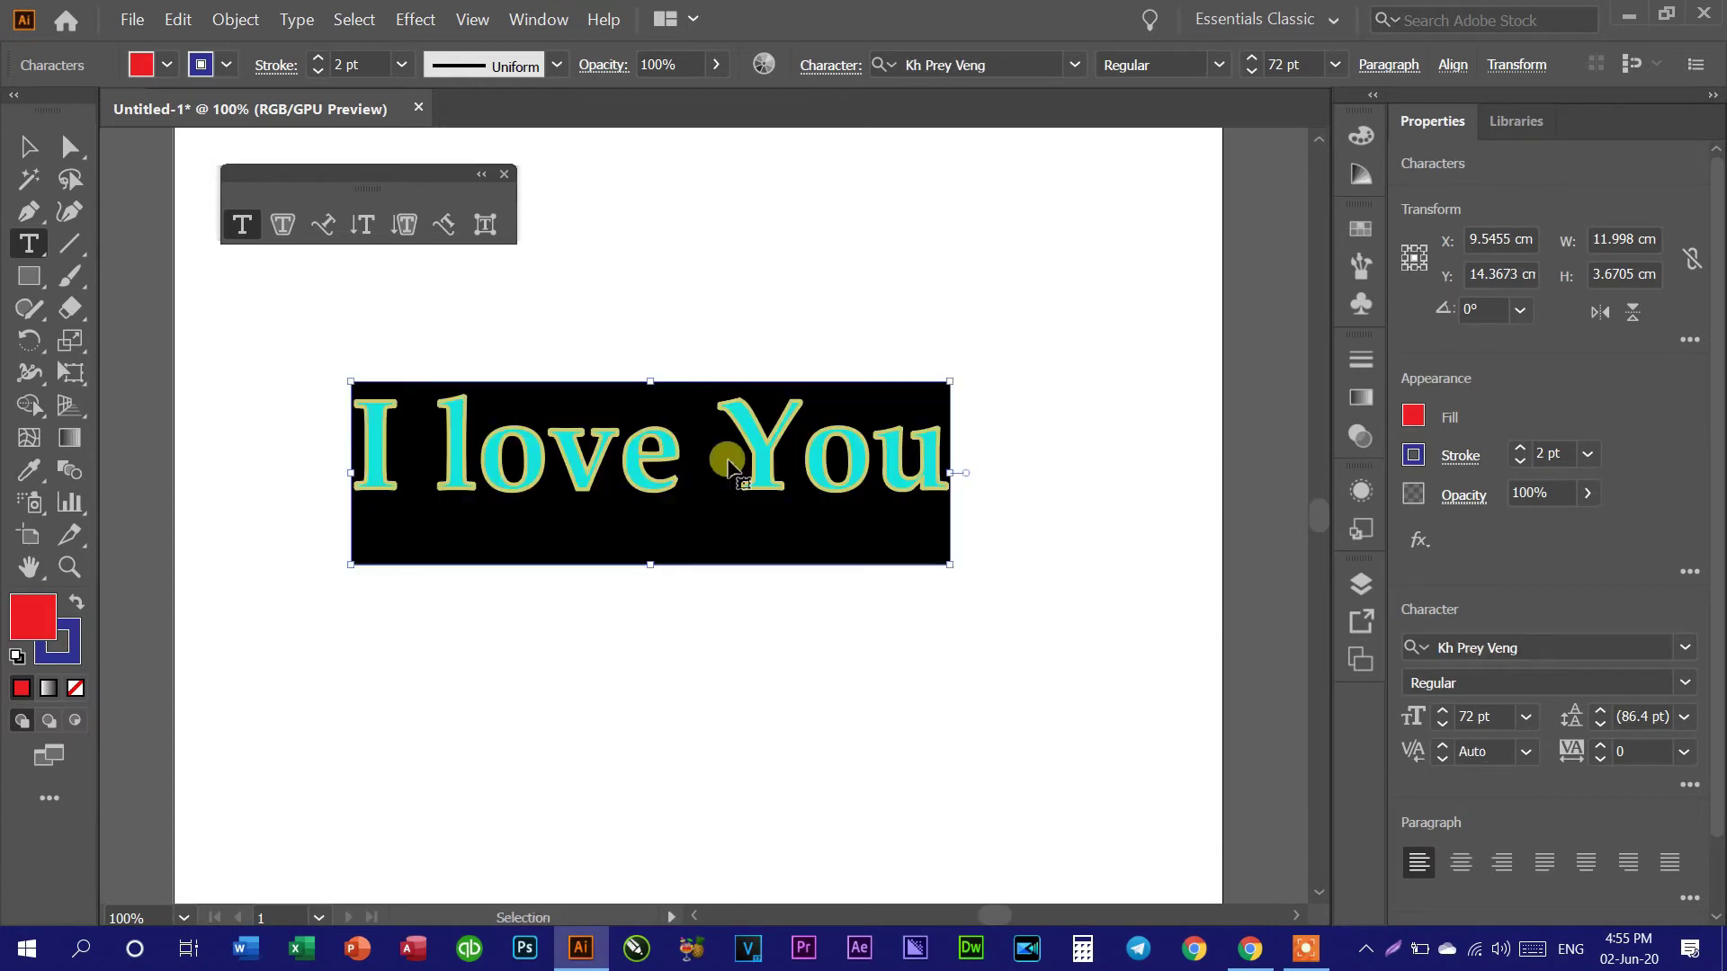
left_click(1221, 64)
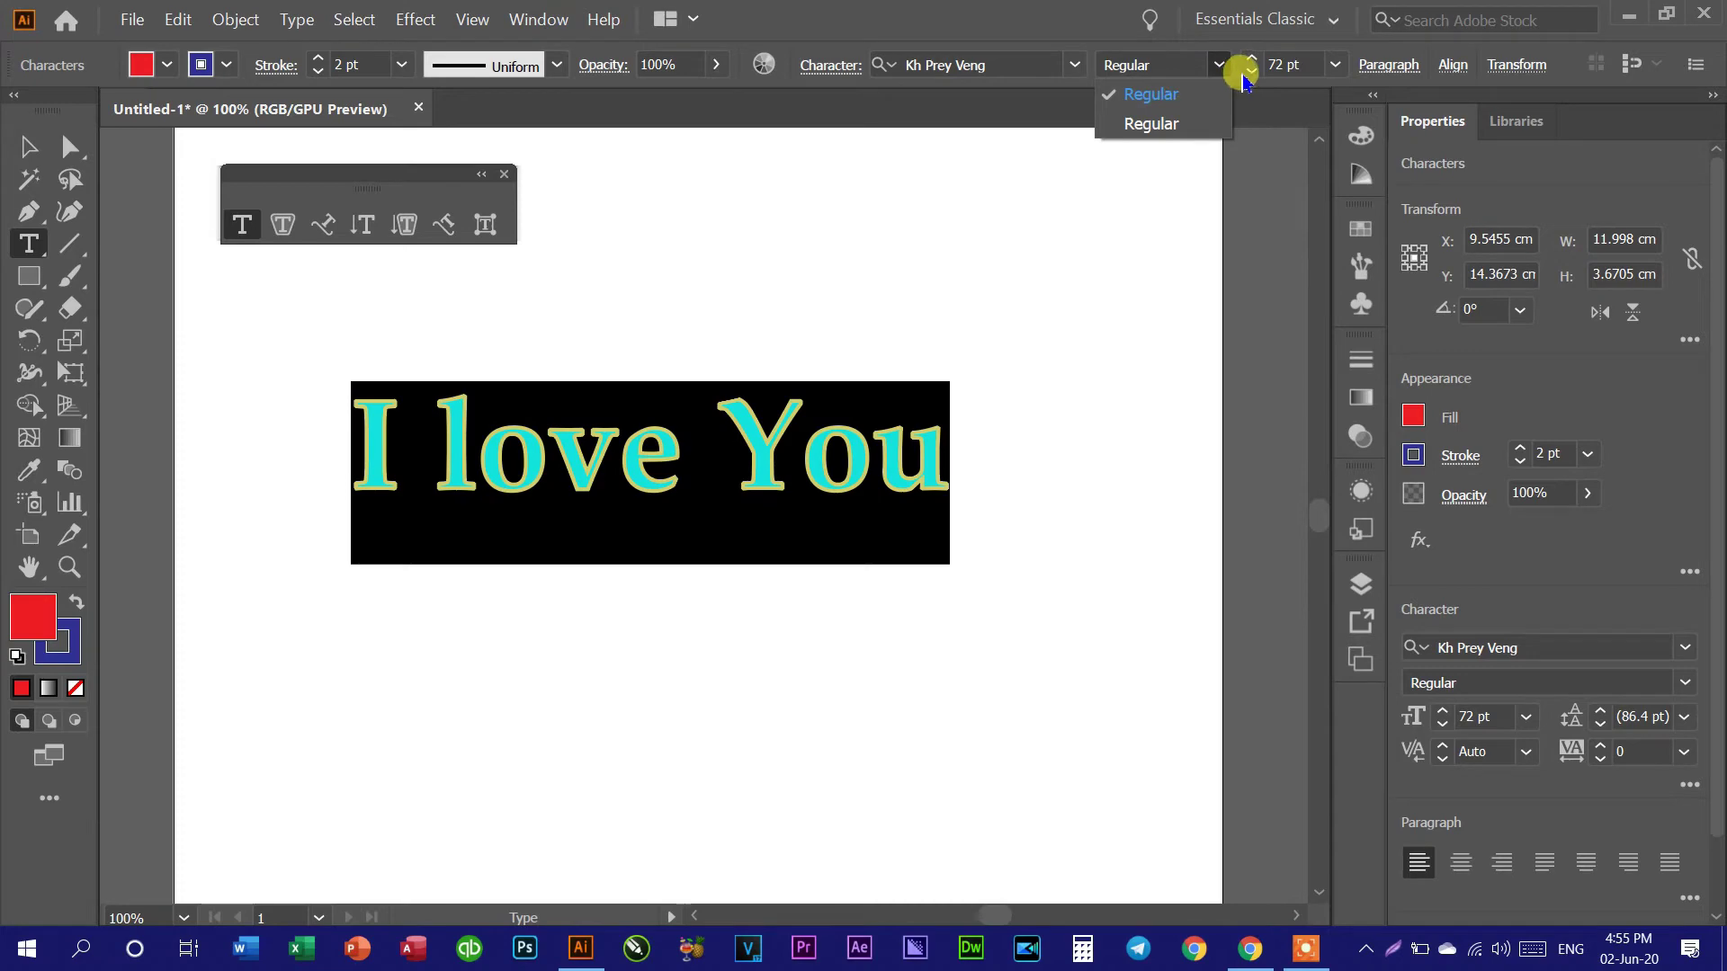
left_click(1077, 61)
left_click(1077, 63)
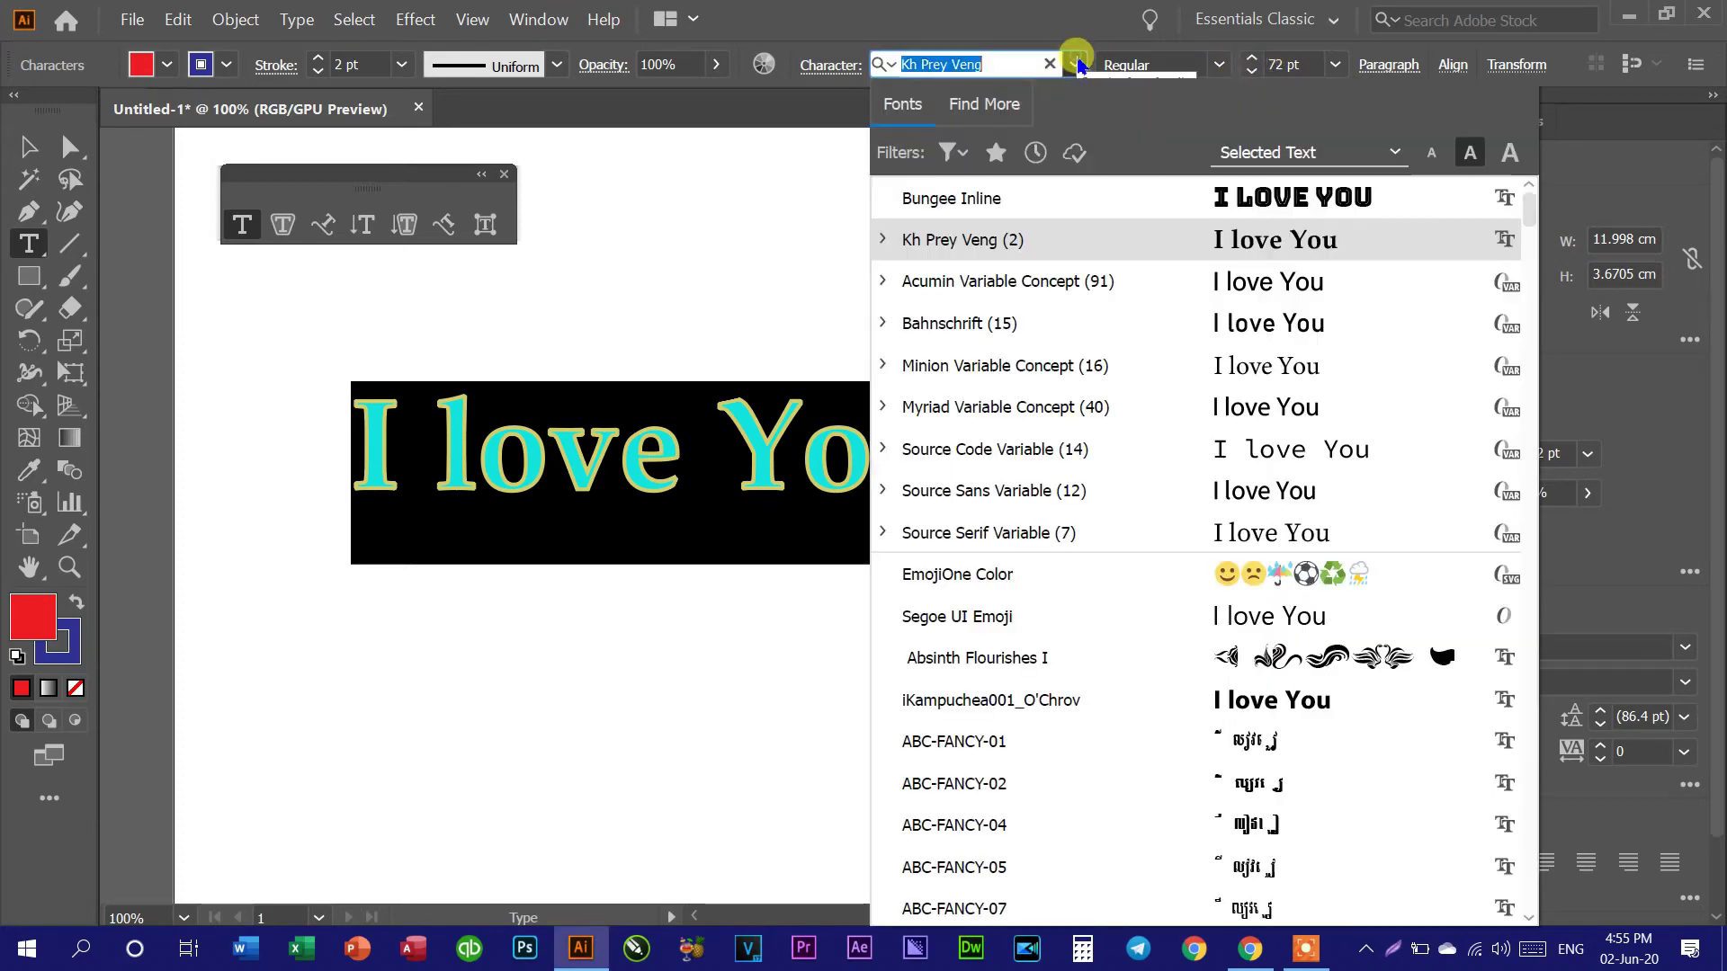
left_click(1229, 202)
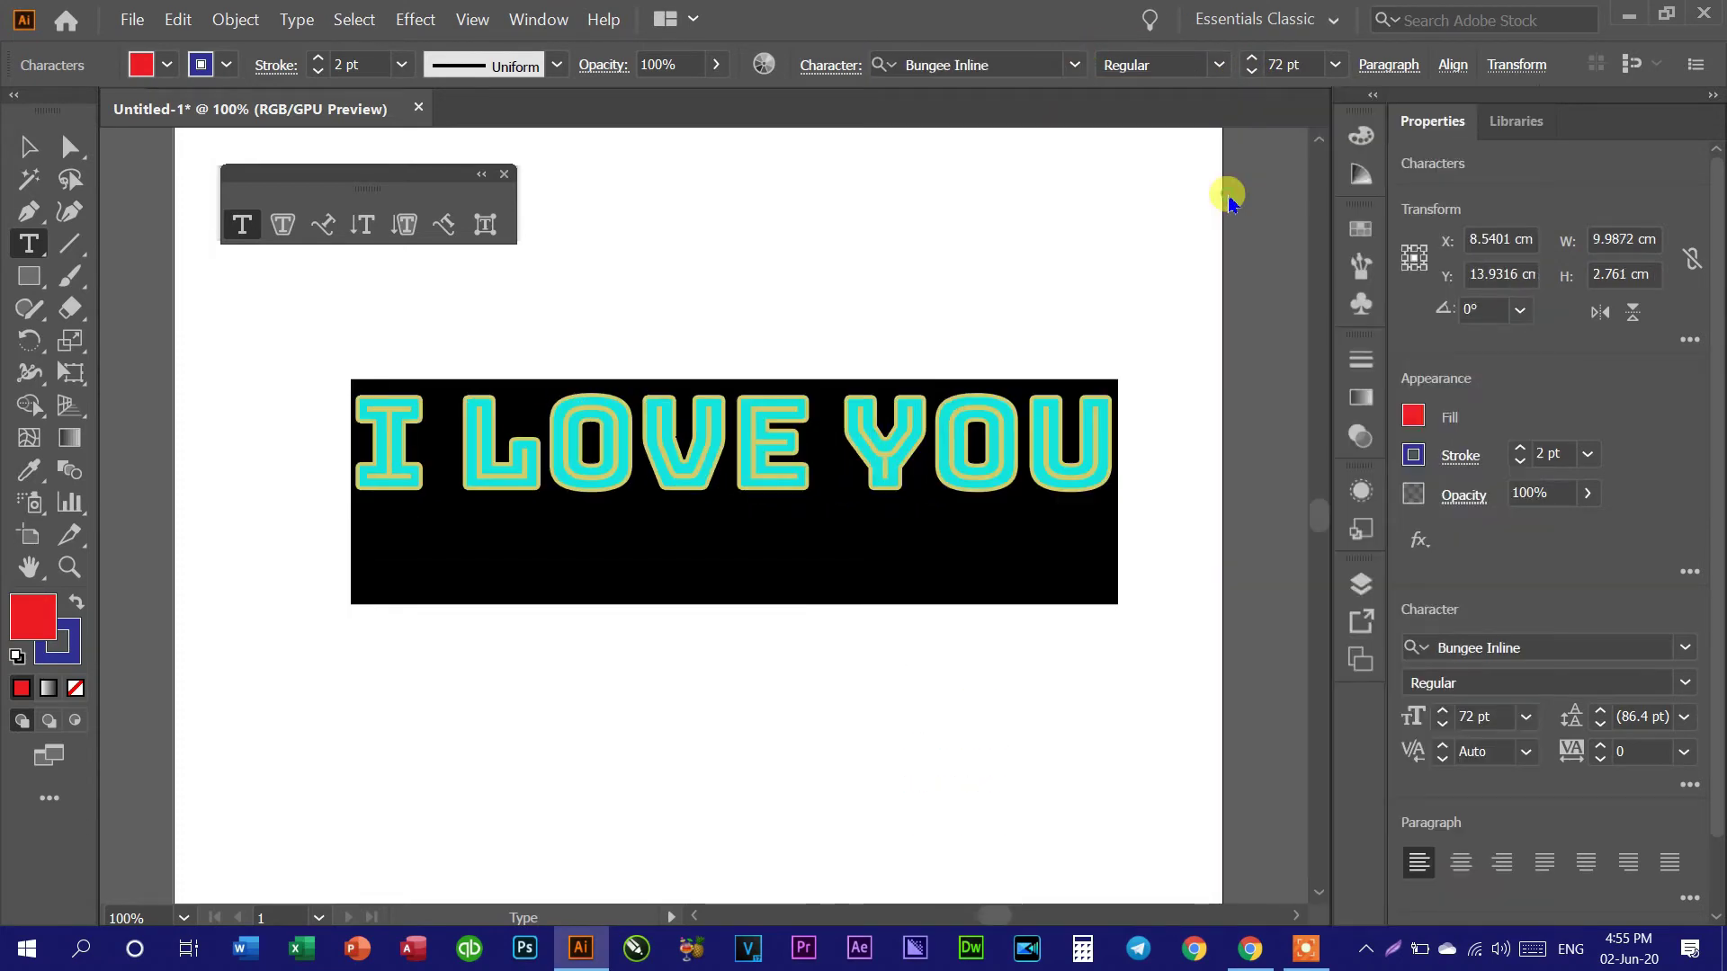
left_click(849, 436)
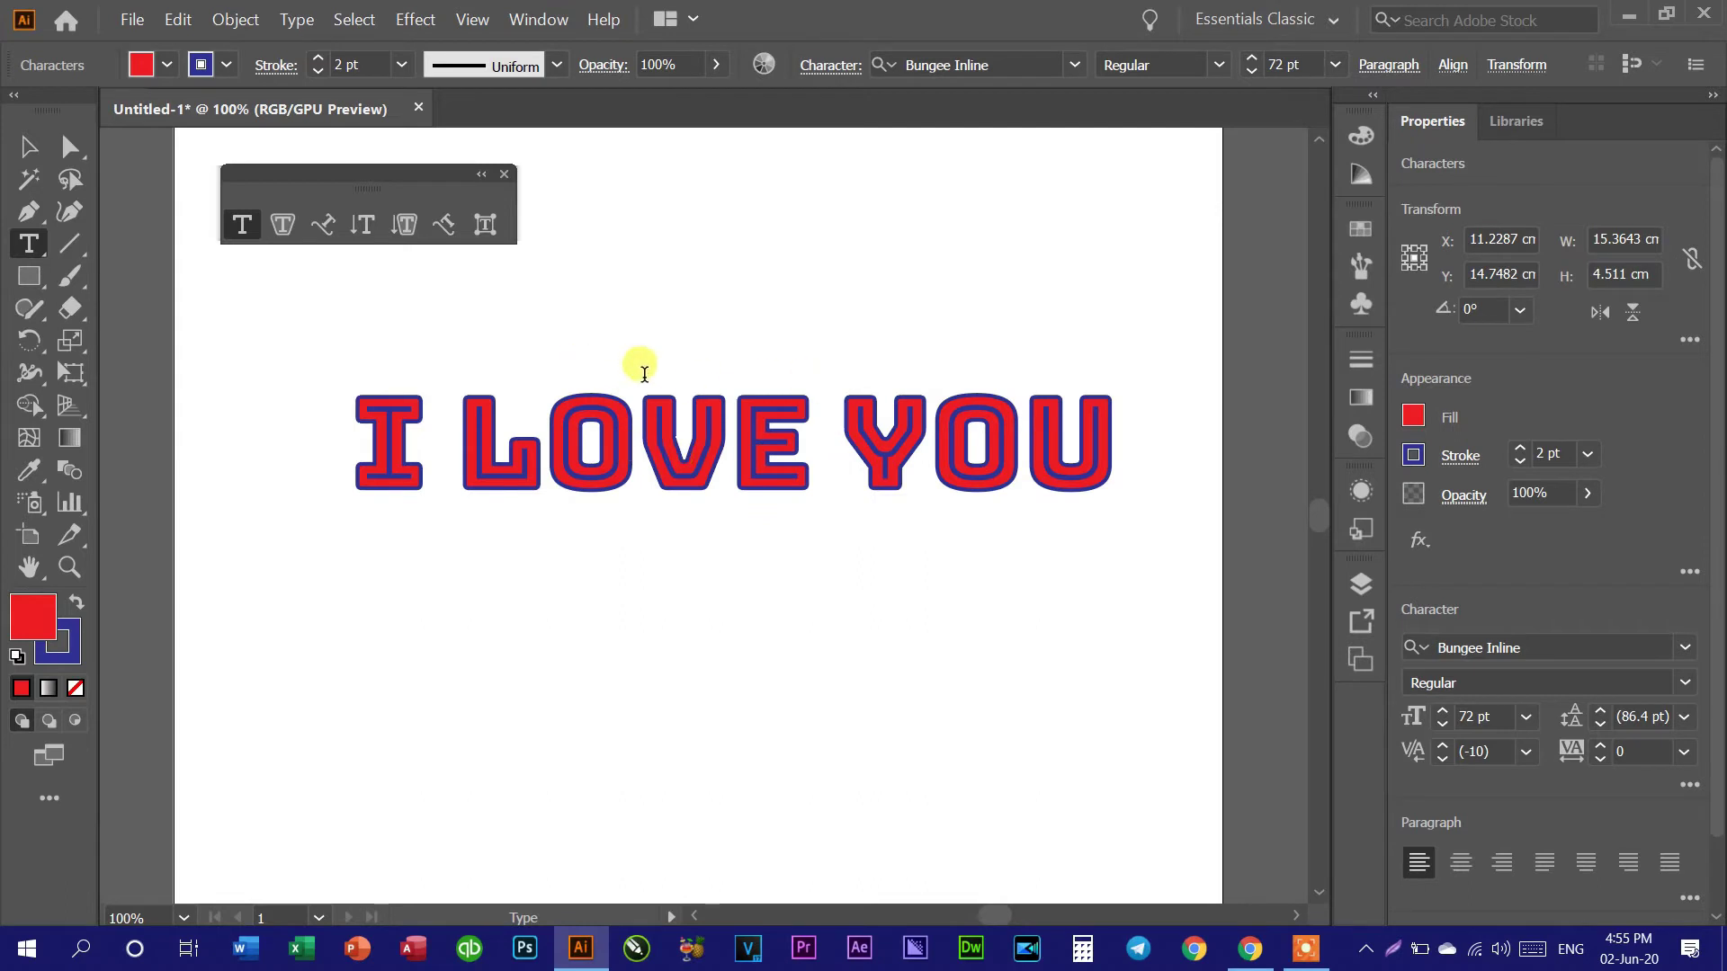
left_click(422, 423)
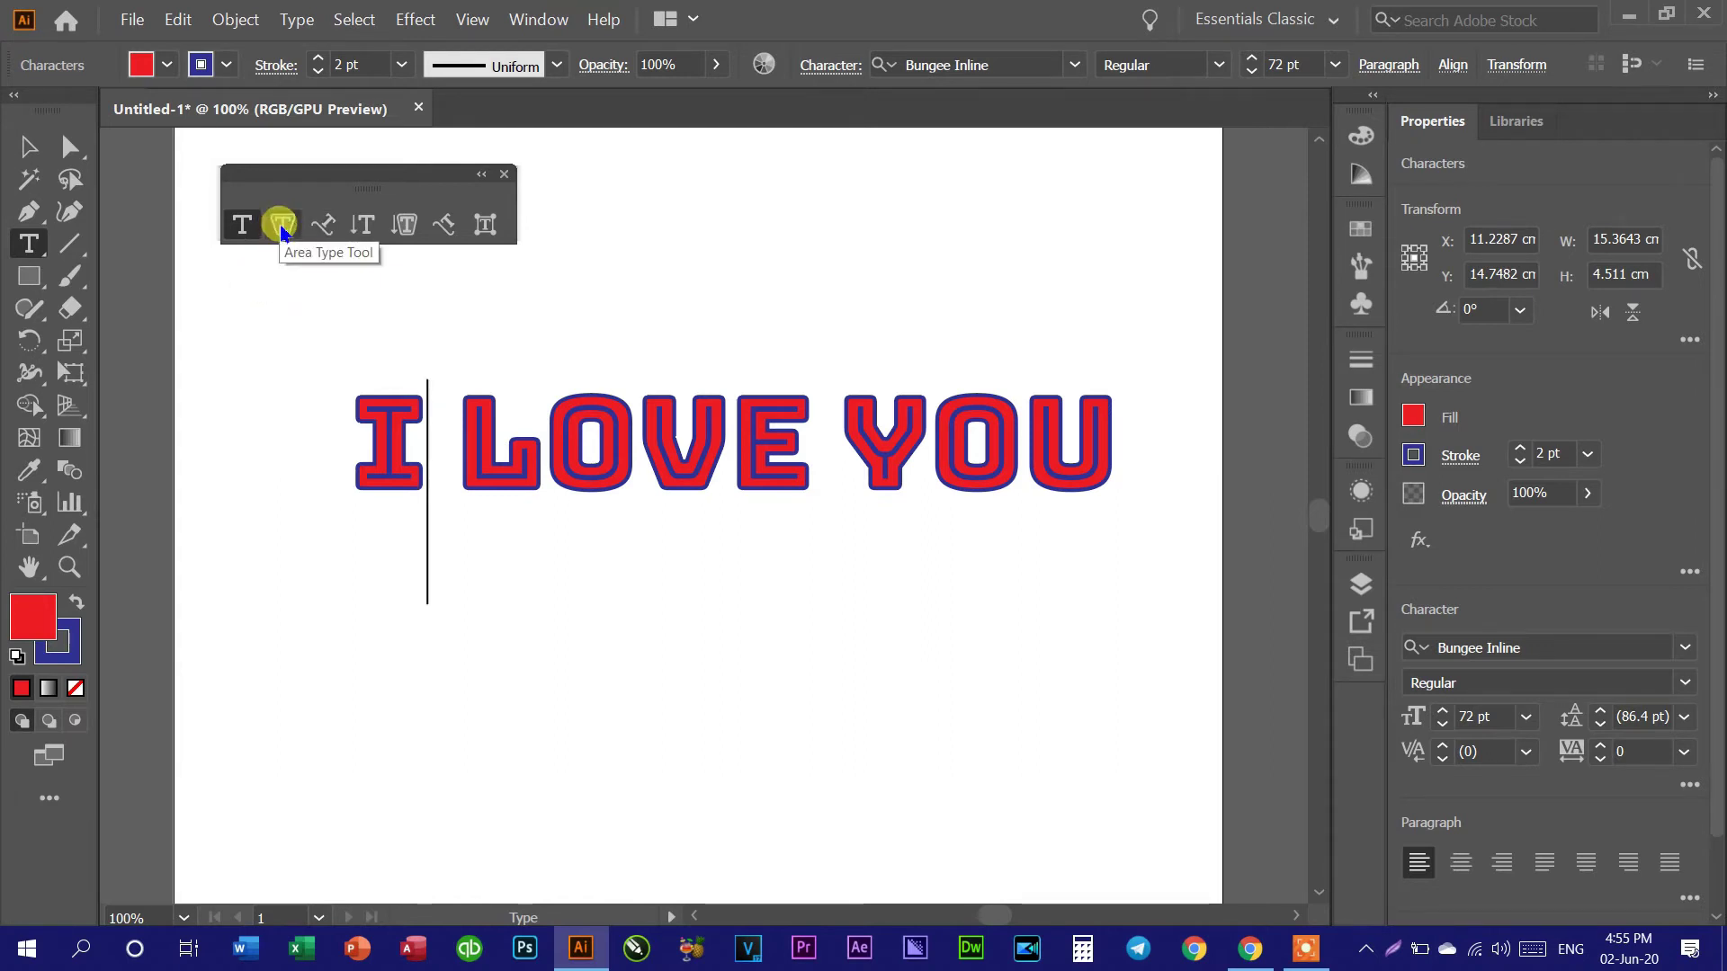
Step: Draw a rectangle below the heading and turn it into an area-type frame
left_click(26, 278)
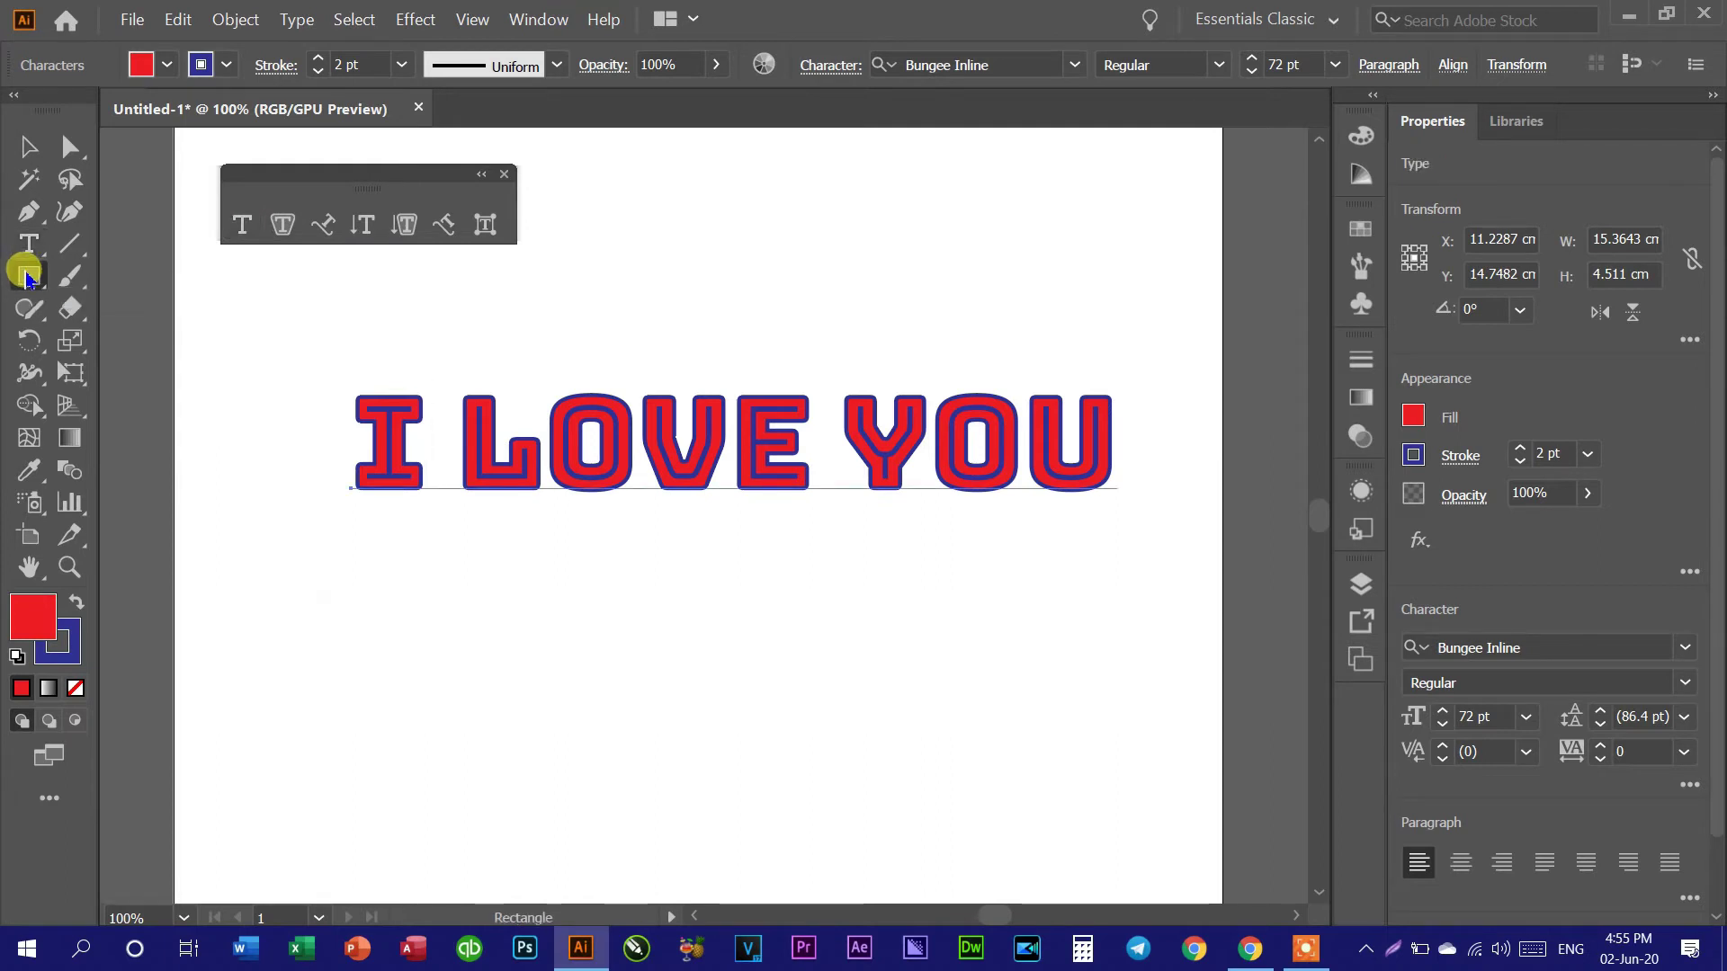
left_click_drag(272, 559, 1049, 825)
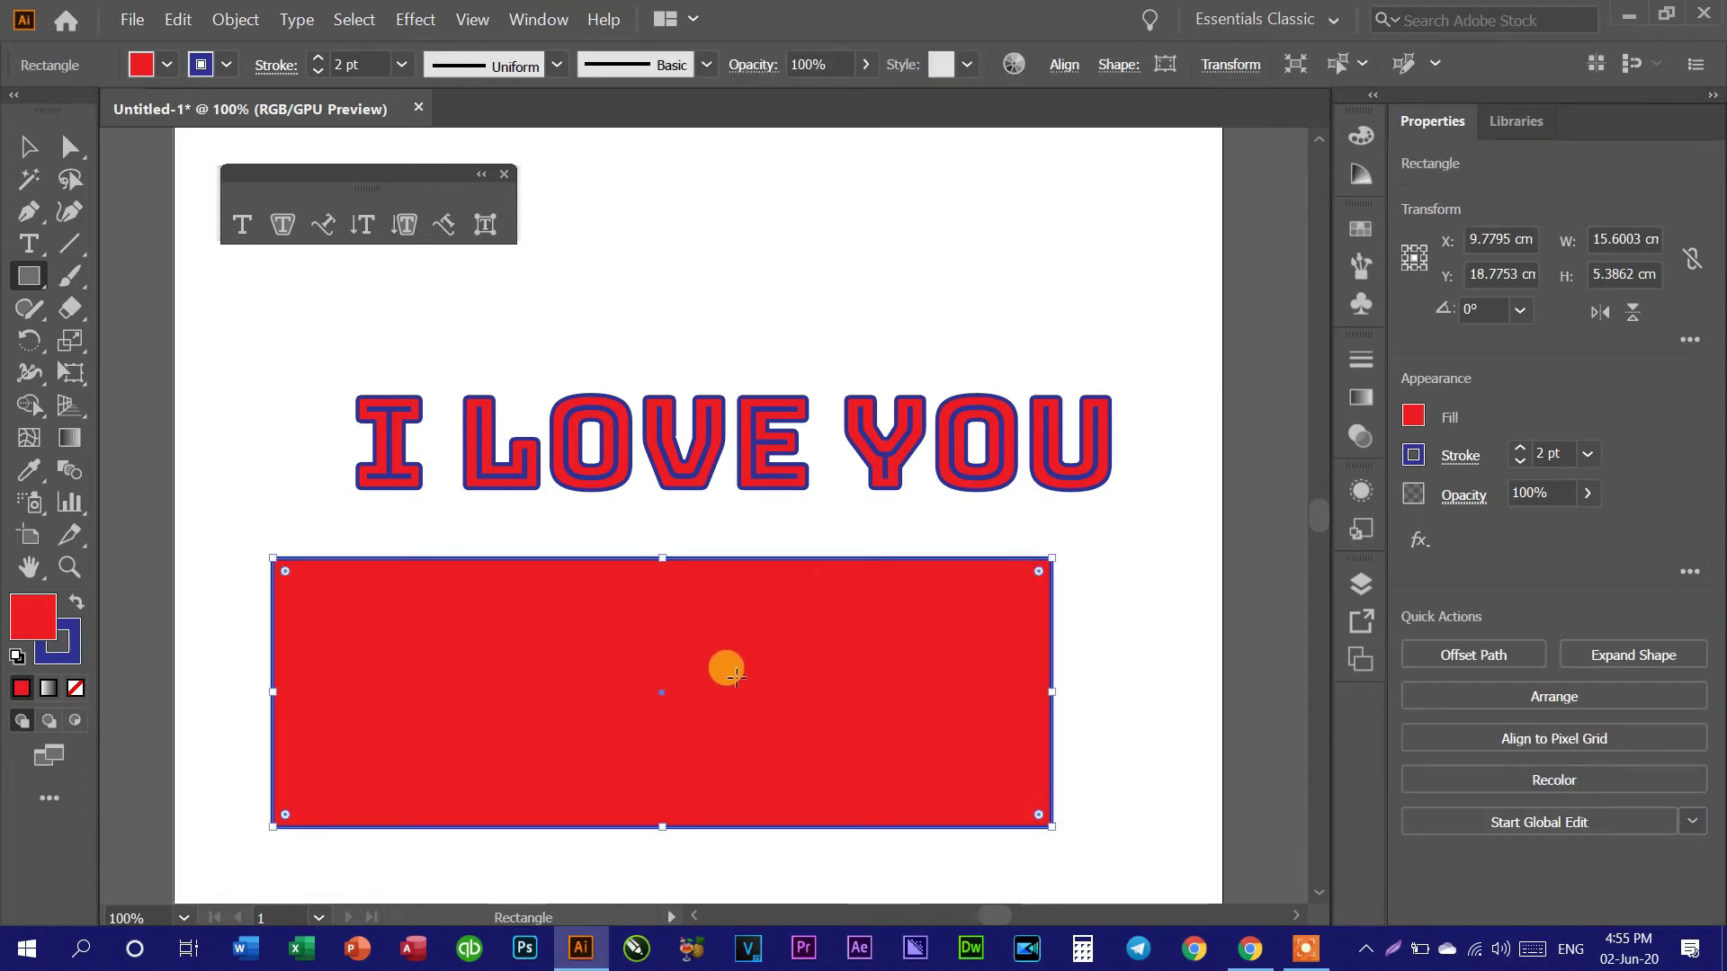
left_click(297, 229)
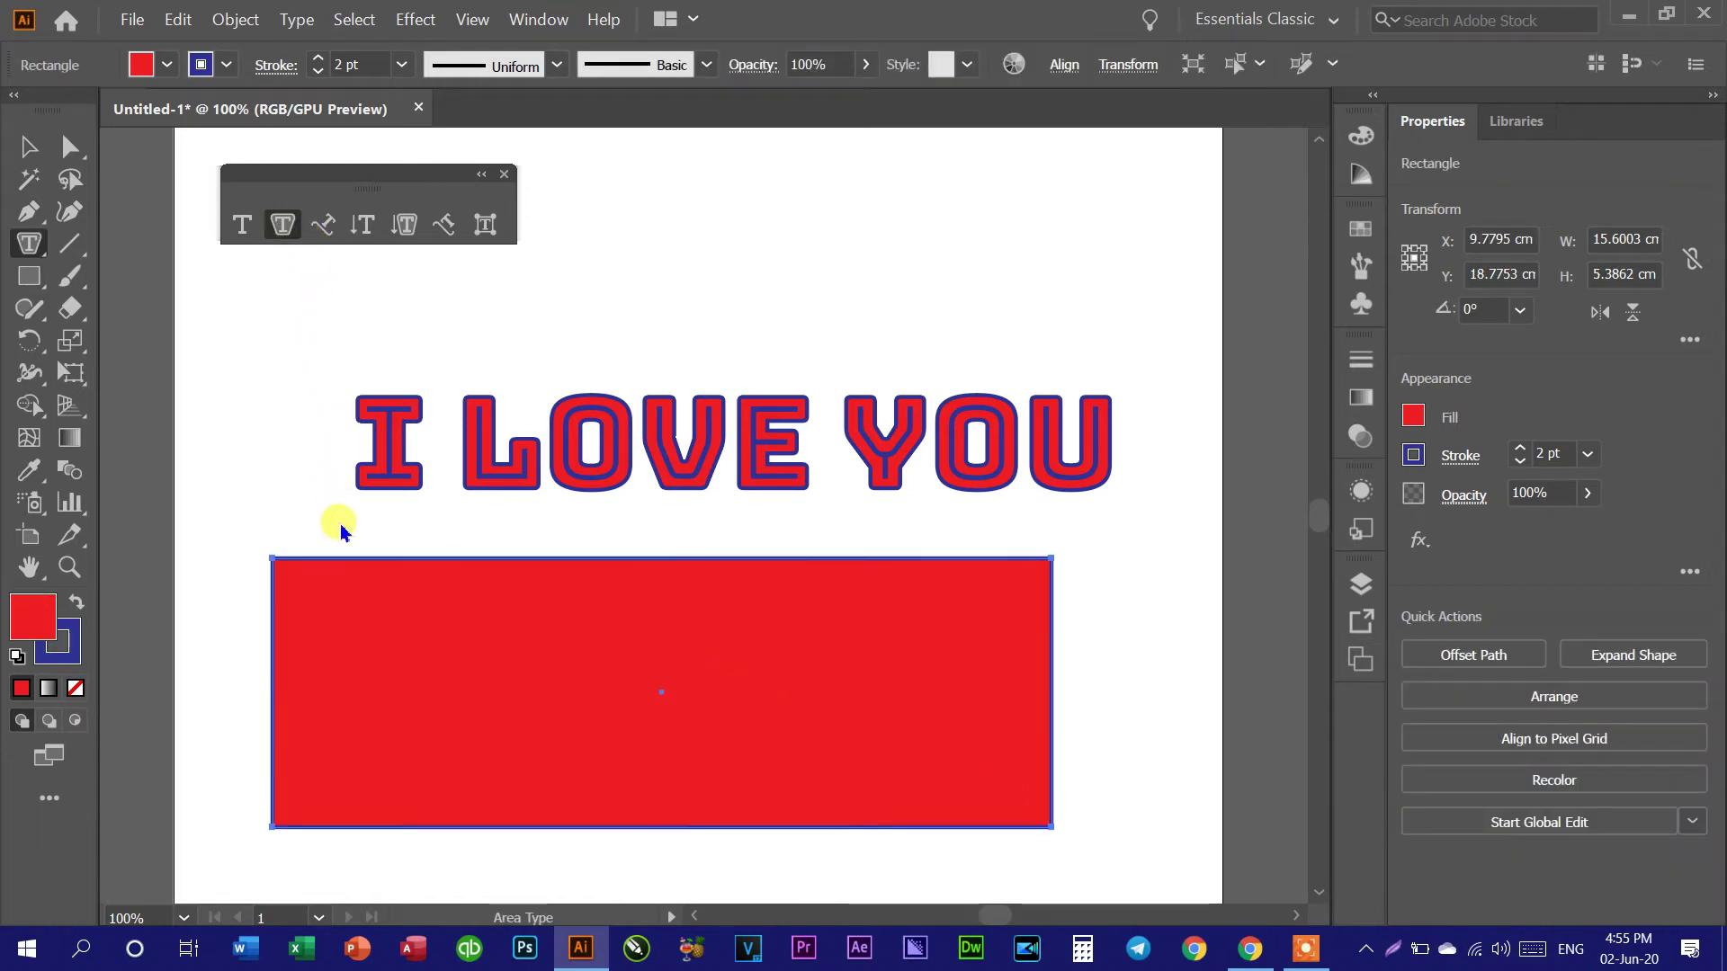
left_click(418, 565)
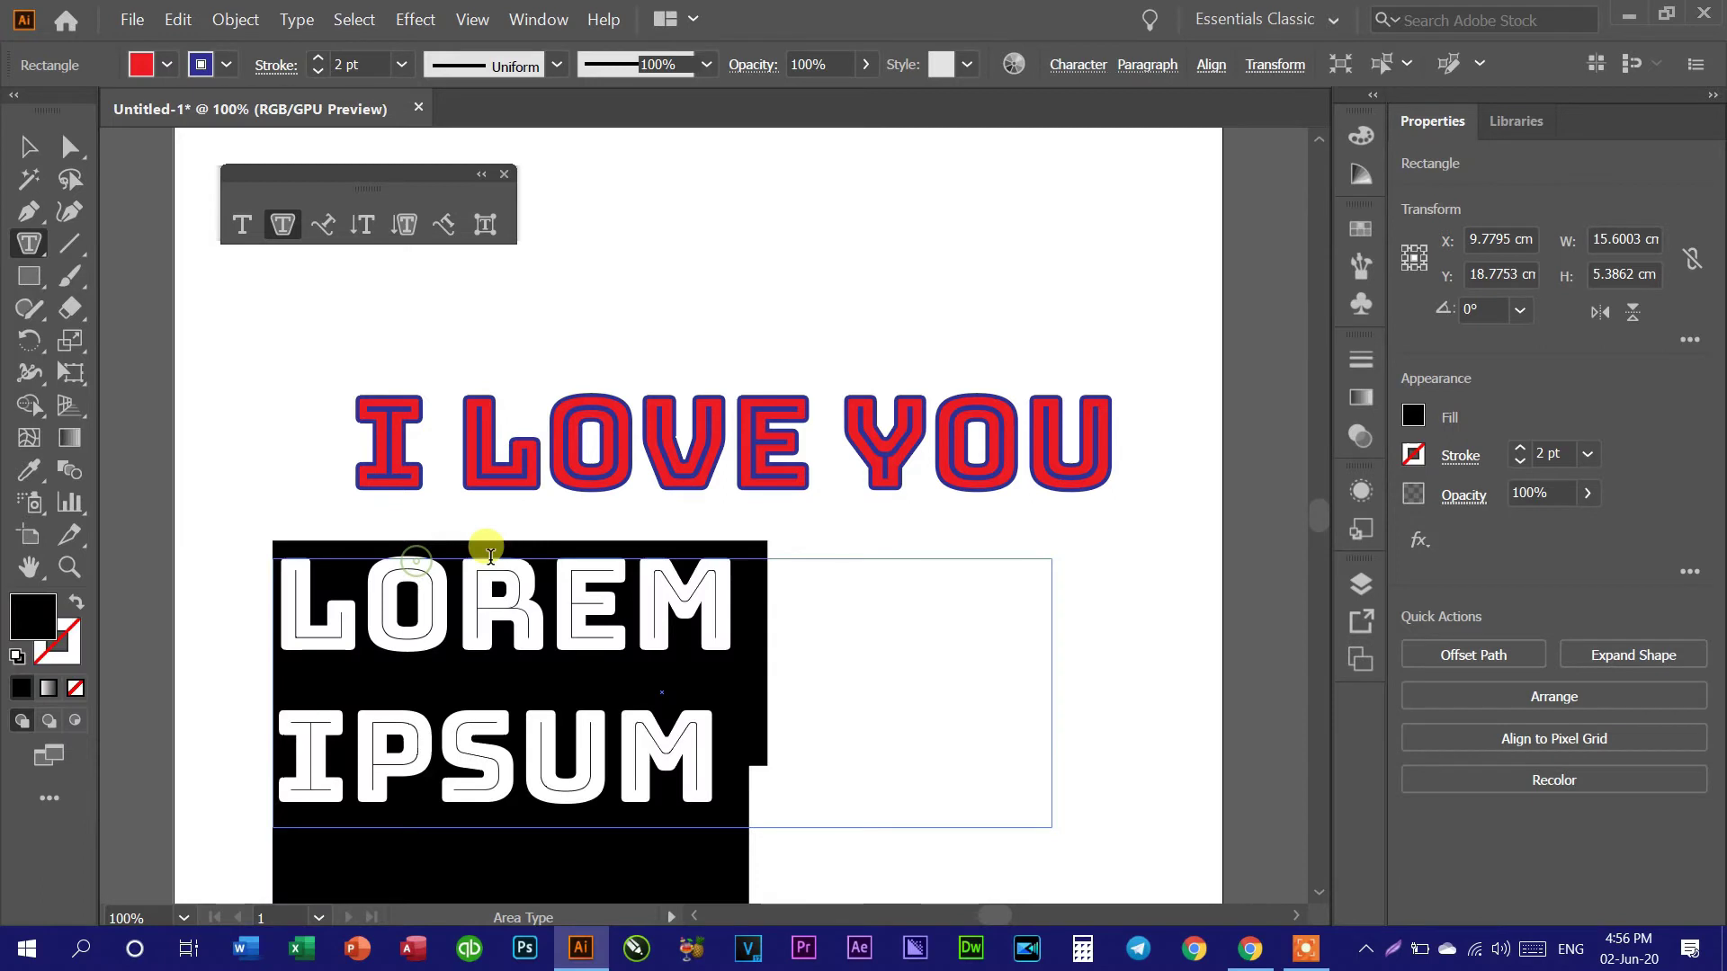
Step: Type test text in the frame, then delete it all, leaving the frame empty
scroll(539, 675, "down", 1)
type("FVDG")
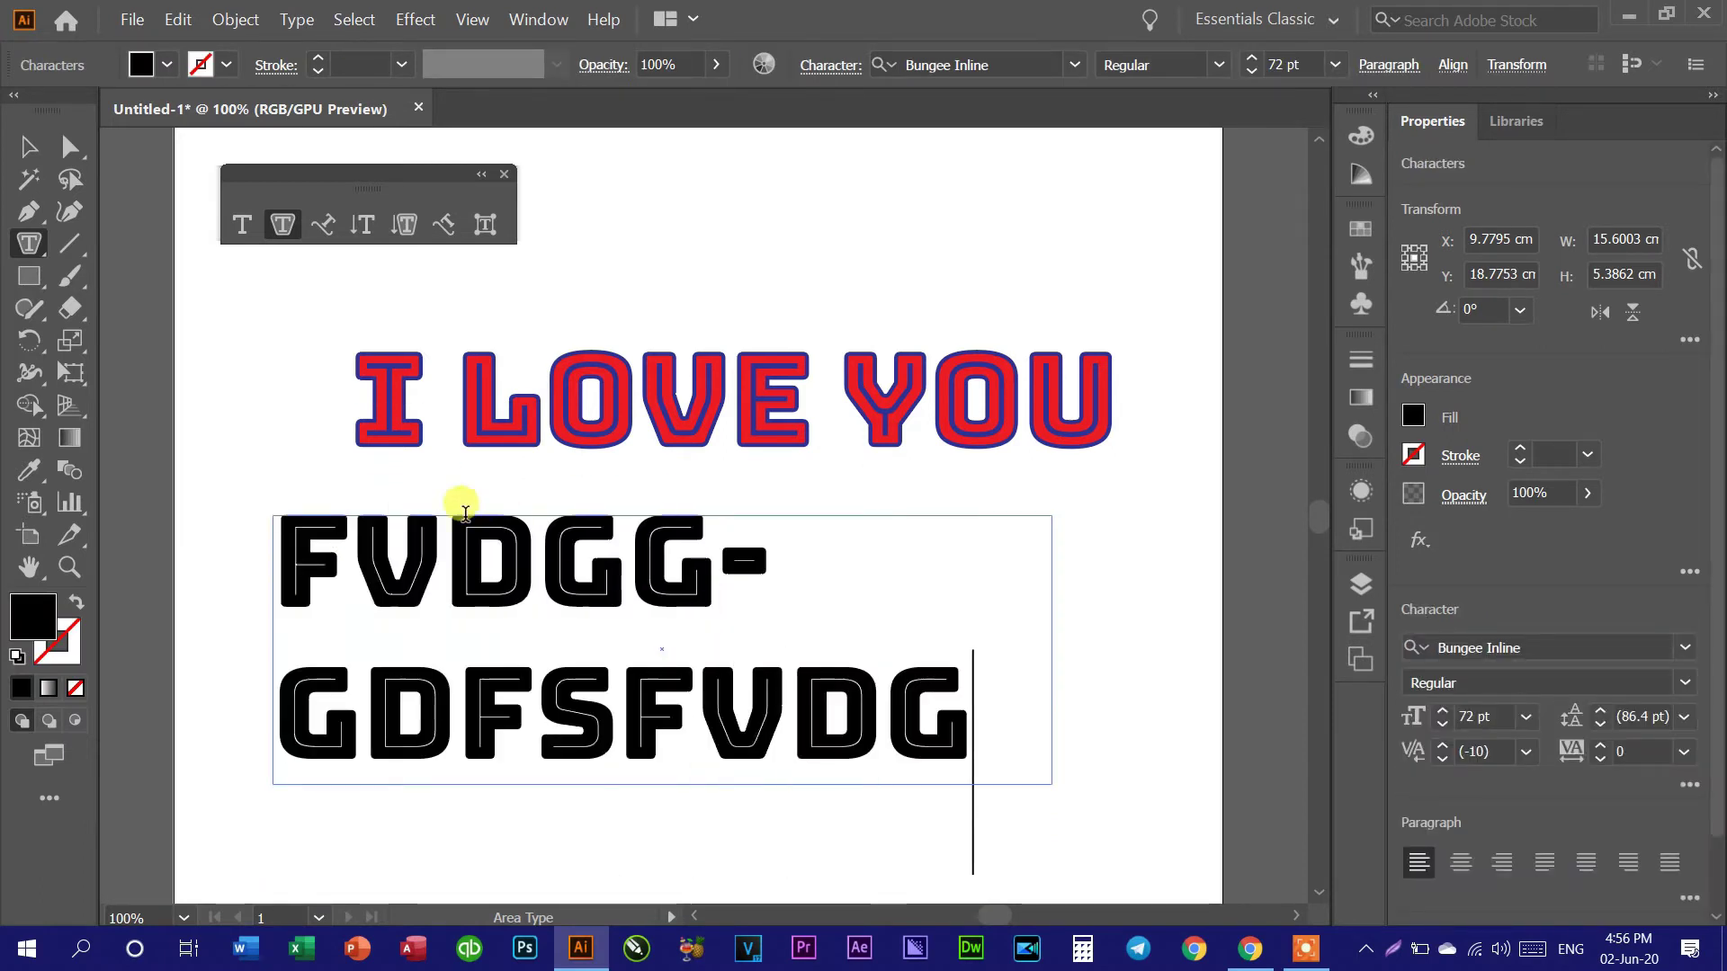
type("GGDFSFVDGFV")
left_click(670, 553)
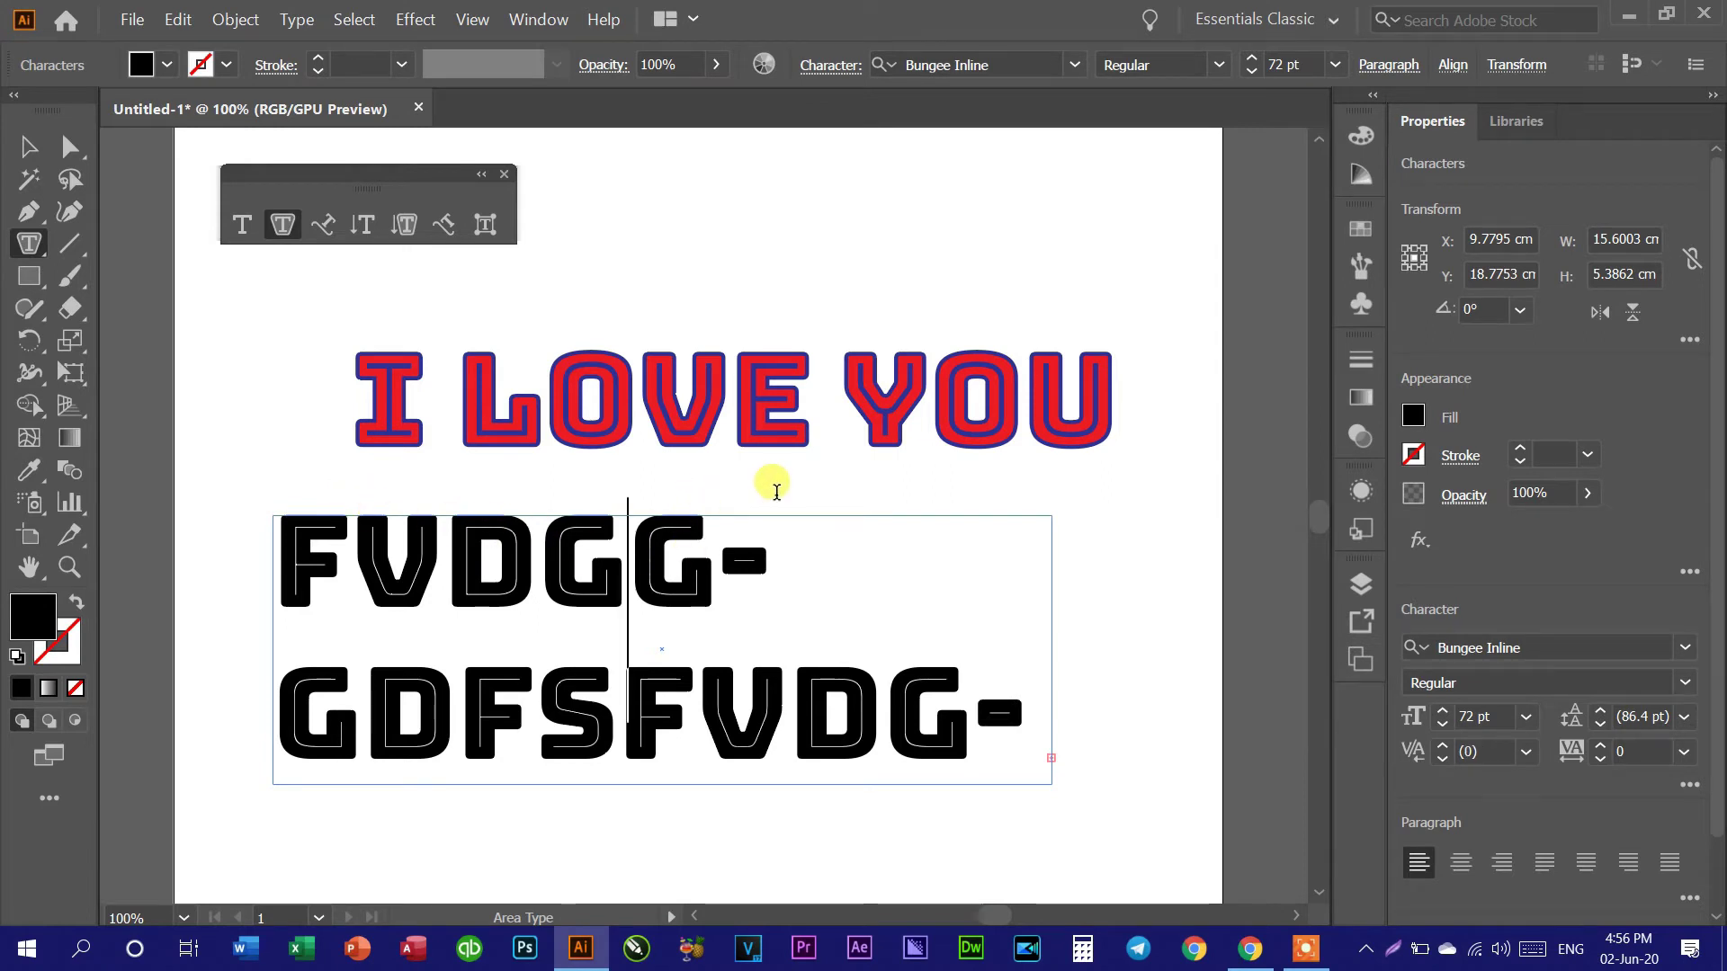
type("CSFSGSG")
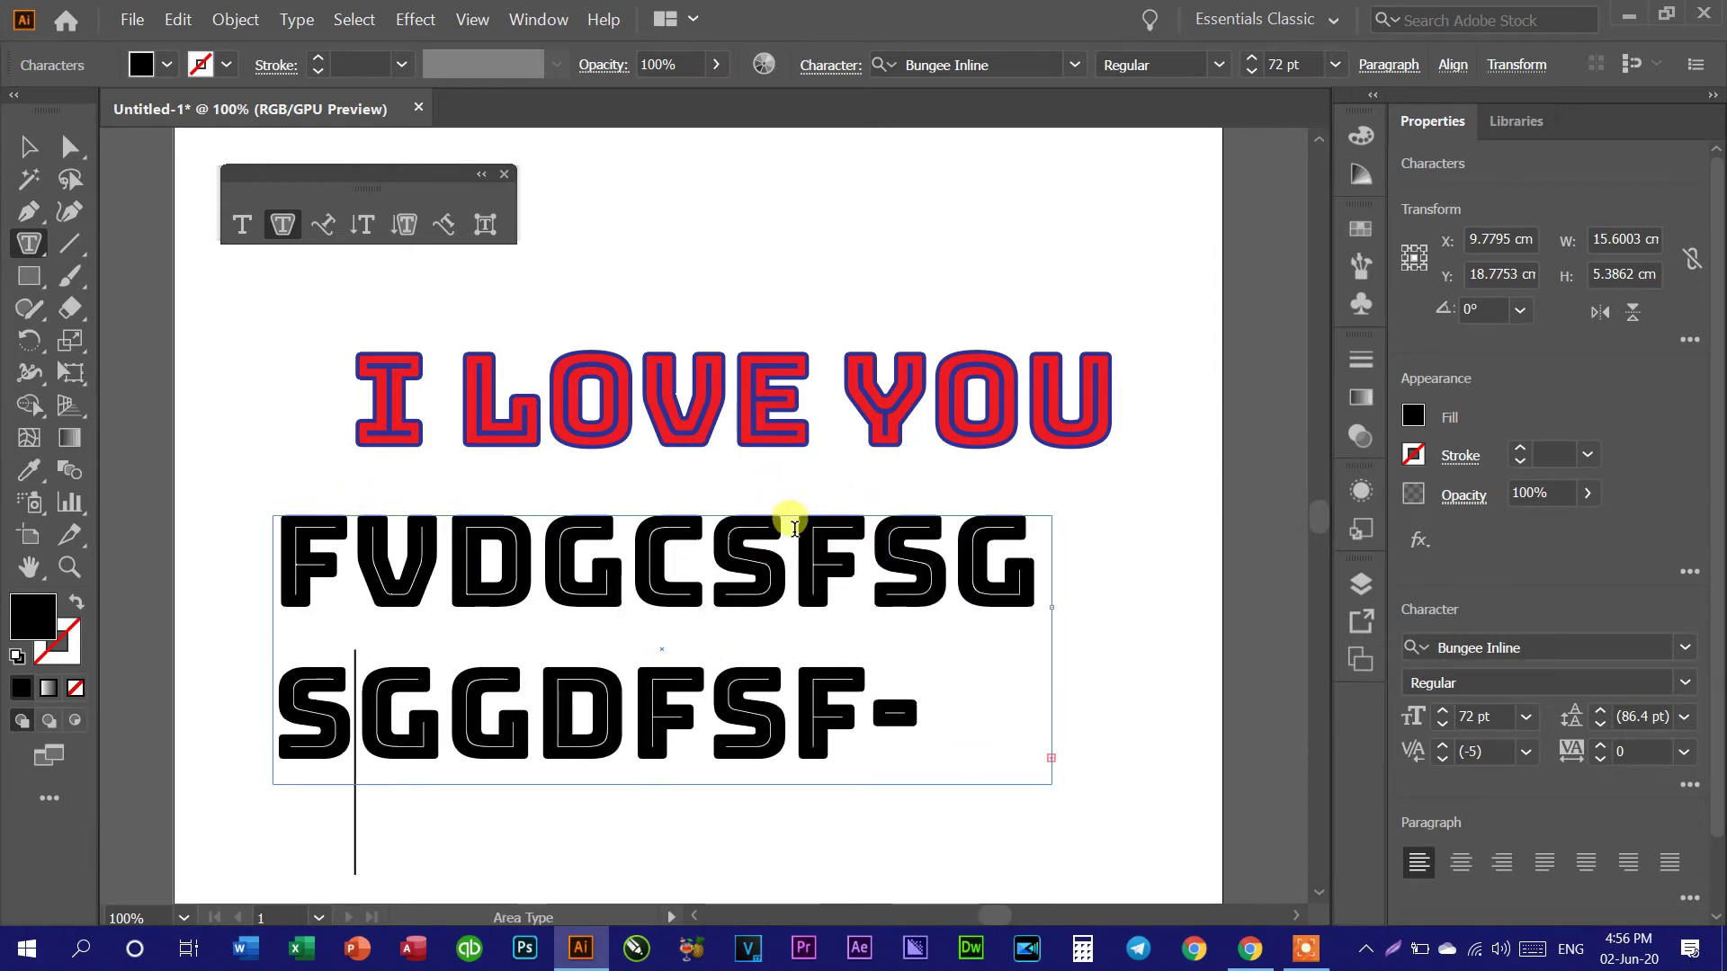
triple_click(794, 528)
key("BackSpace")
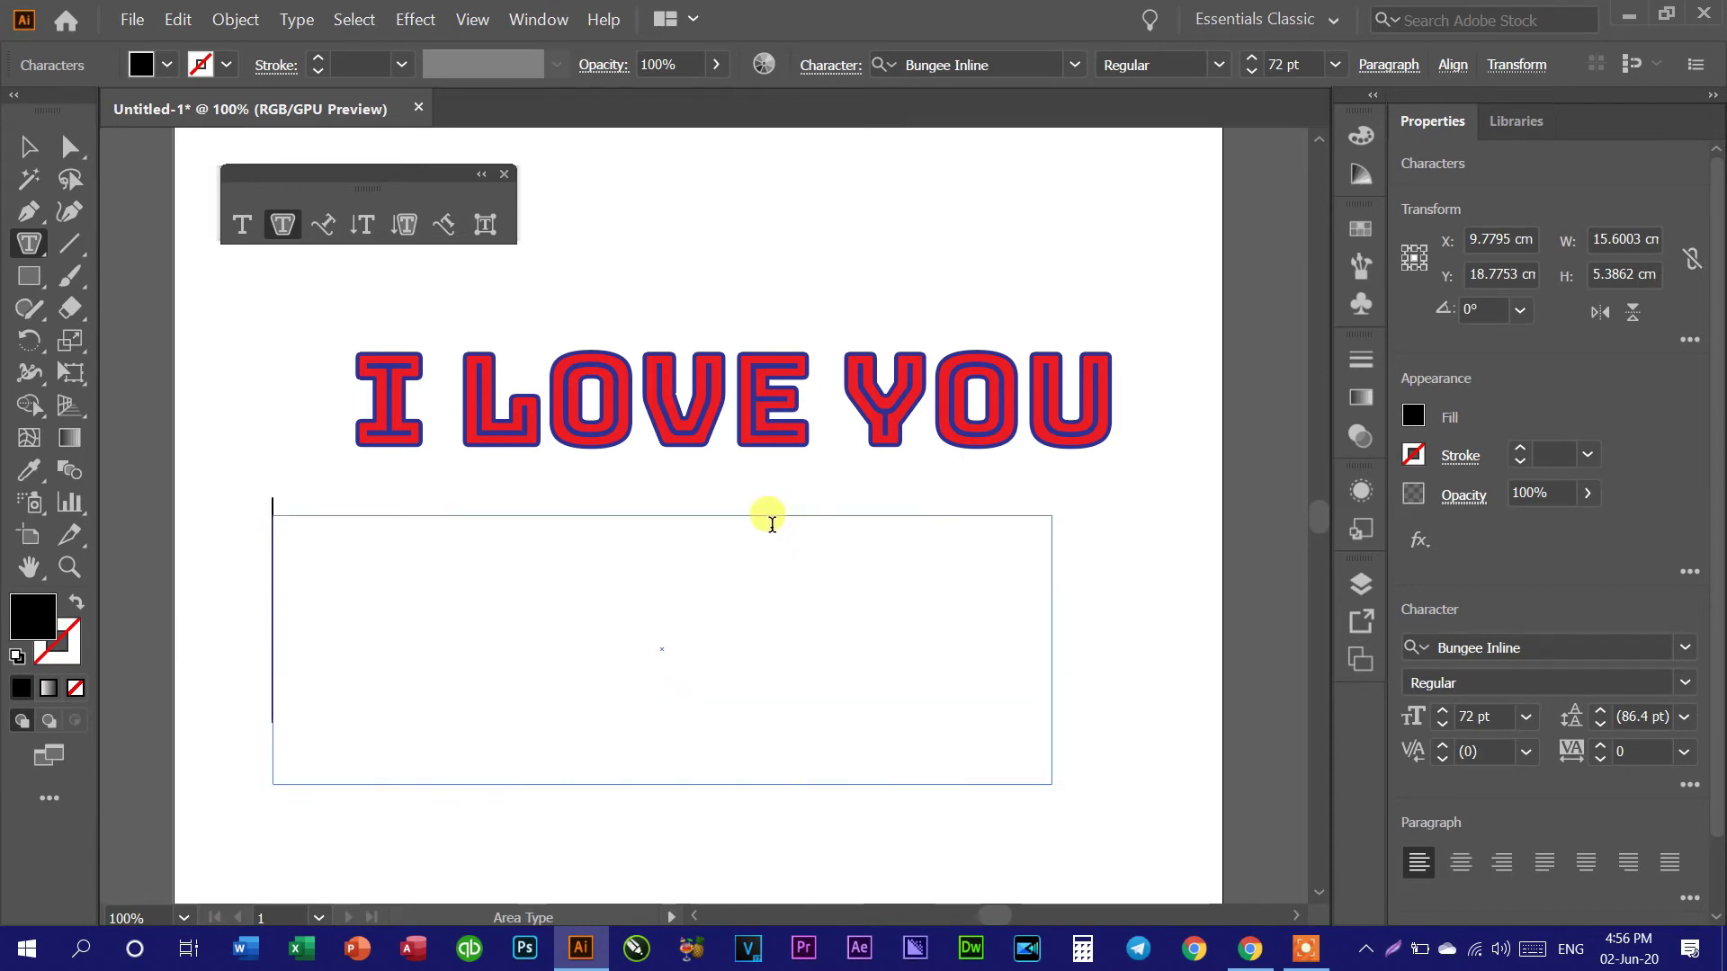
key("Escape")
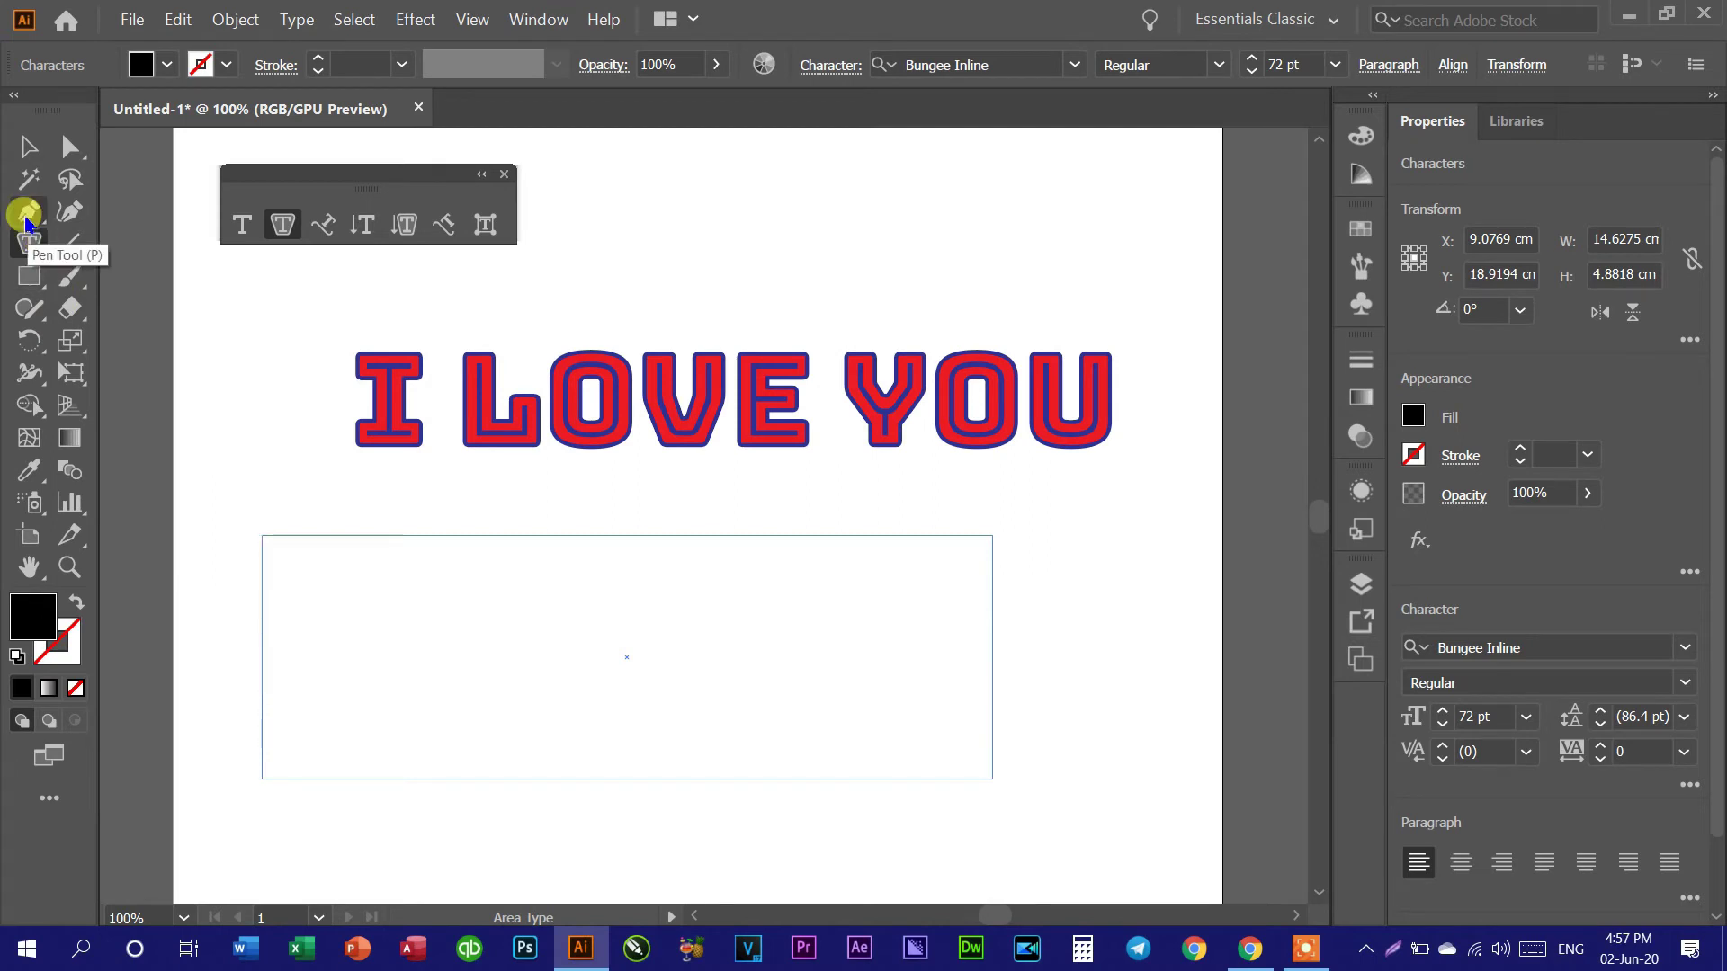
Step: Delete the I LOVE YOU heading and the text frame from the artboard
left_click(26, 213)
left_click(28, 147)
left_click_drag(215, 332, 1164, 857)
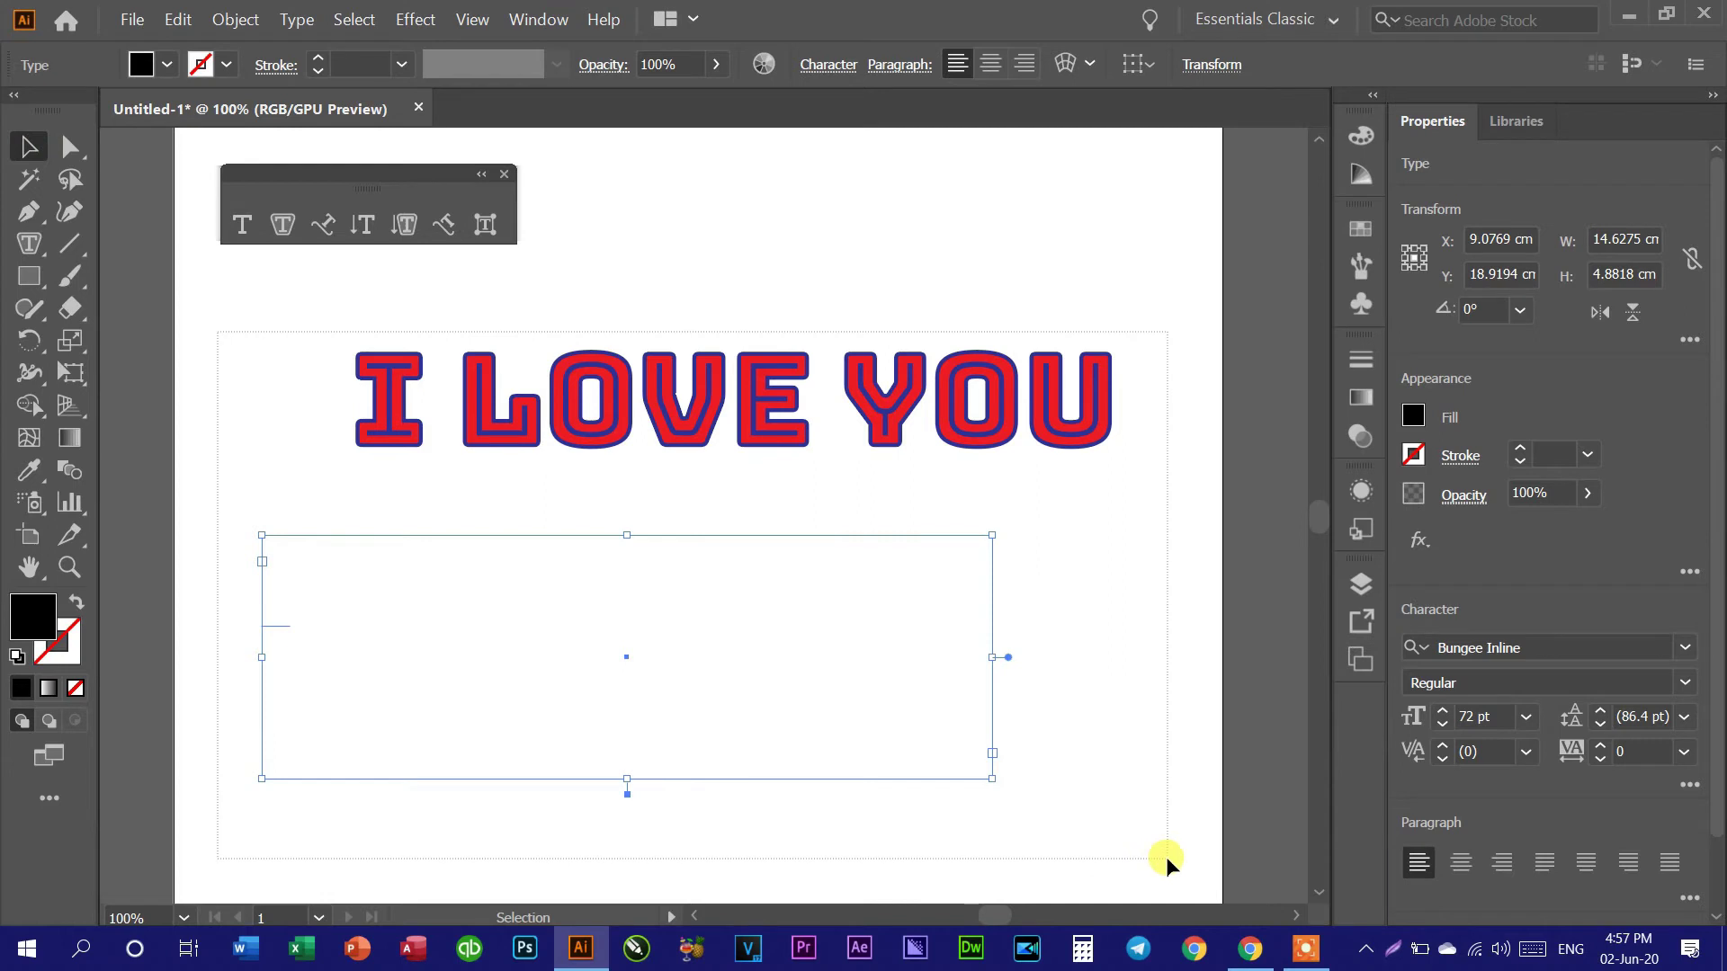
key("Delete")
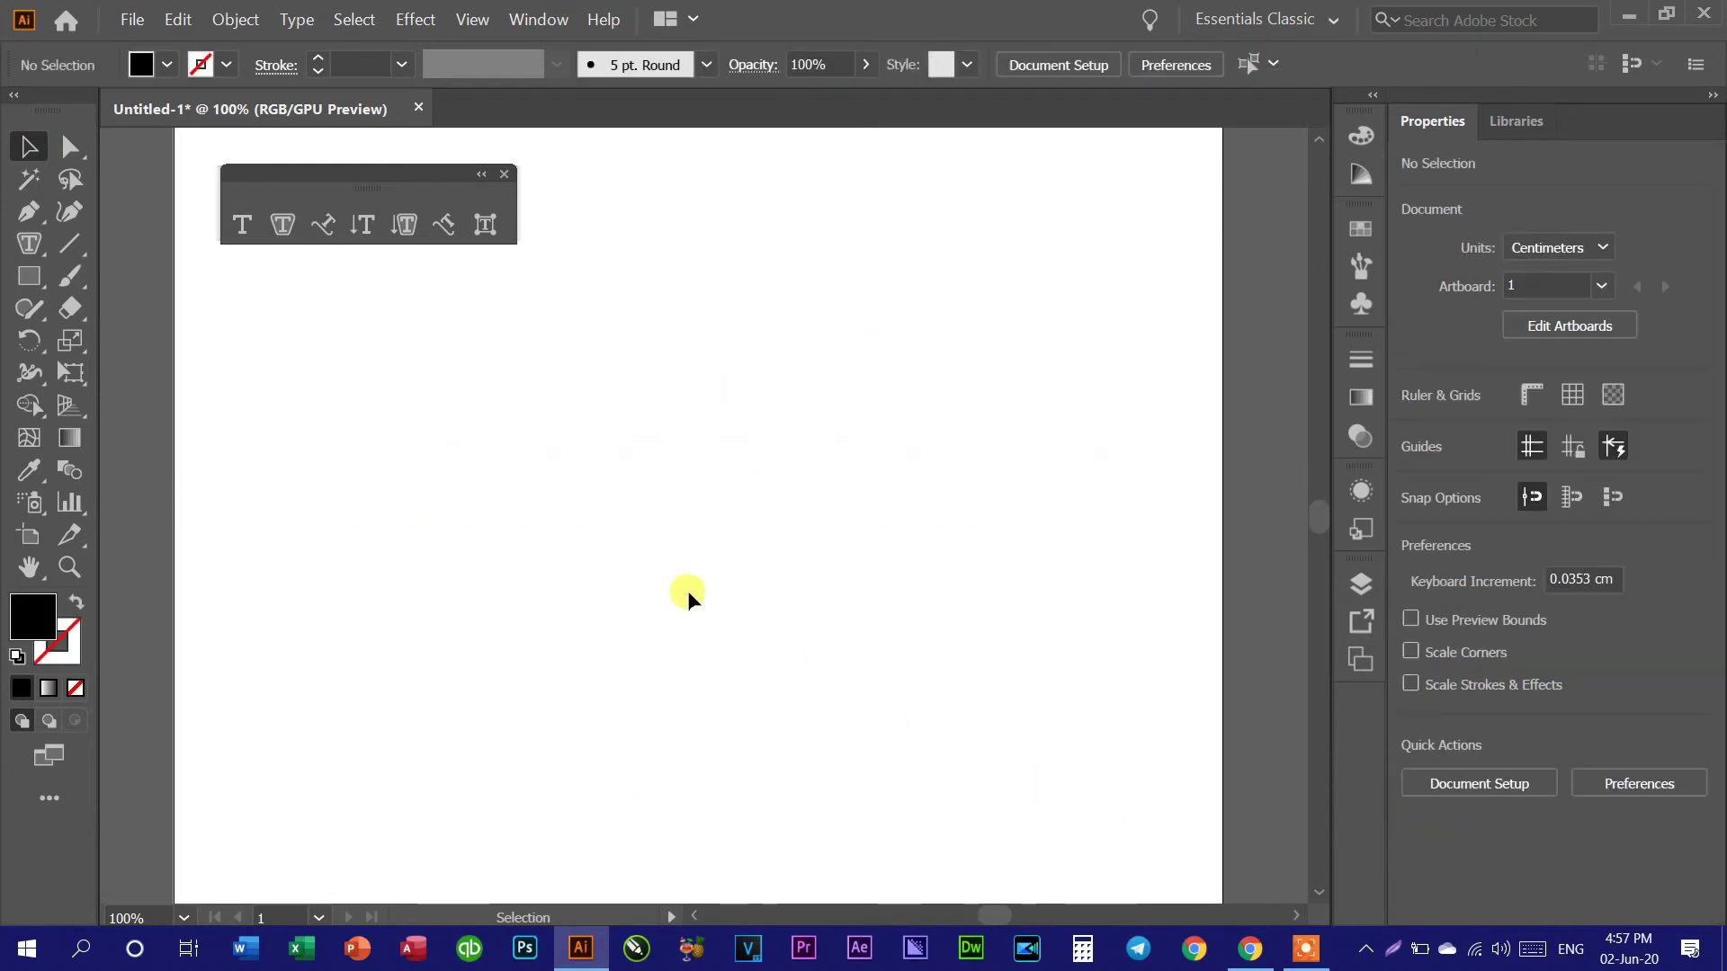
Step: Draw a wavy open path from left to right with an arch and a dip
left_click(30, 214)
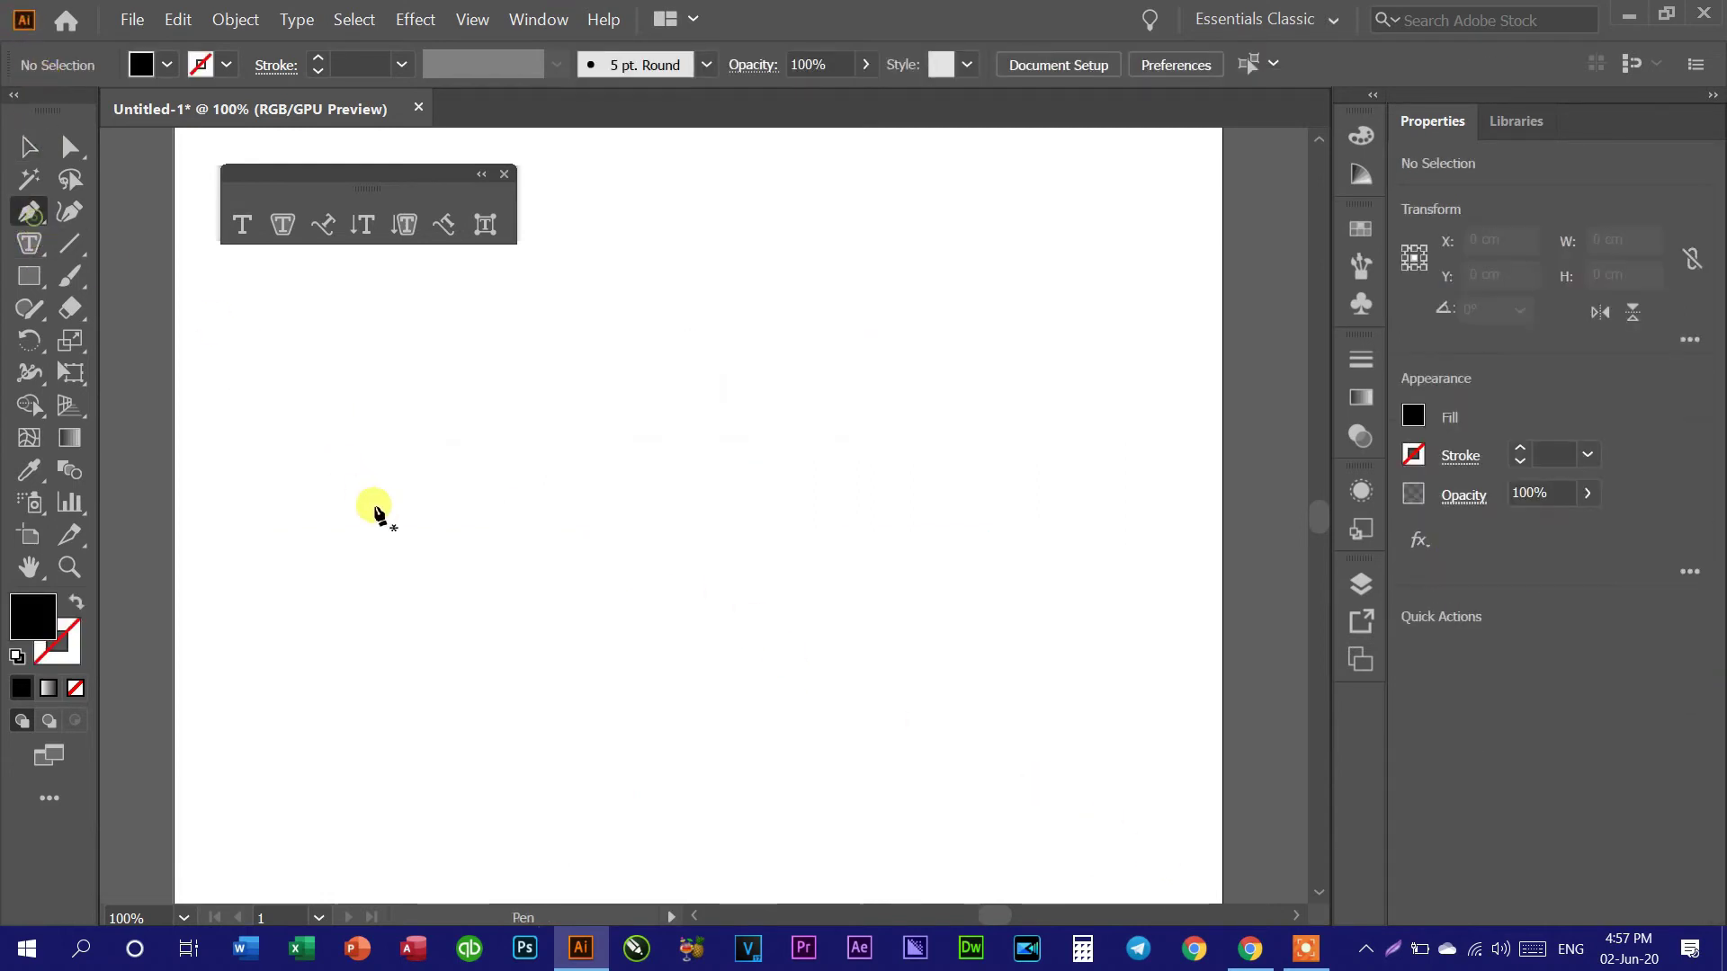
left_click(245, 610)
left_click_drag(579, 512, 876, 667)
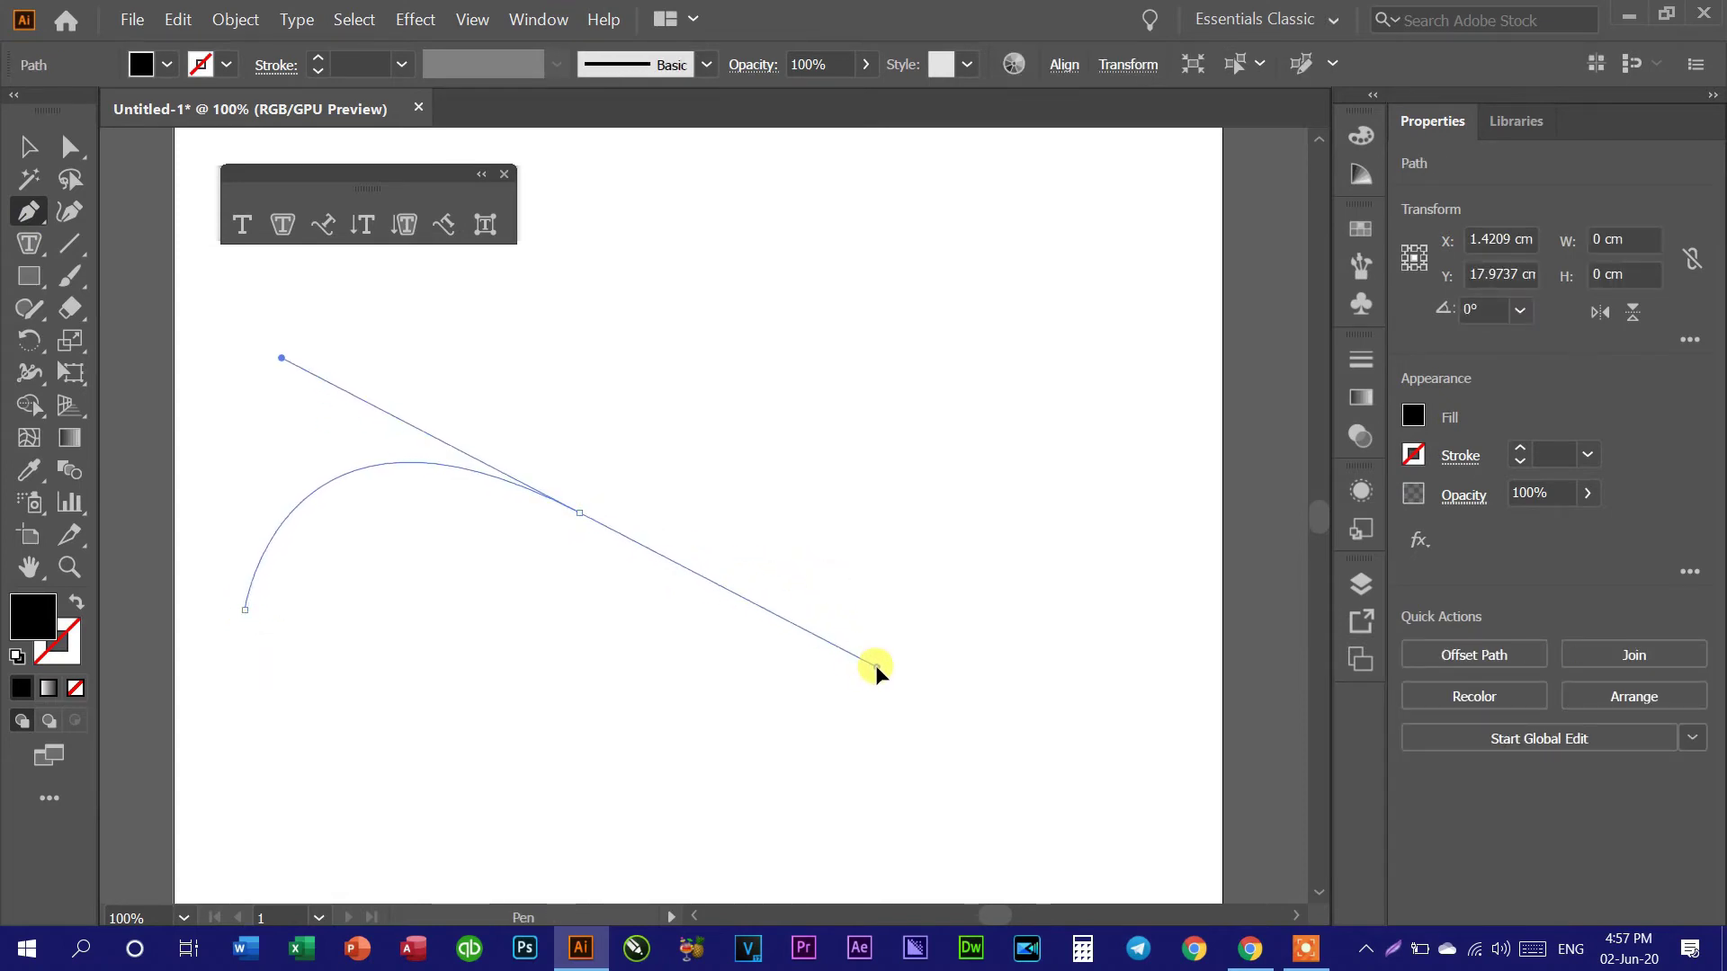
mouse_move(954, 580)
left_mouse_down()
mouse_move(1053, 486)
mouse_move(1110, 507)
mouse_move(1038, 435)
mouse_move(1092, 401)
left_mouse_up()
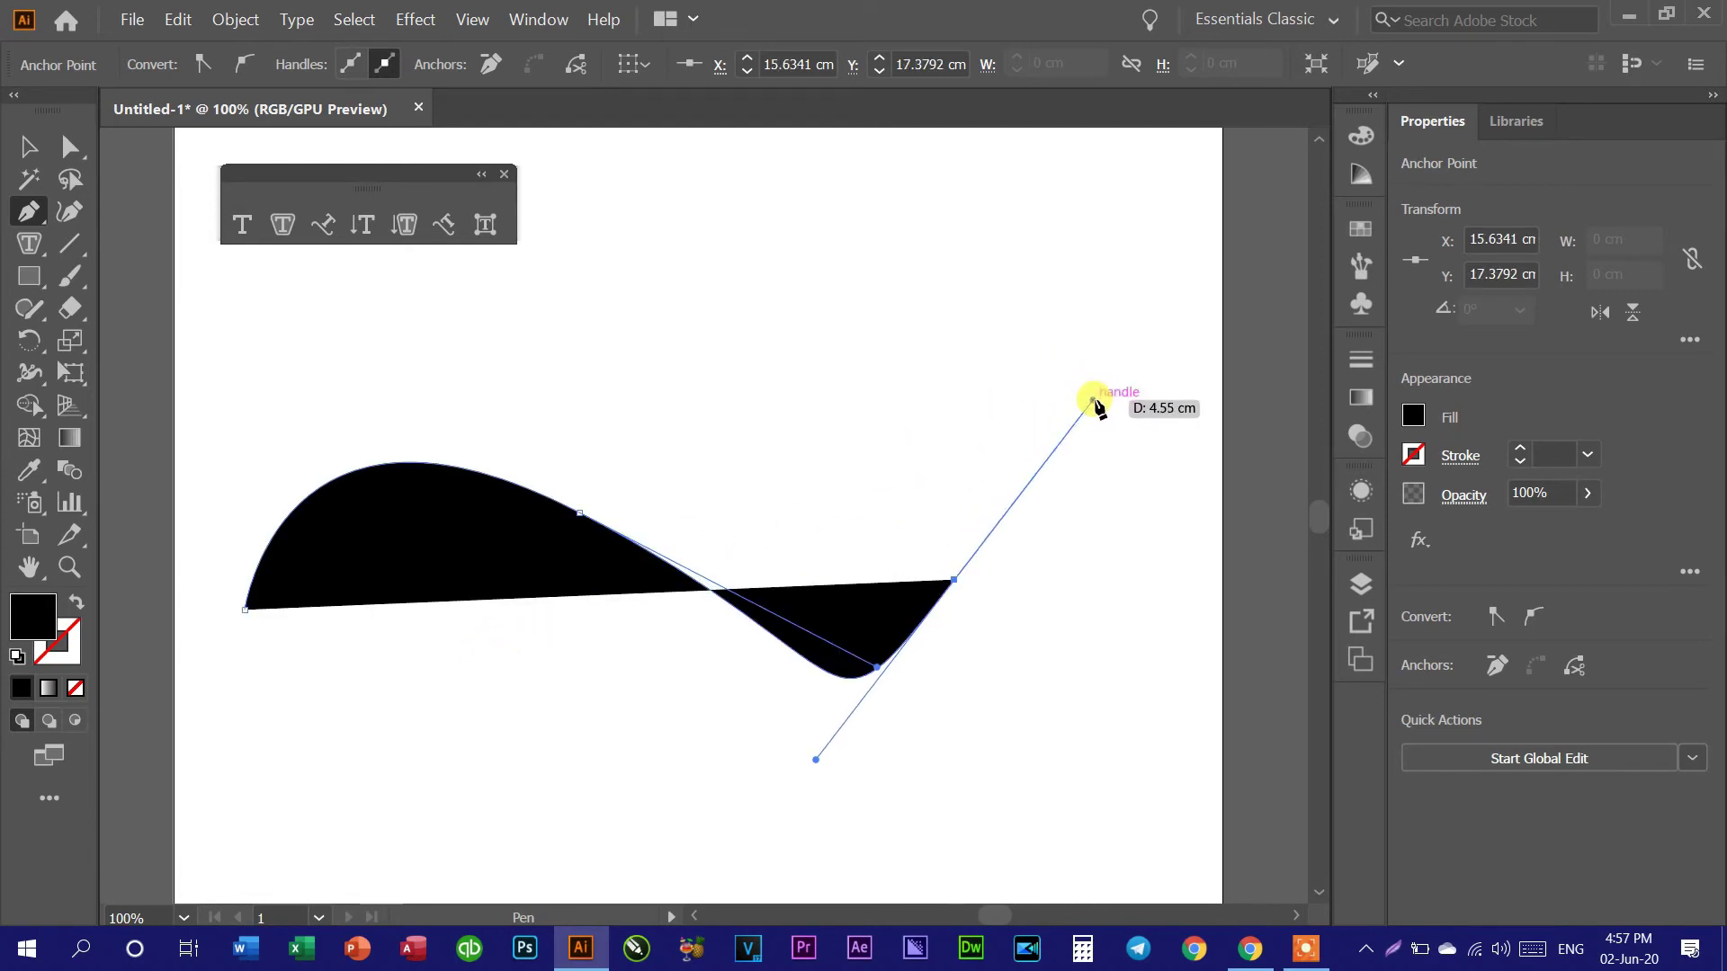
key("Escape")
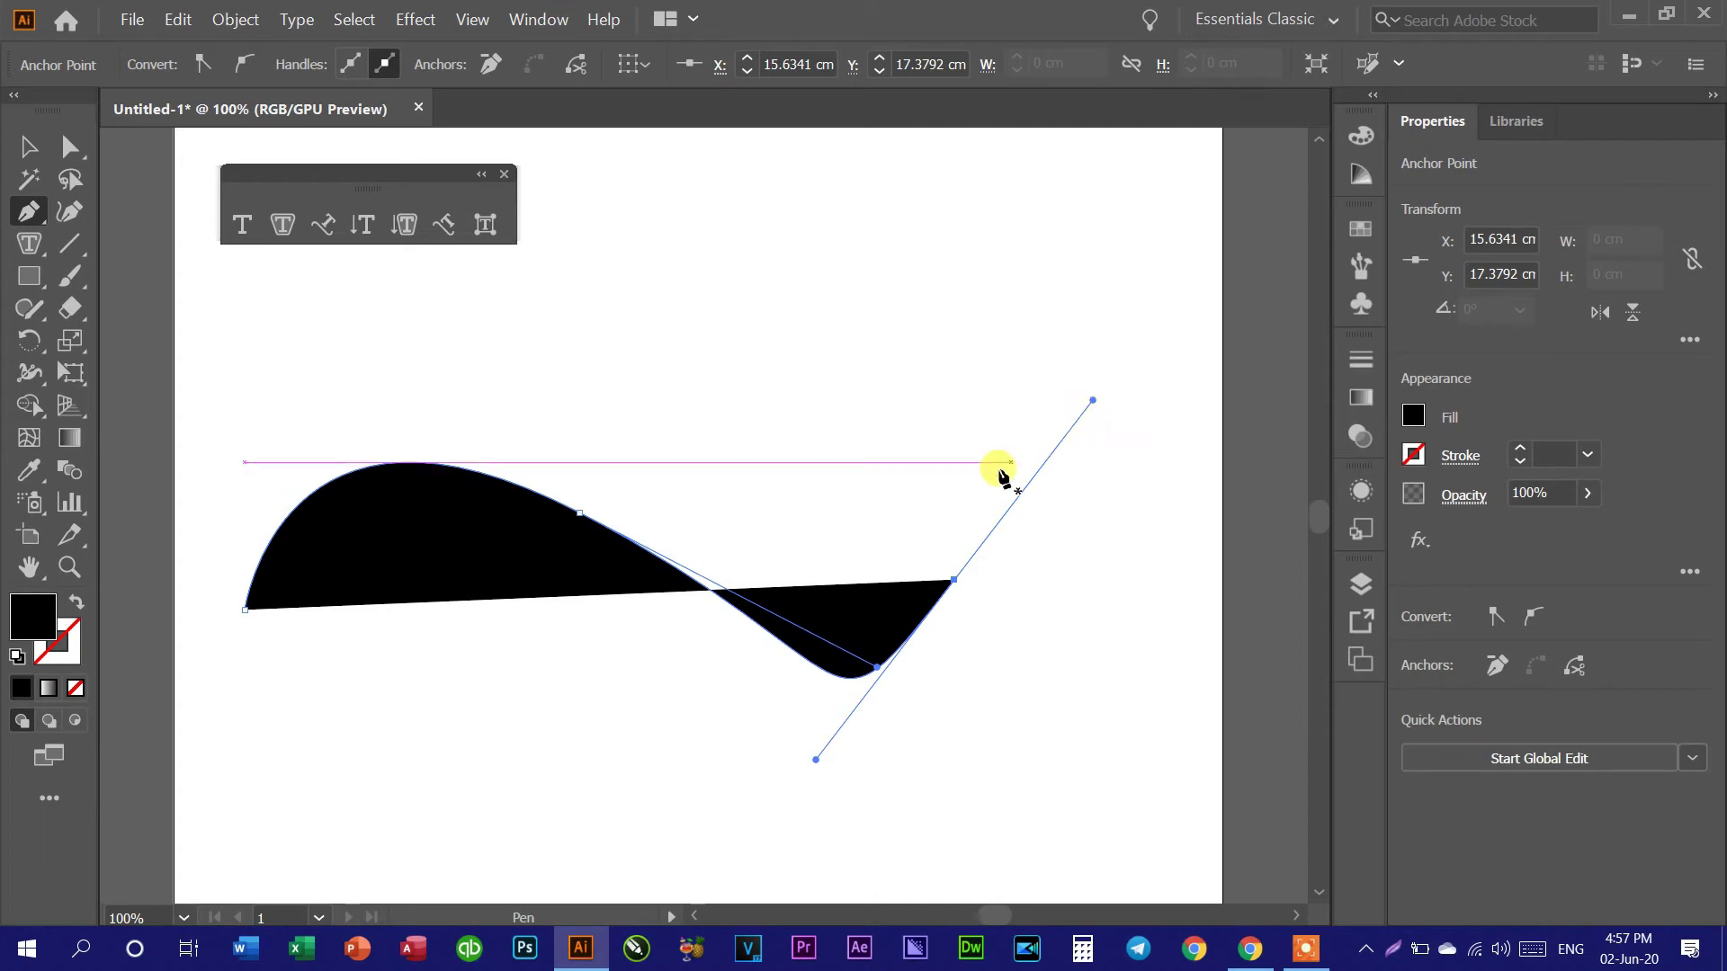
Step: Type 'I LOVE YOU' as path type starting at the curve's left end, in 72 pt Bungee Inline
left_click(317, 224)
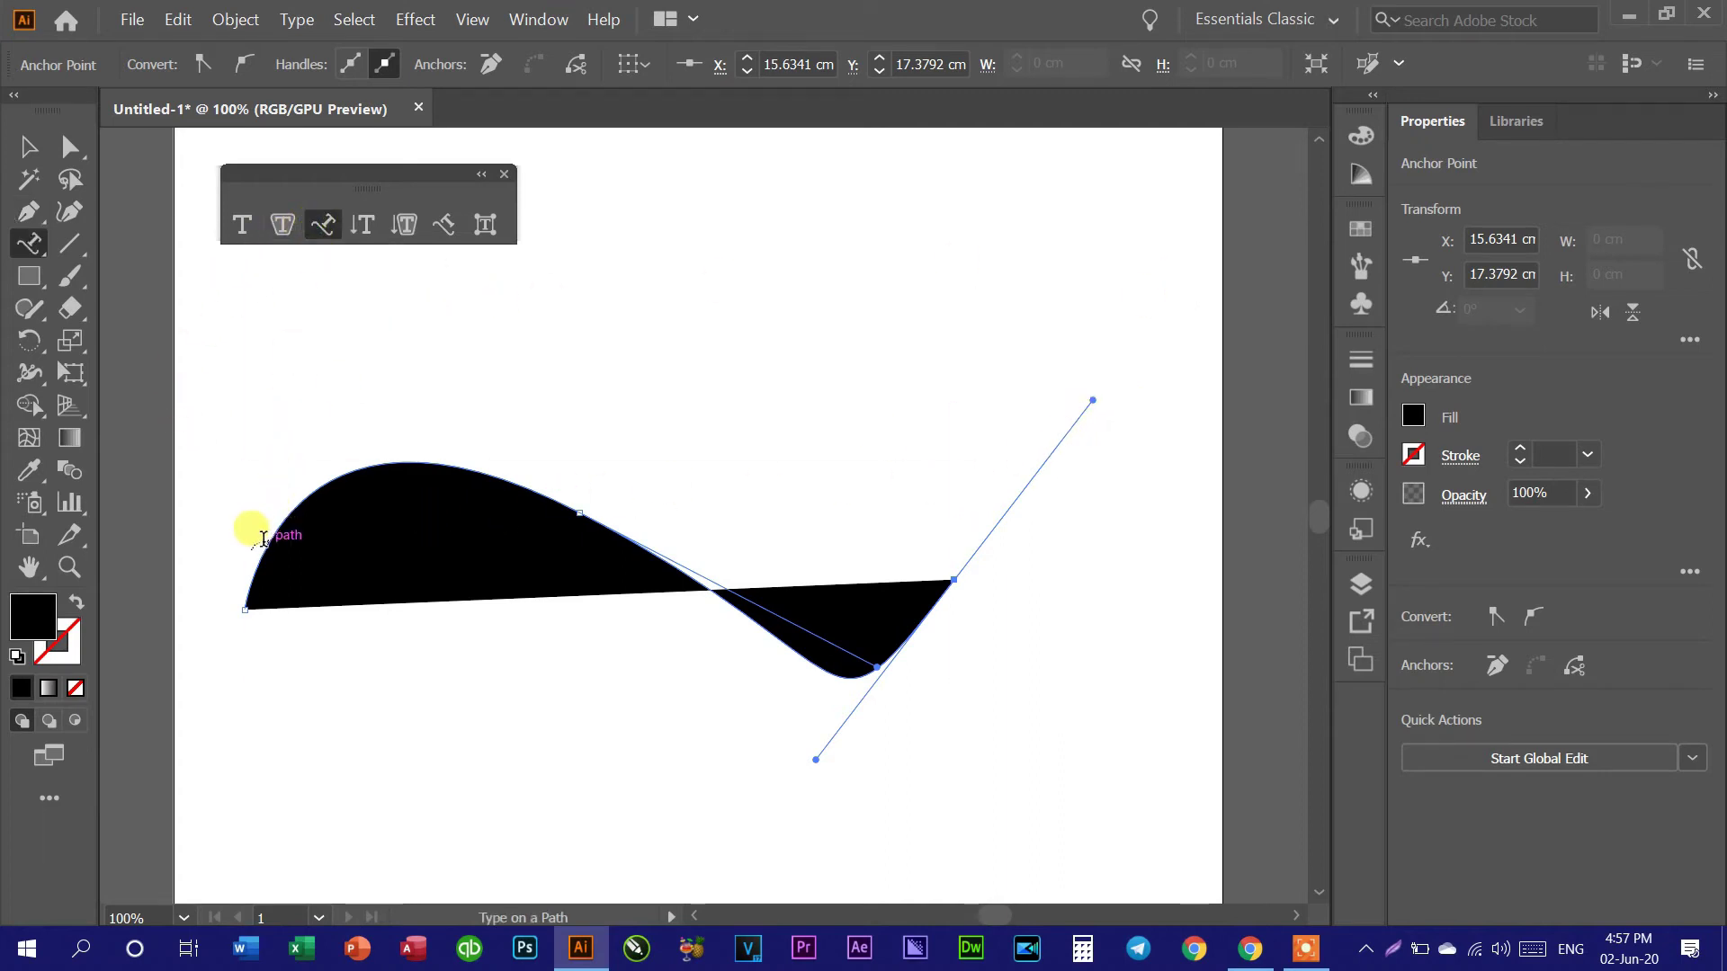
left_click(244, 598)
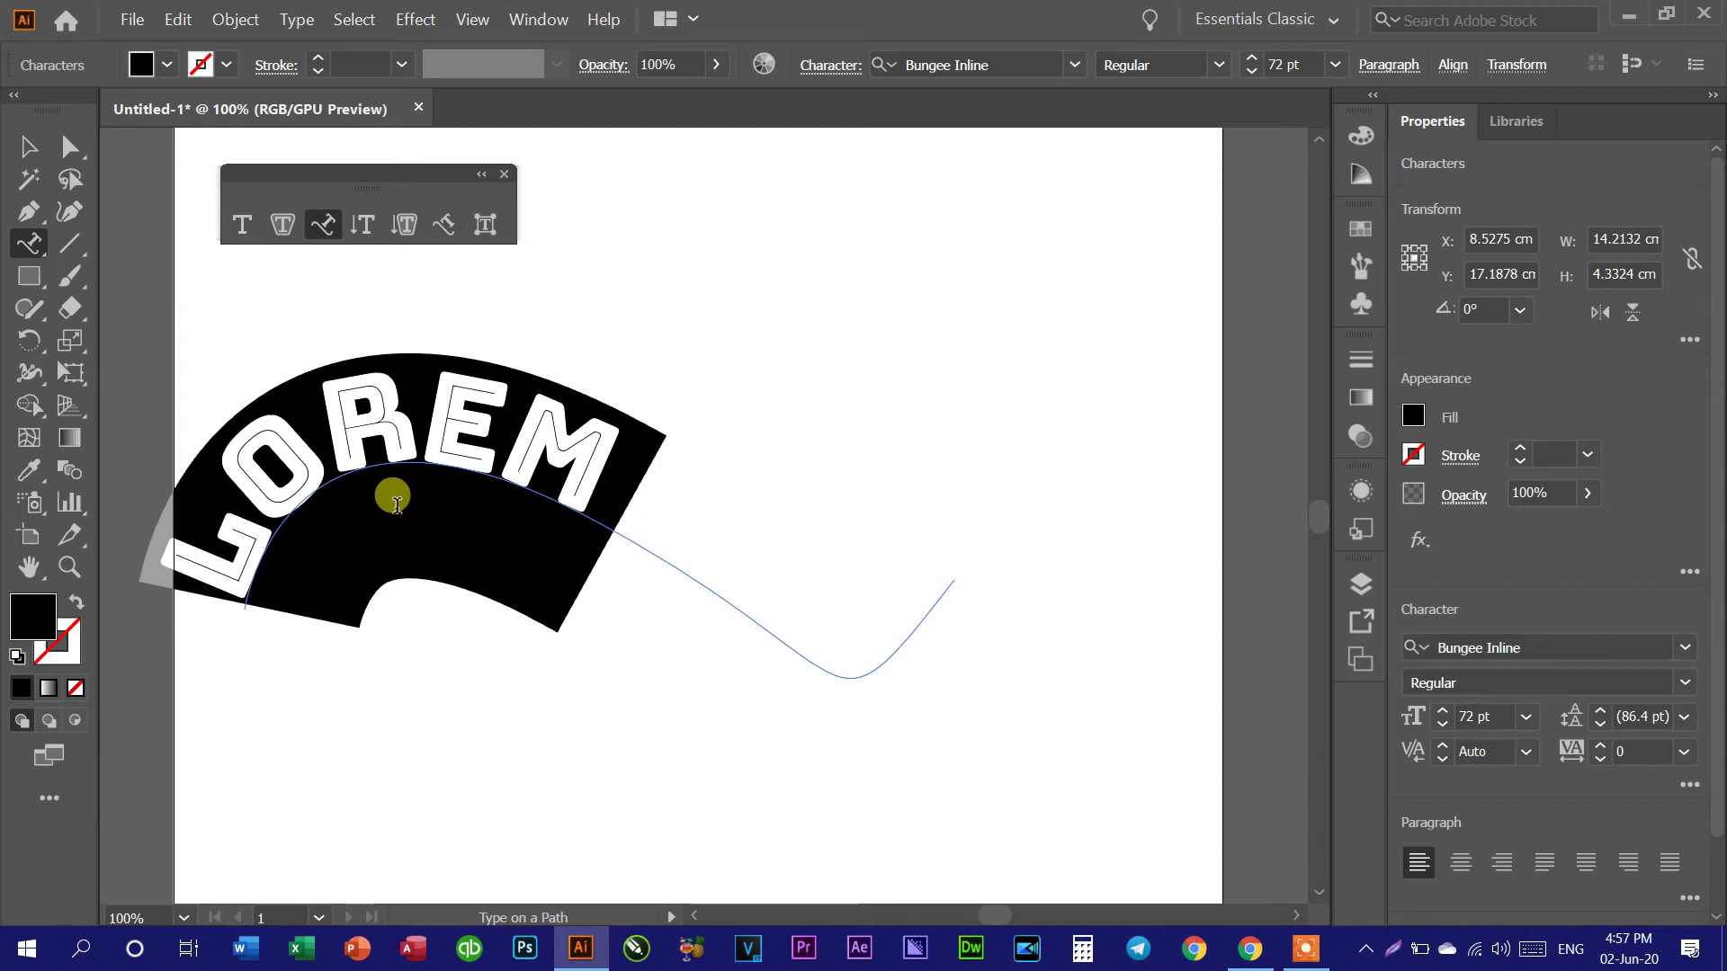
type("I LOVE")
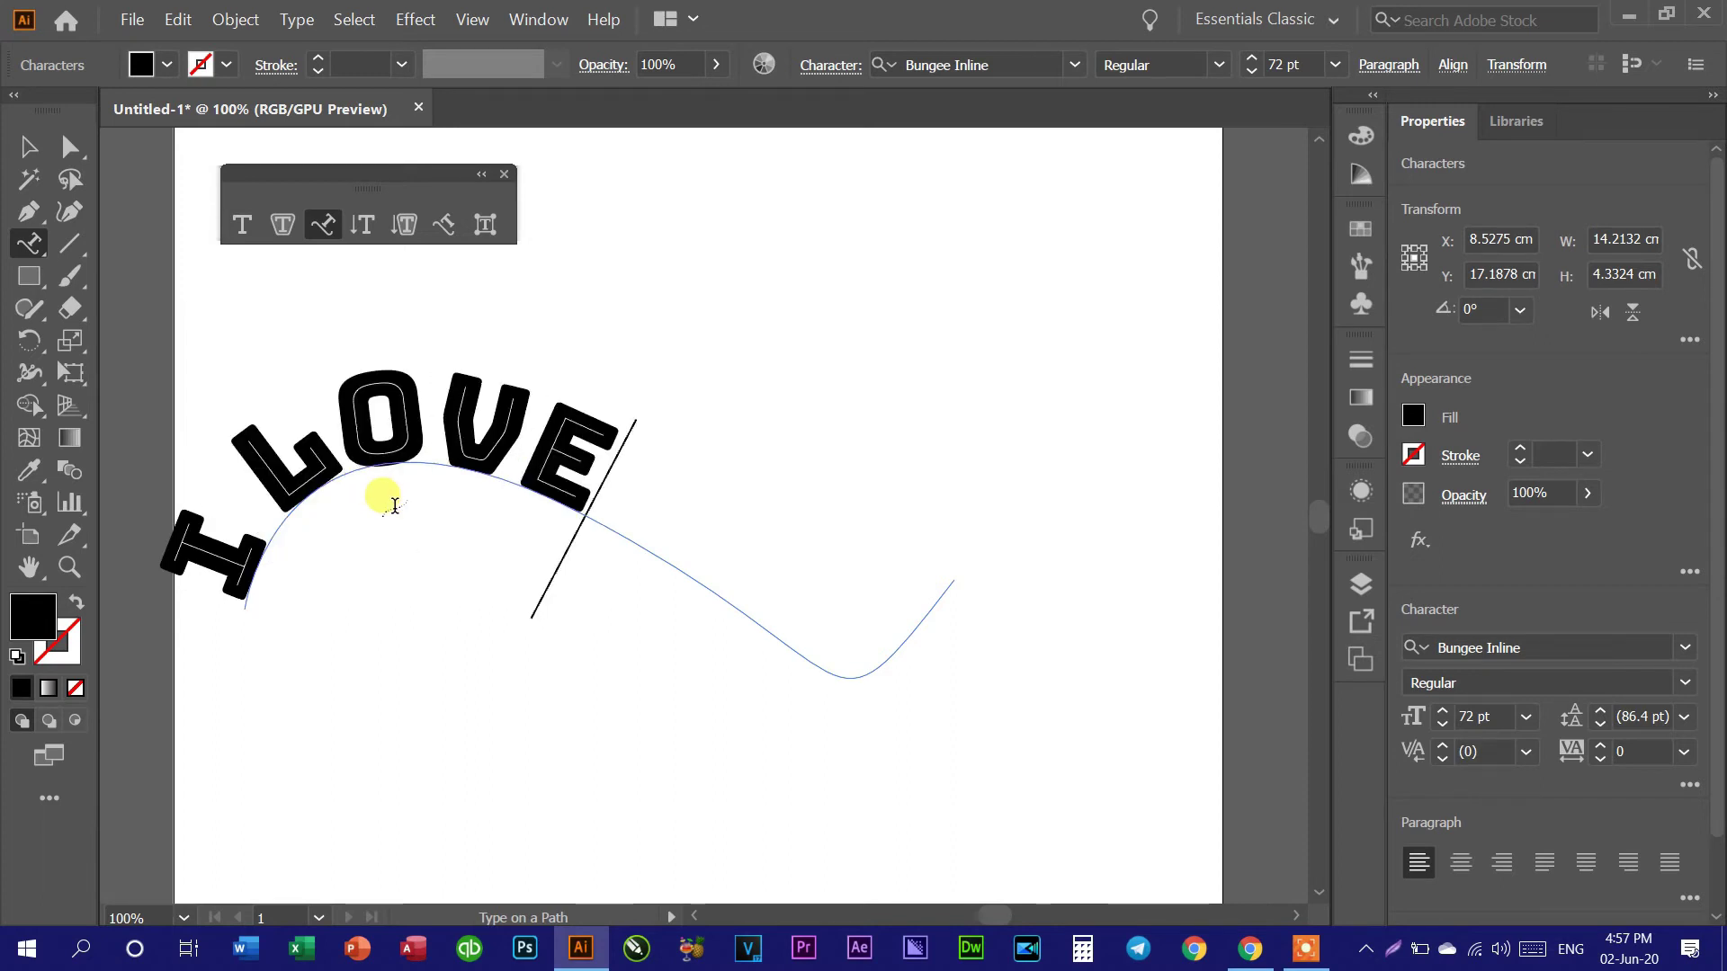
type(" YOU")
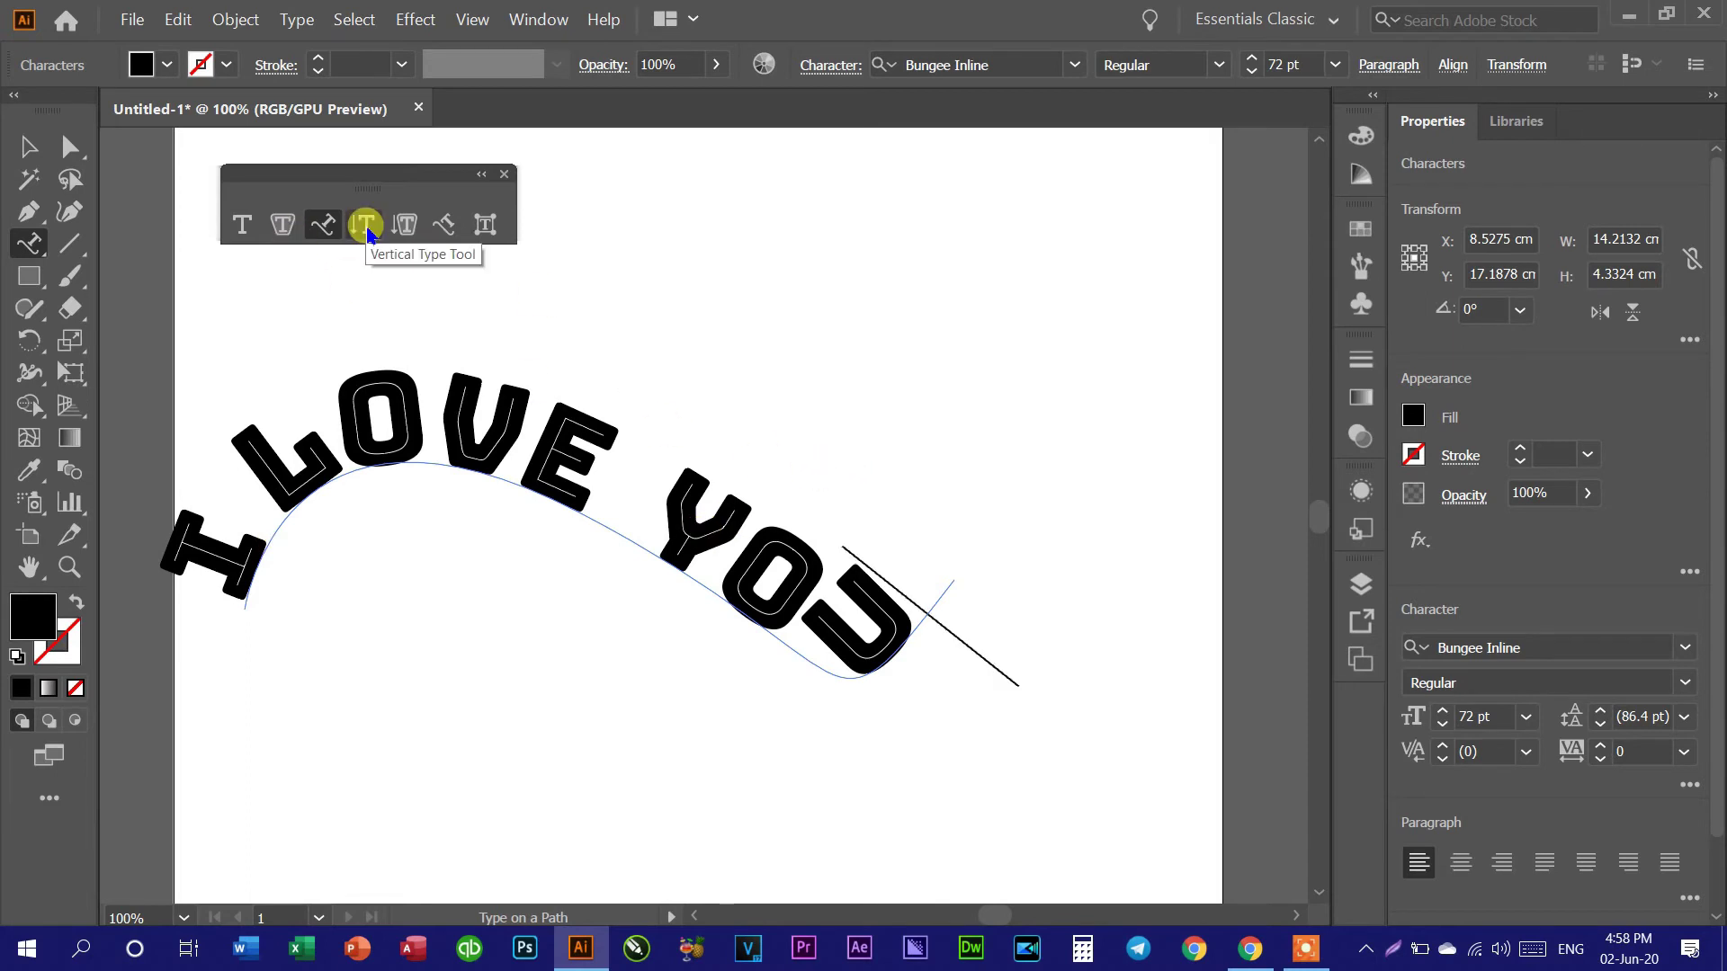
left_click(18, 284)
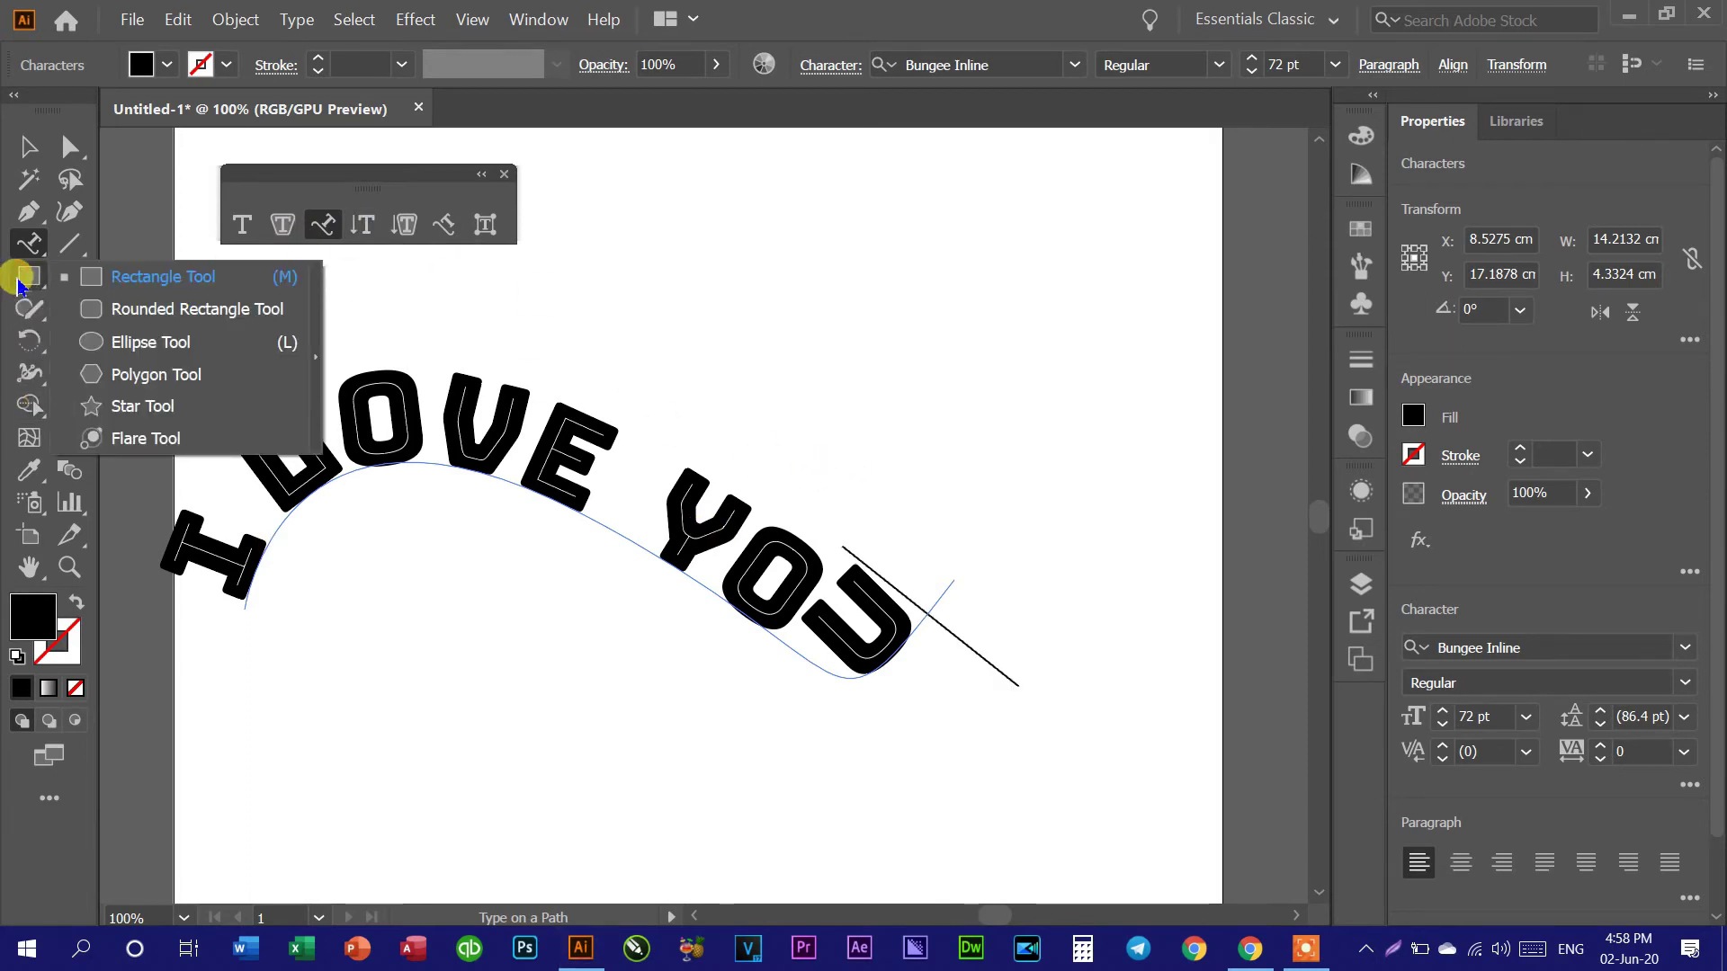
Step: Draw a large circle, about 10.25 cm, to the right of the curved text
left_click(115, 346)
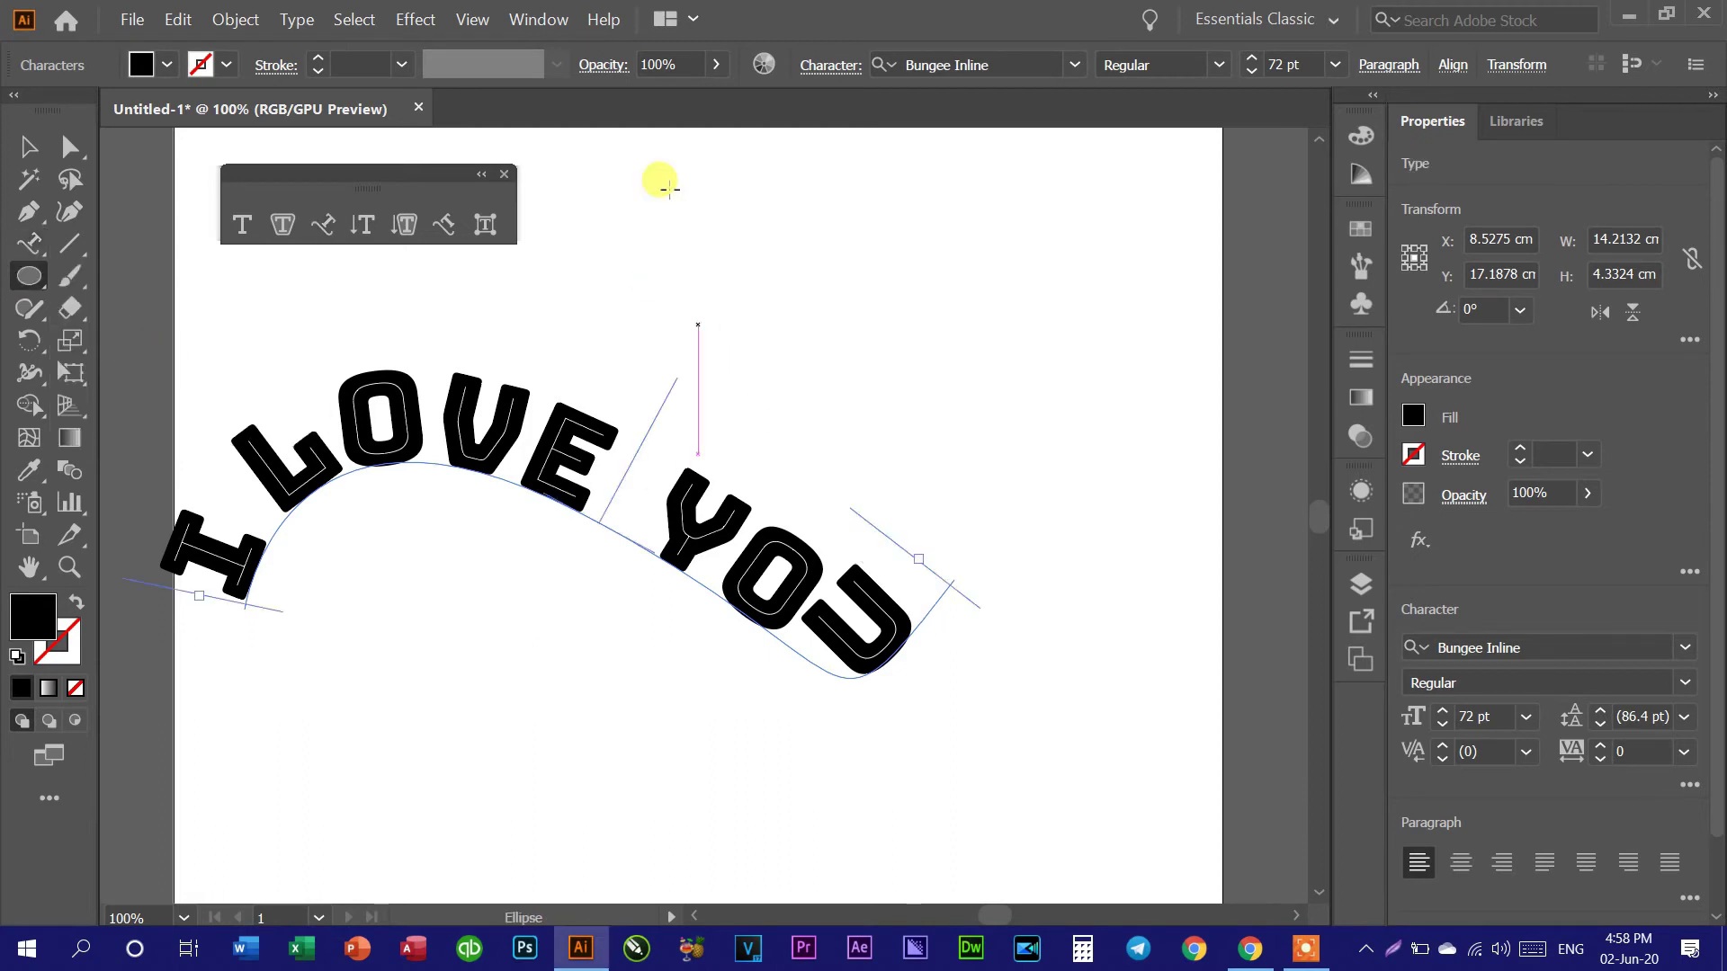
left_click_drag(669, 189, 931, 563)
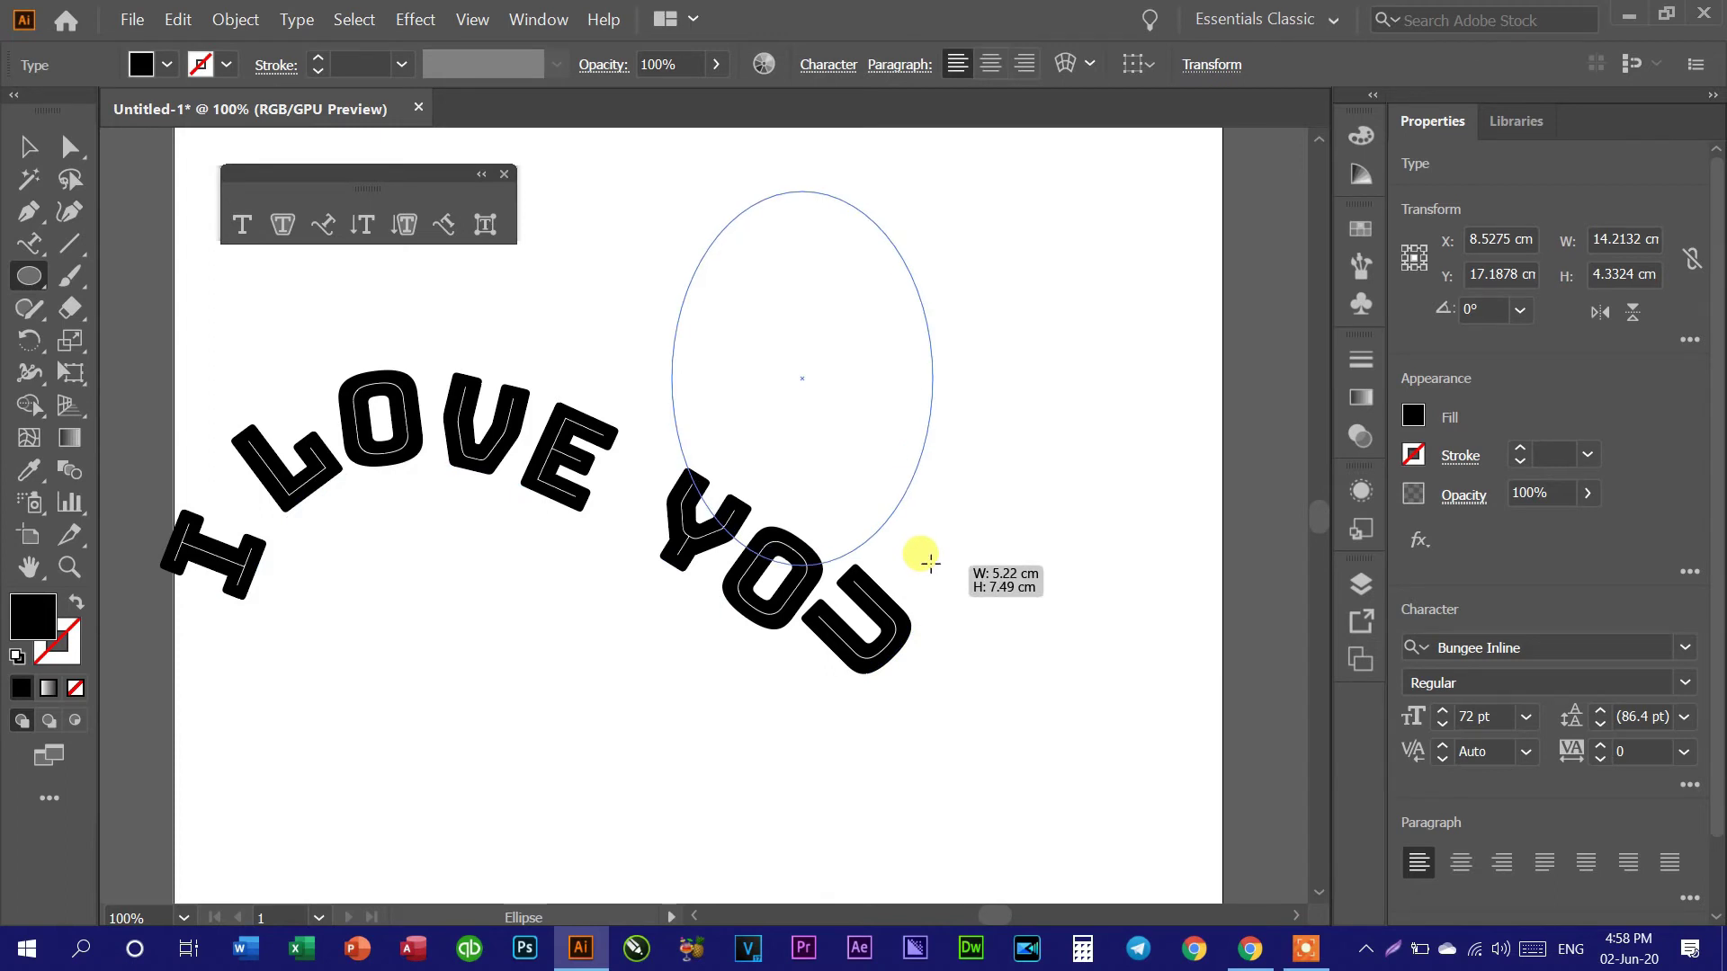
left_click_drag(931, 563, 1082, 701)
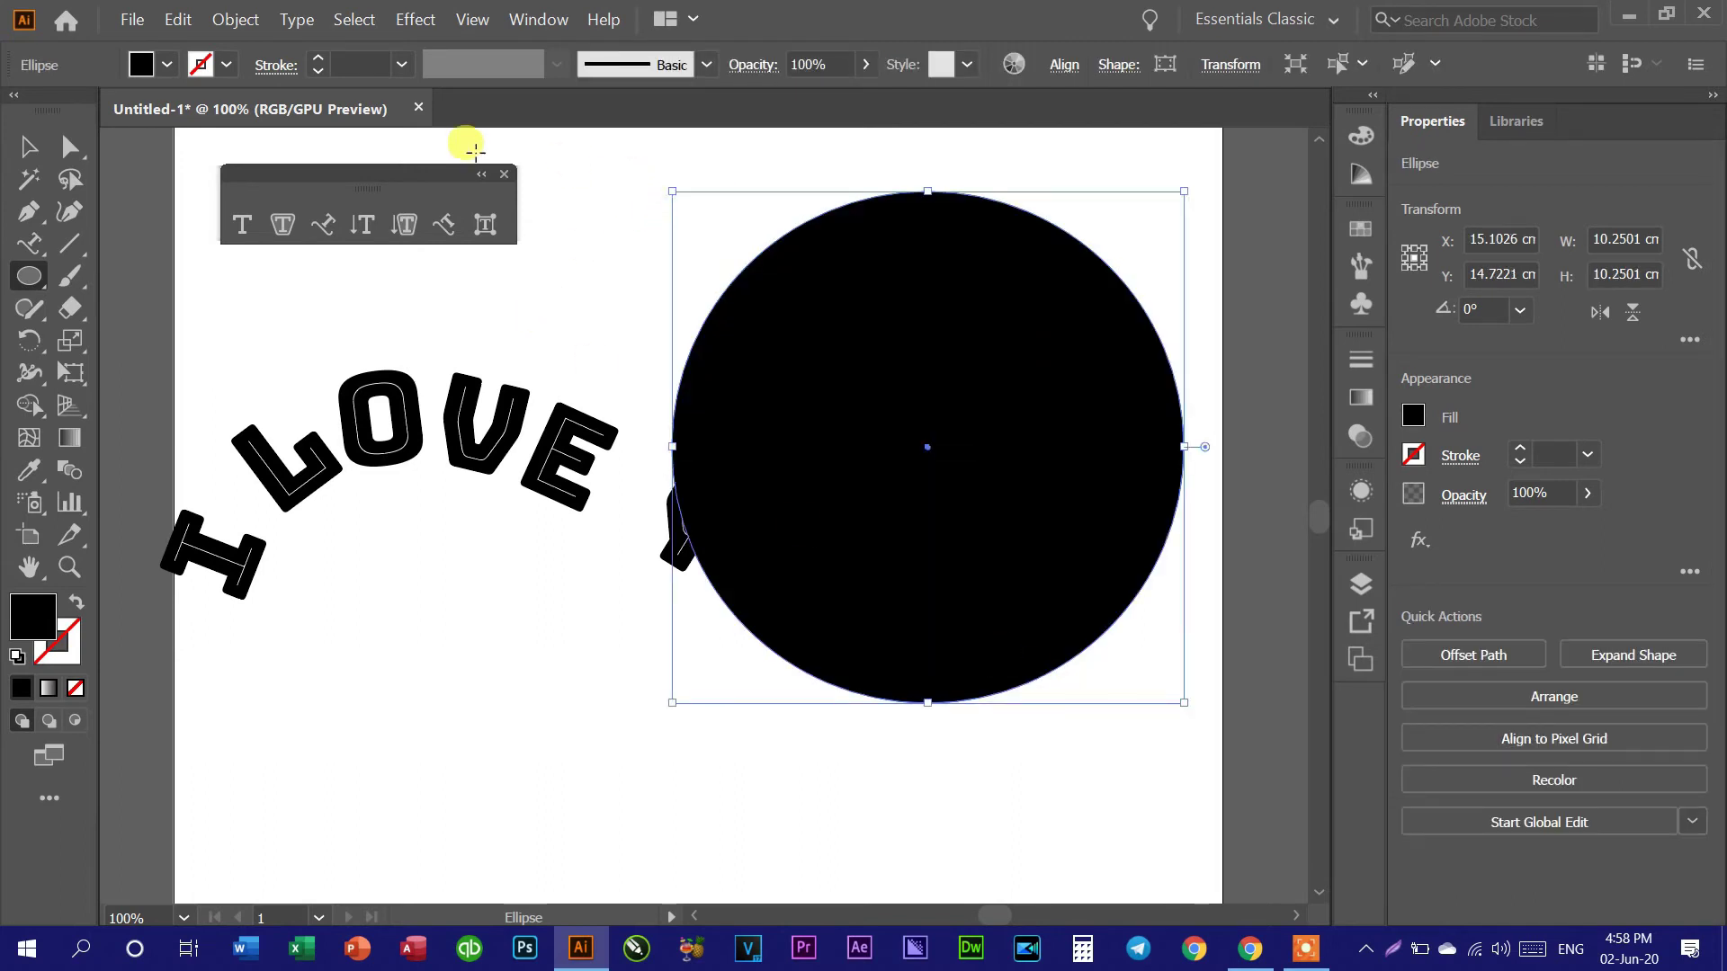
Step: Type 'SALAREAN' as path type around the circle's edge
left_click(324, 232)
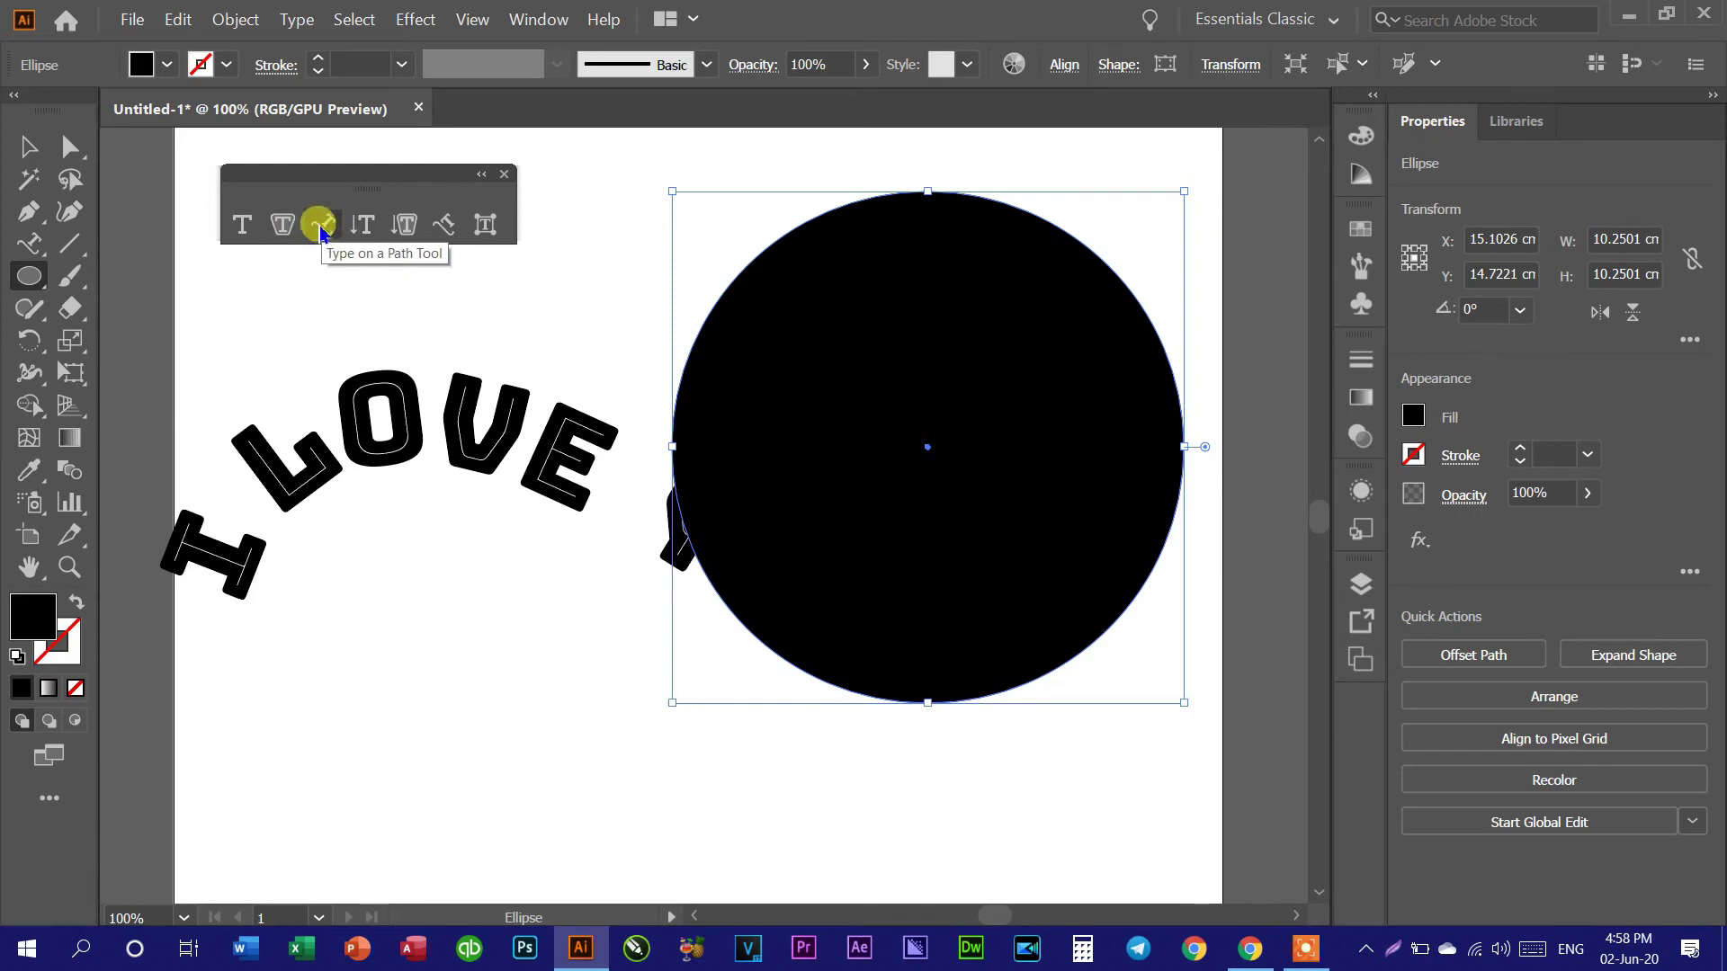
left_click(321, 227)
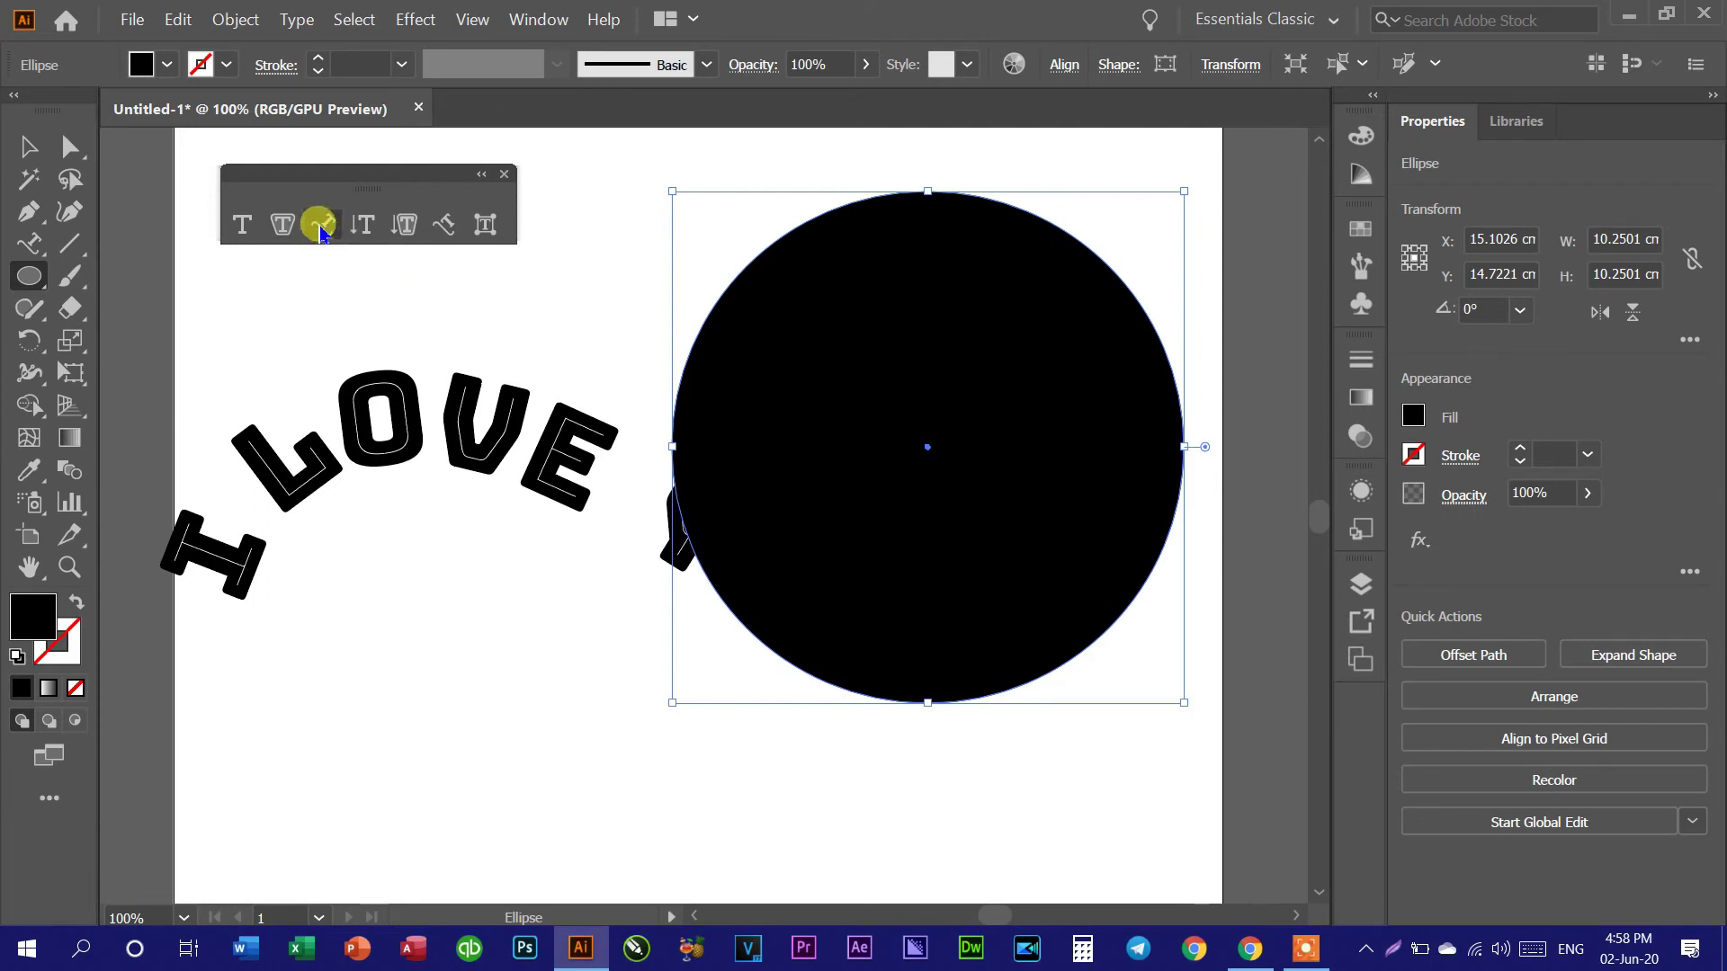
left_click(690, 344)
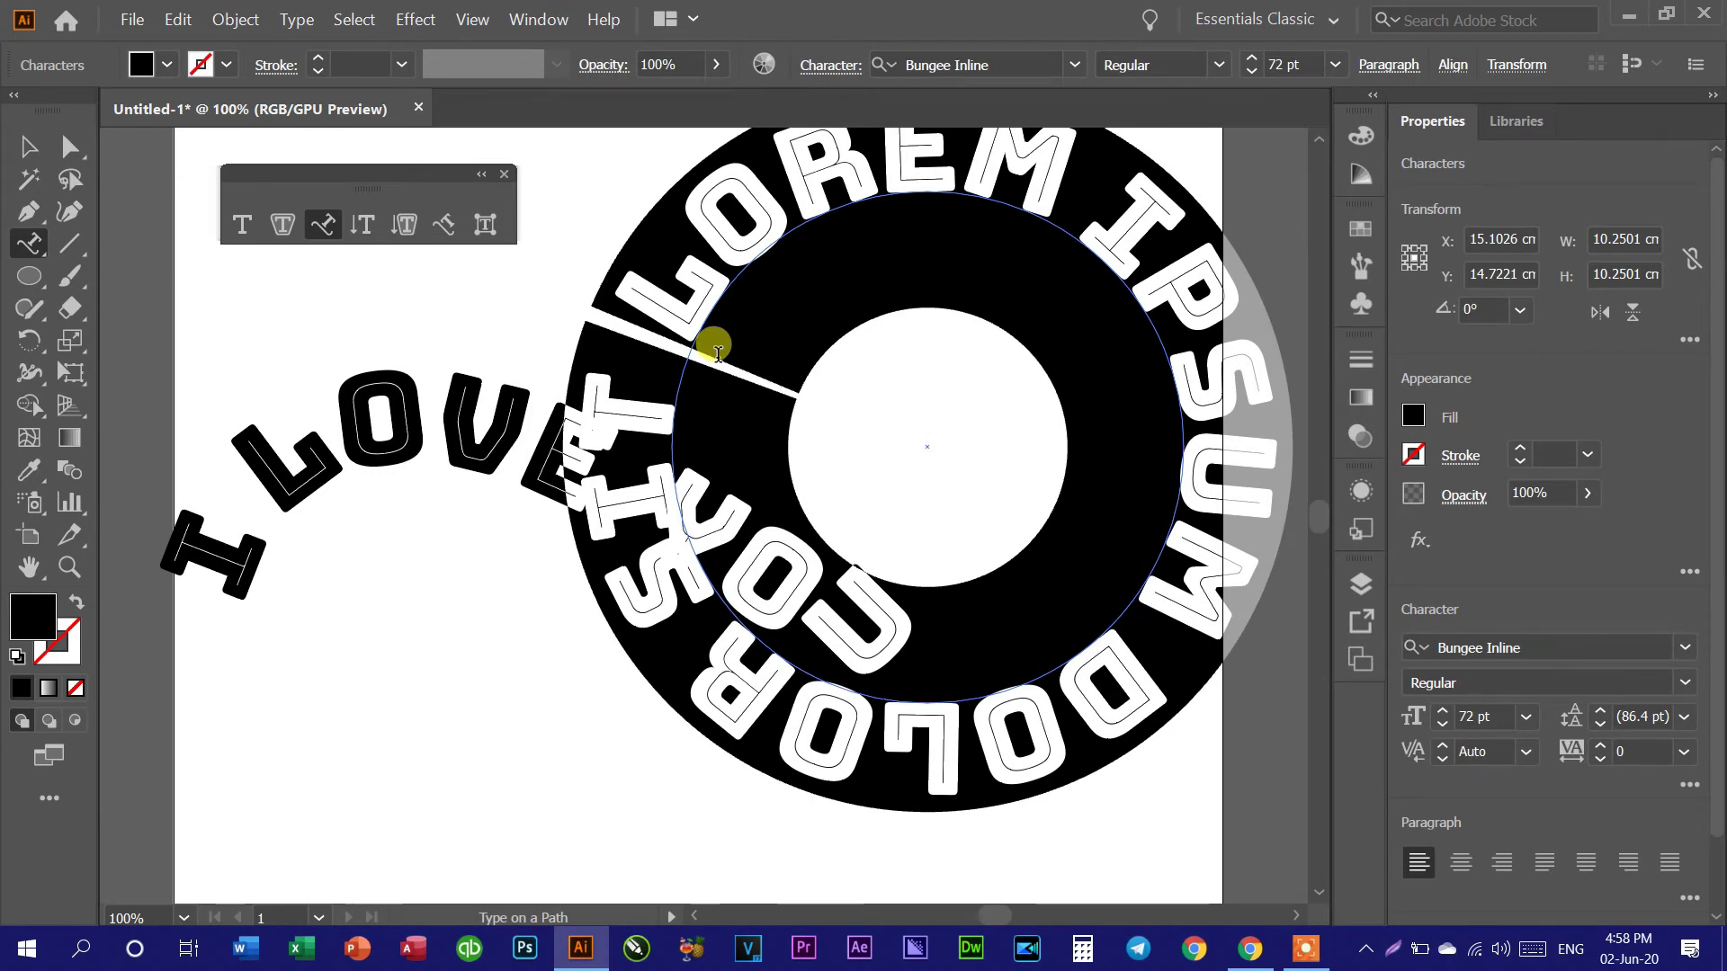
type("S")
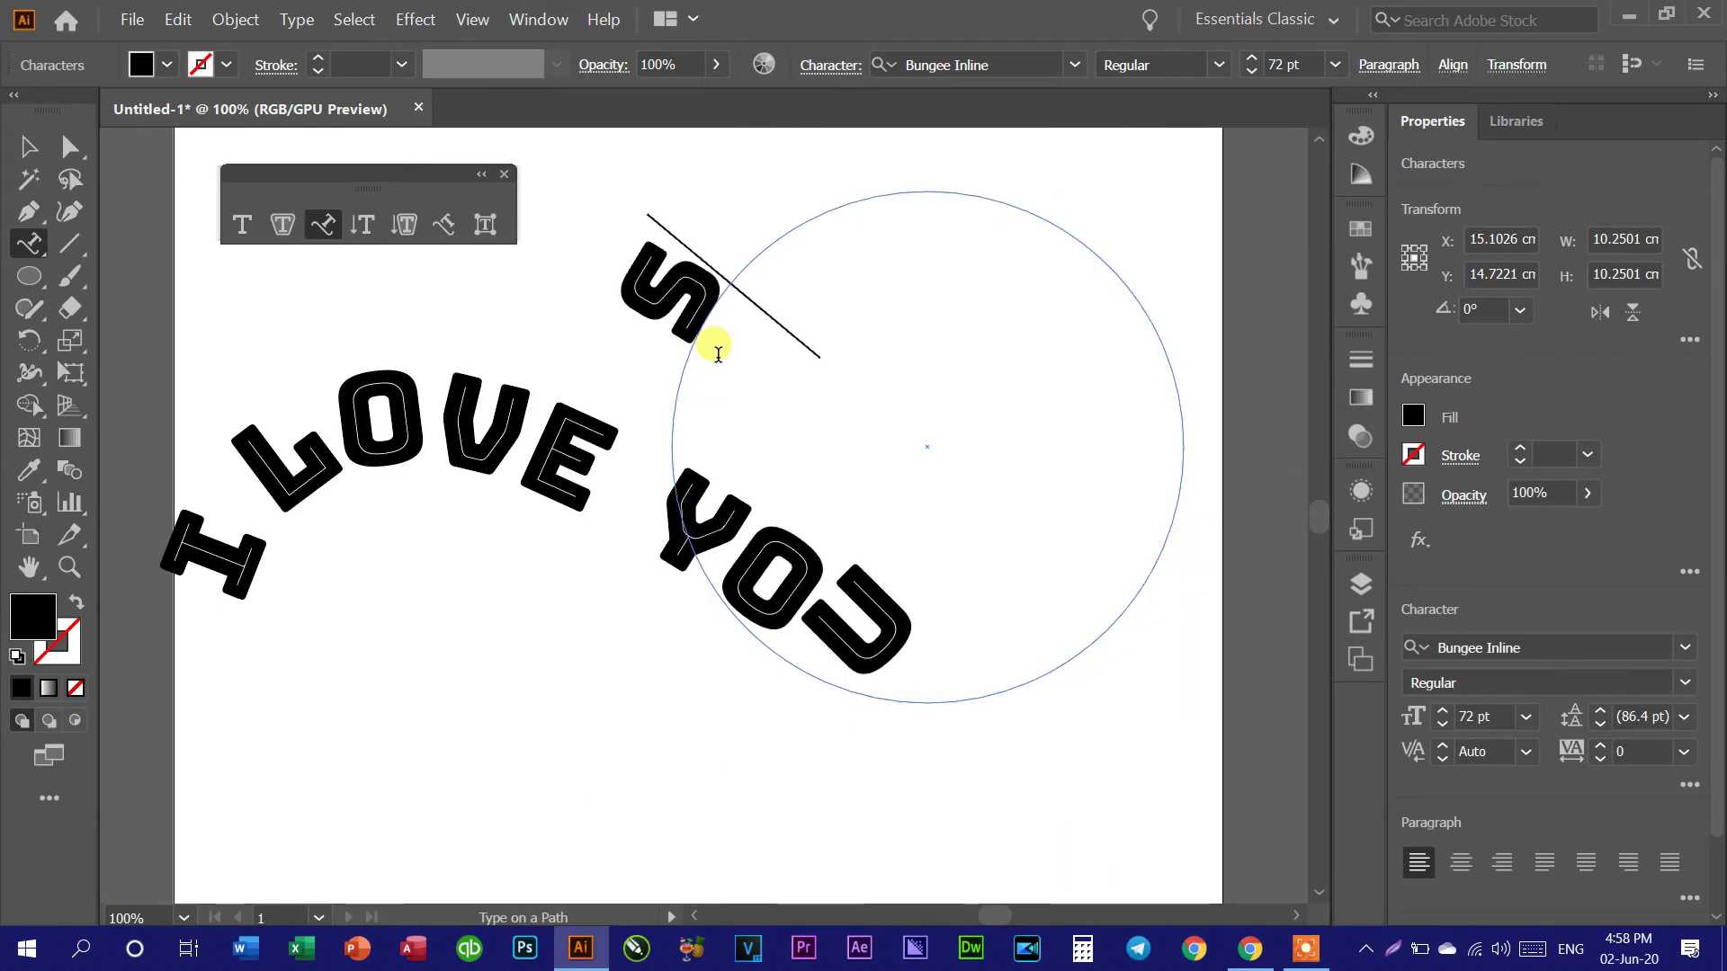
type("ALA")
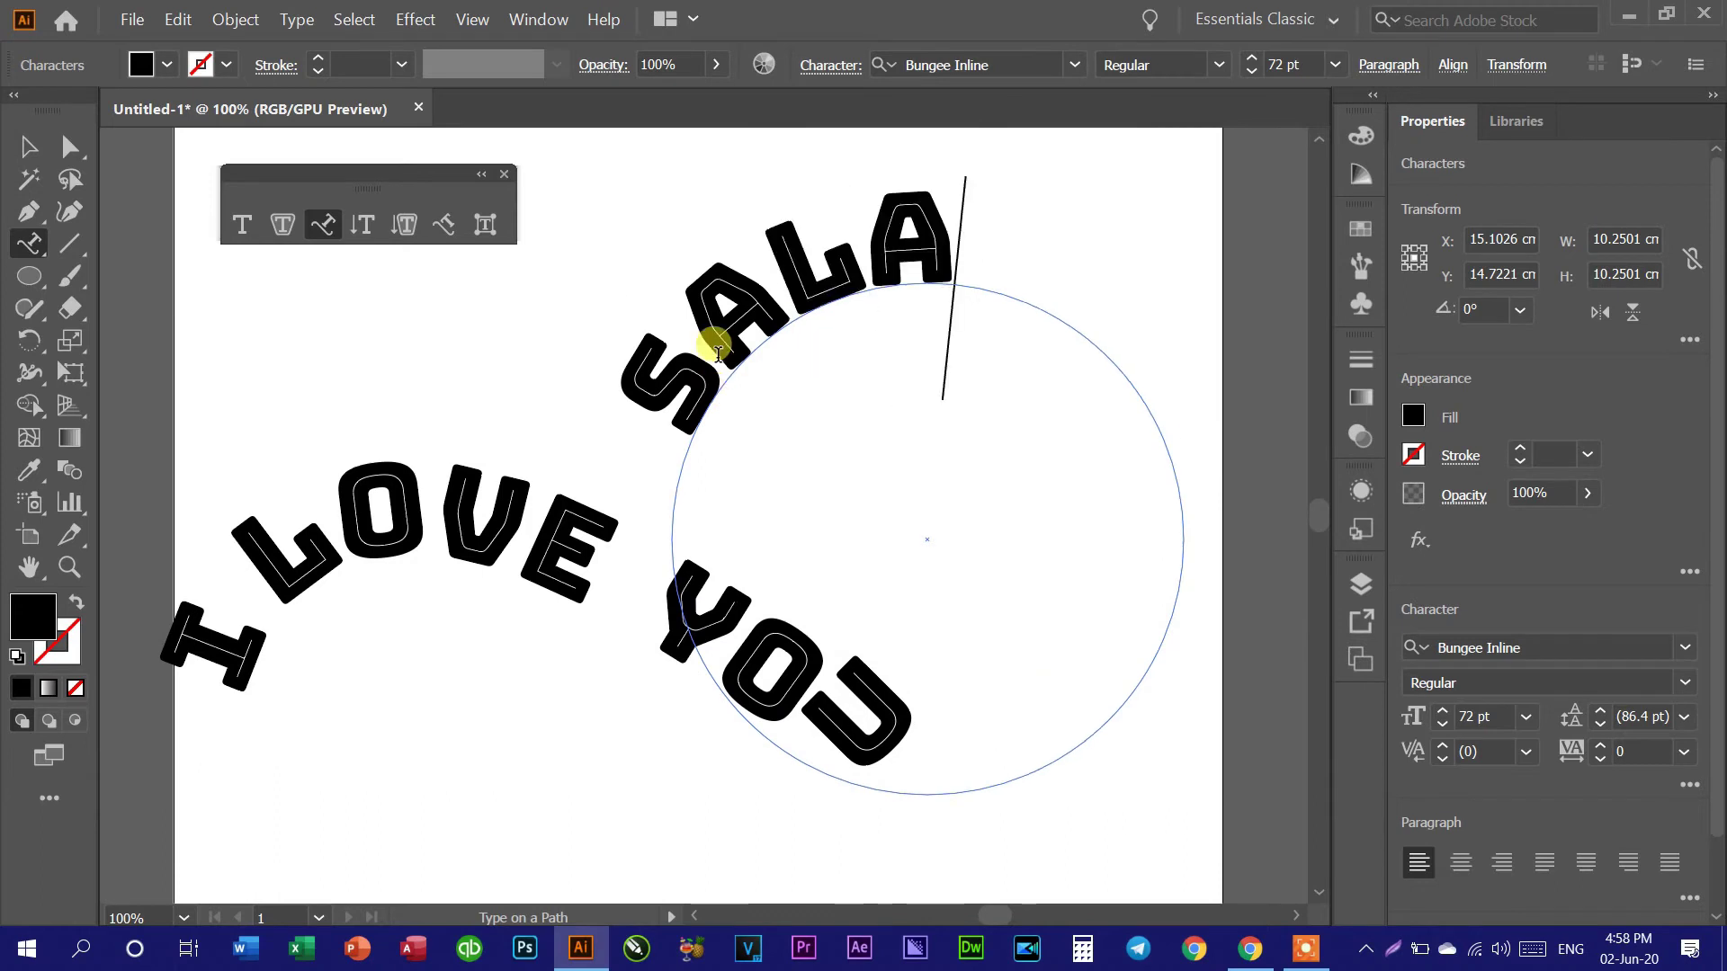
type("REAN")
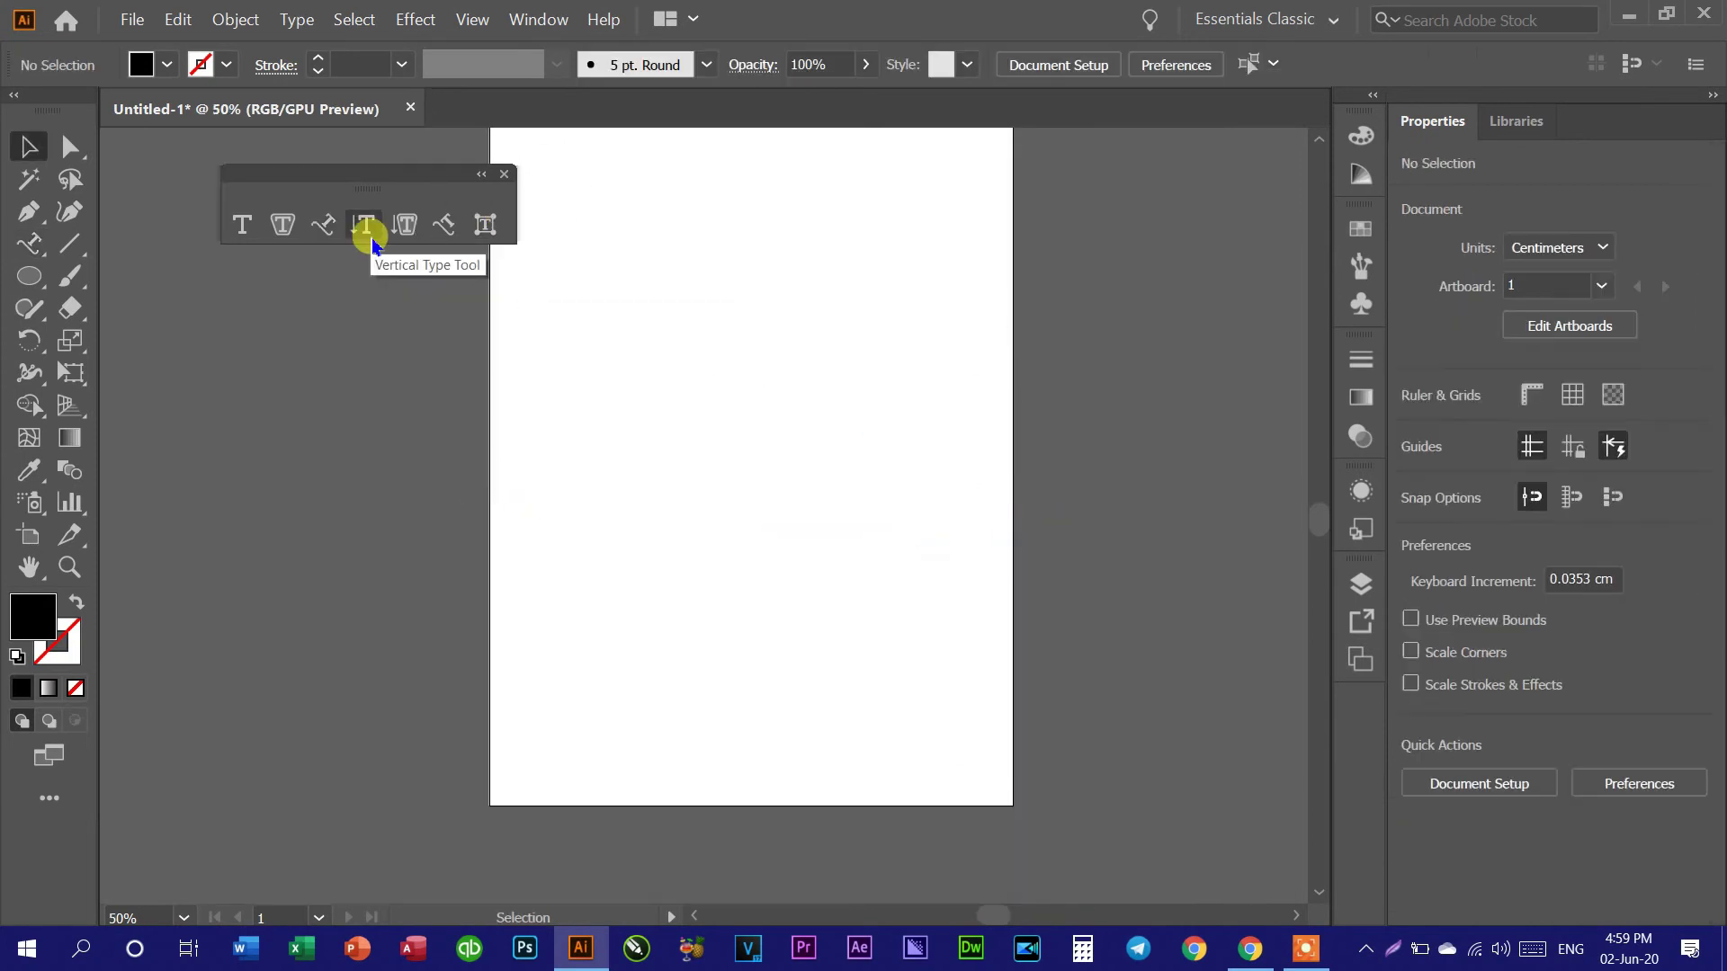
Step: Start a vertical type line near the page top reading 'I LOVE YOU'
left_click(368, 236)
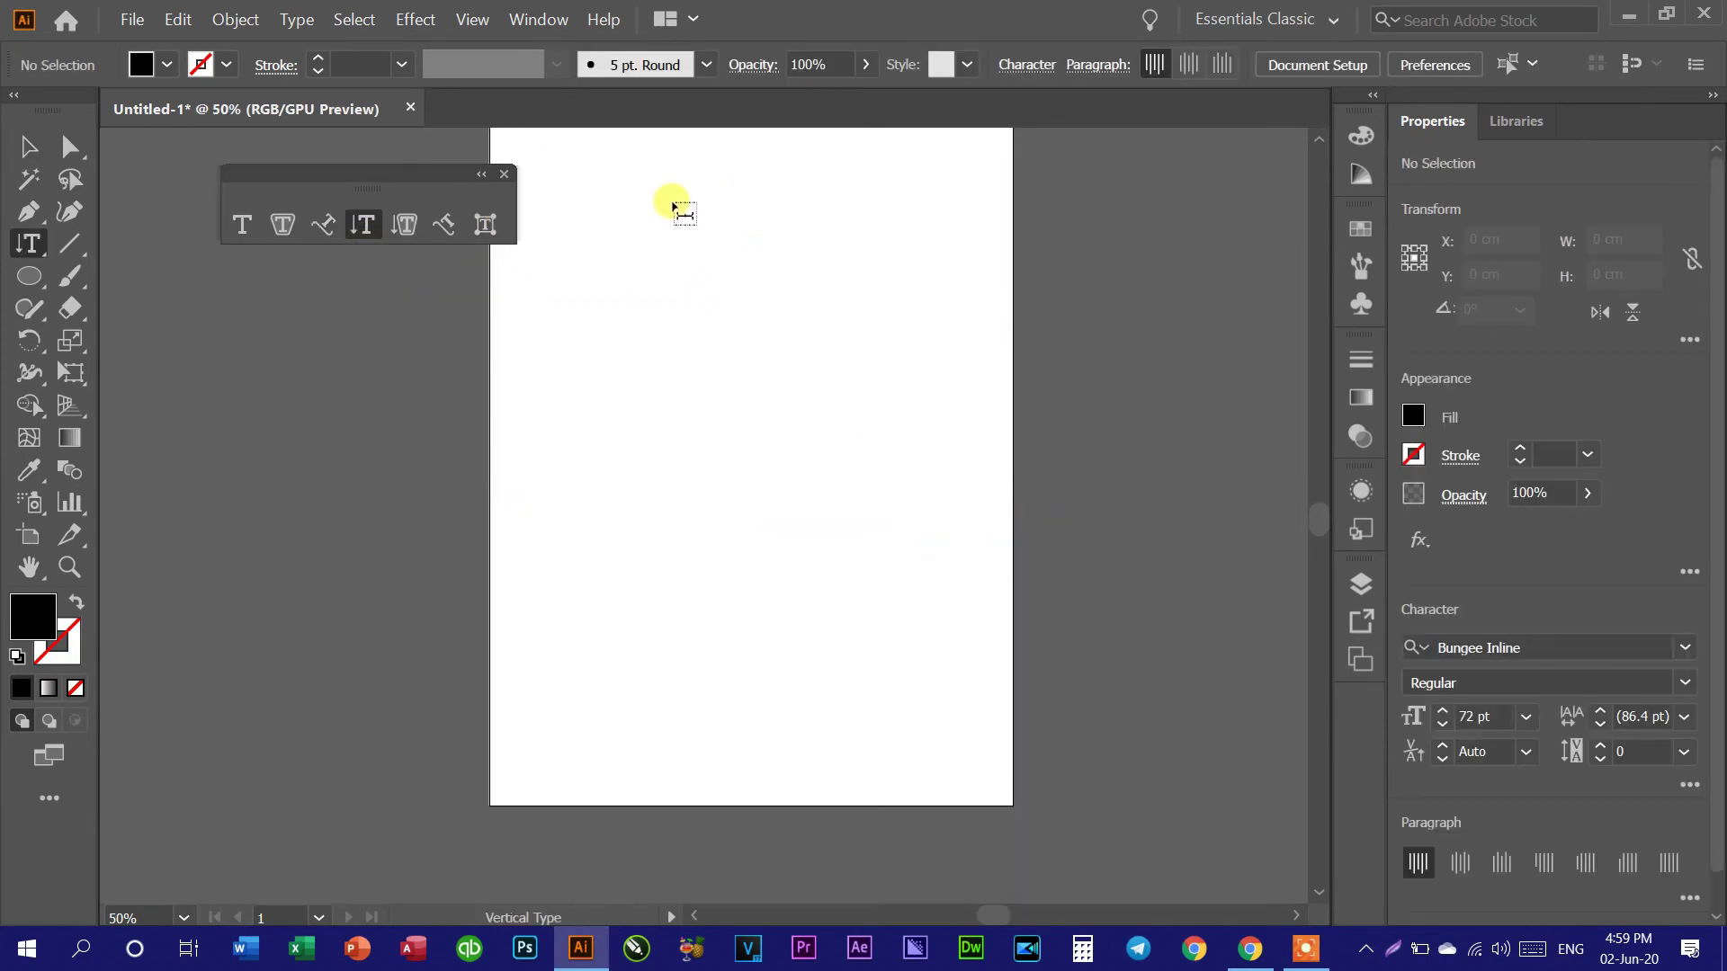
left_click(703, 210)
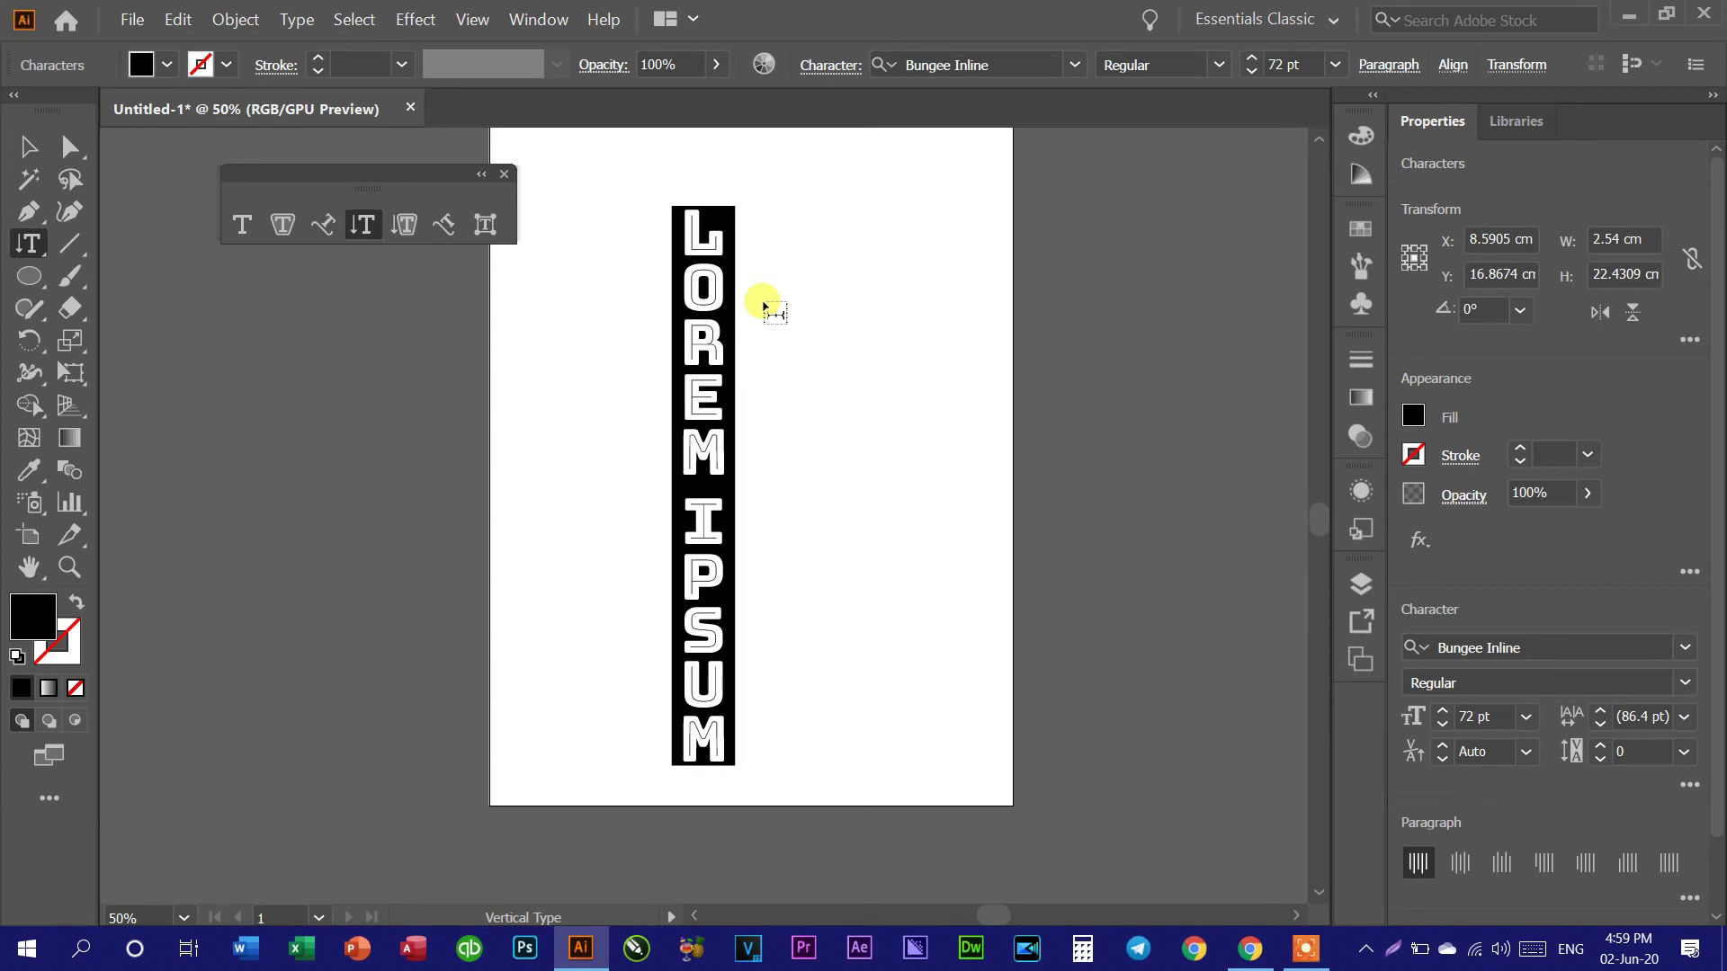
type("I LO")
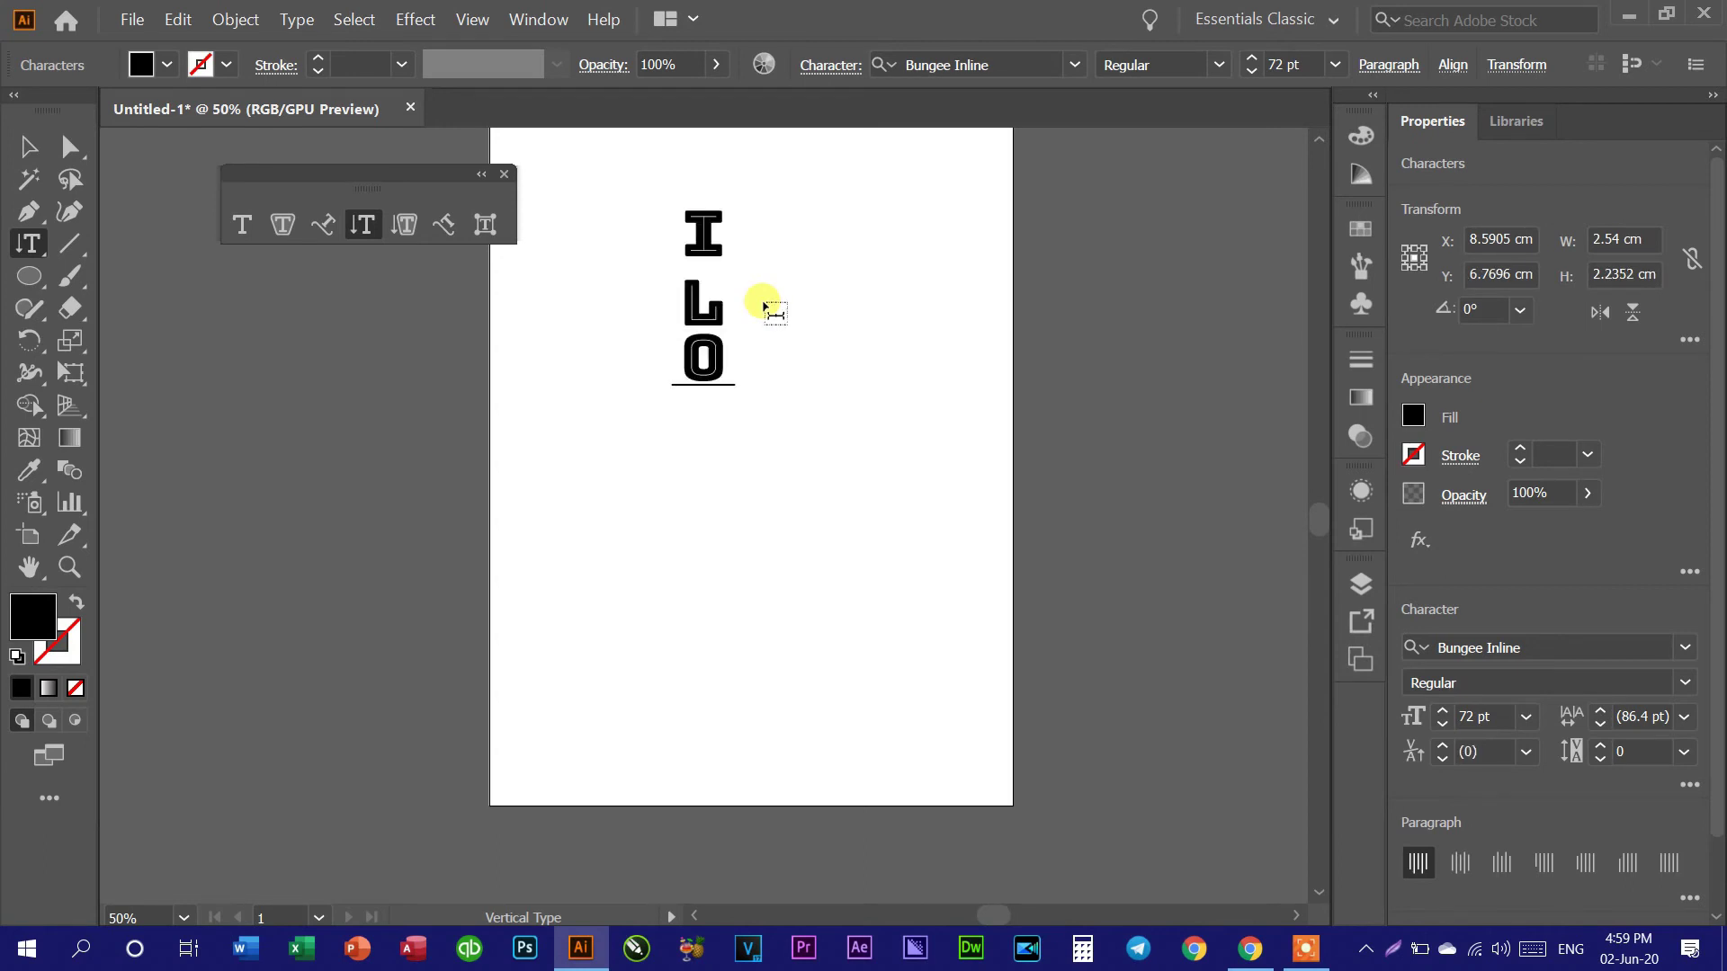
type("VE")
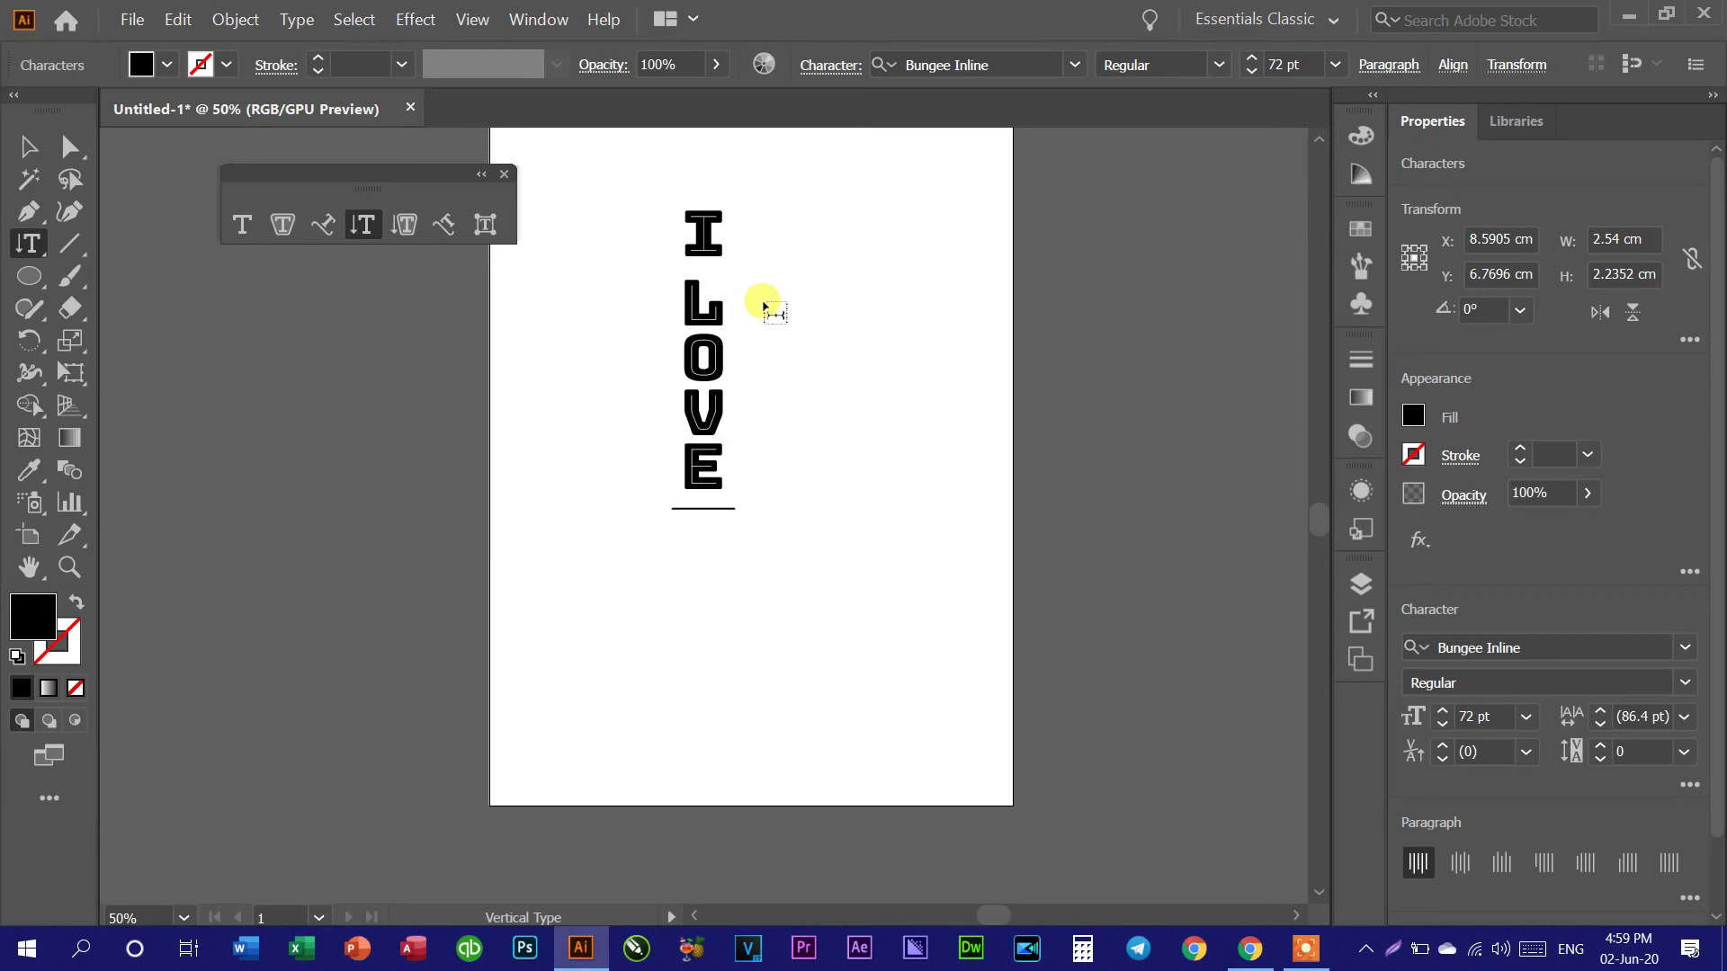
type(" YOU")
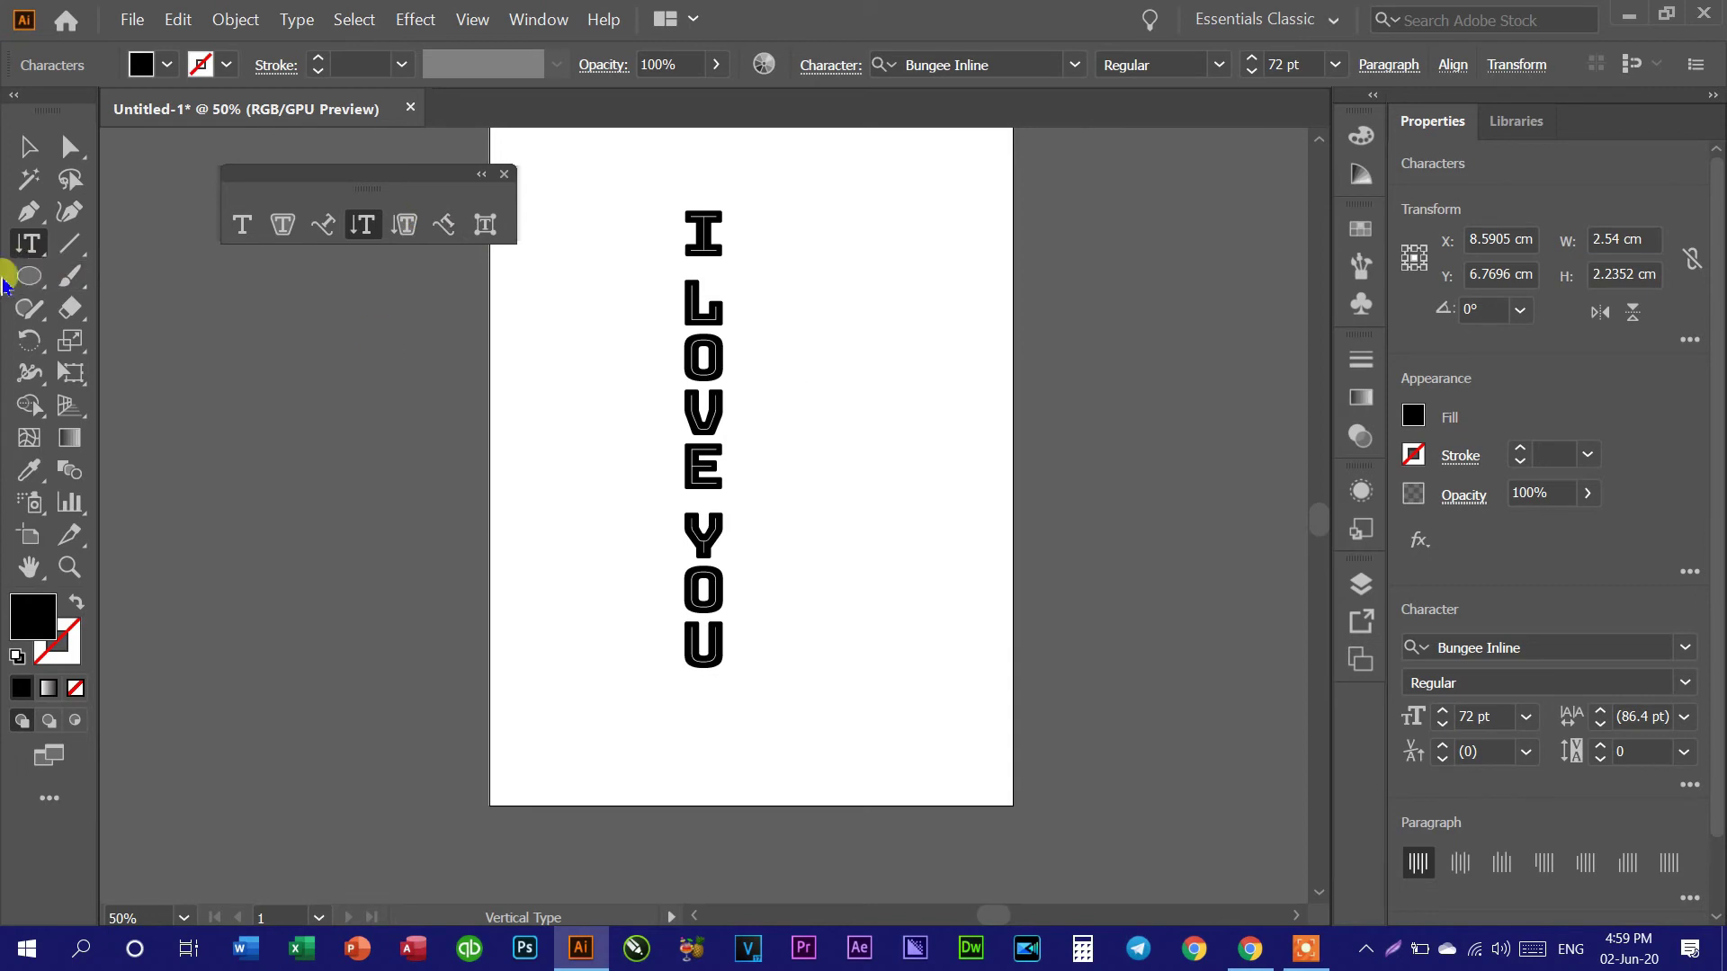
Step: Draw a tall rounded rectangle to the right of the vertical text
left_click(30, 278)
left_click_drag(36, 286, 169, 317)
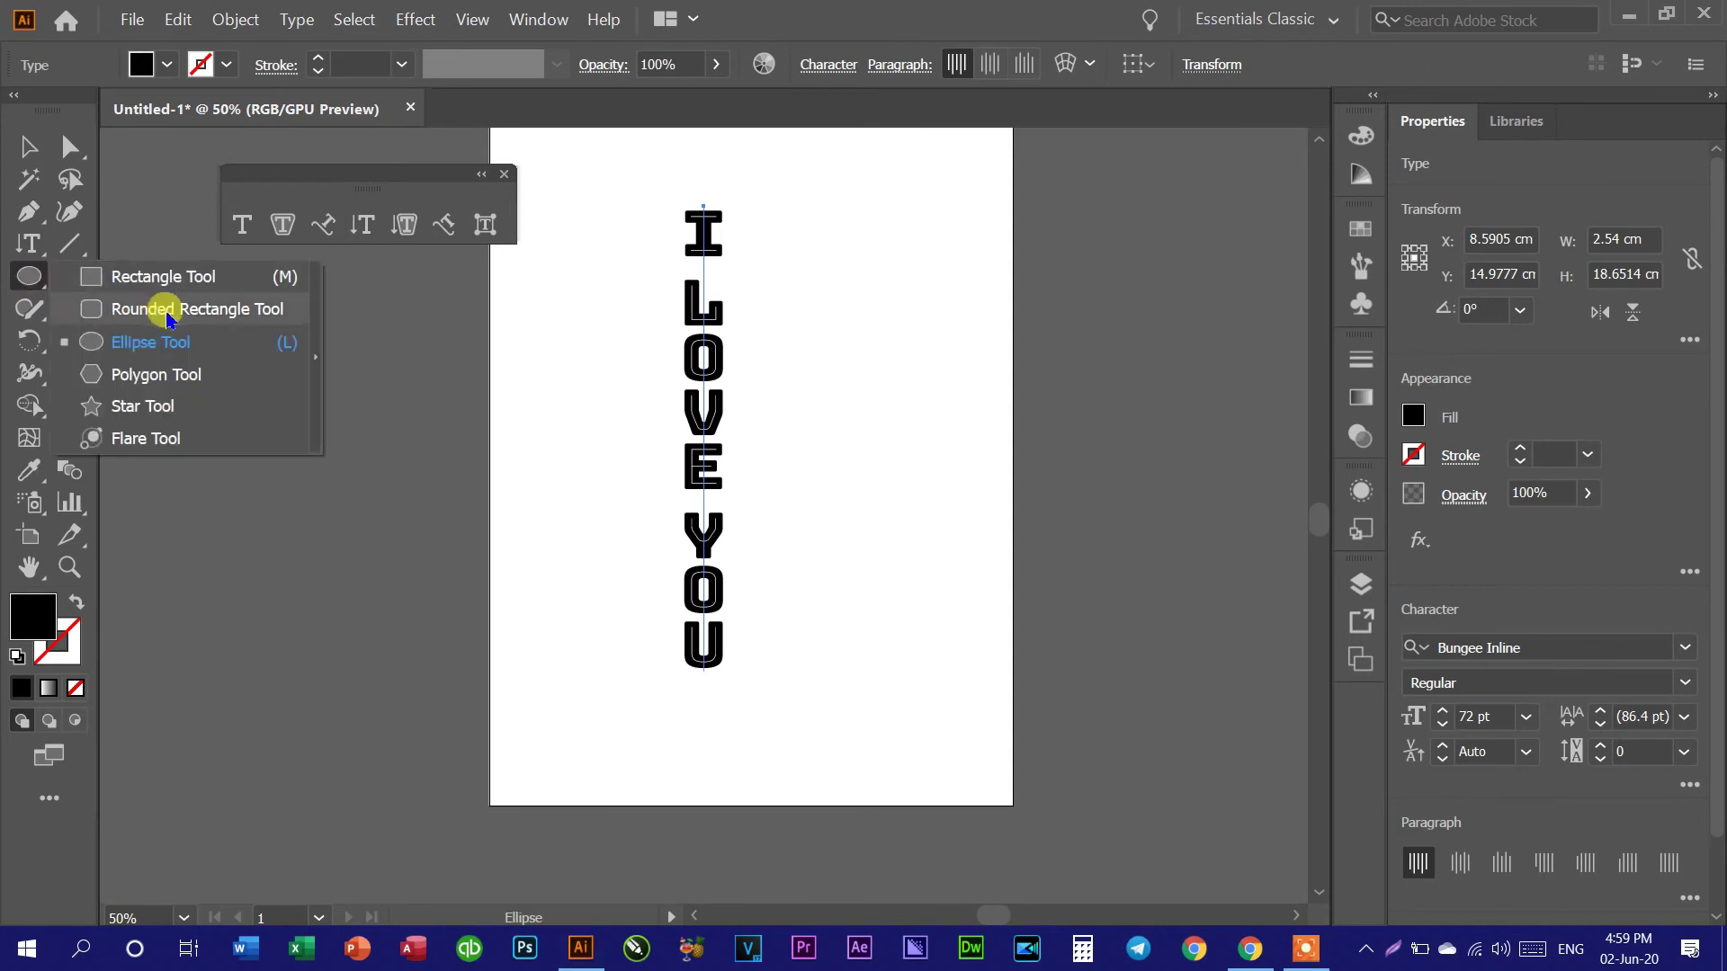
left_click(164, 312)
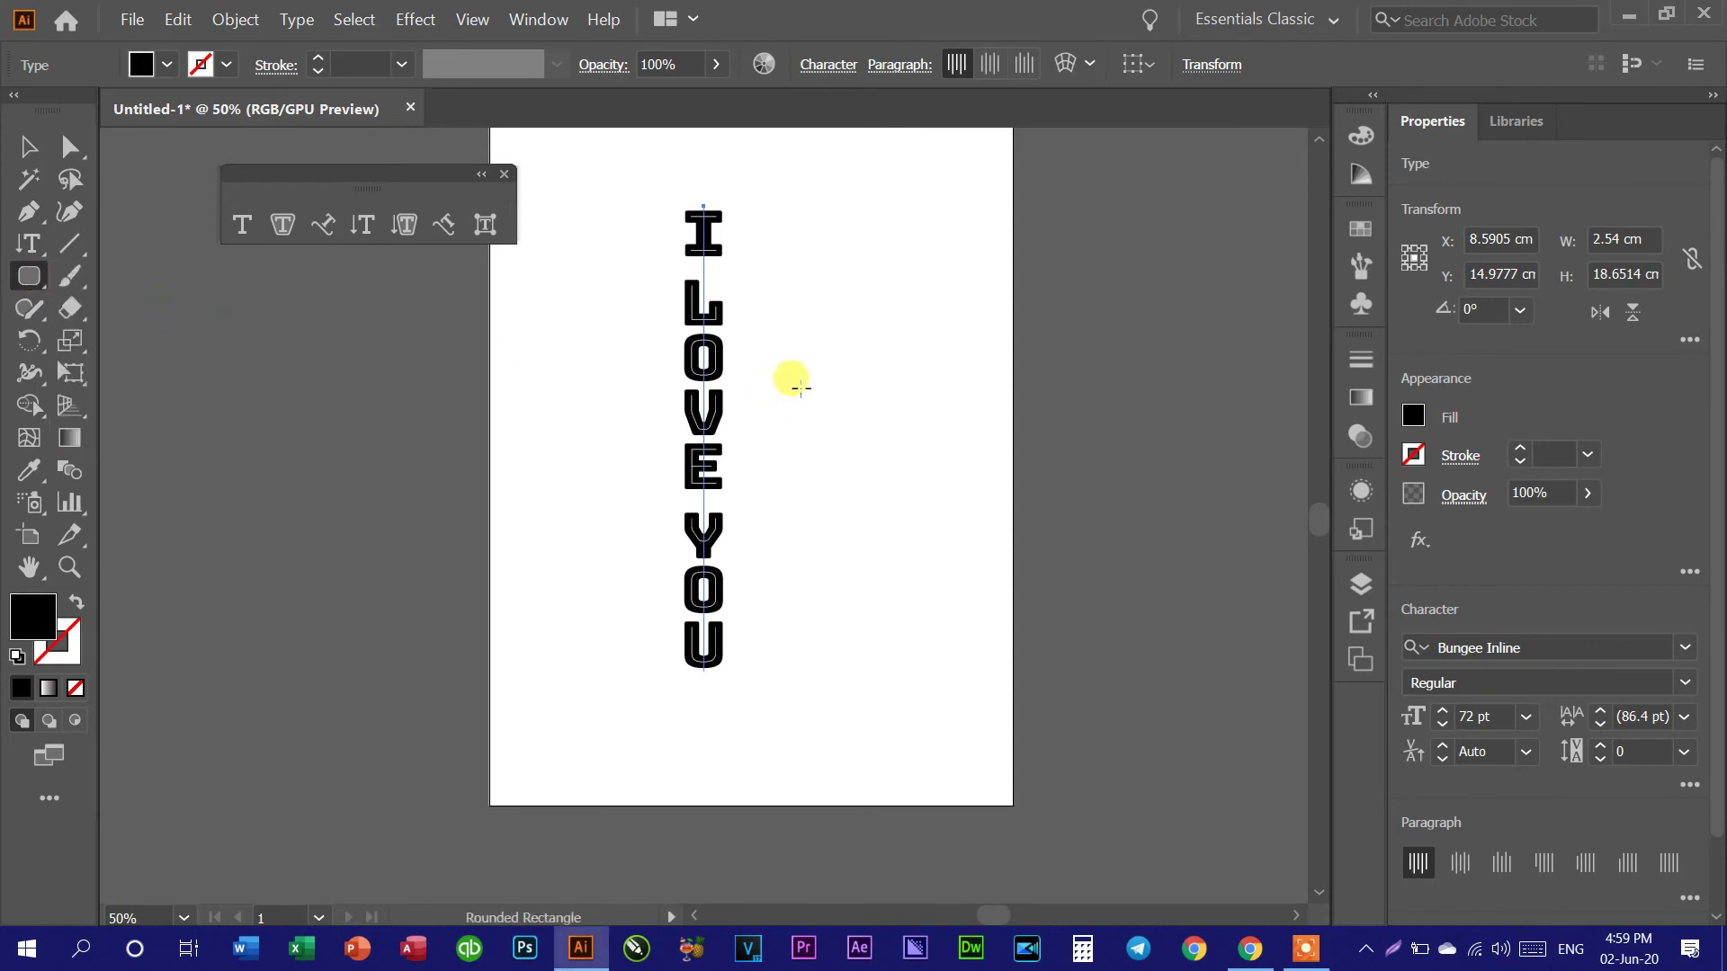
left_click_drag(766, 234, 890, 551)
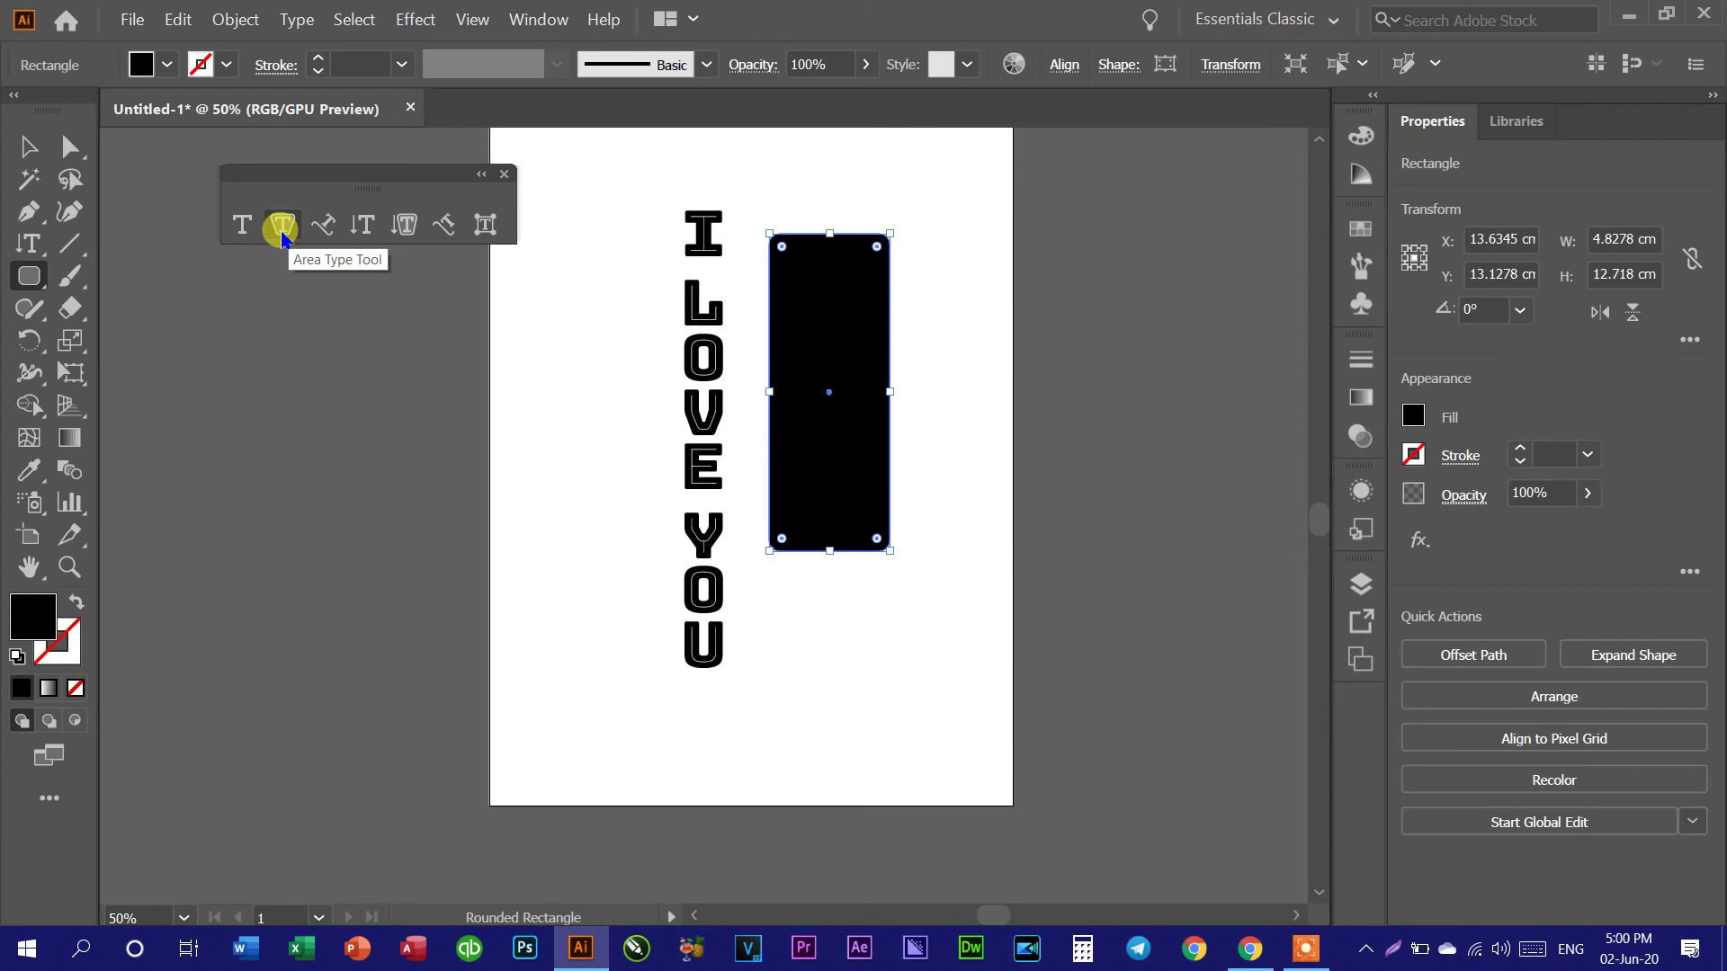
Step: Turn the rounded rectangle into vertical area type reading 'I LOVE U'
left_click(416, 236)
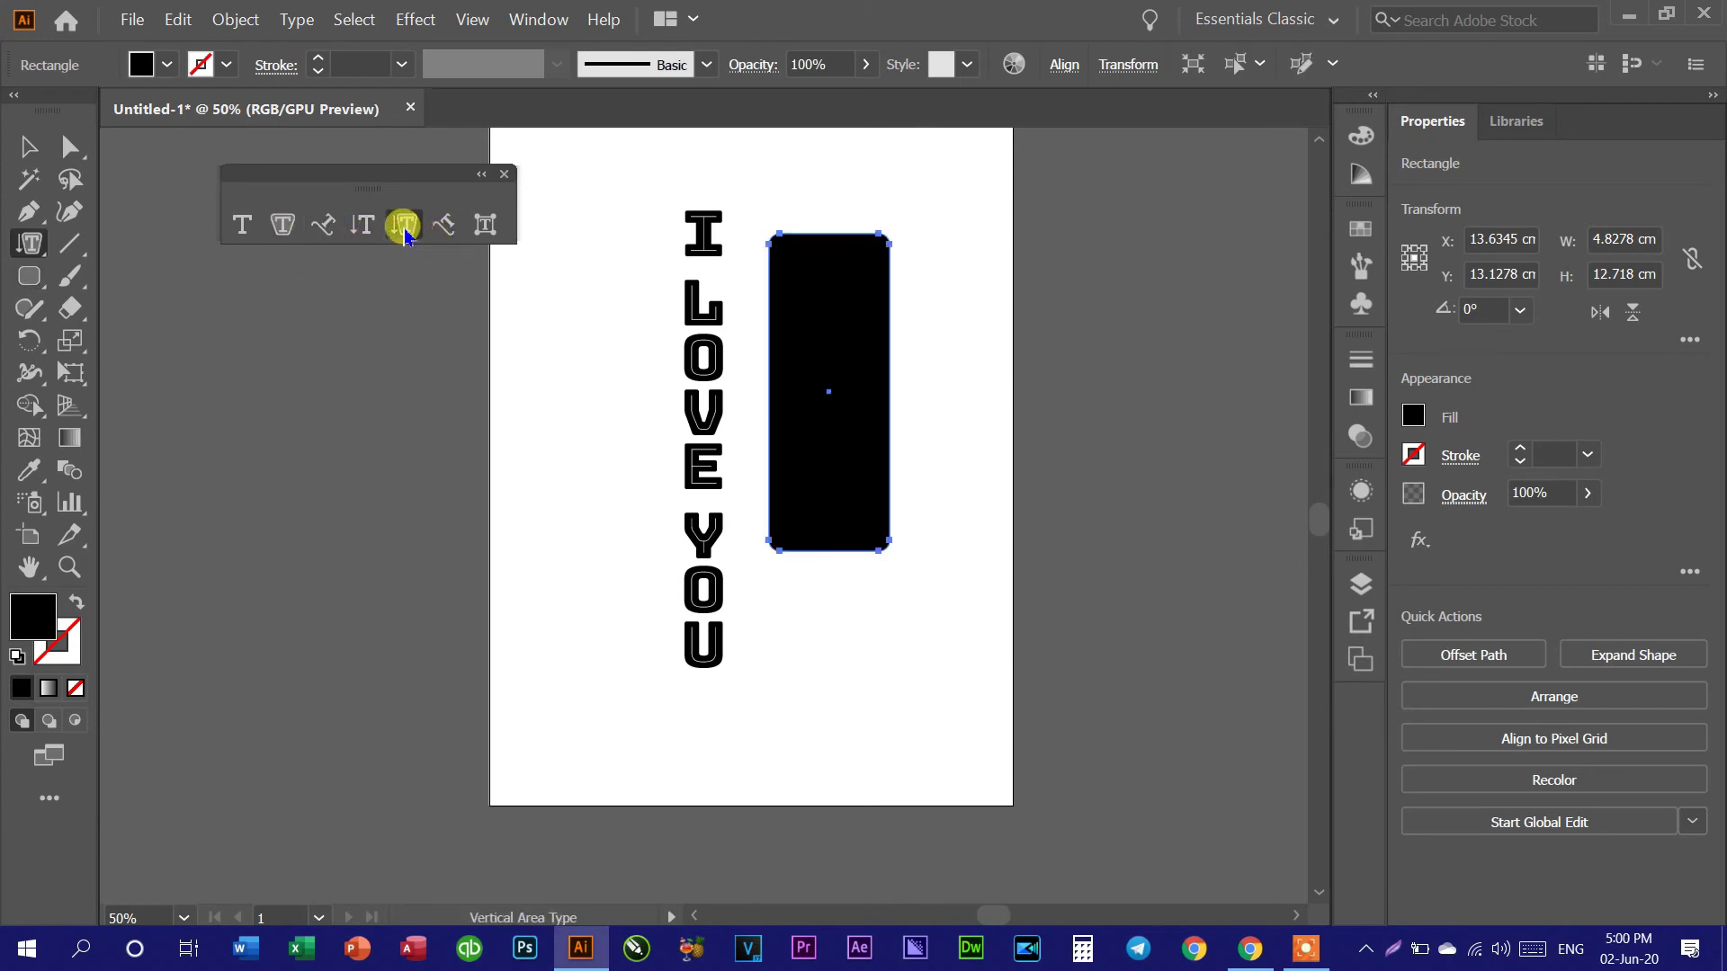
left_click(796, 244)
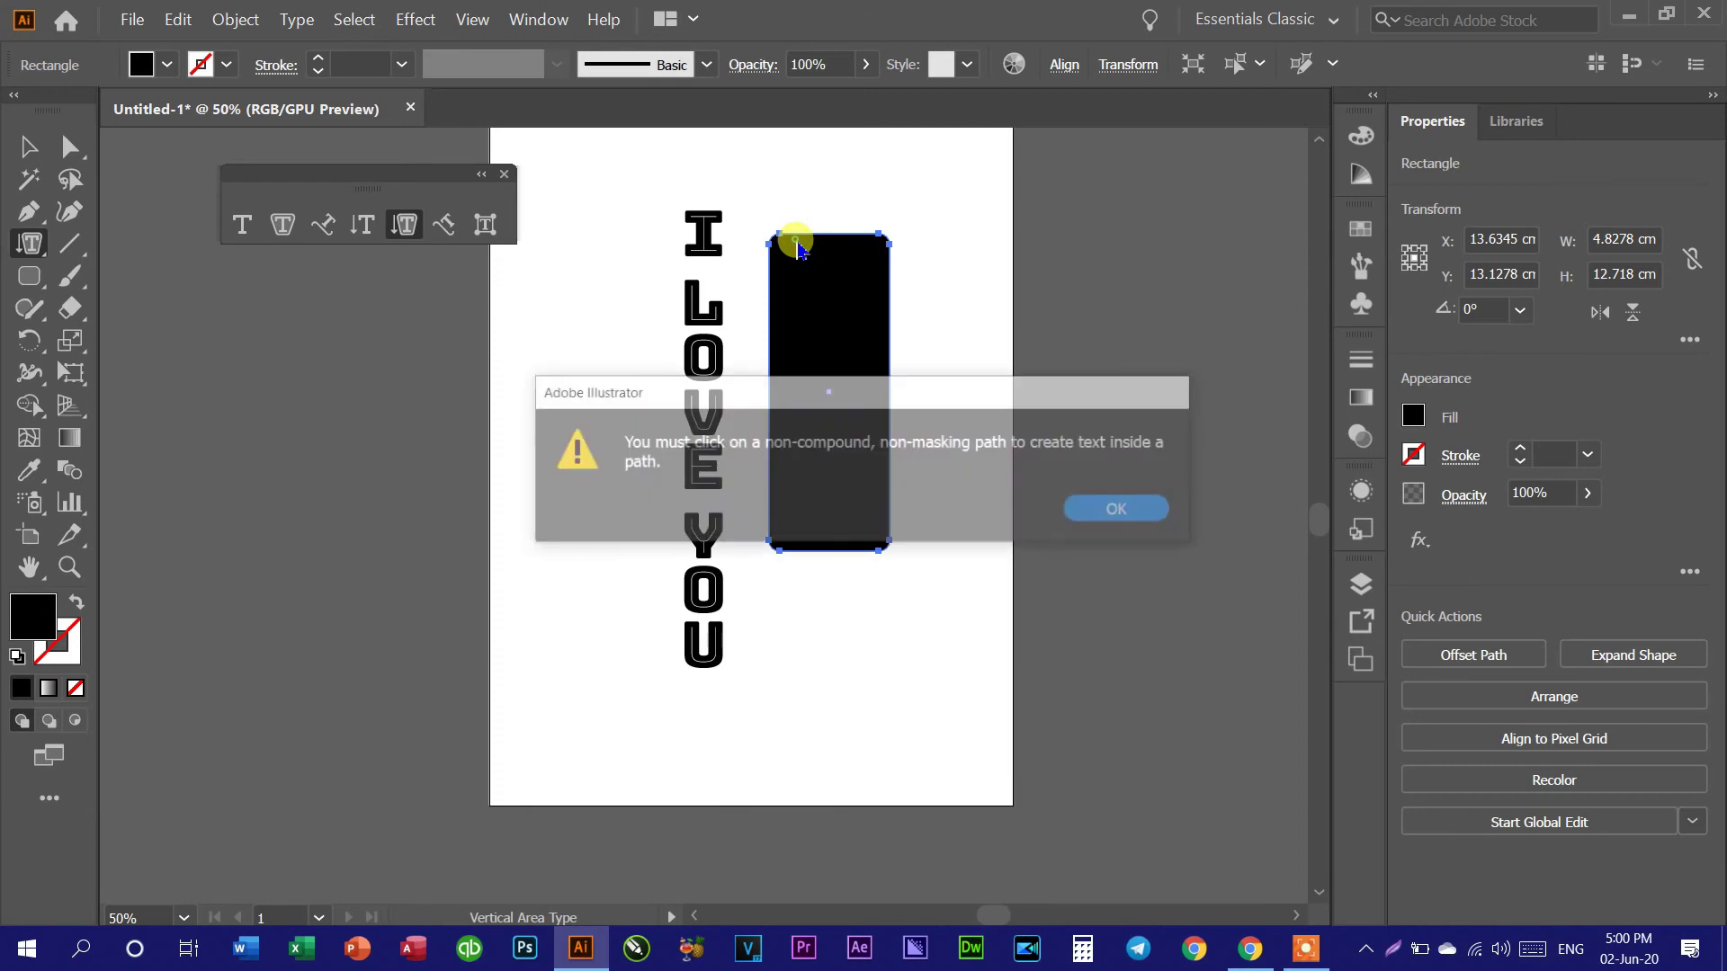
left_click(1142, 504)
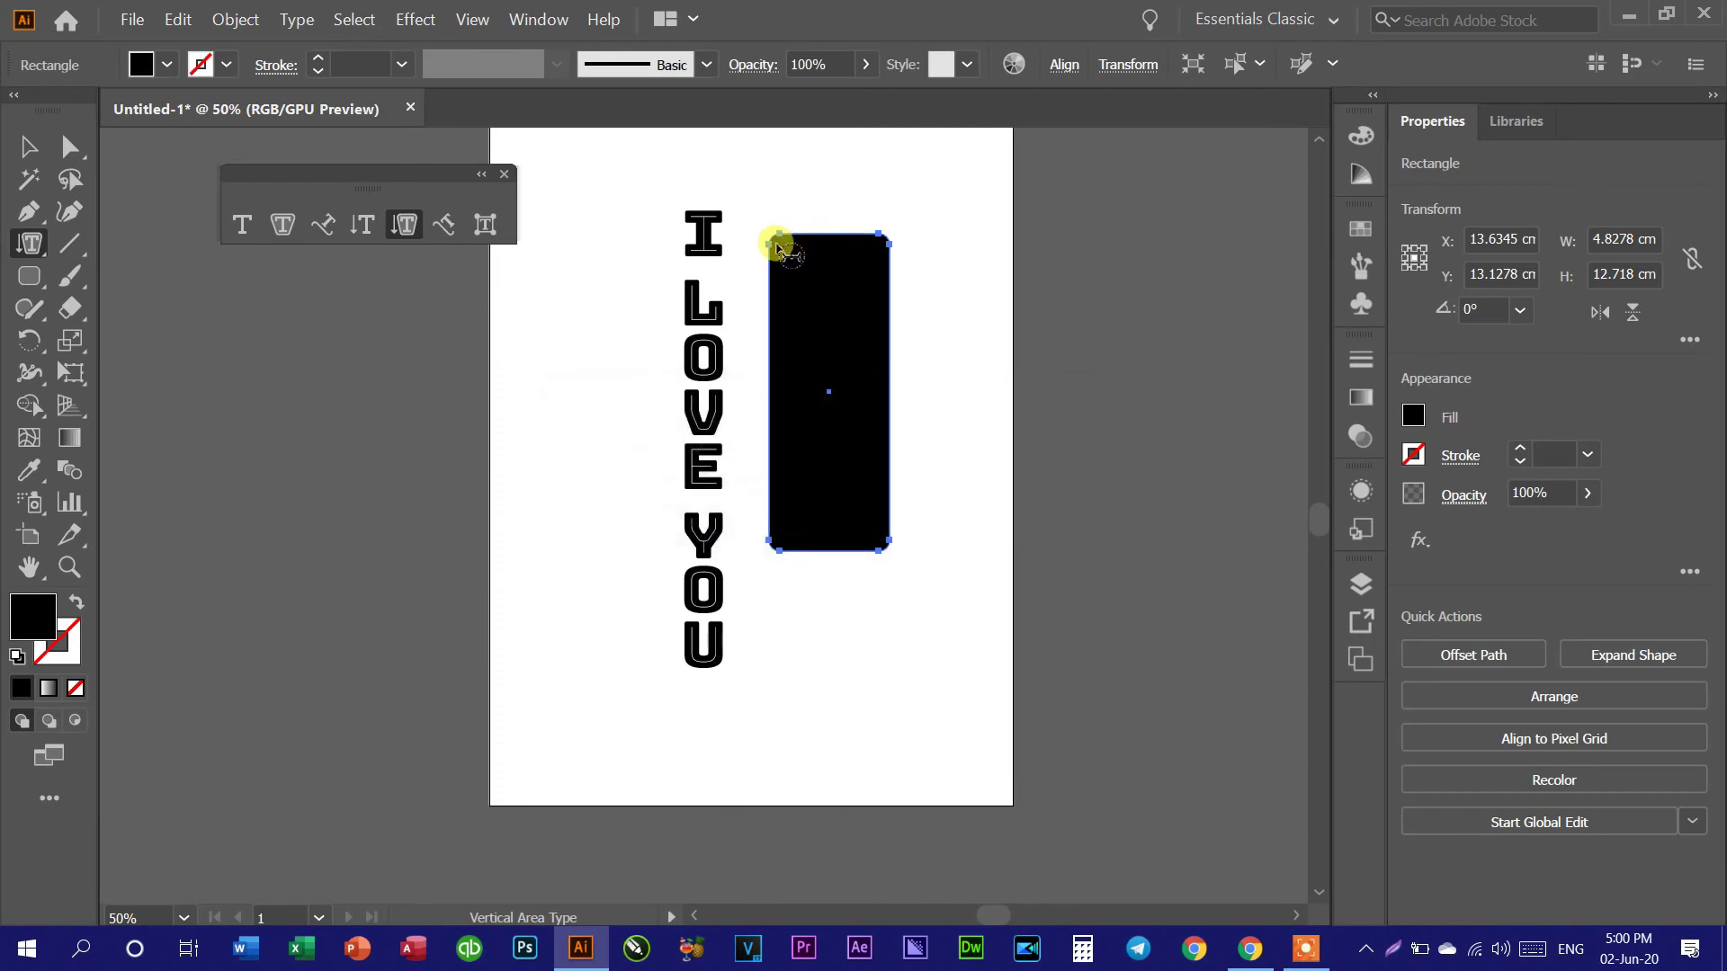
left_click(793, 236)
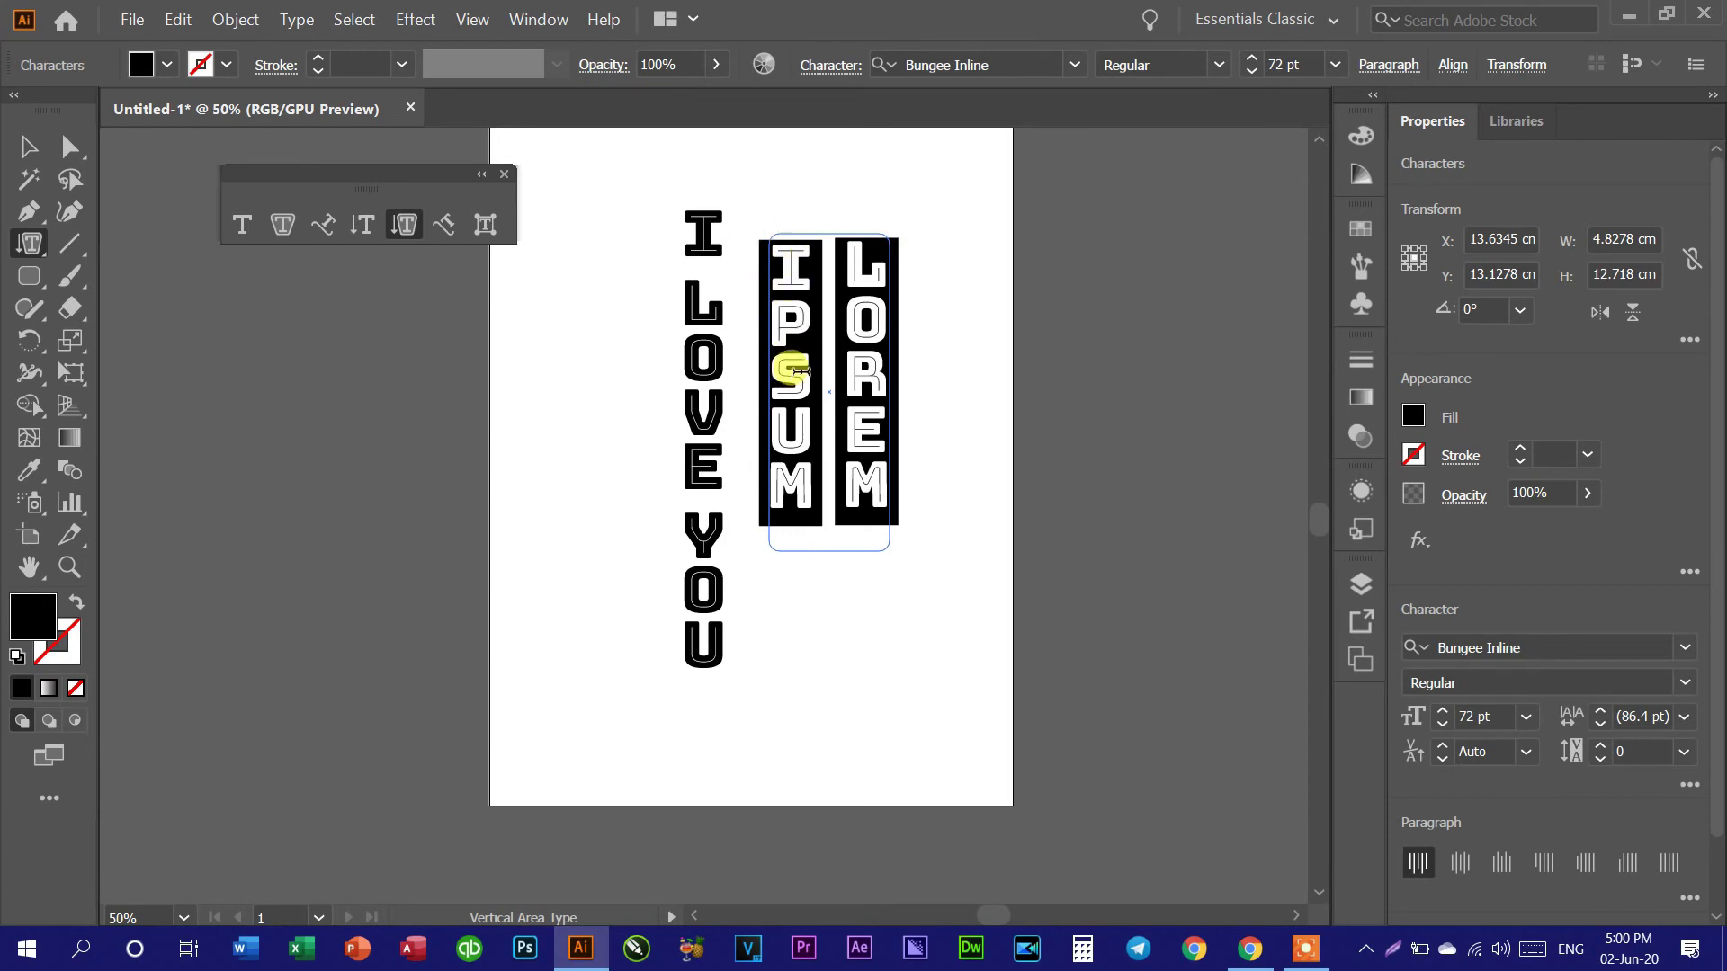
type("I ")
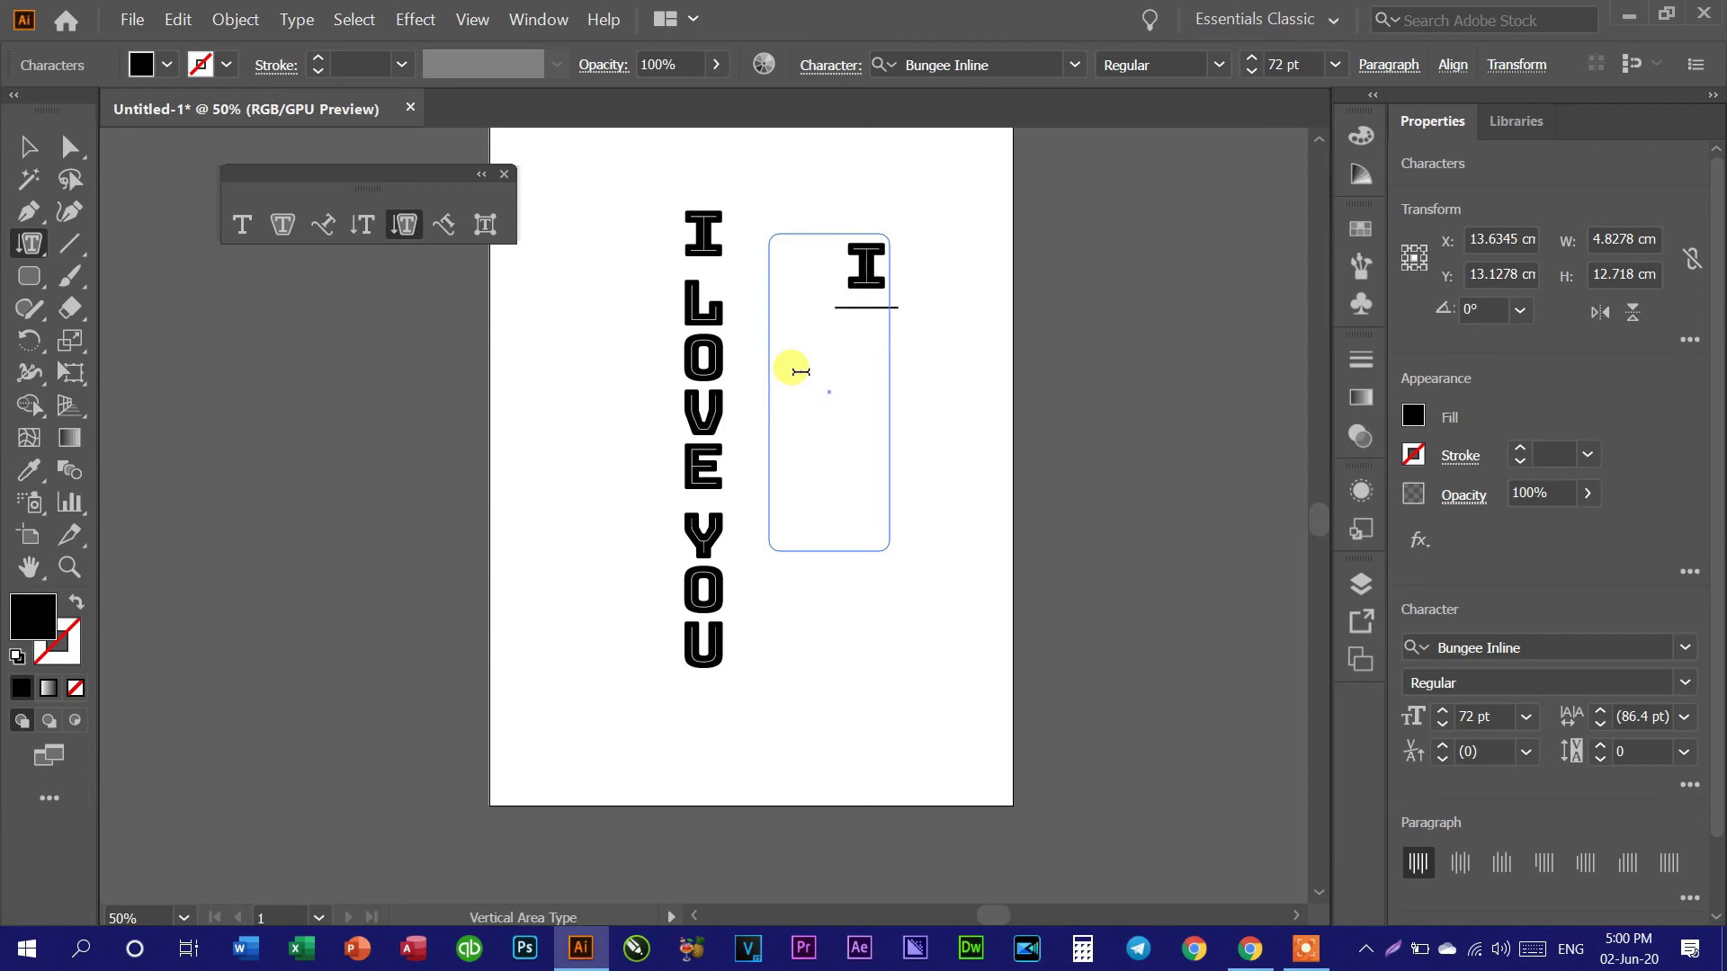
type("LOVE U")
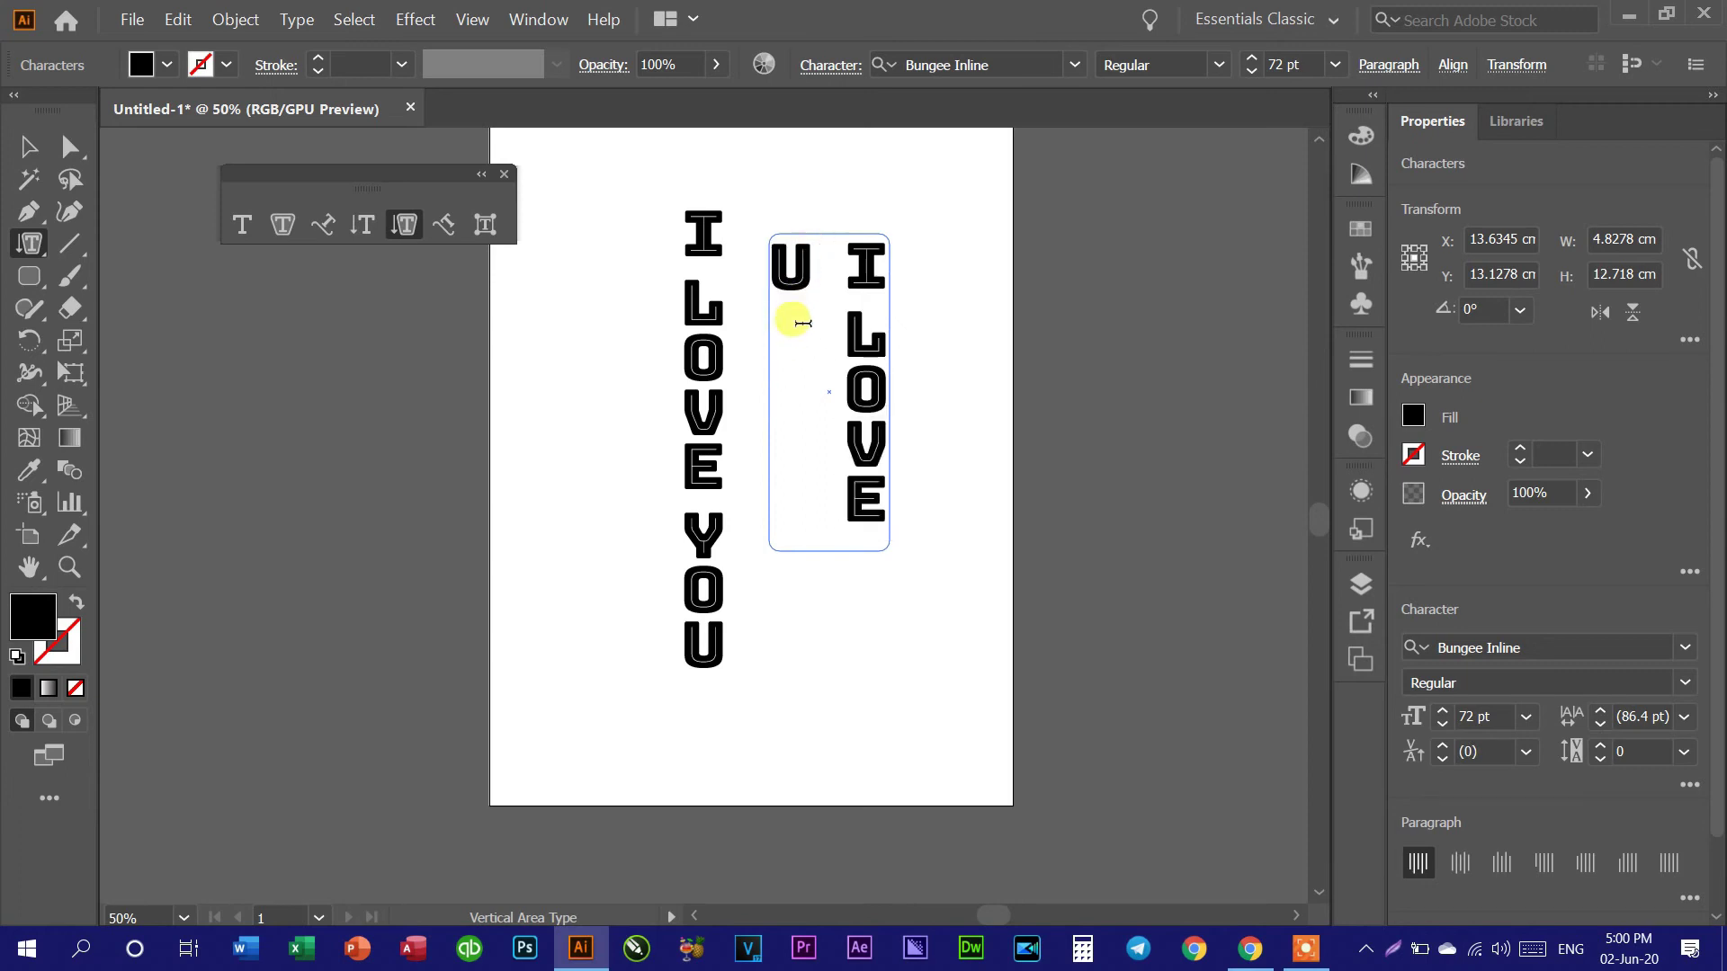
left_click(864, 239)
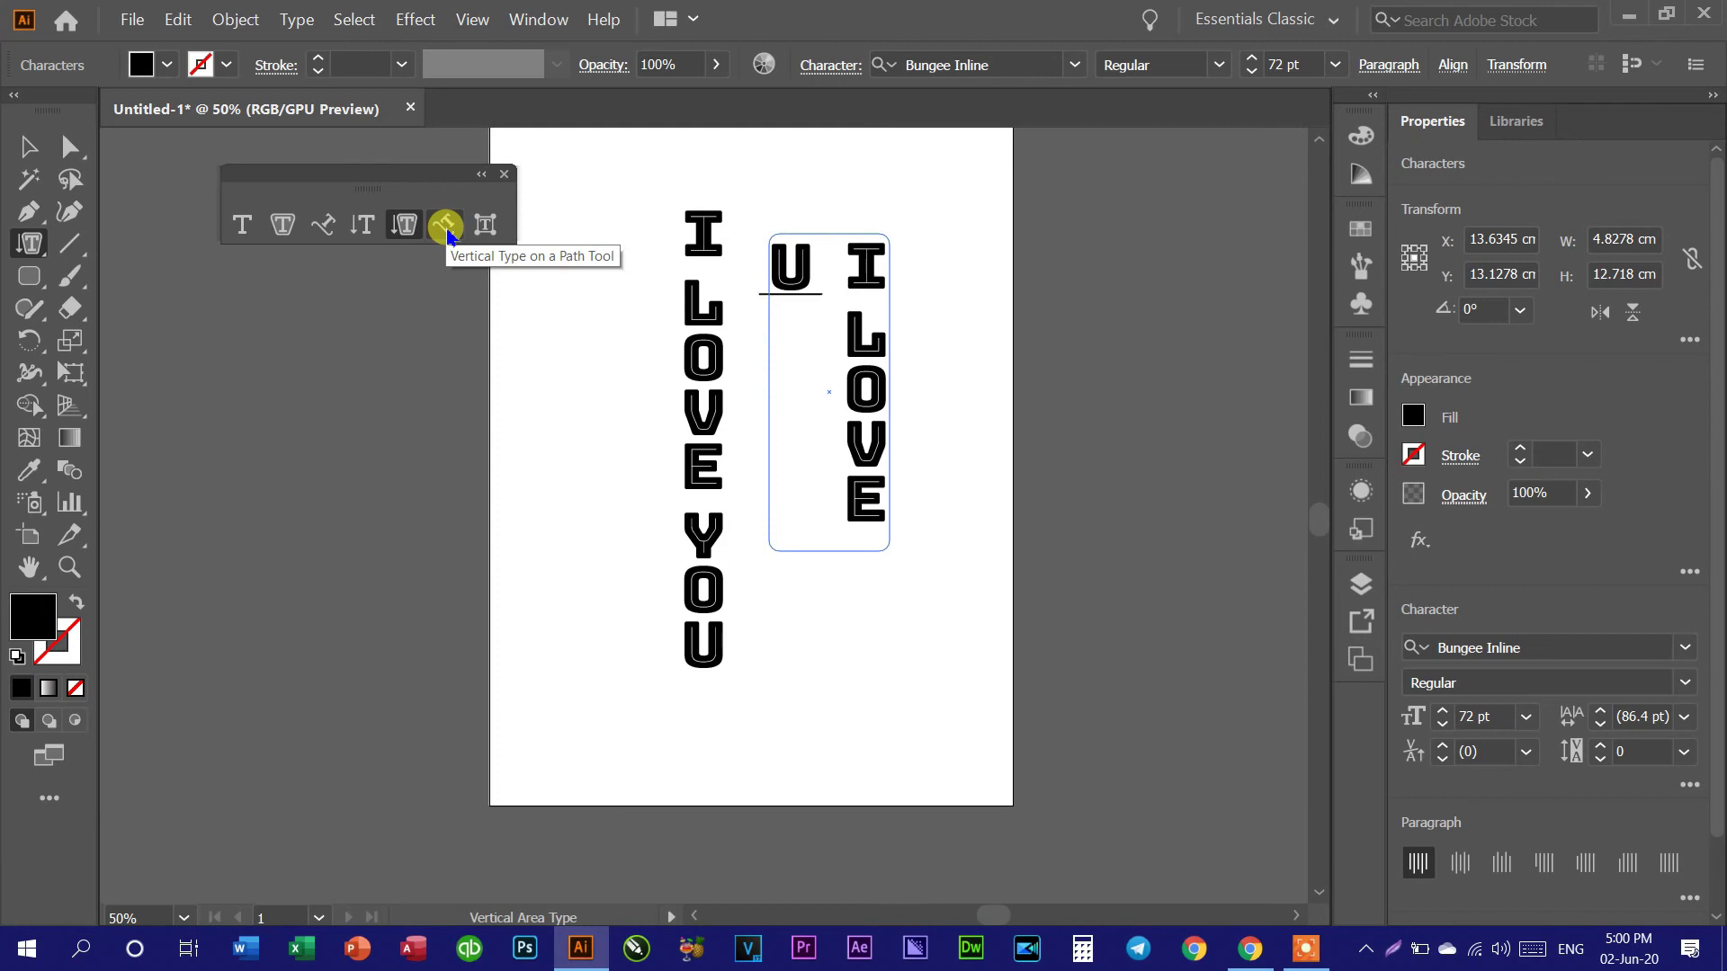
Step: Delete both vertical text objects to empty the artboard
left_click(29, 146)
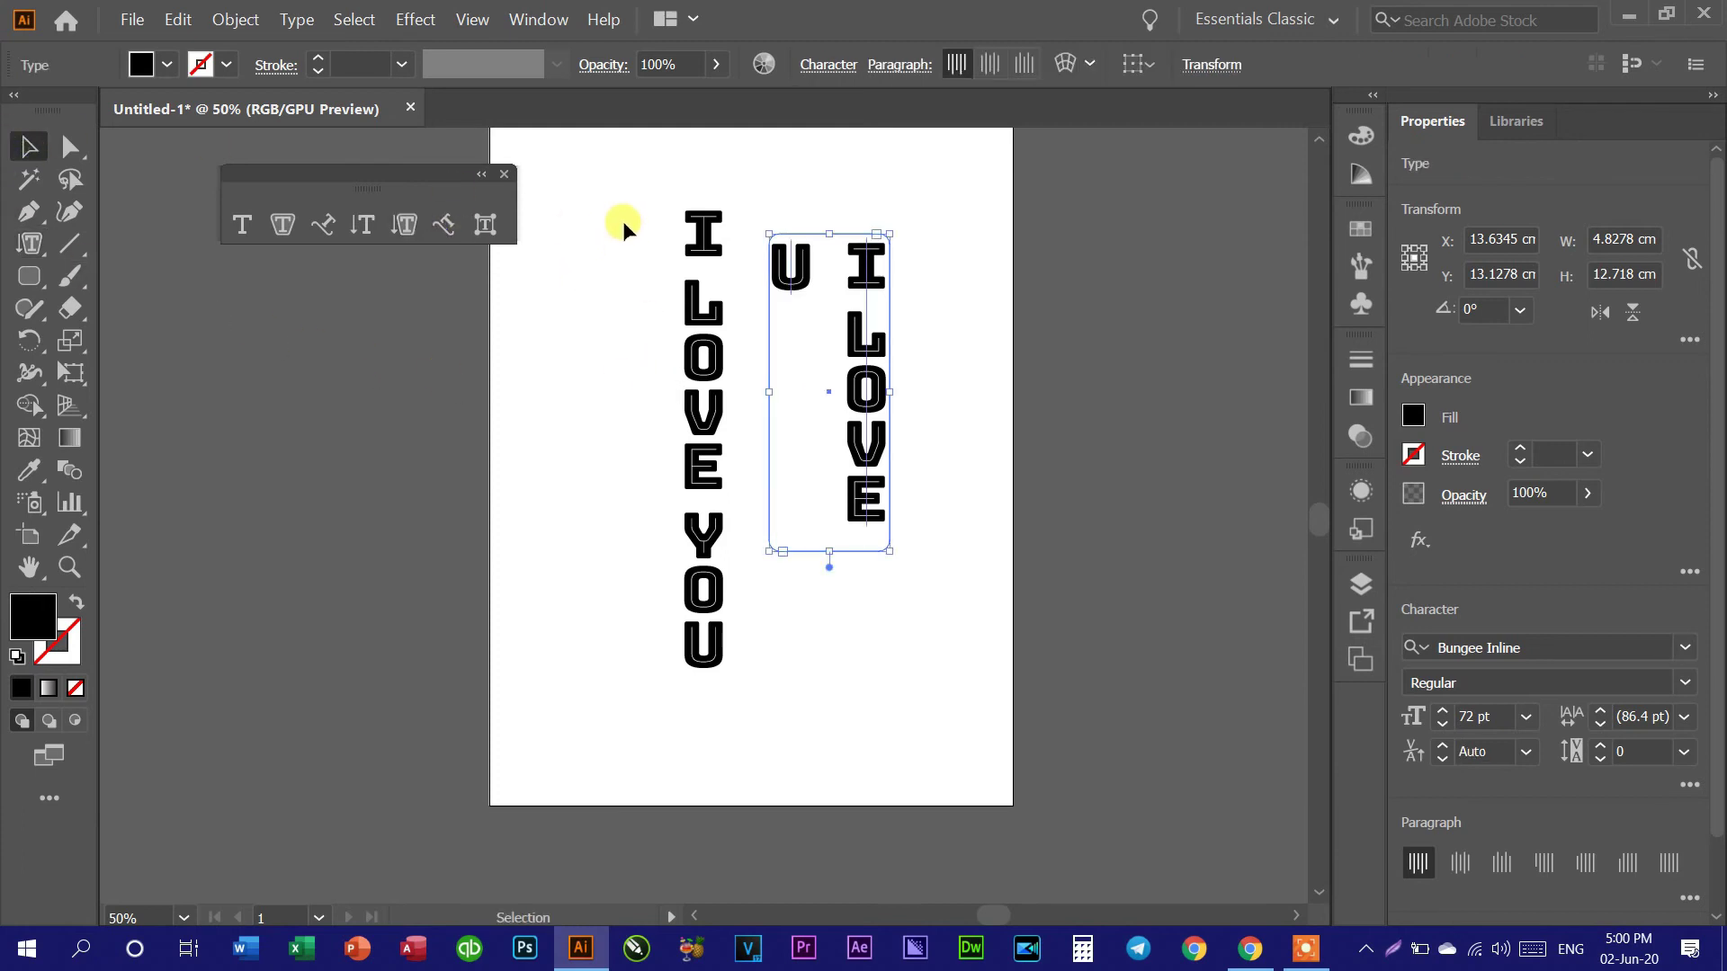
left_click_drag(623, 221, 1087, 716)
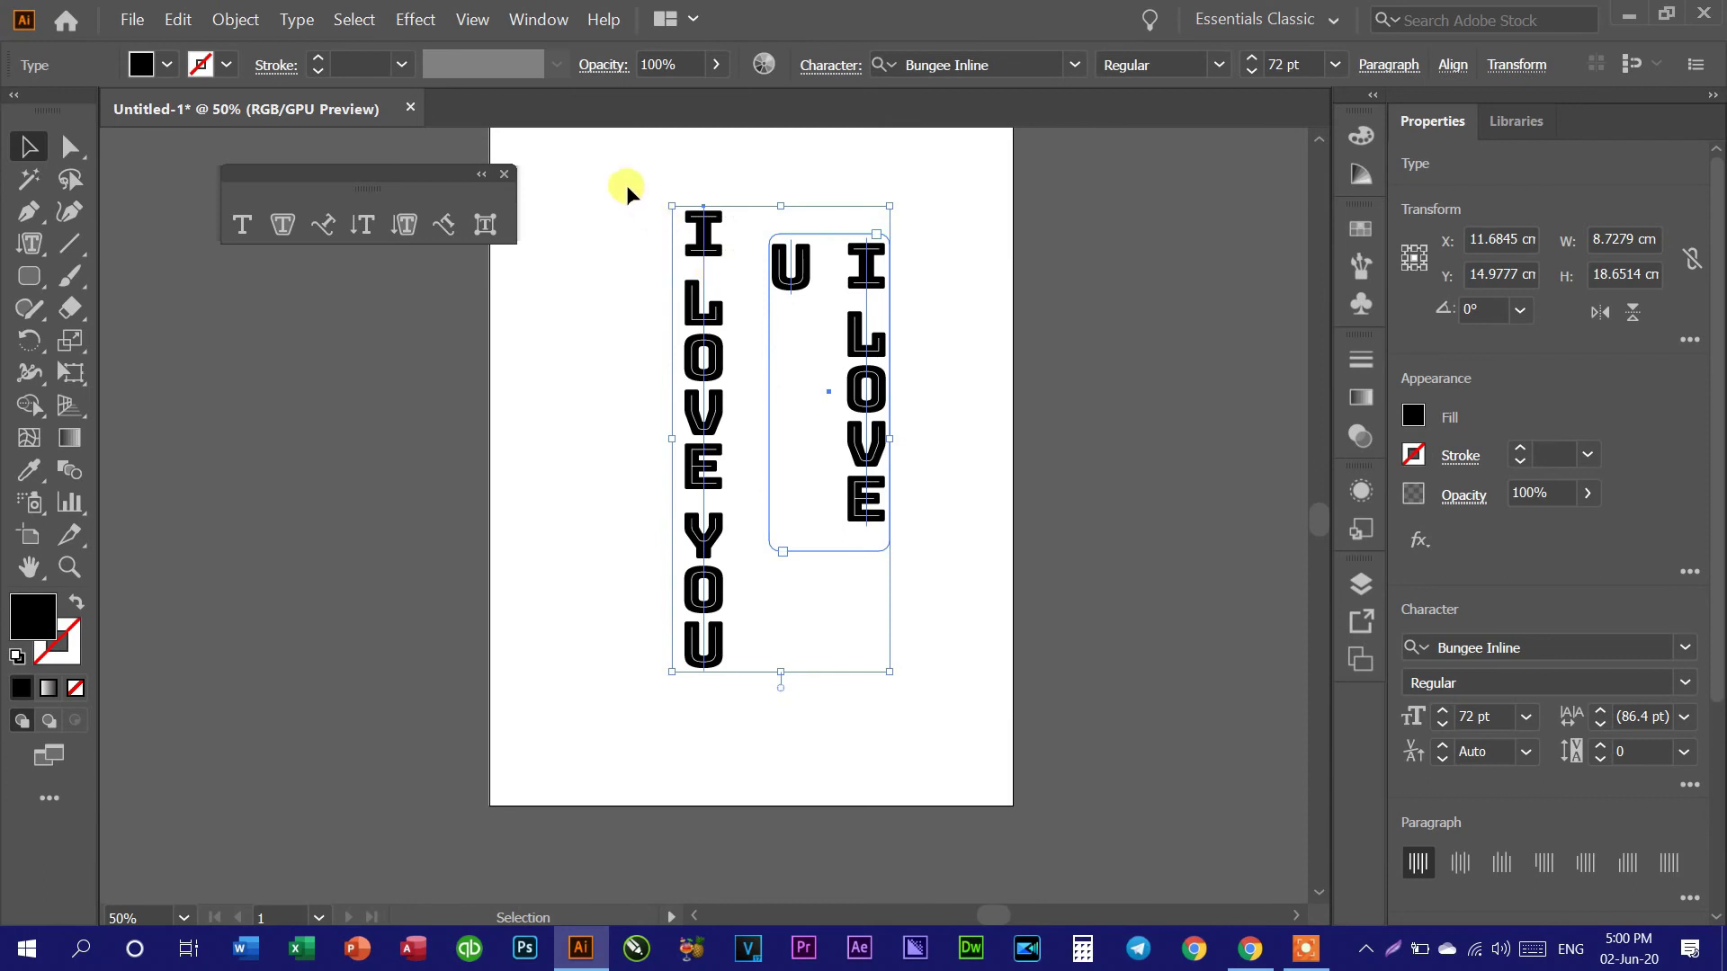
key("Delete")
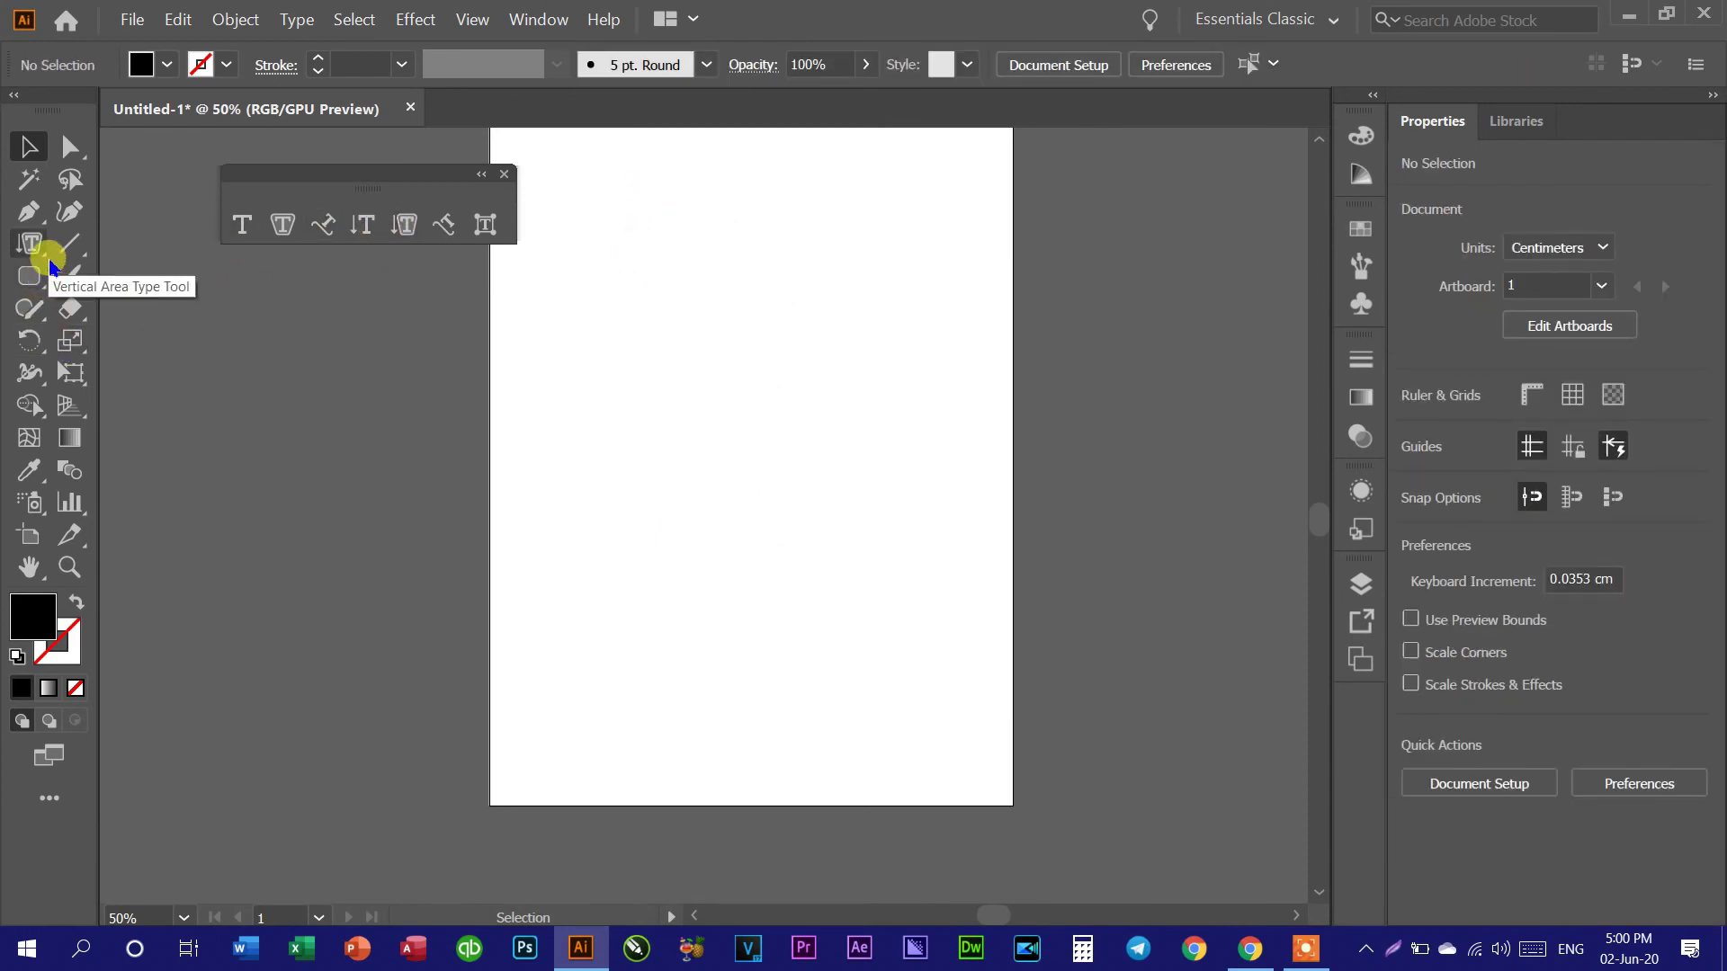
Step: Draw an S-shaped open path from near the page top down to the bottom
left_click(33, 213)
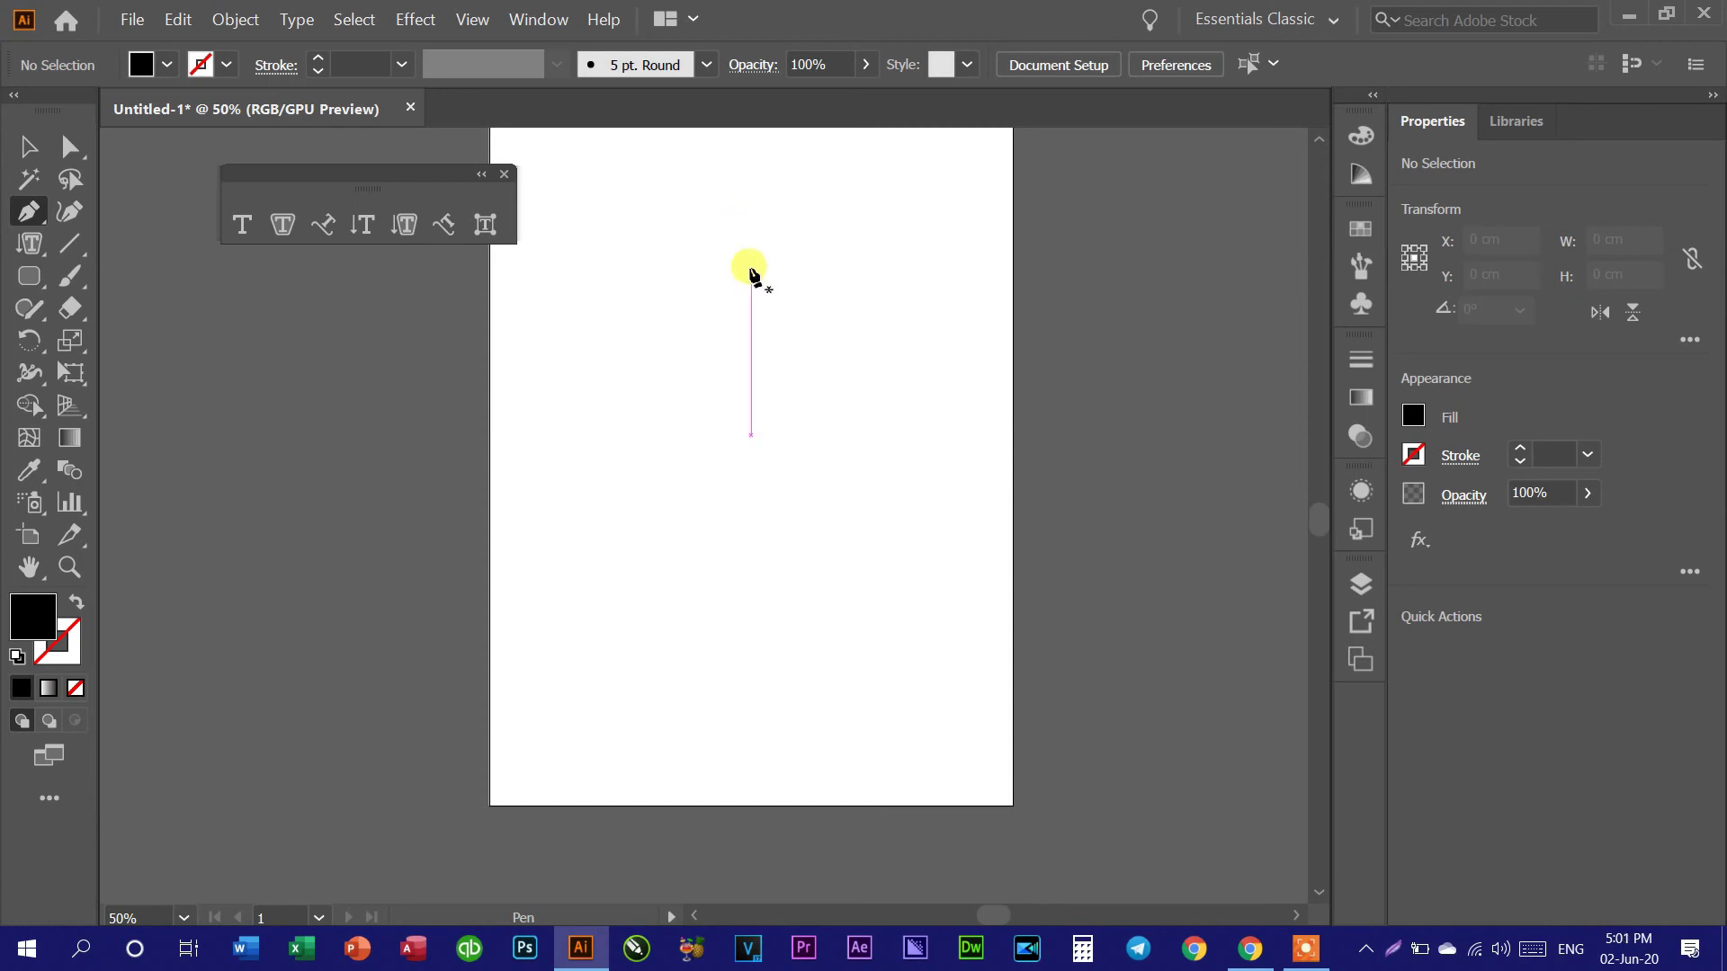
left_click(743, 244)
left_click_drag(615, 397, 680, 595)
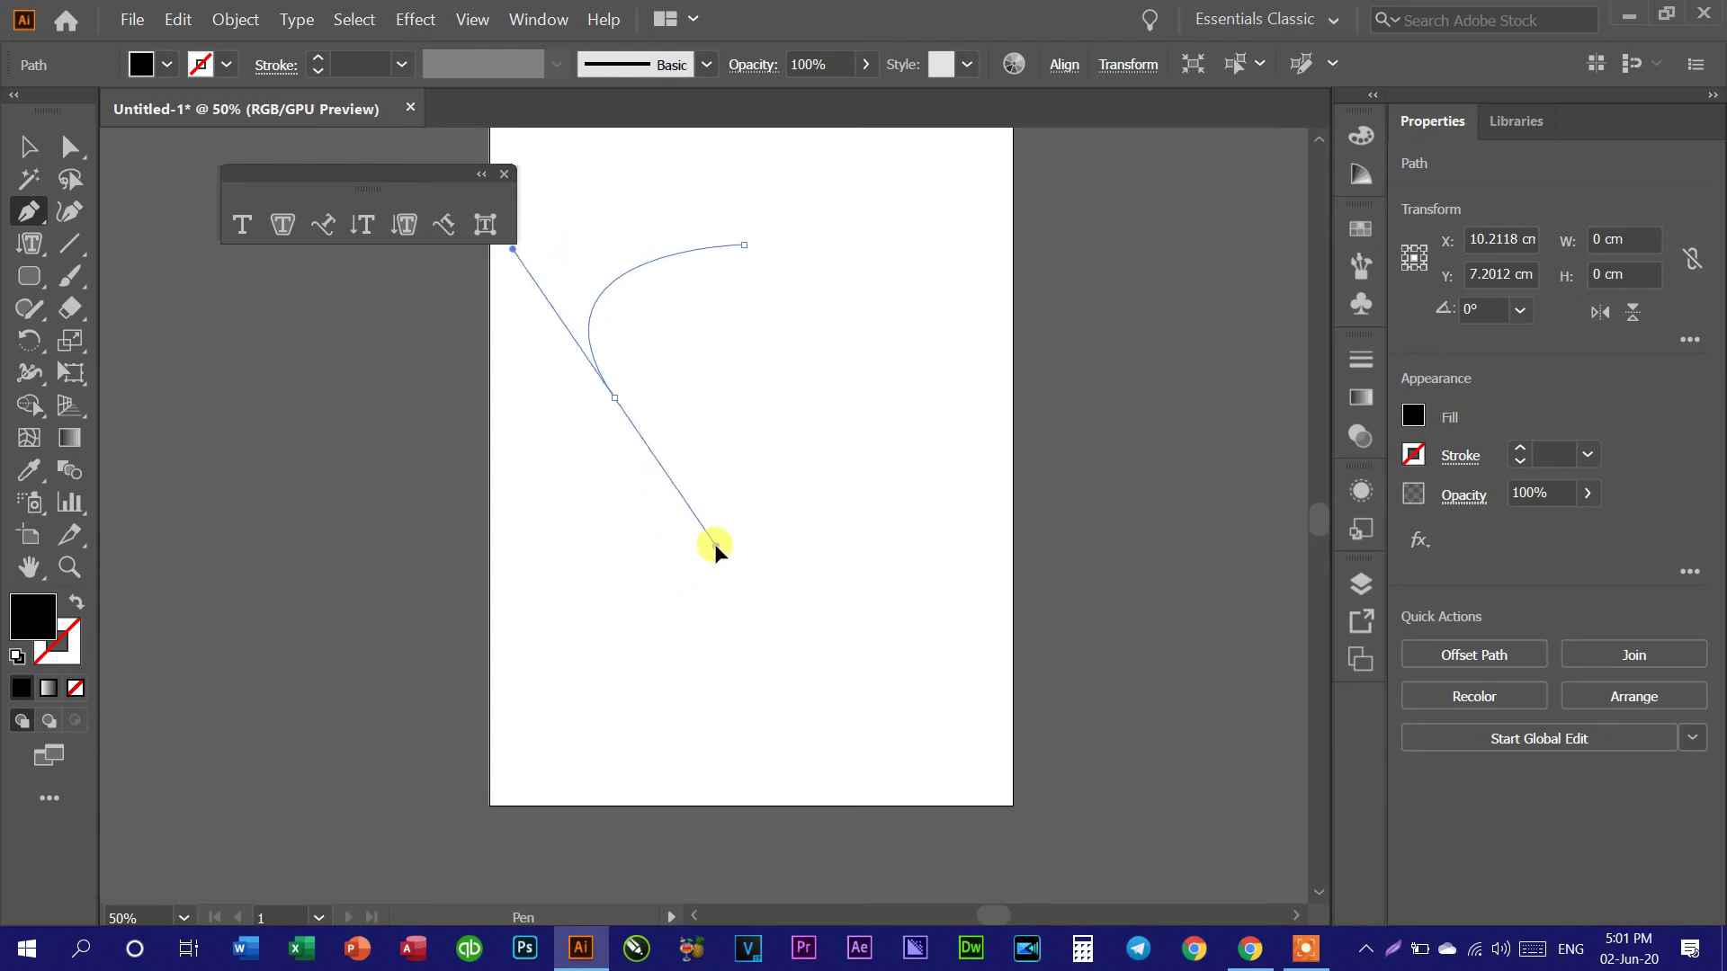
left_click_drag(680, 595, 716, 545)
left_click_drag(589, 632, 580, 646)
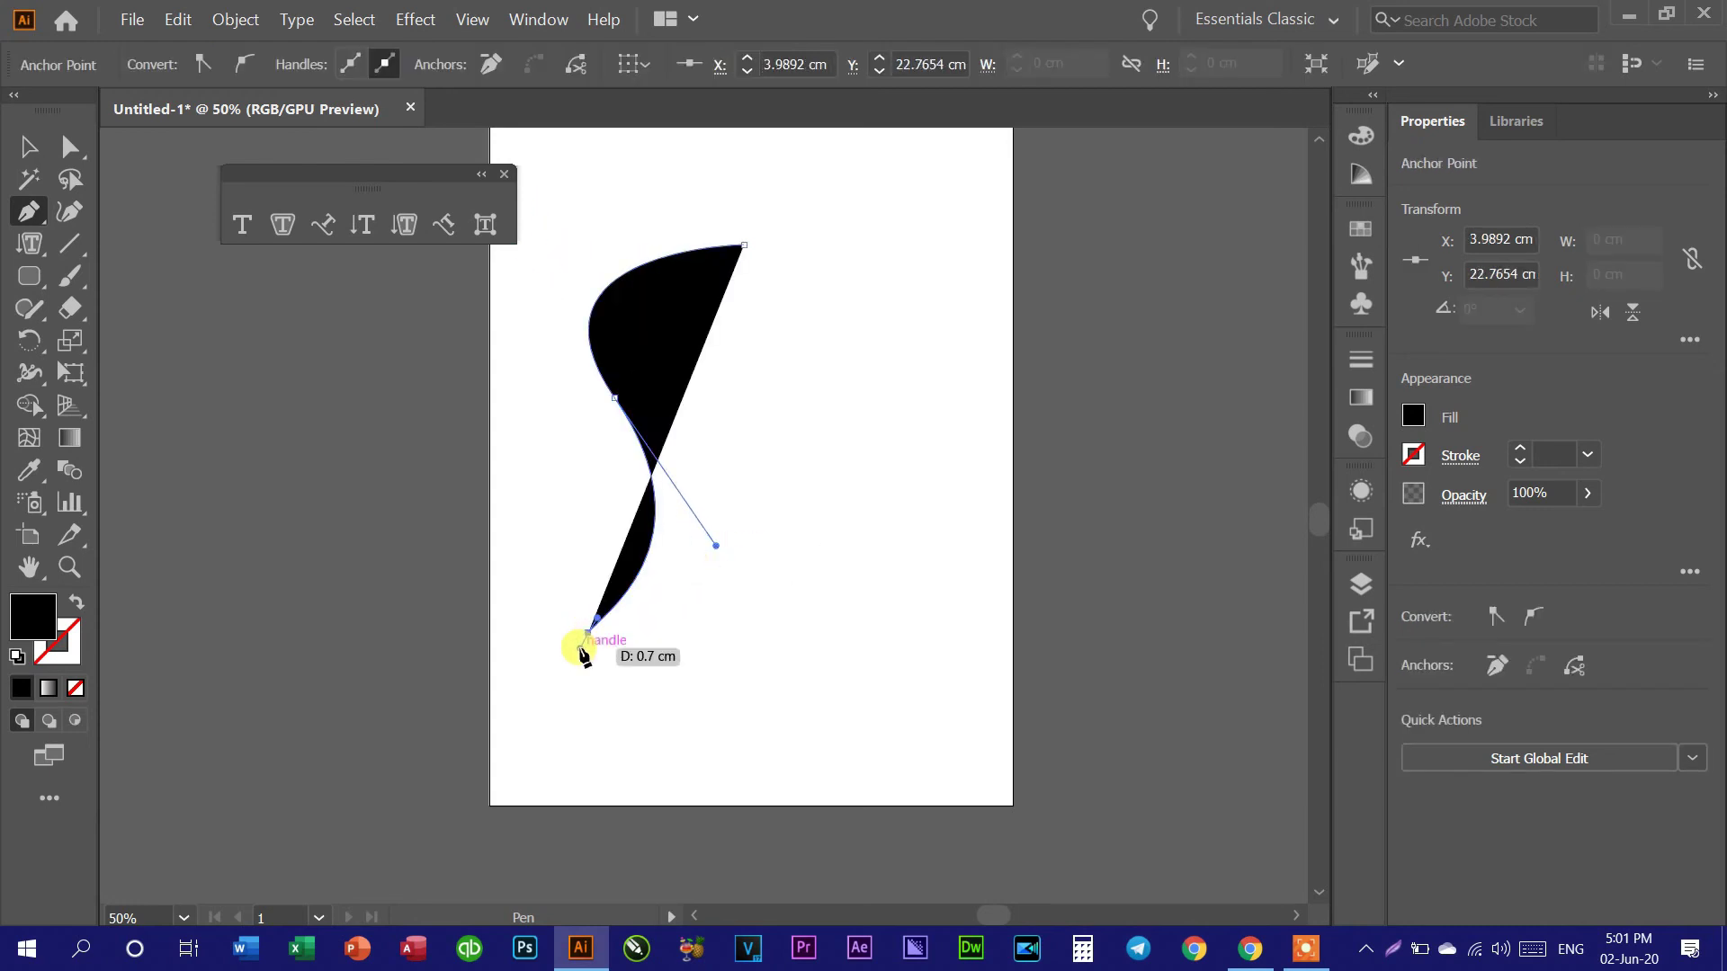
left_click_drag(567, 703, 607, 728)
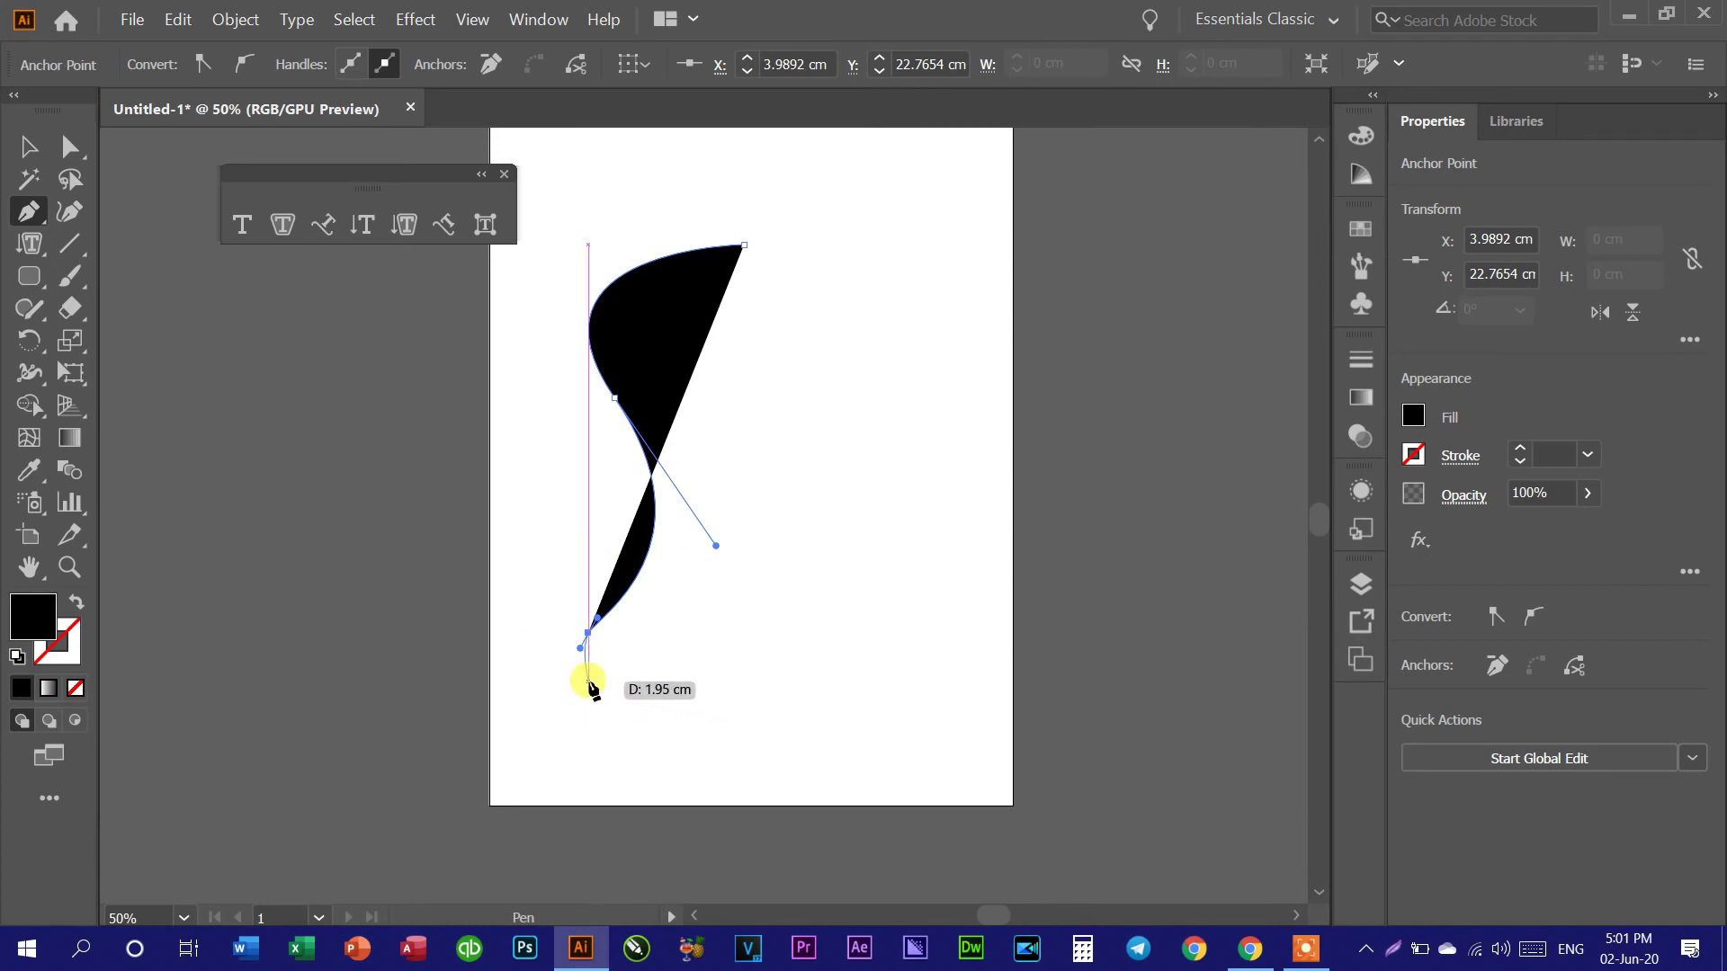
key("Escape")
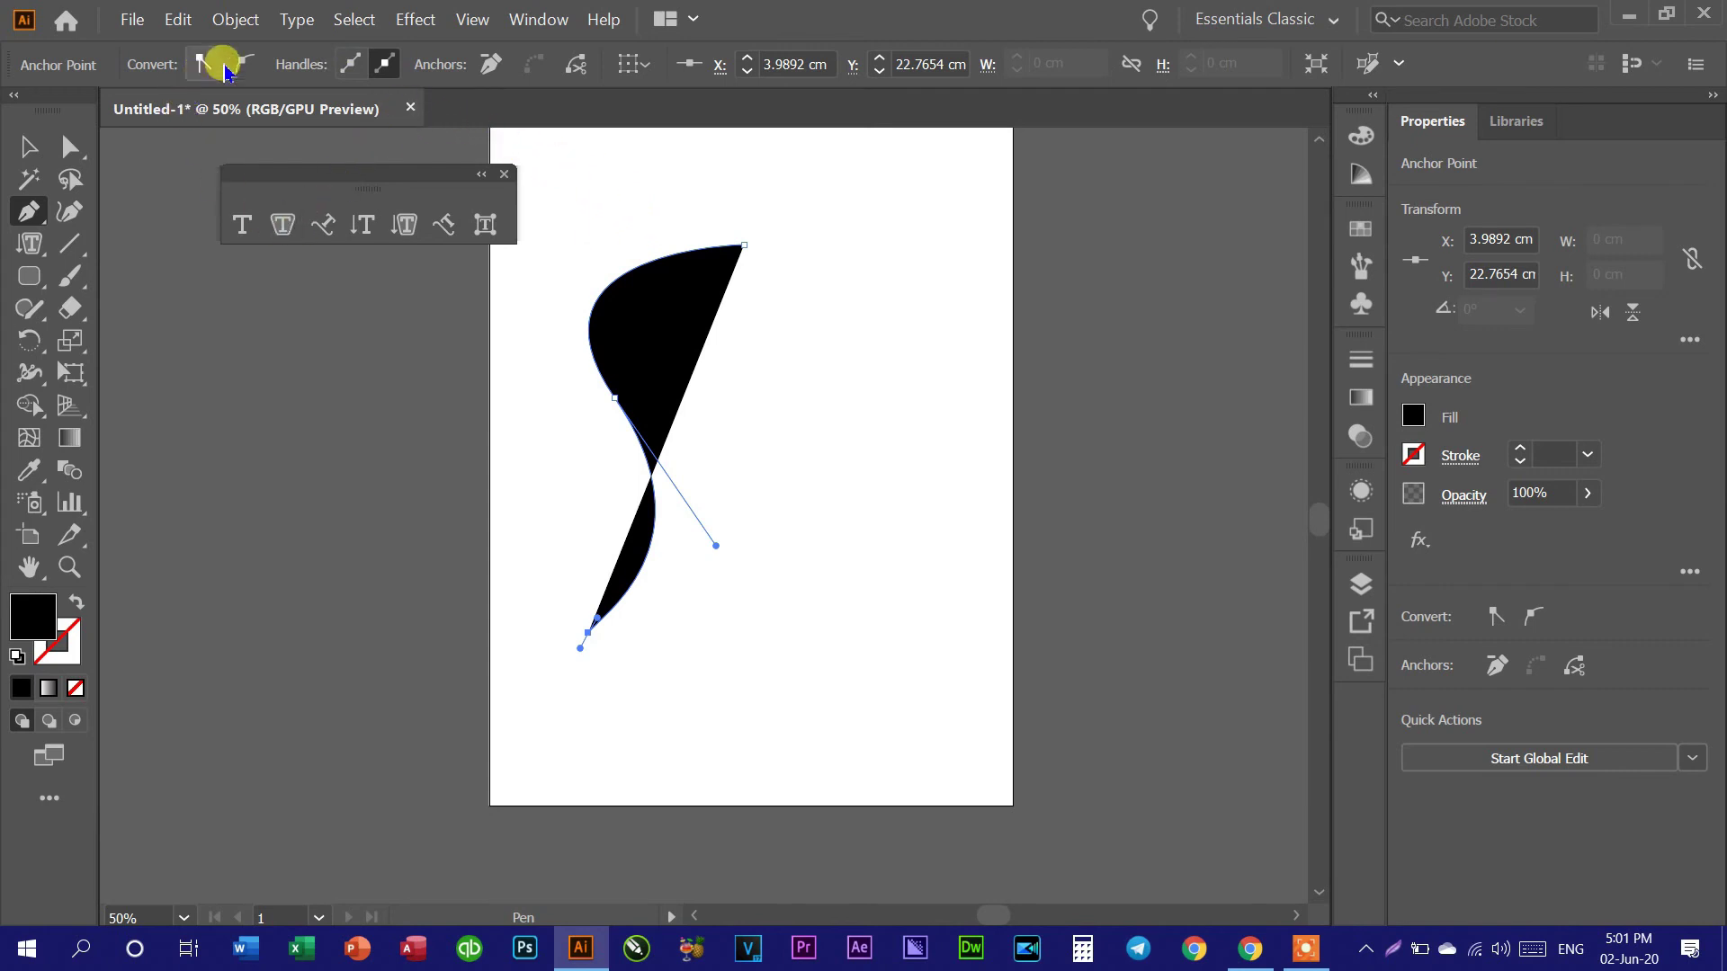
Step: Remove the black fill from the S-curve and end it at its top anchor
left_click(1414, 419)
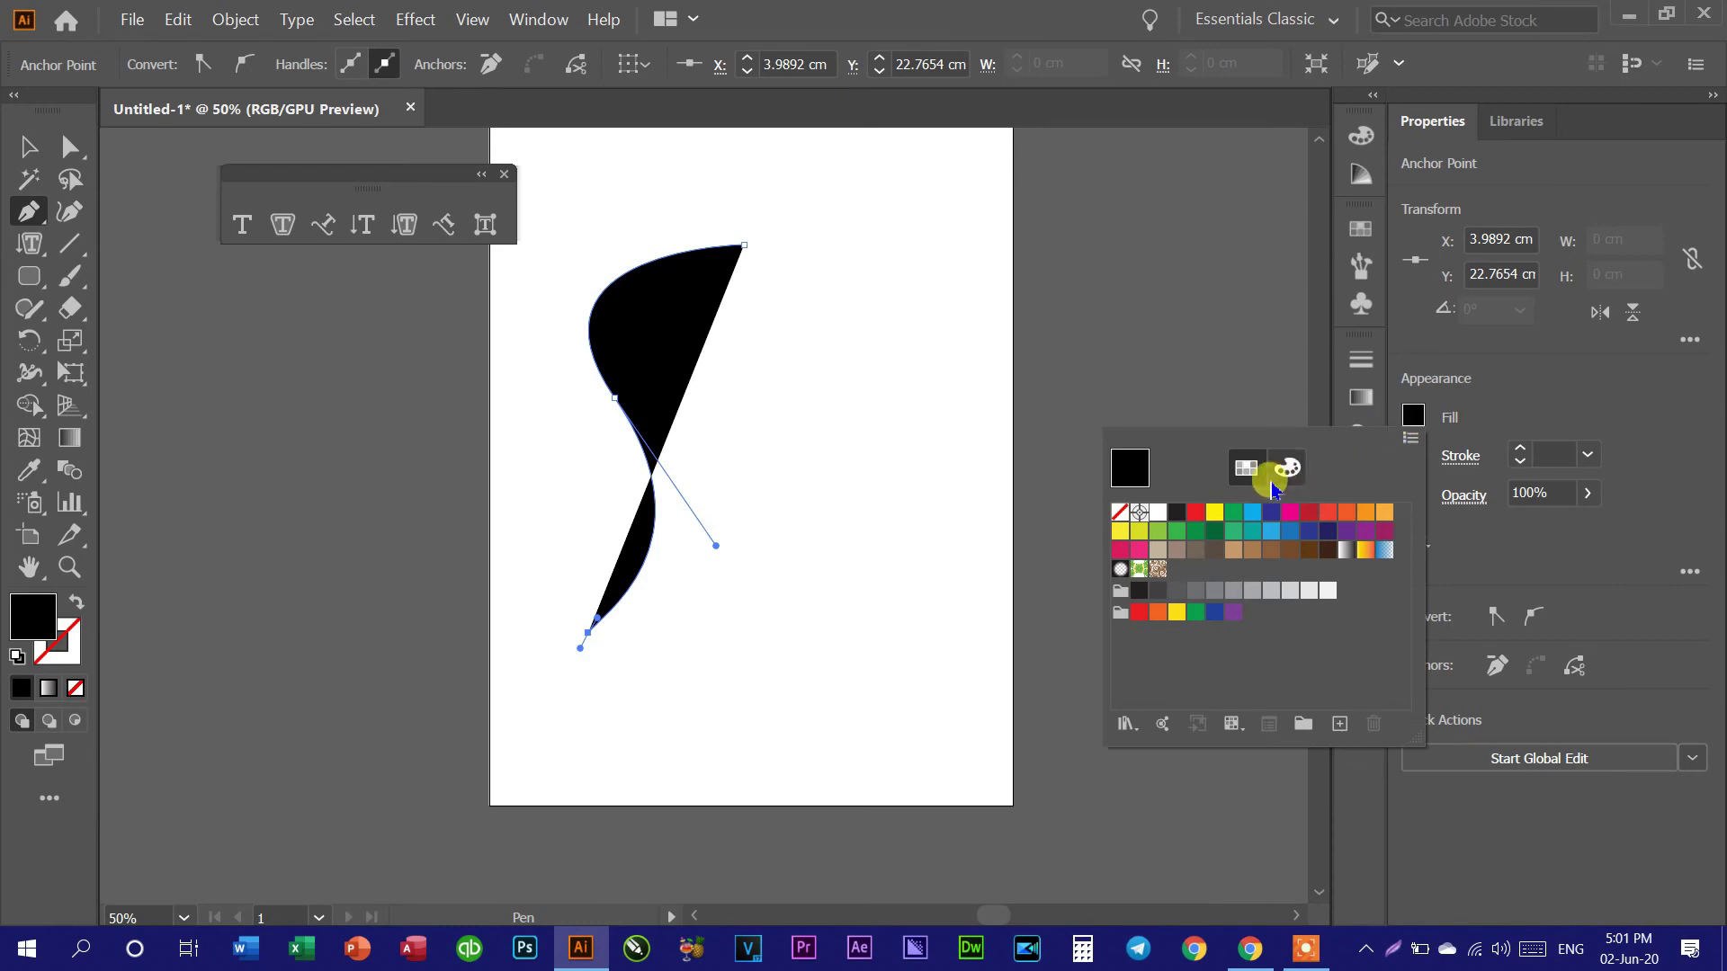
left_click(1120, 512)
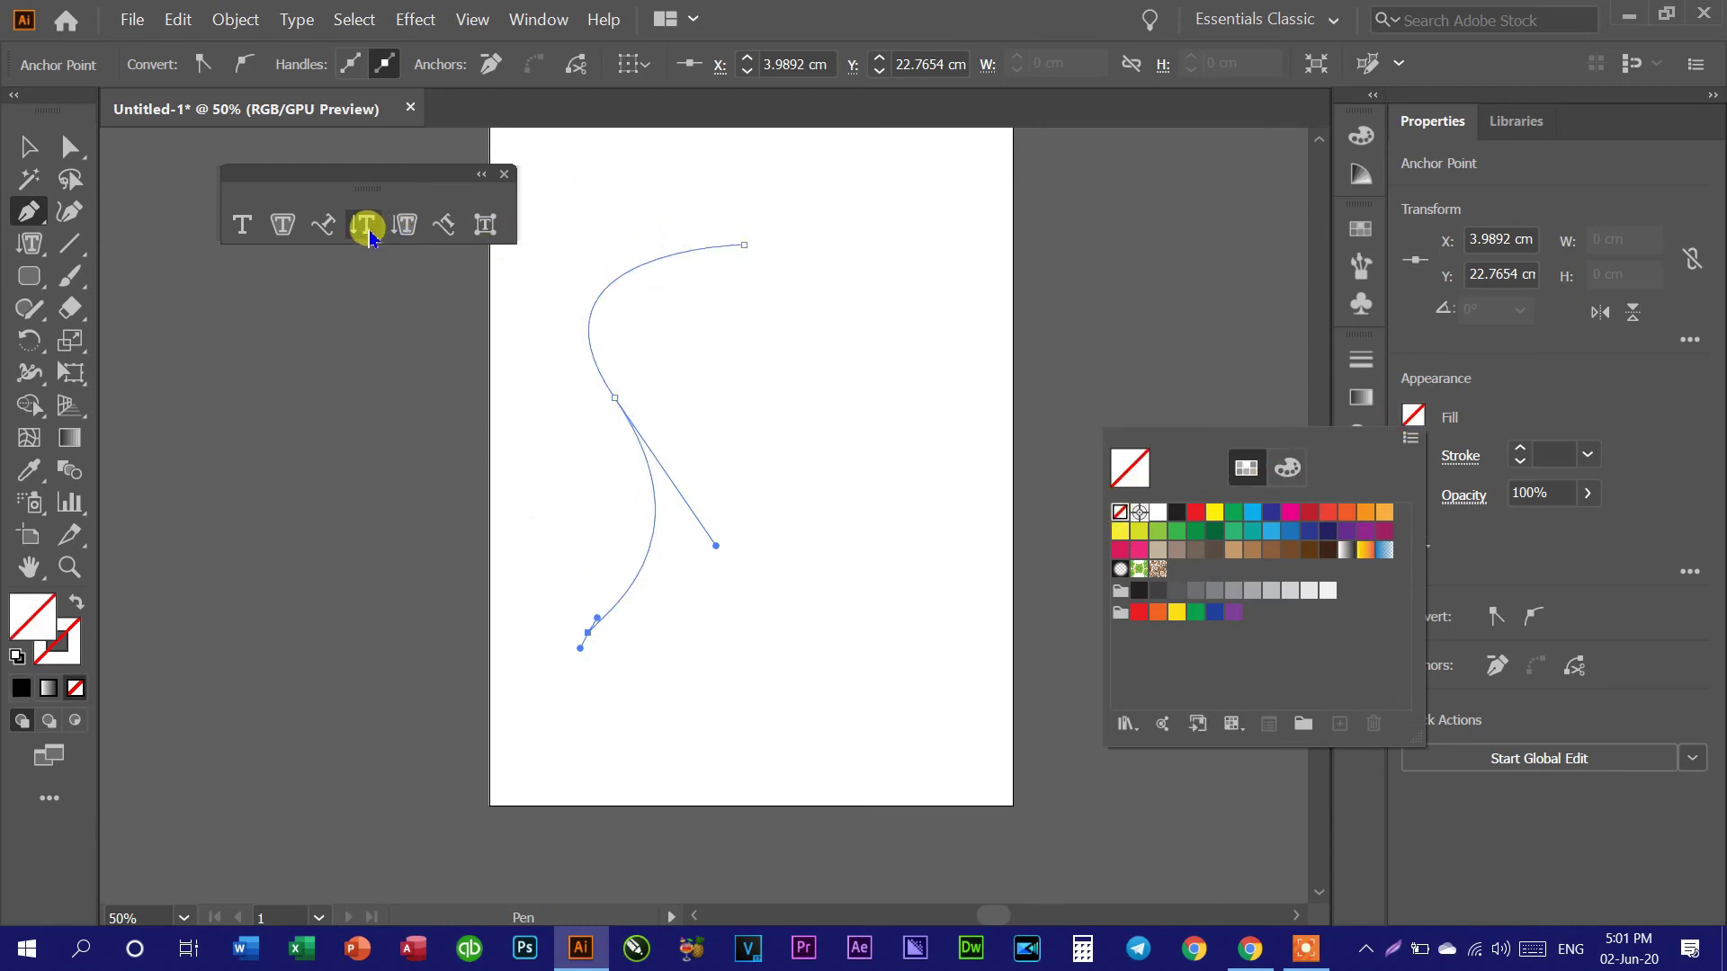
key("Escape")
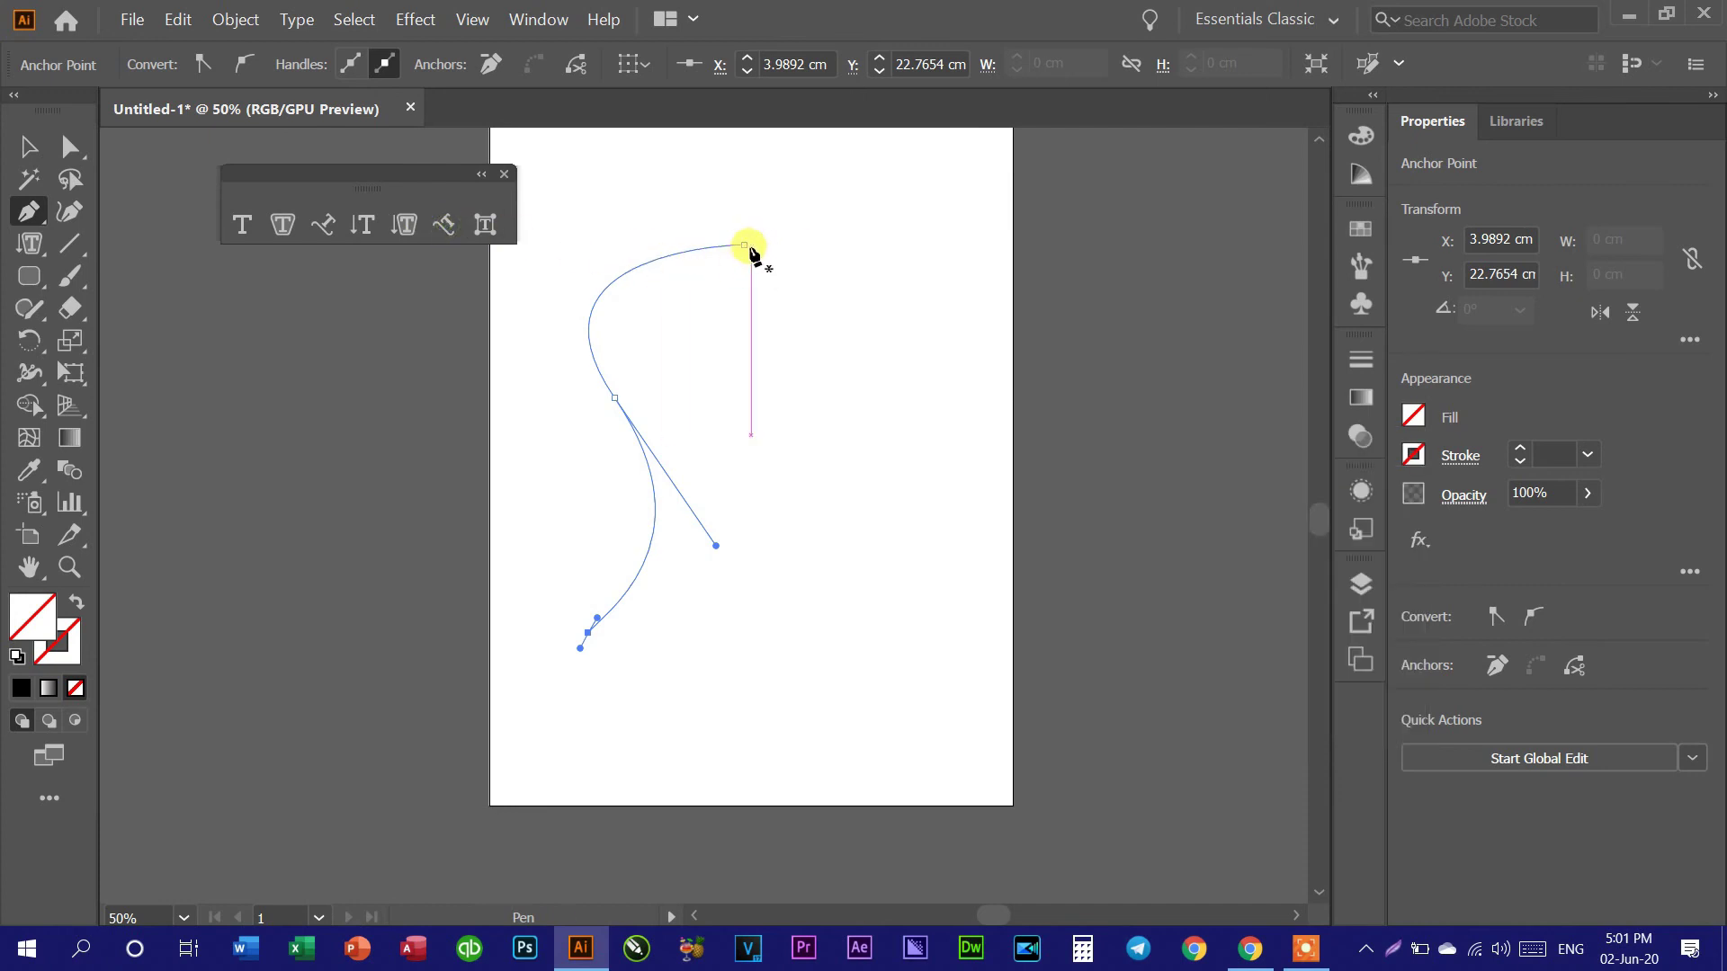
left_click(746, 245)
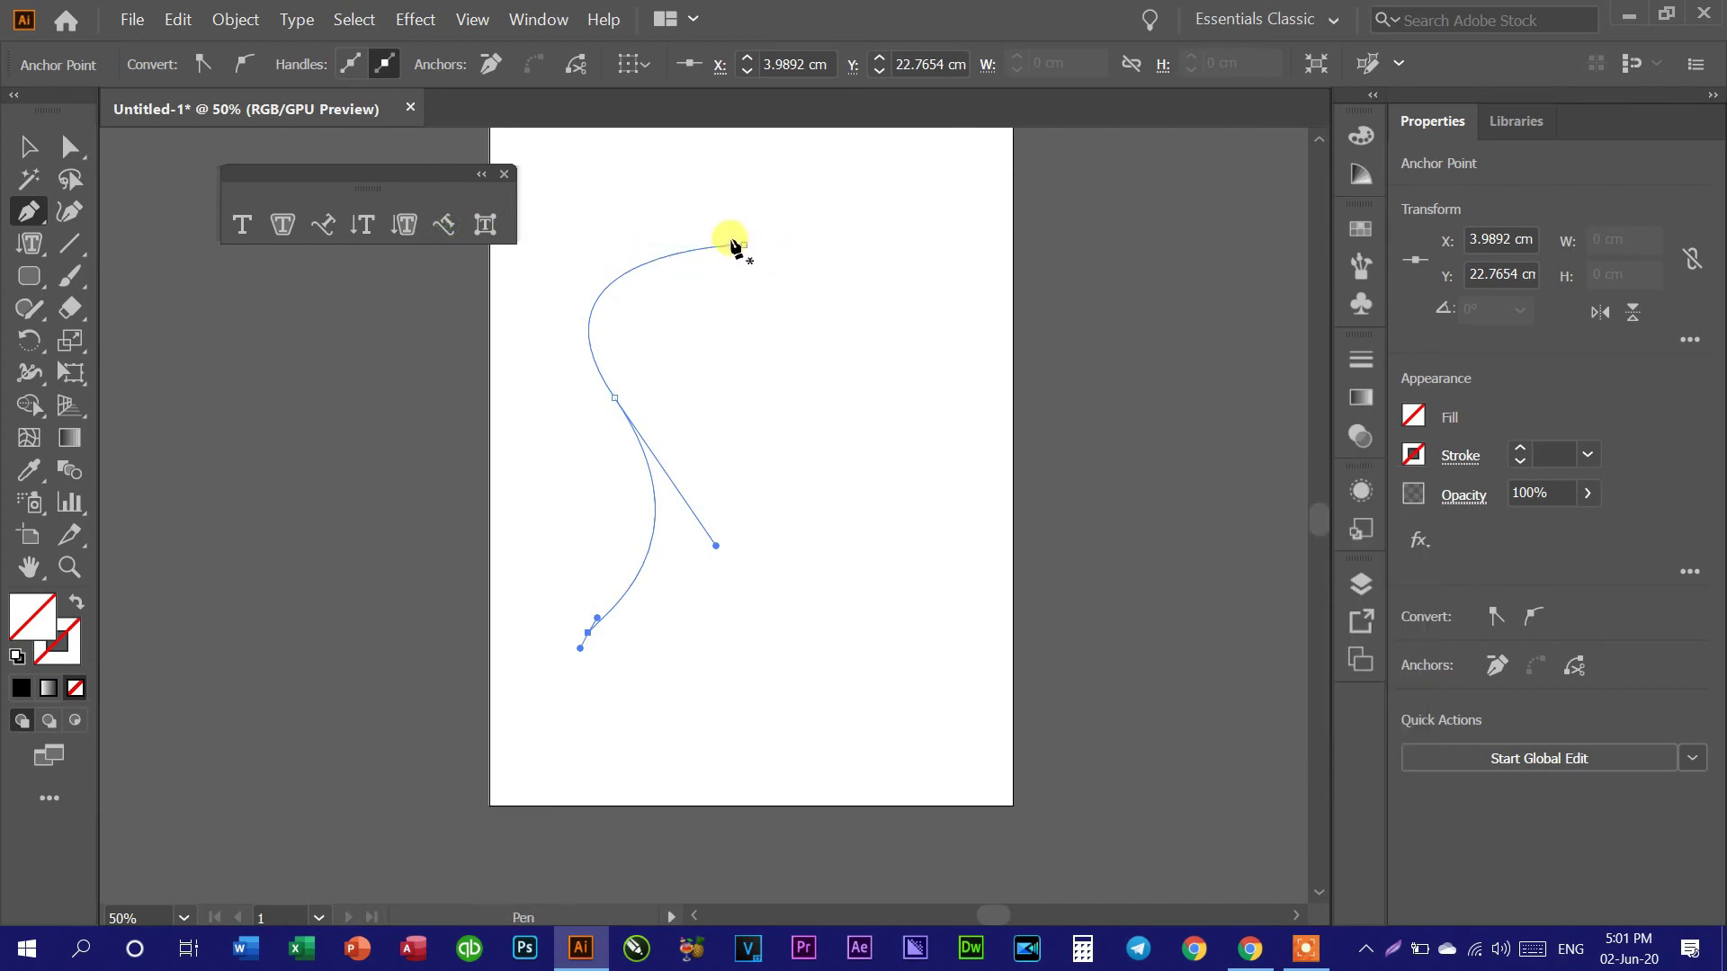
left_click(440, 227)
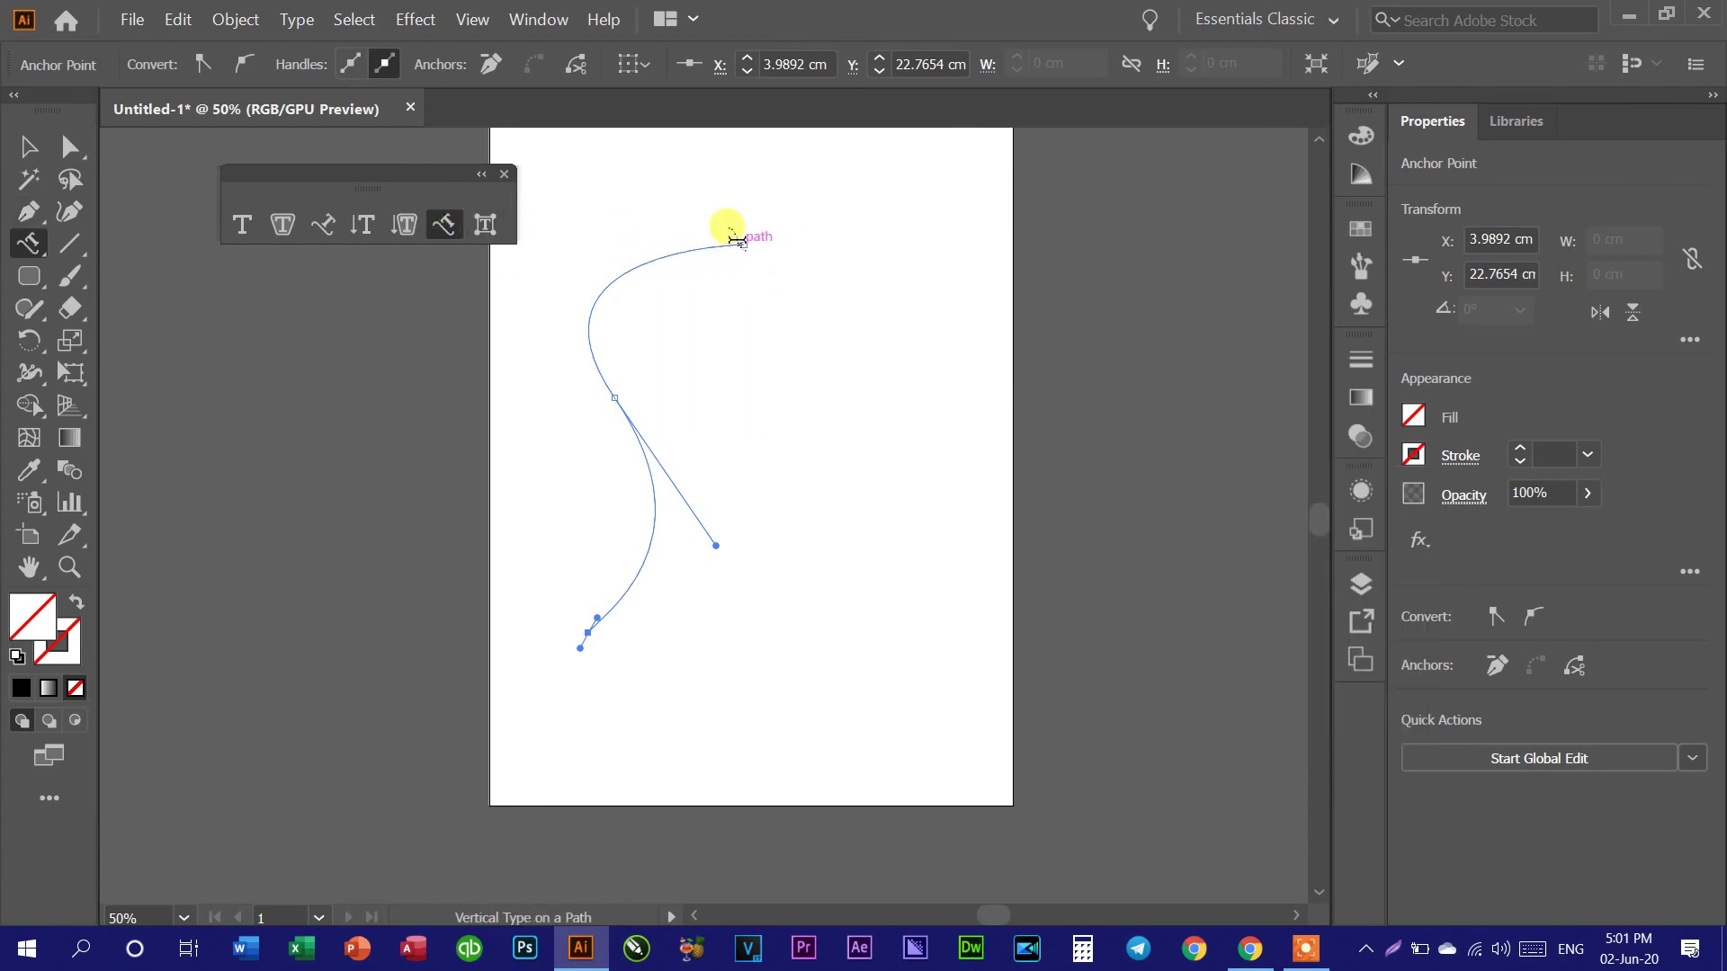
Step: Run LOVE YOU vertically down the S-curve, fix the stray T, then undo to clear it
left_click(737, 241)
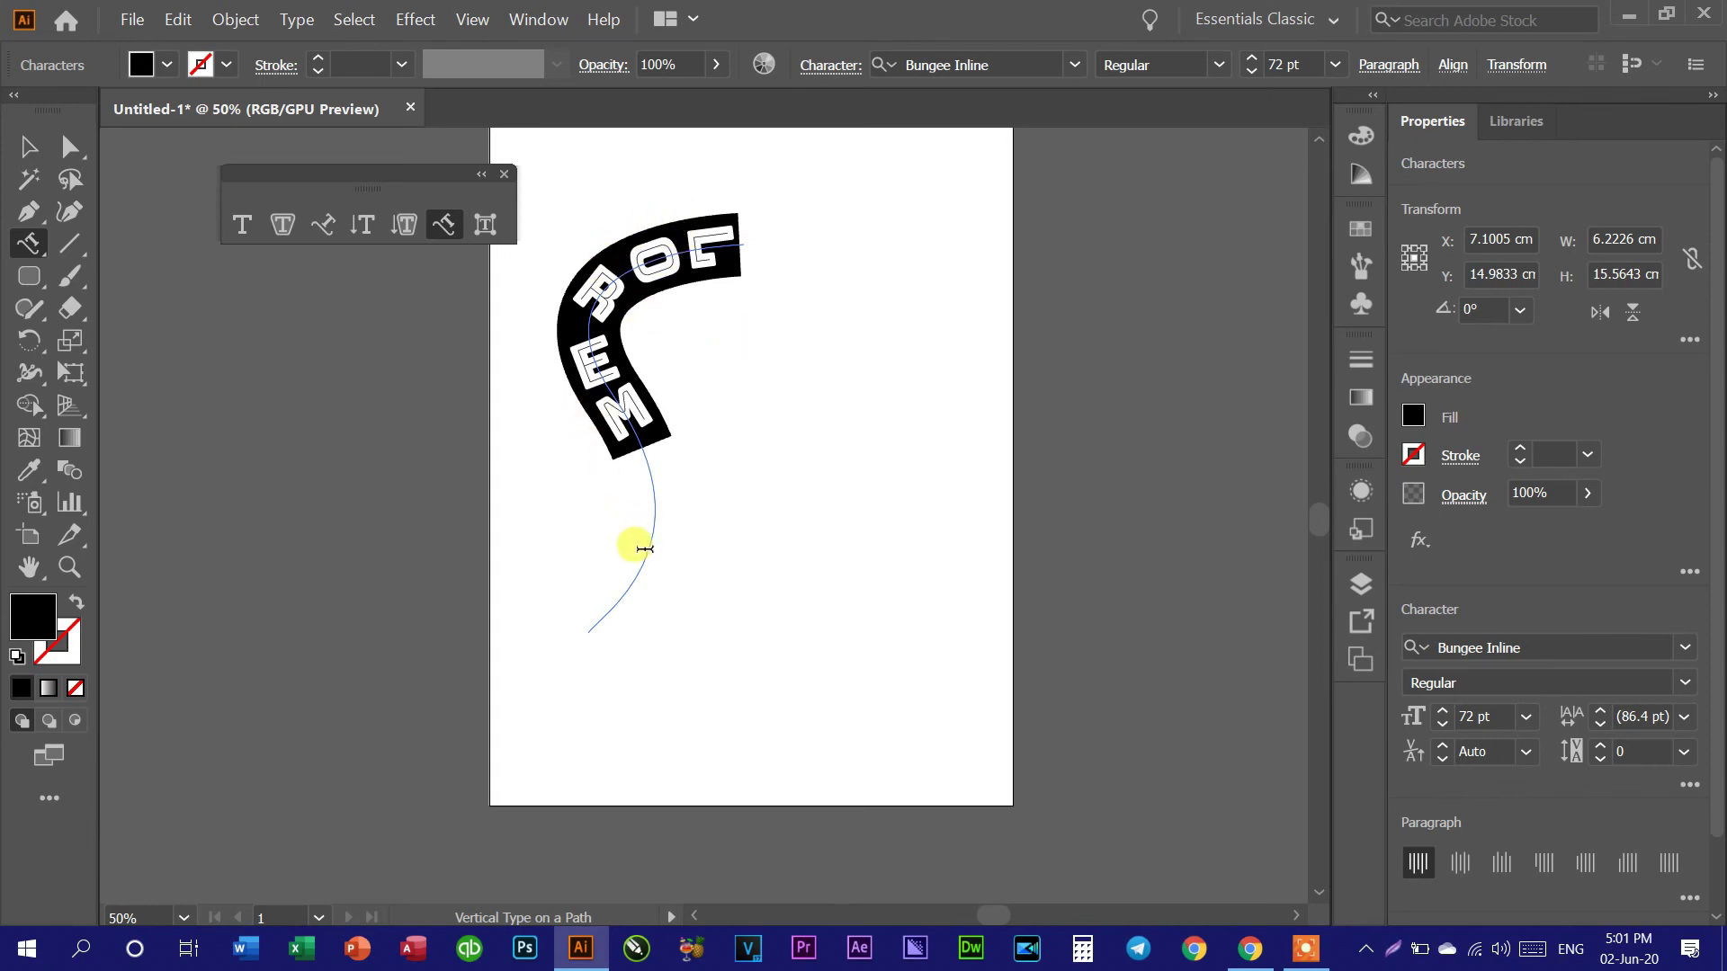
type("H")
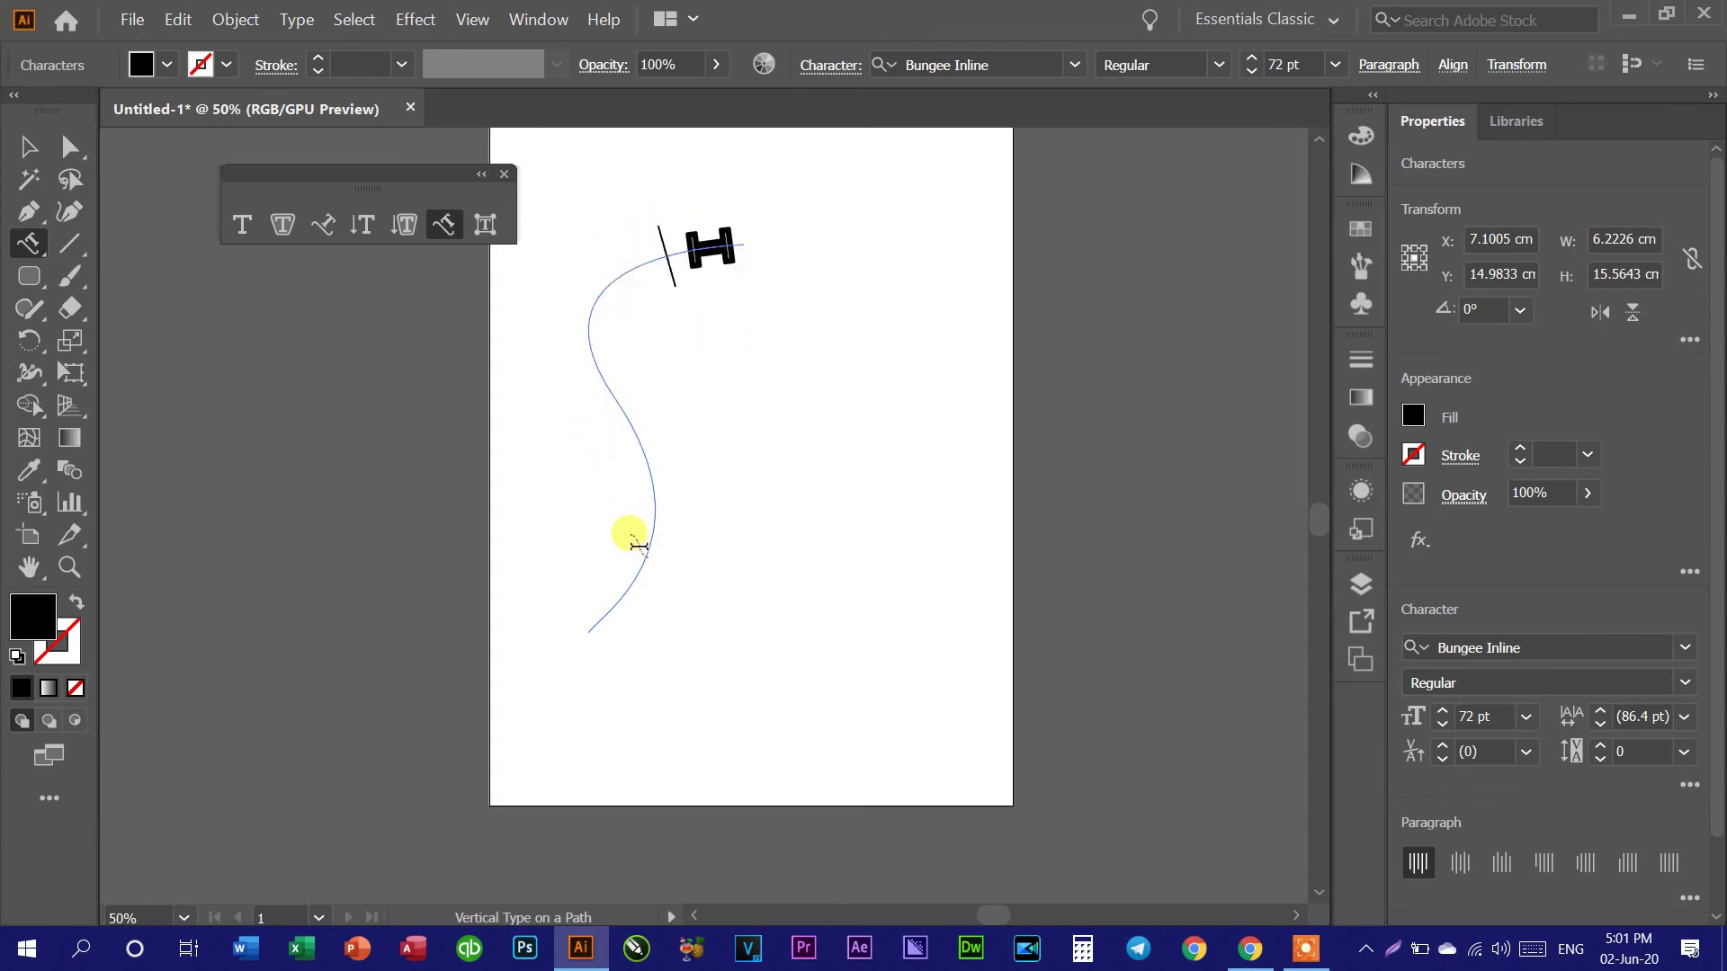
type("LOVET")
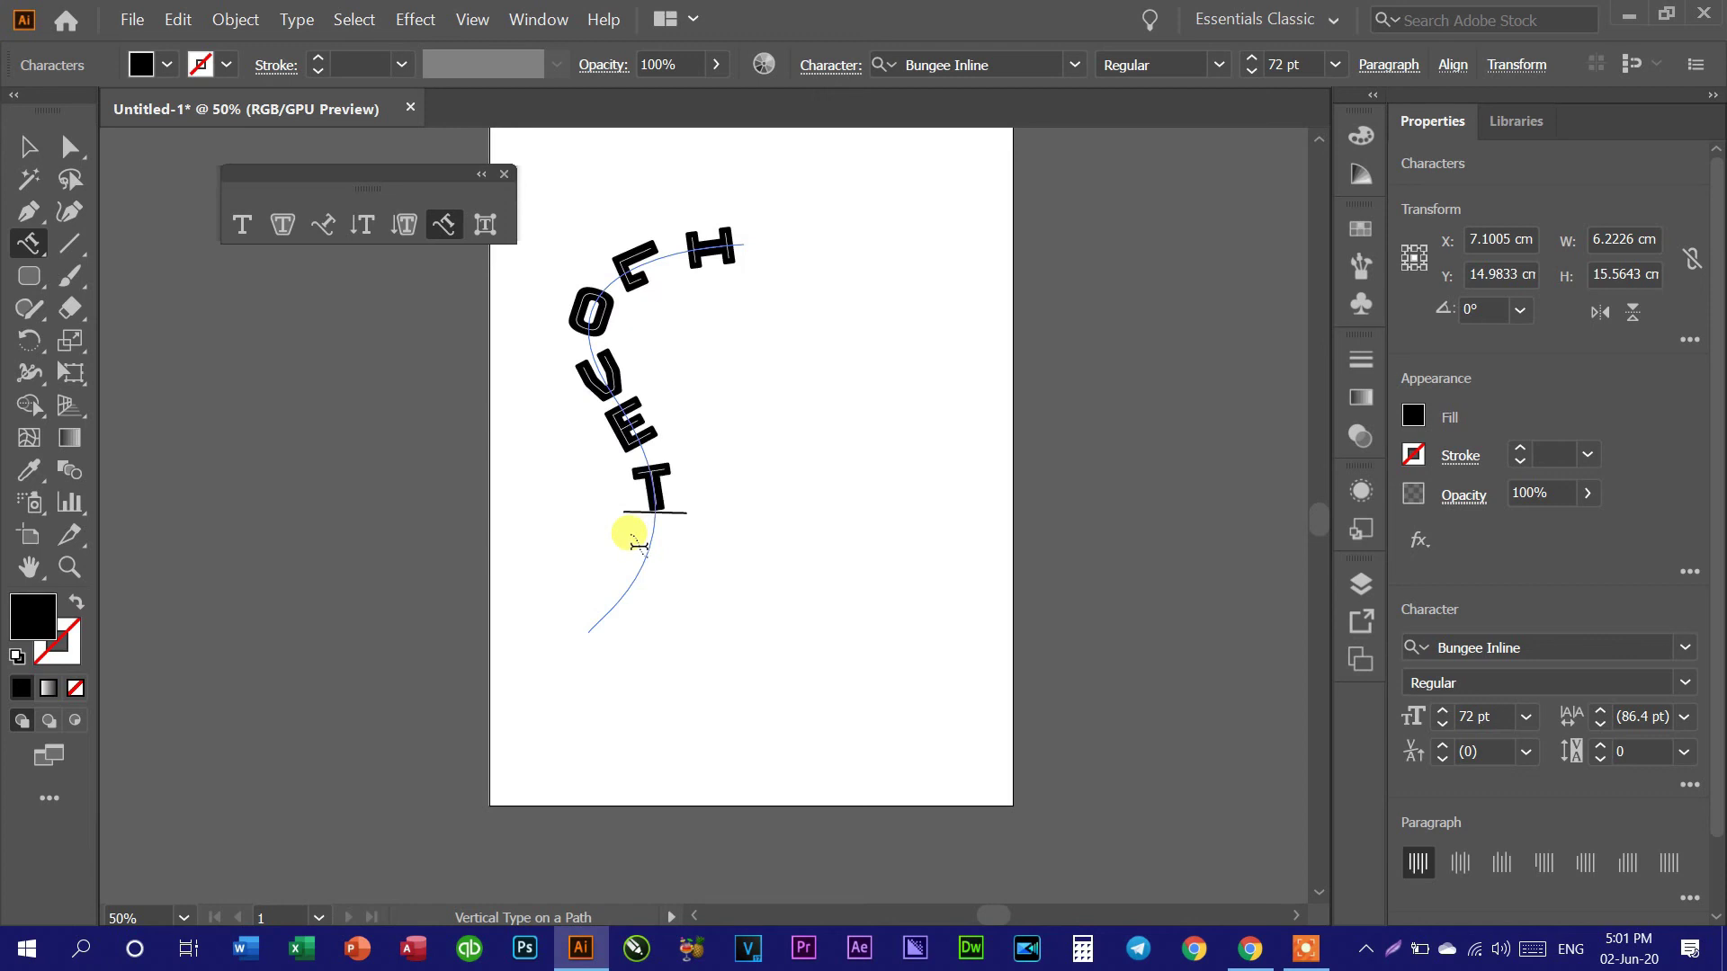
key("BackSpace")
type("YOU")
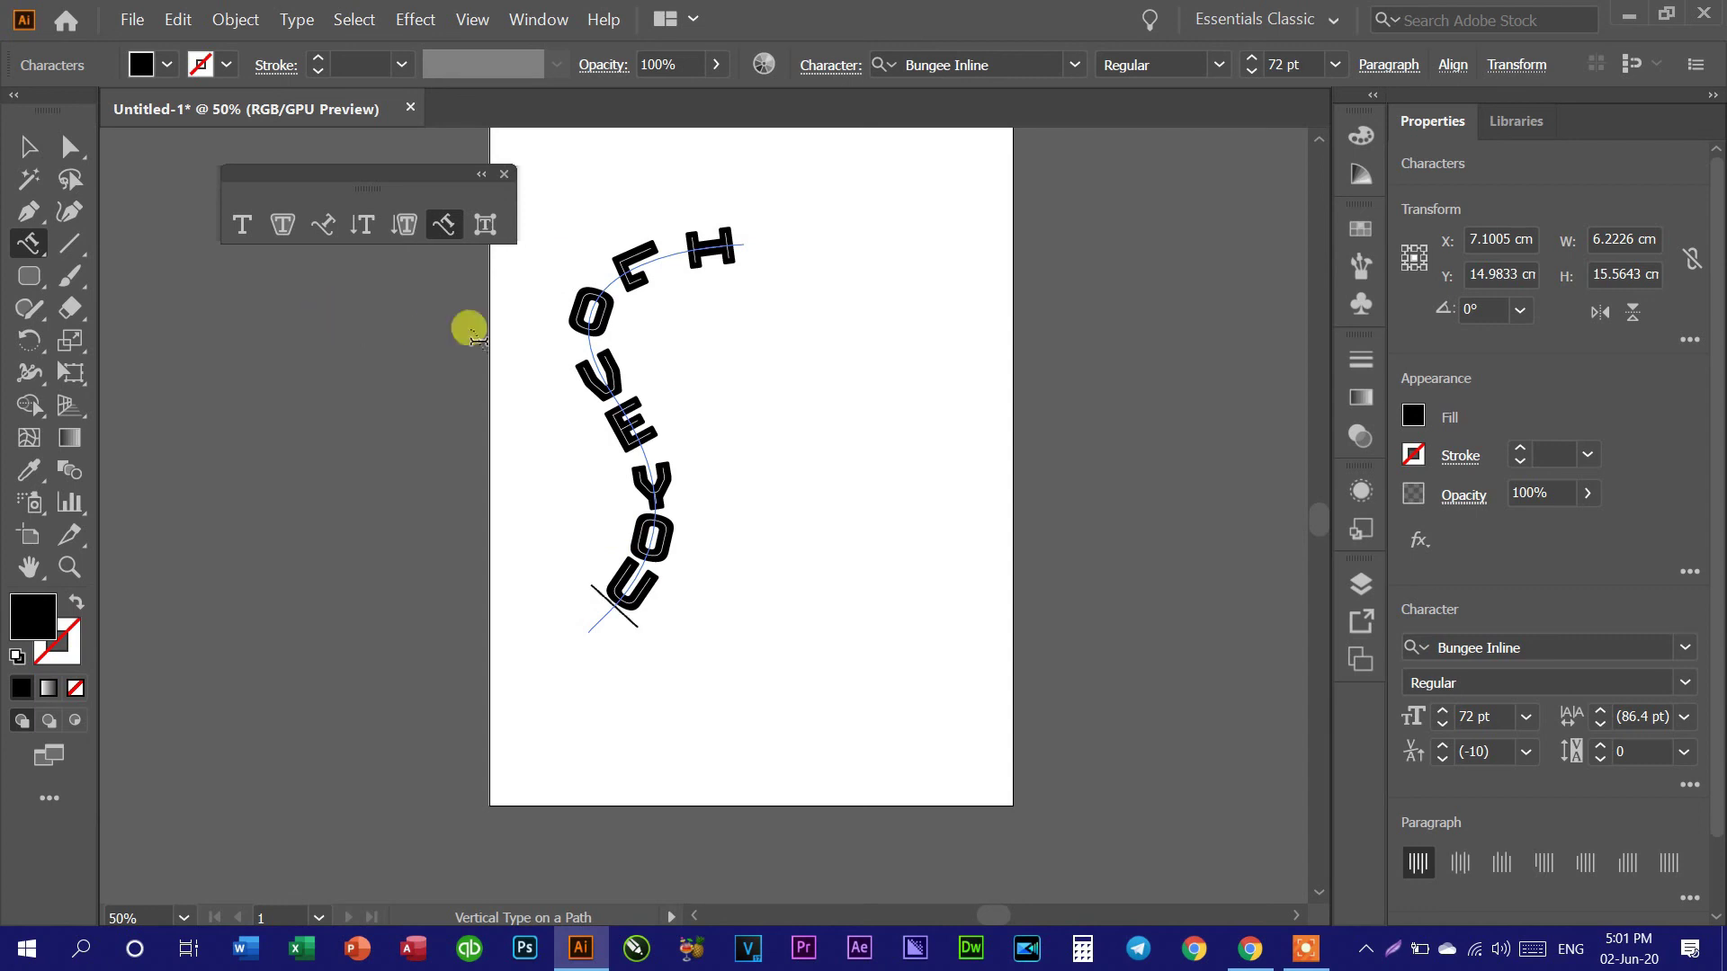
key("ctrl+z")
left_click(242, 224)
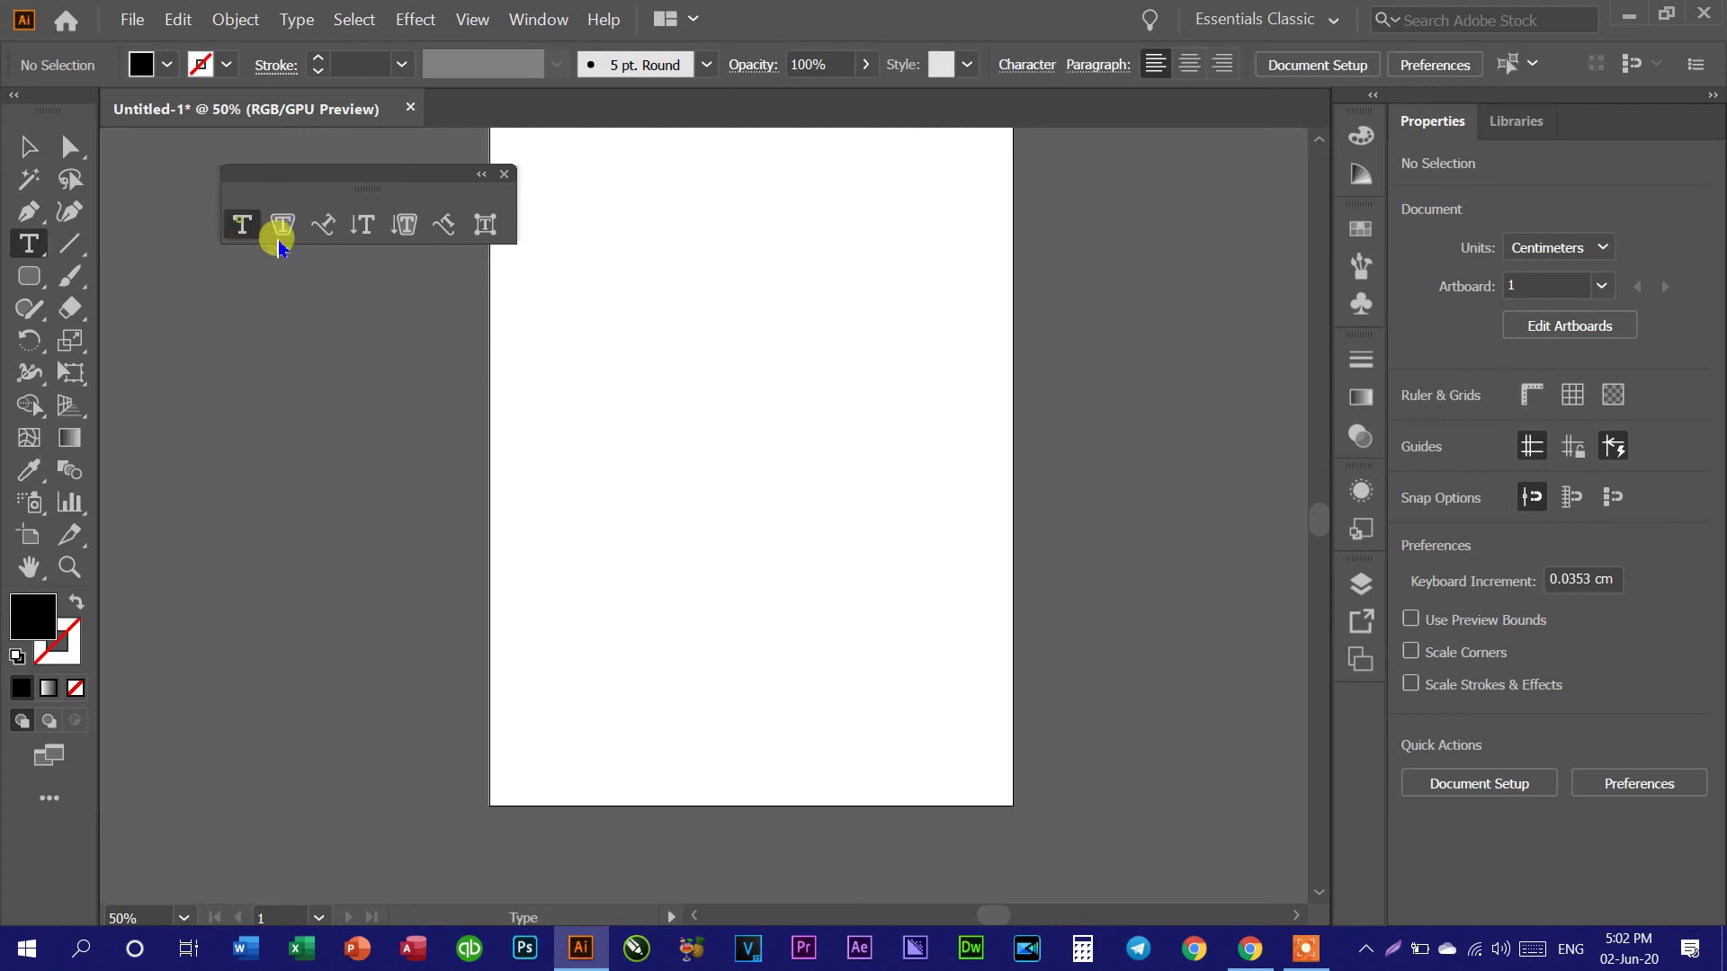
Step: Type 'I LOVE U' as a horizontal line of 72 pt Bungee Inline near the page centre
left_click(598, 413)
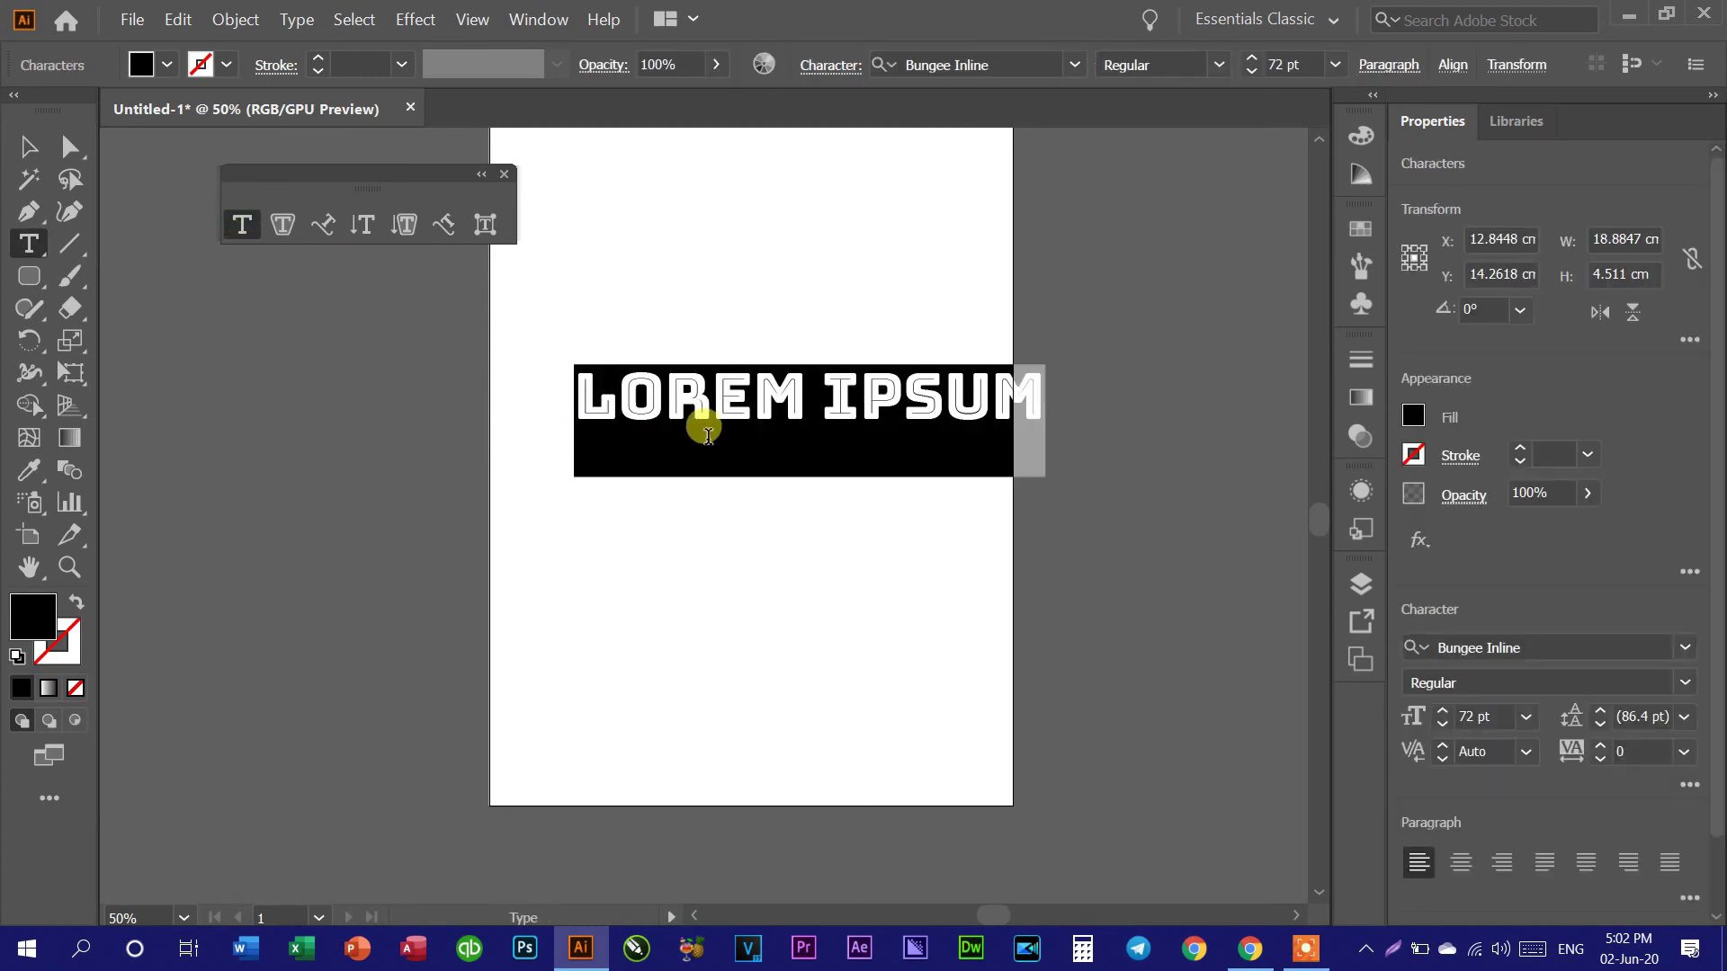
type("I LOV")
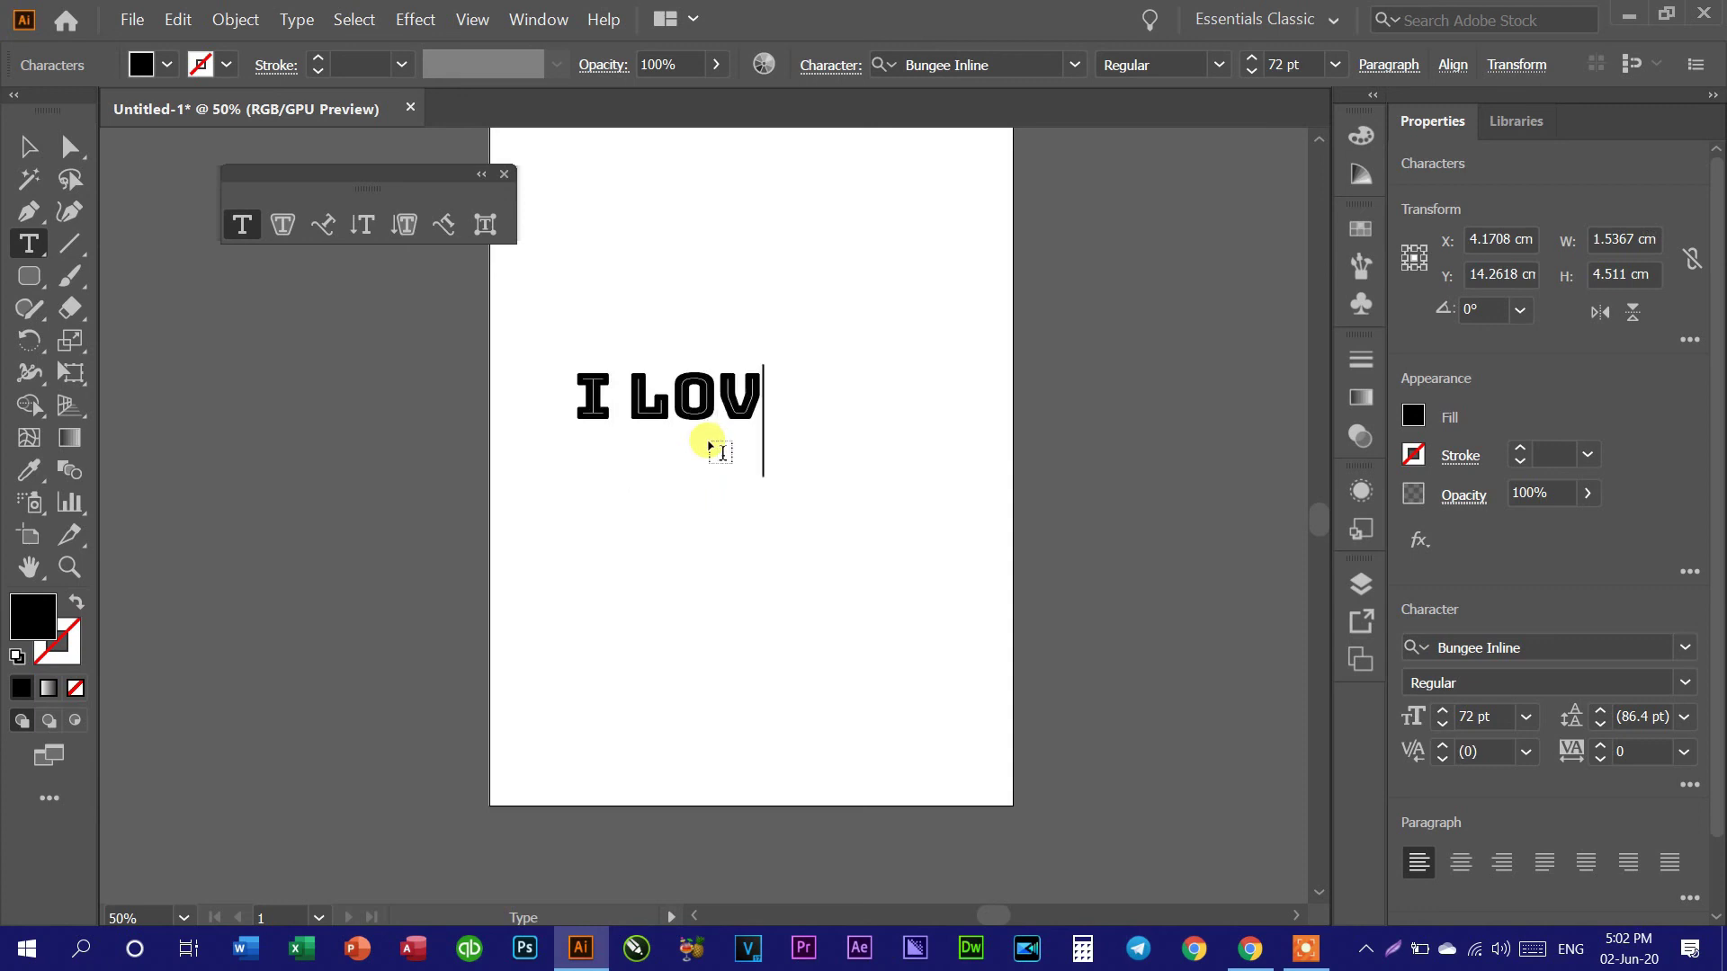
type("E U")
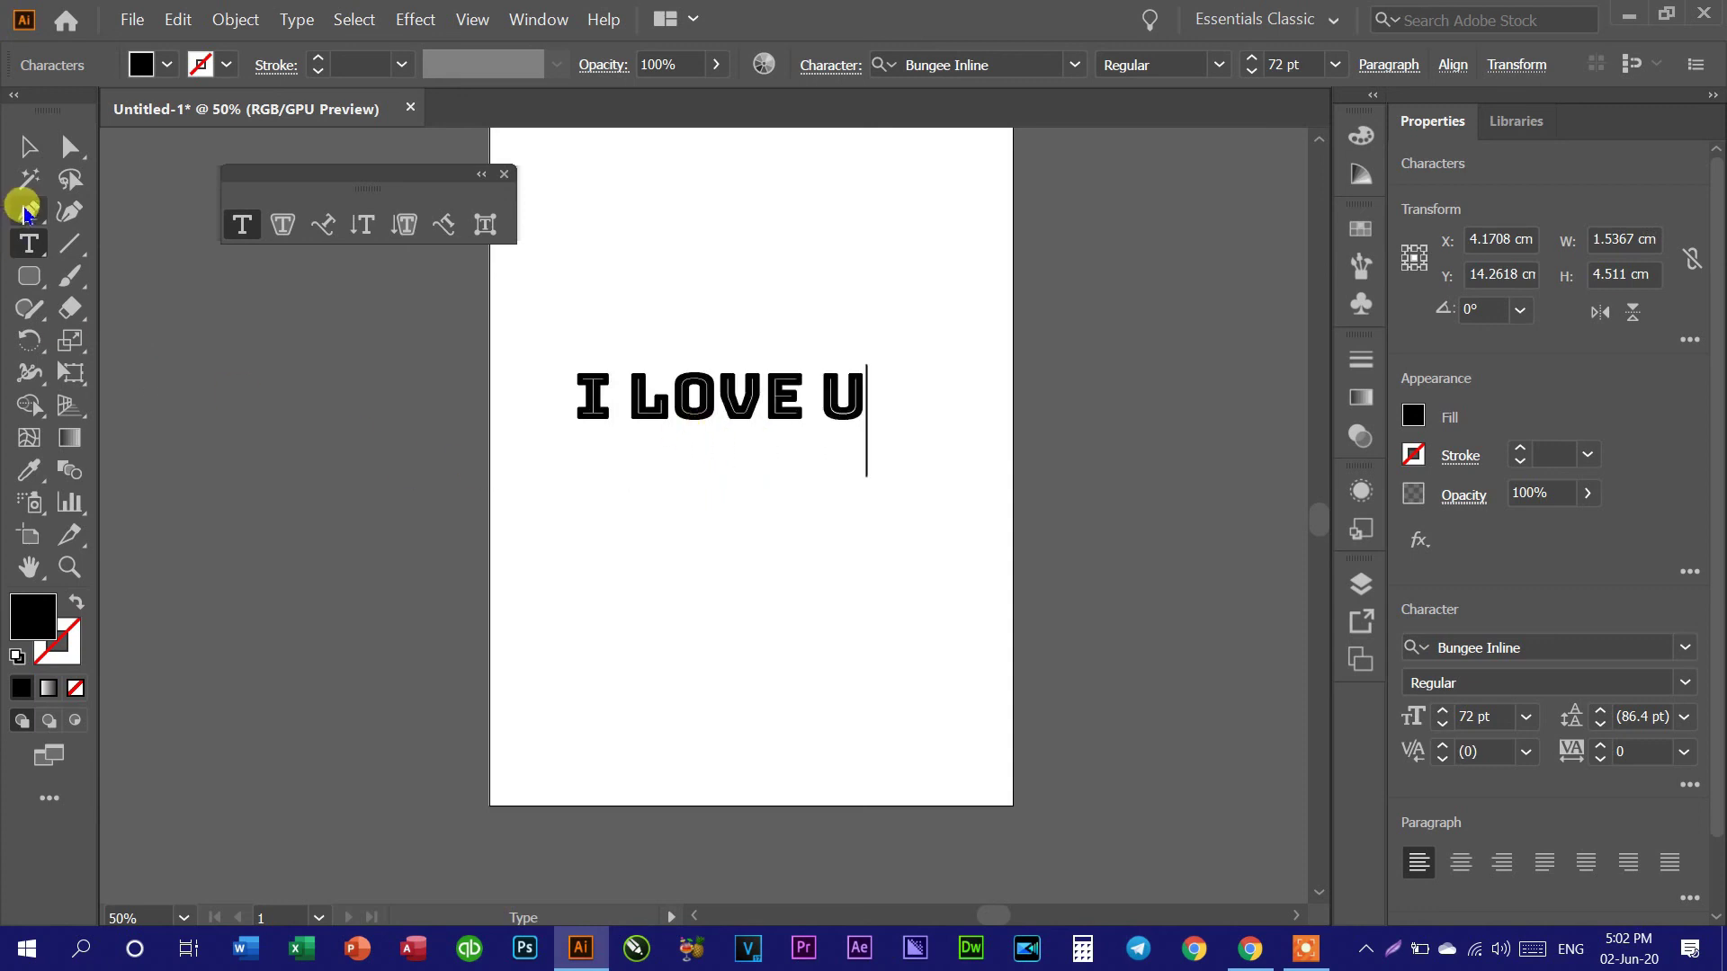
left_click(485, 224)
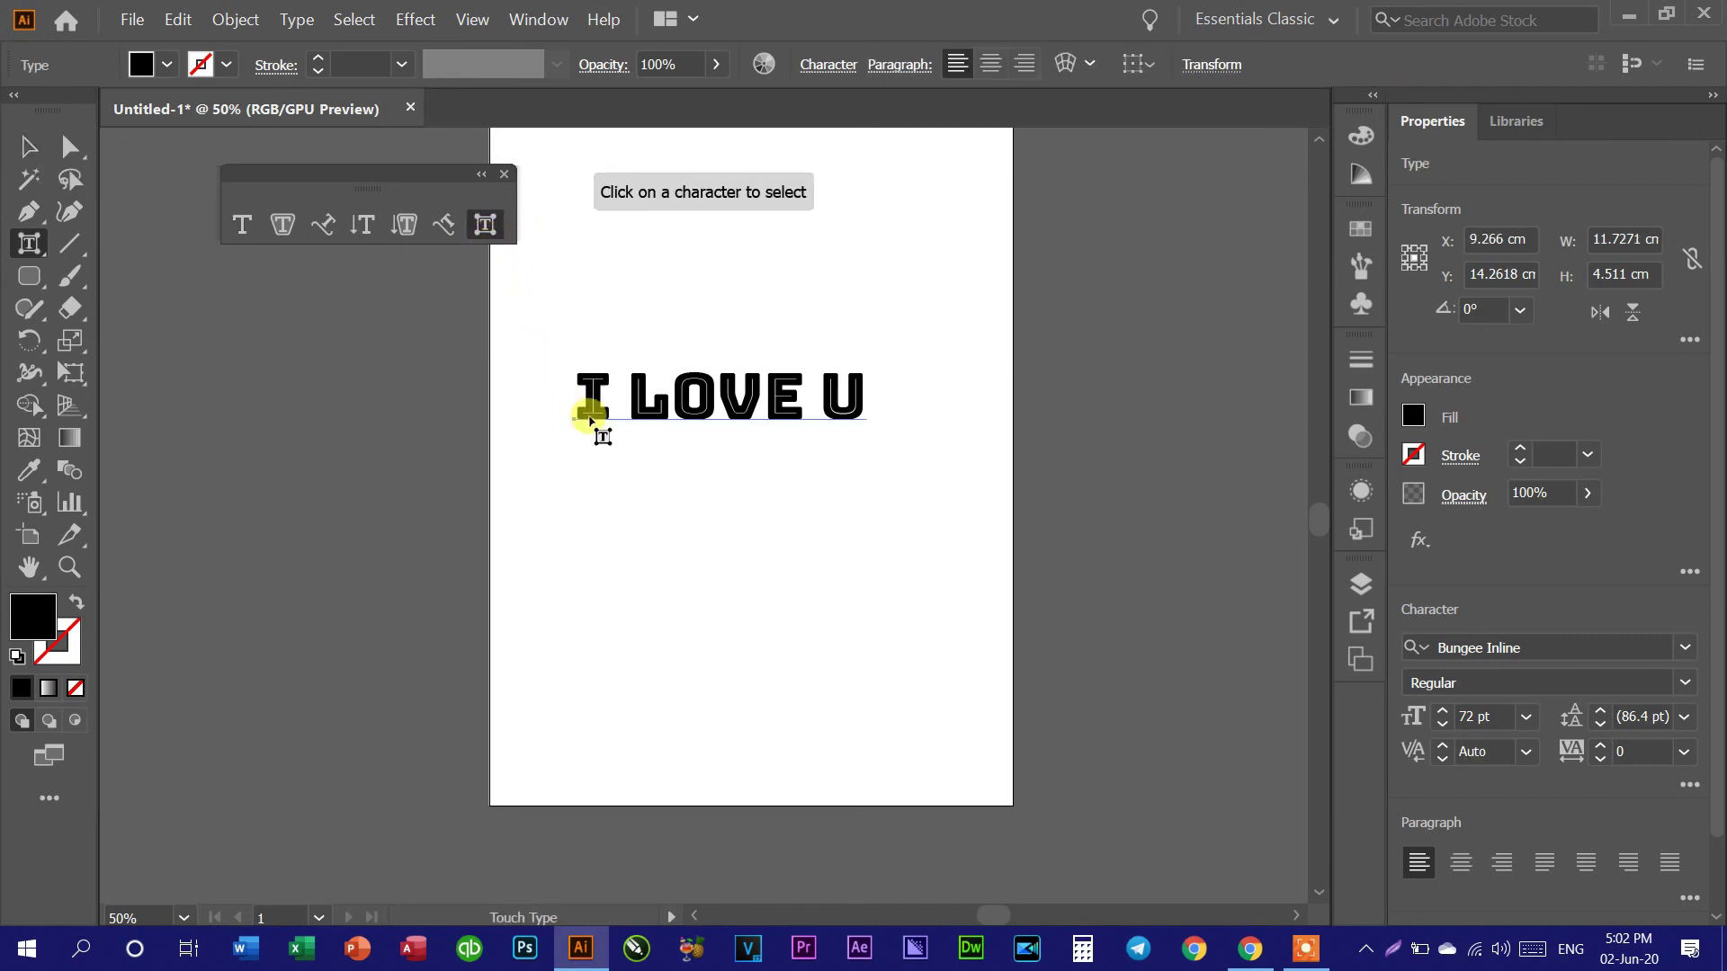
Step: Raise the letters I and O of I LOVE U above the baseline
left_click(593, 396)
left_click(593, 395)
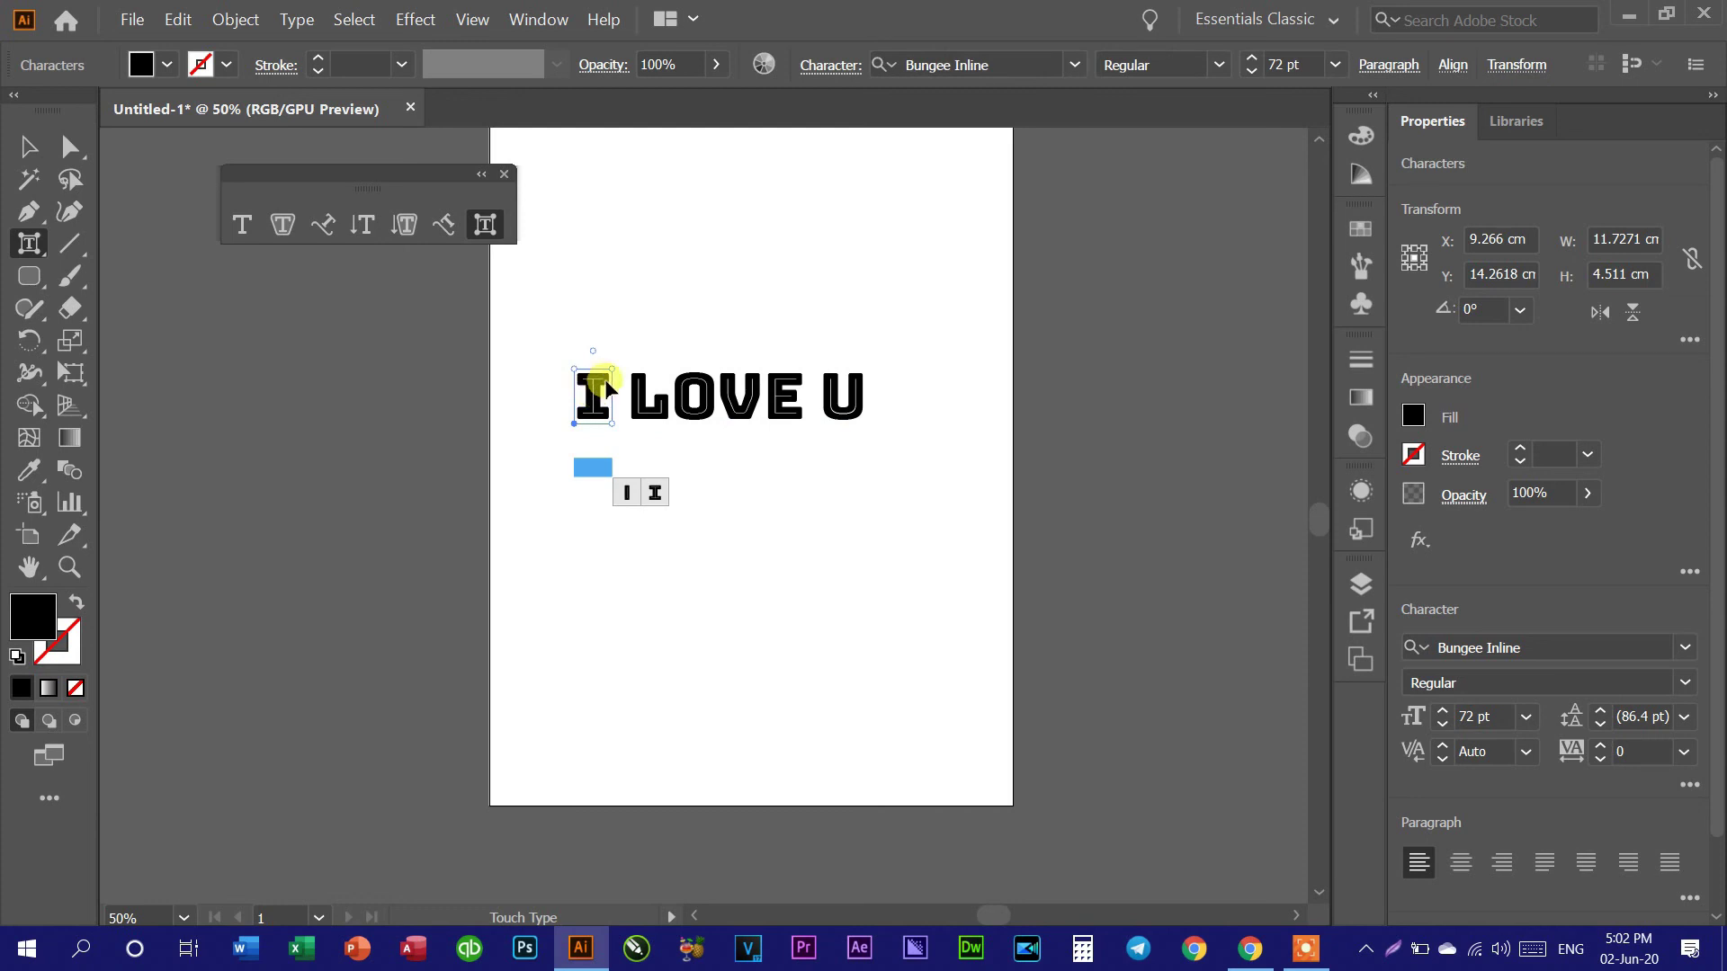
left_click_drag(593, 406, 600, 315)
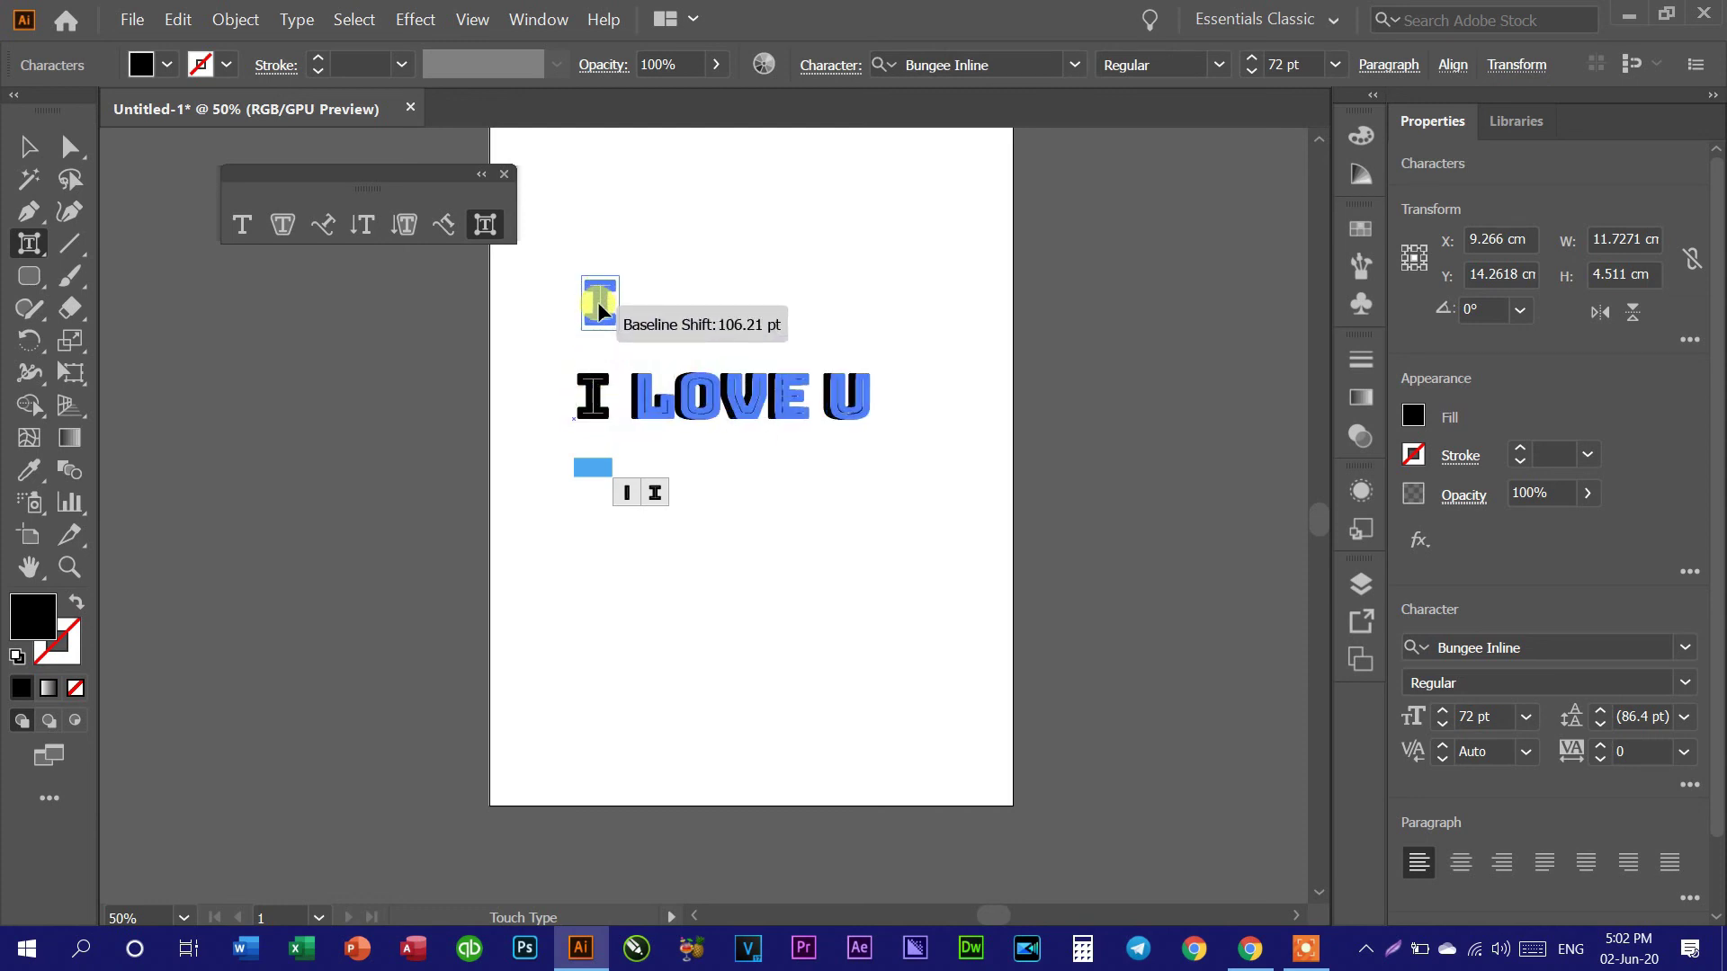
left_click_drag(599, 313, 609, 335)
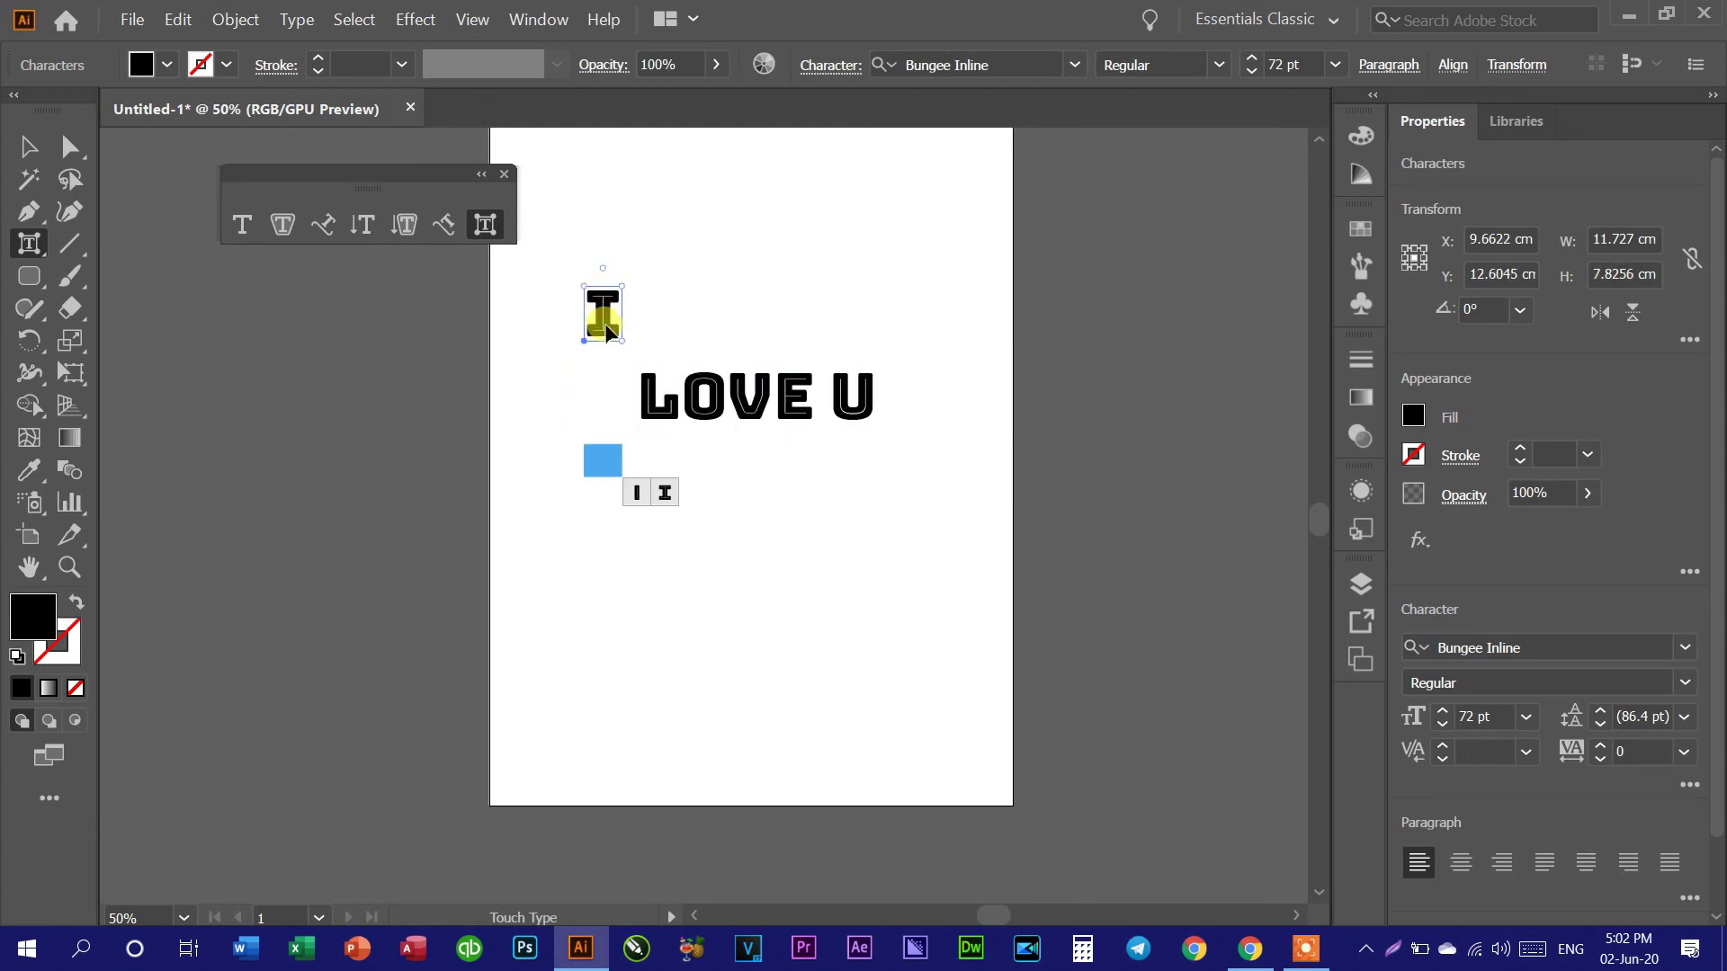
left_click(705, 393)
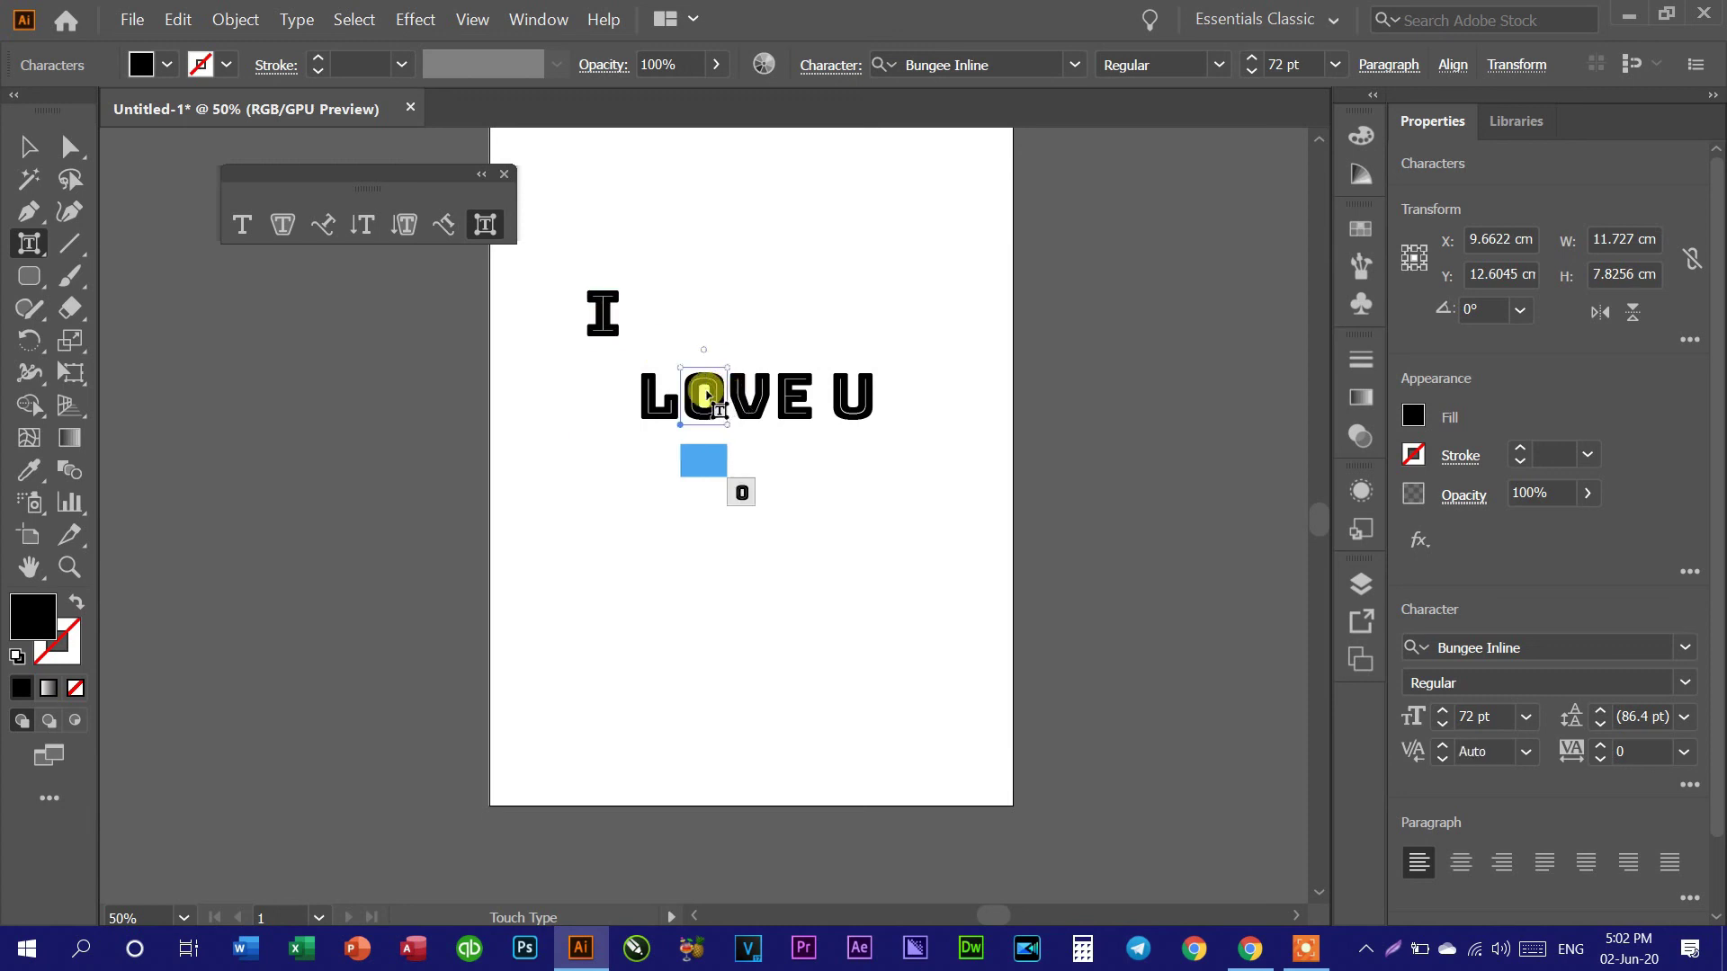
left_click_drag(707, 392, 700, 368)
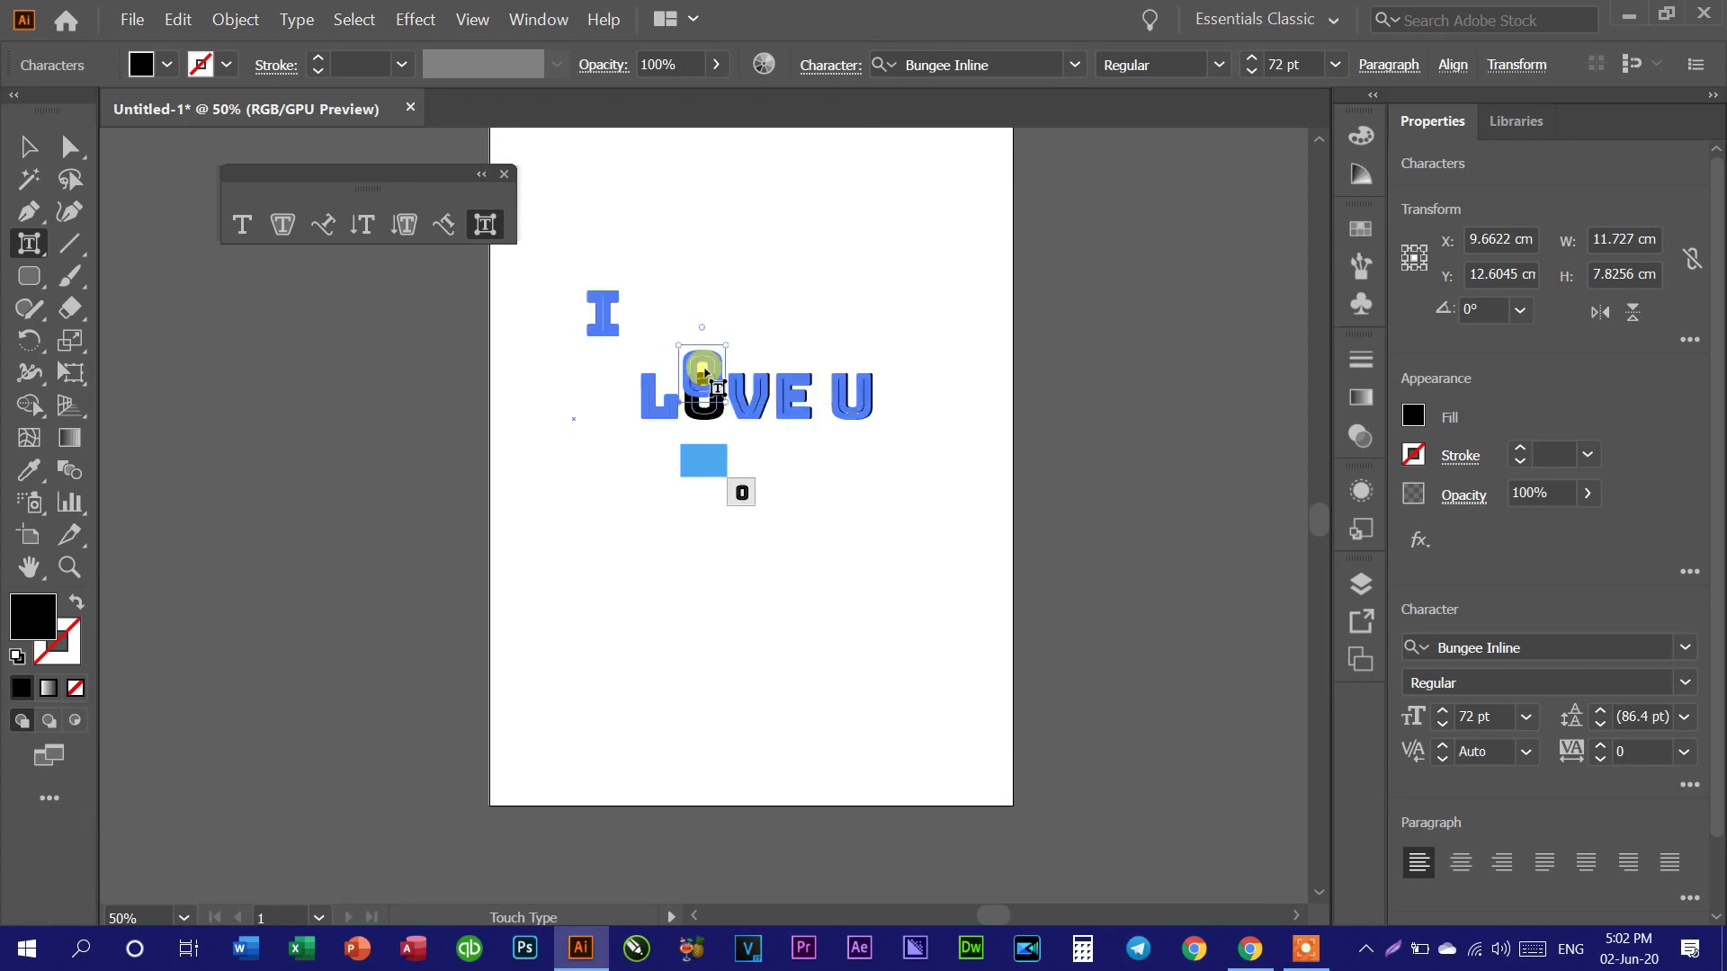
Step: Lift E about 26.55 pt, lower the I slightly, and raise U a little
left_click(786, 402)
left_click_drag(792, 402, 784, 370)
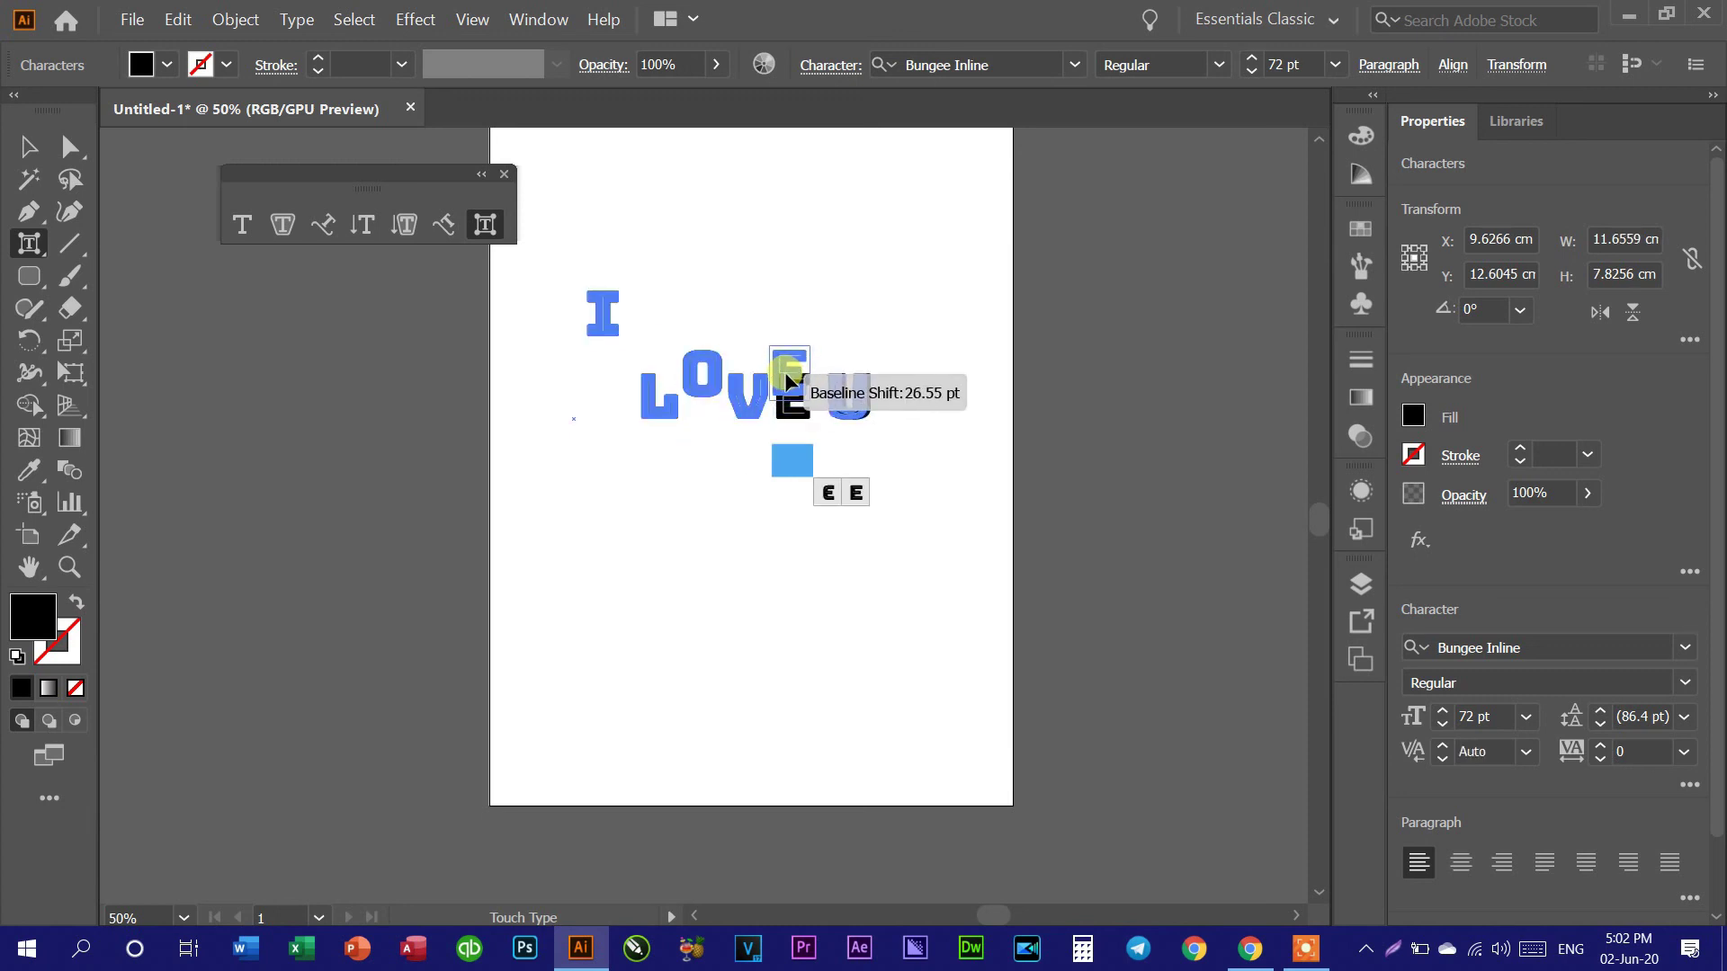
left_click(666, 355)
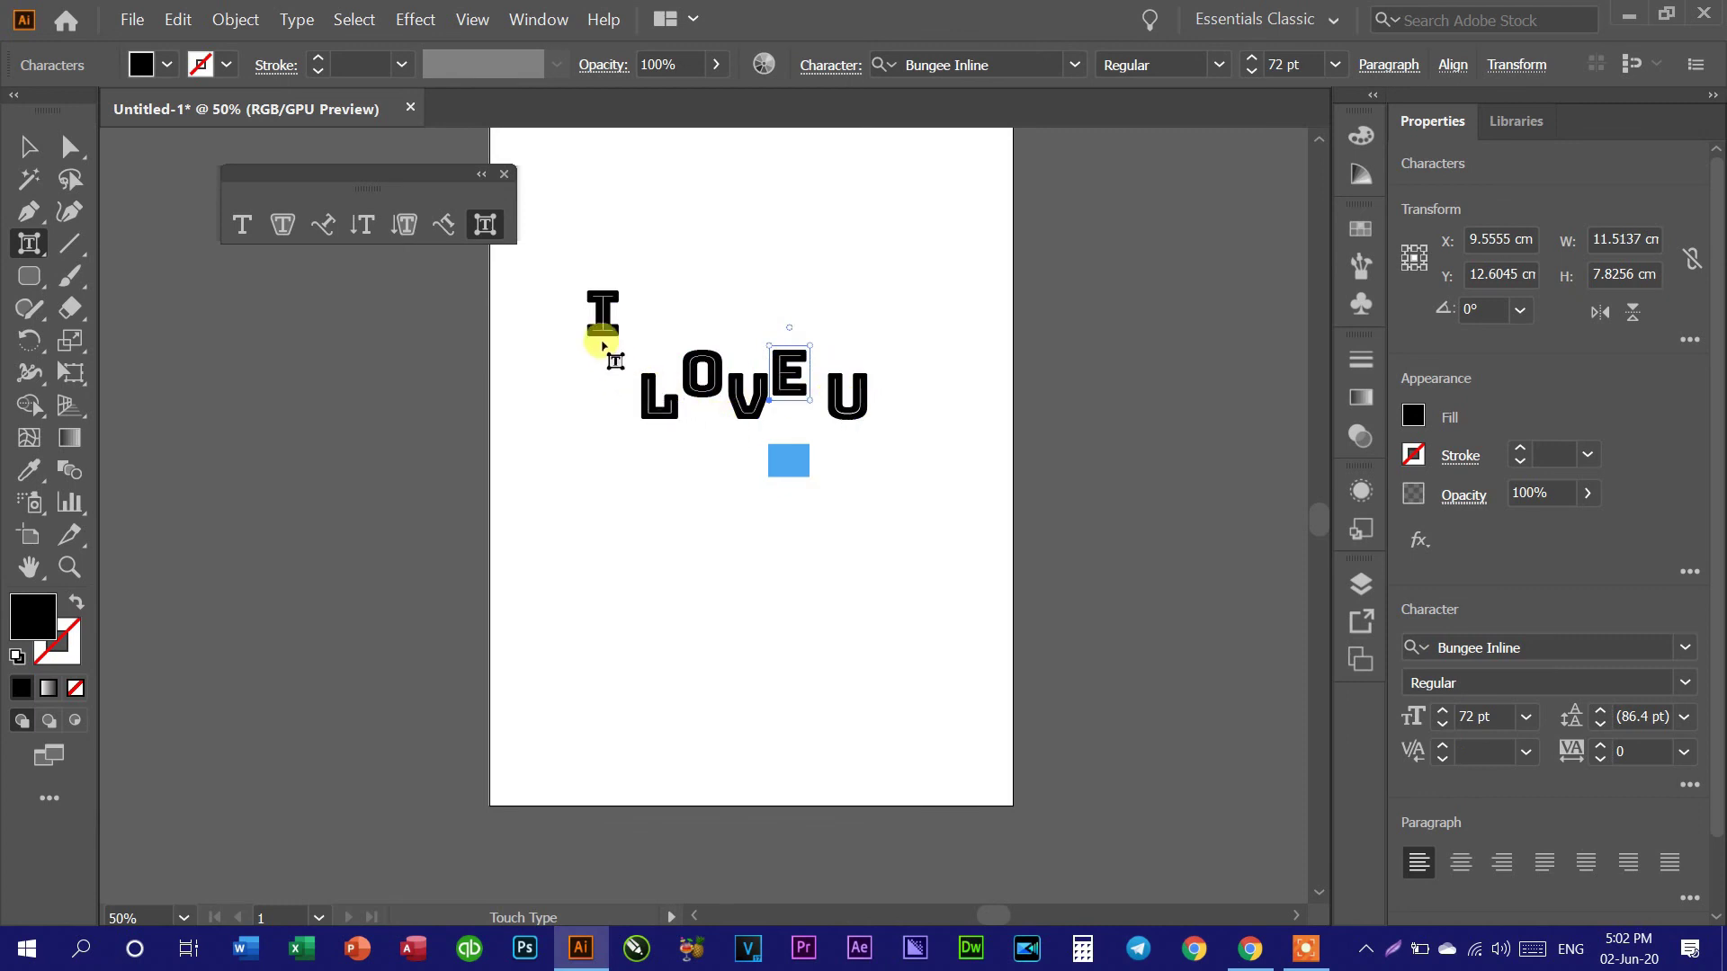
left_click_drag(603, 352, 613, 377)
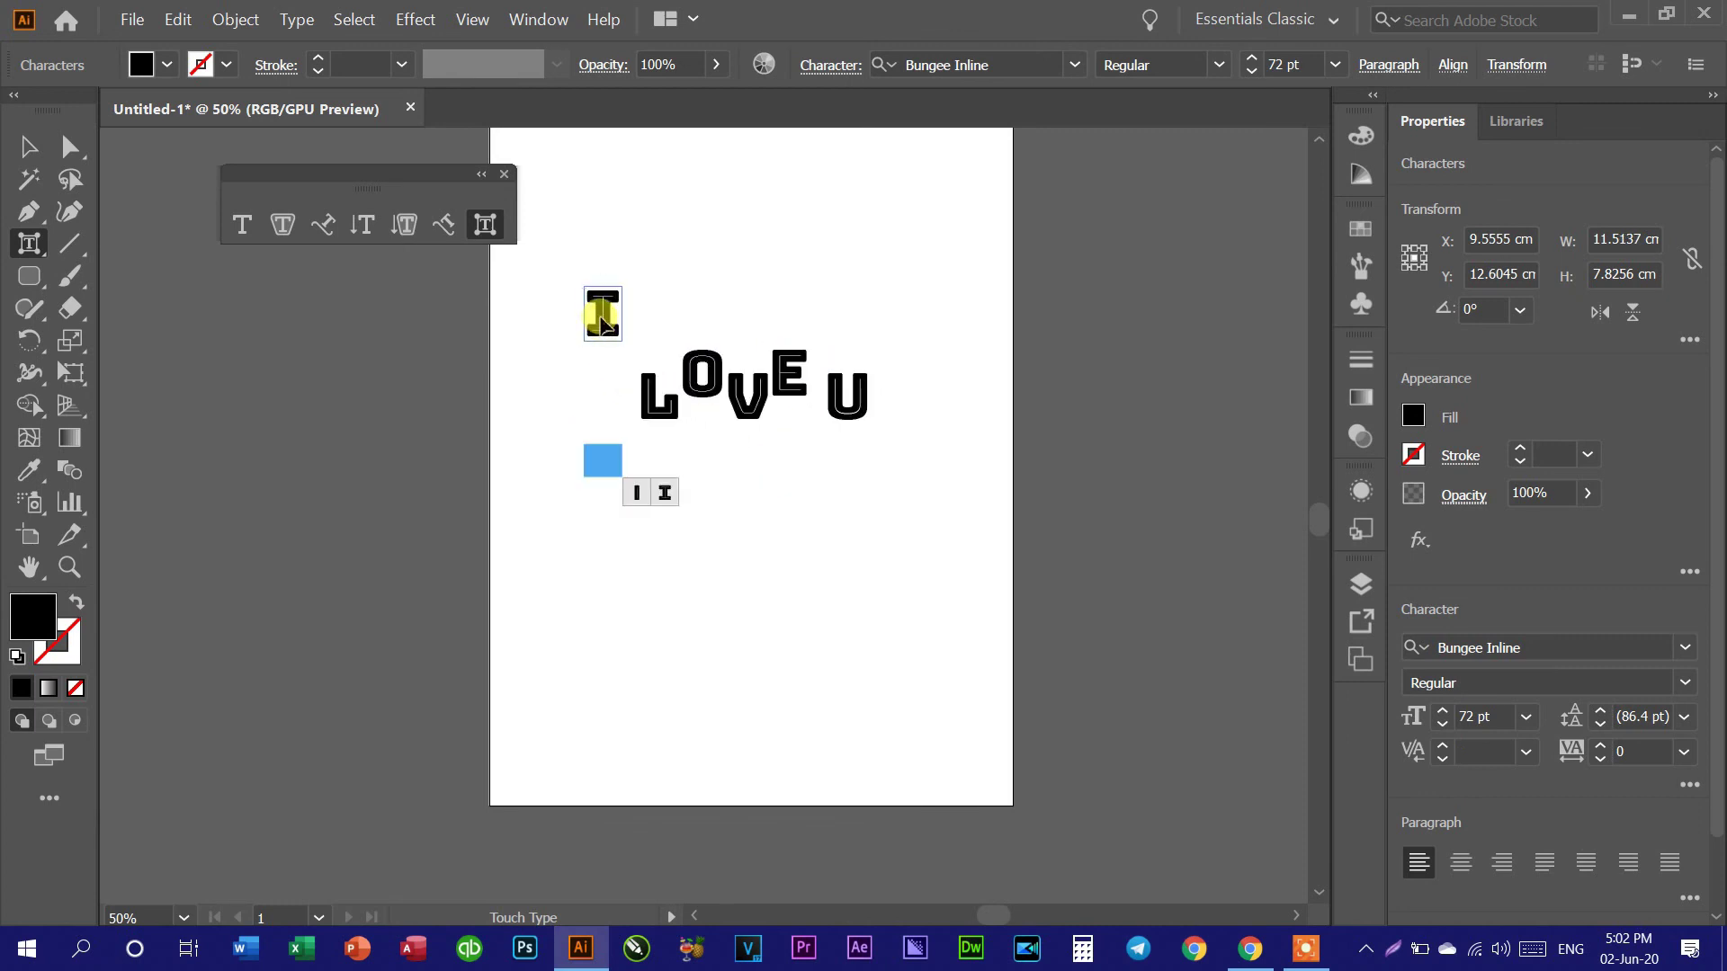
left_click_drag(859, 396, 857, 379)
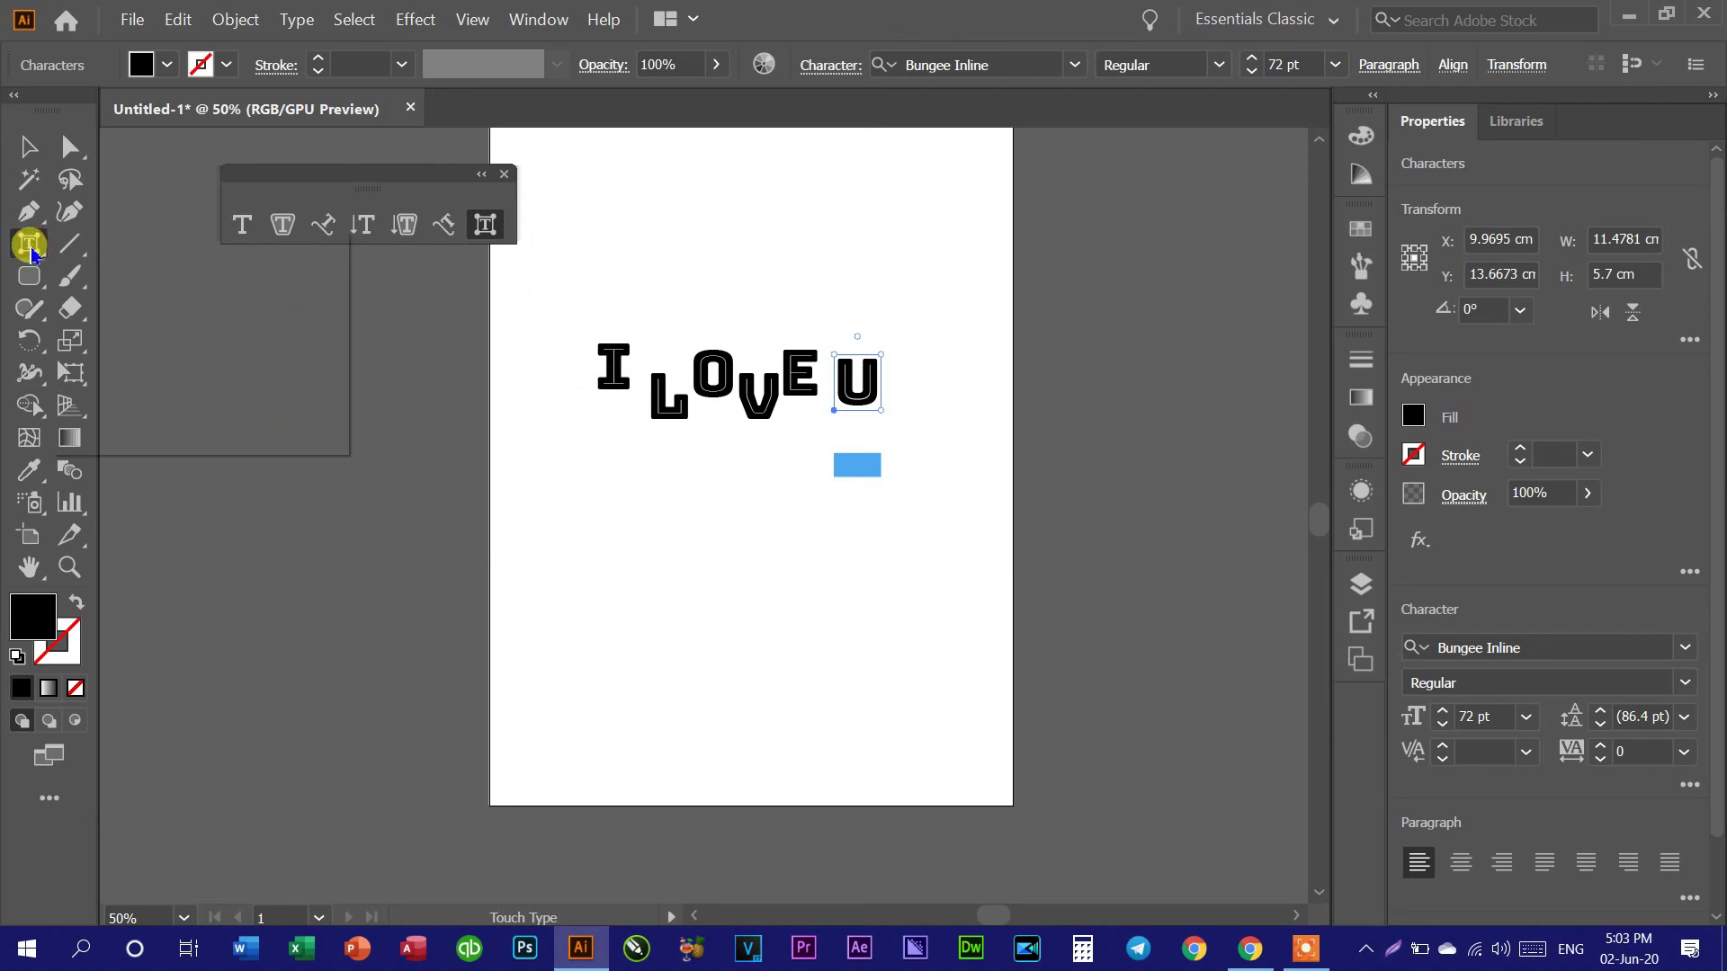
left_click_drag(32, 250, 142, 268)
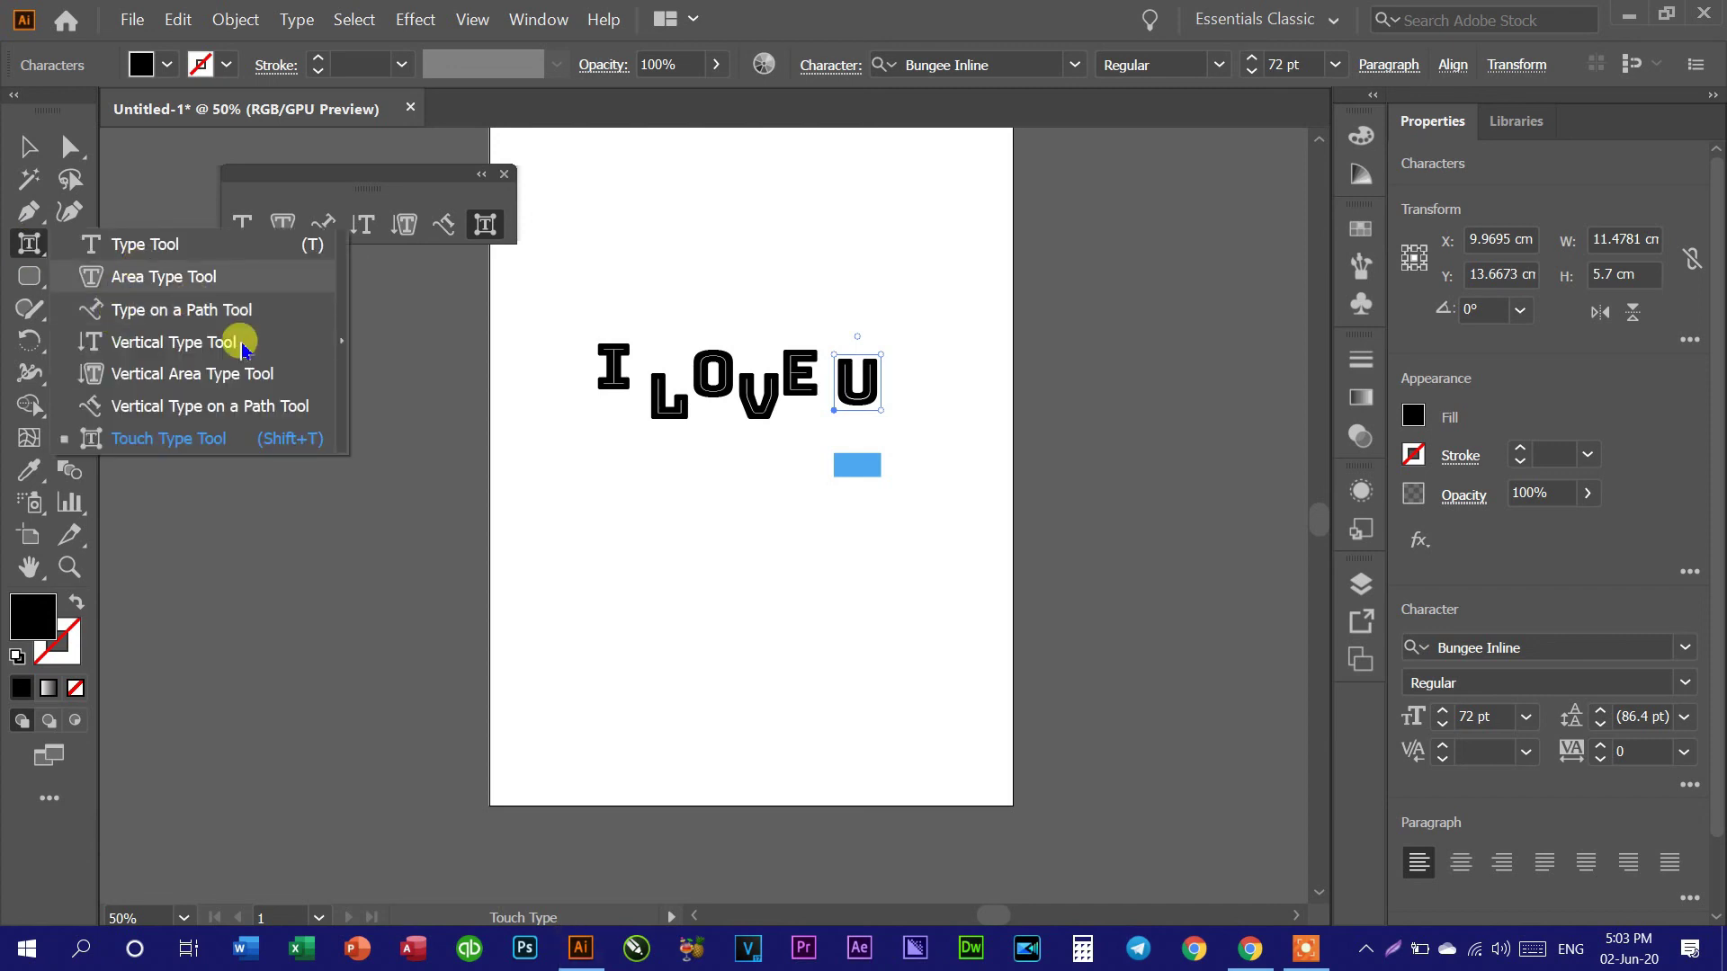
left_click(29, 251)
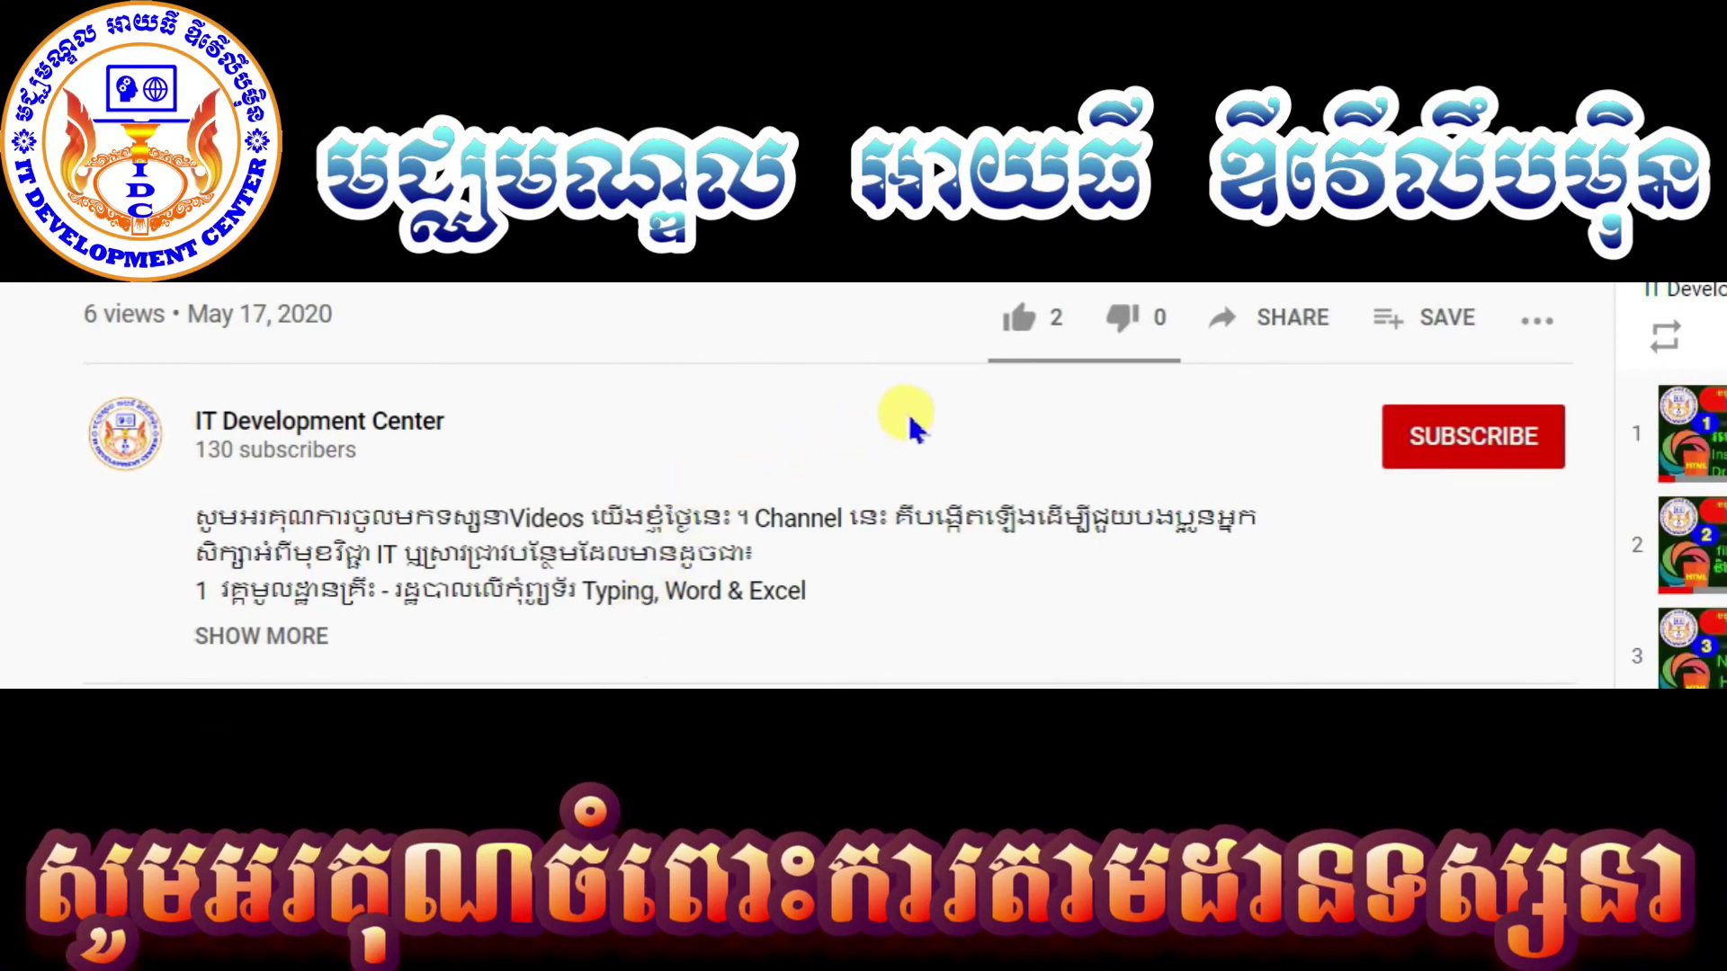
Step: Like the video, subscribe to the channel, and set notifications to All
left_click(1019, 317)
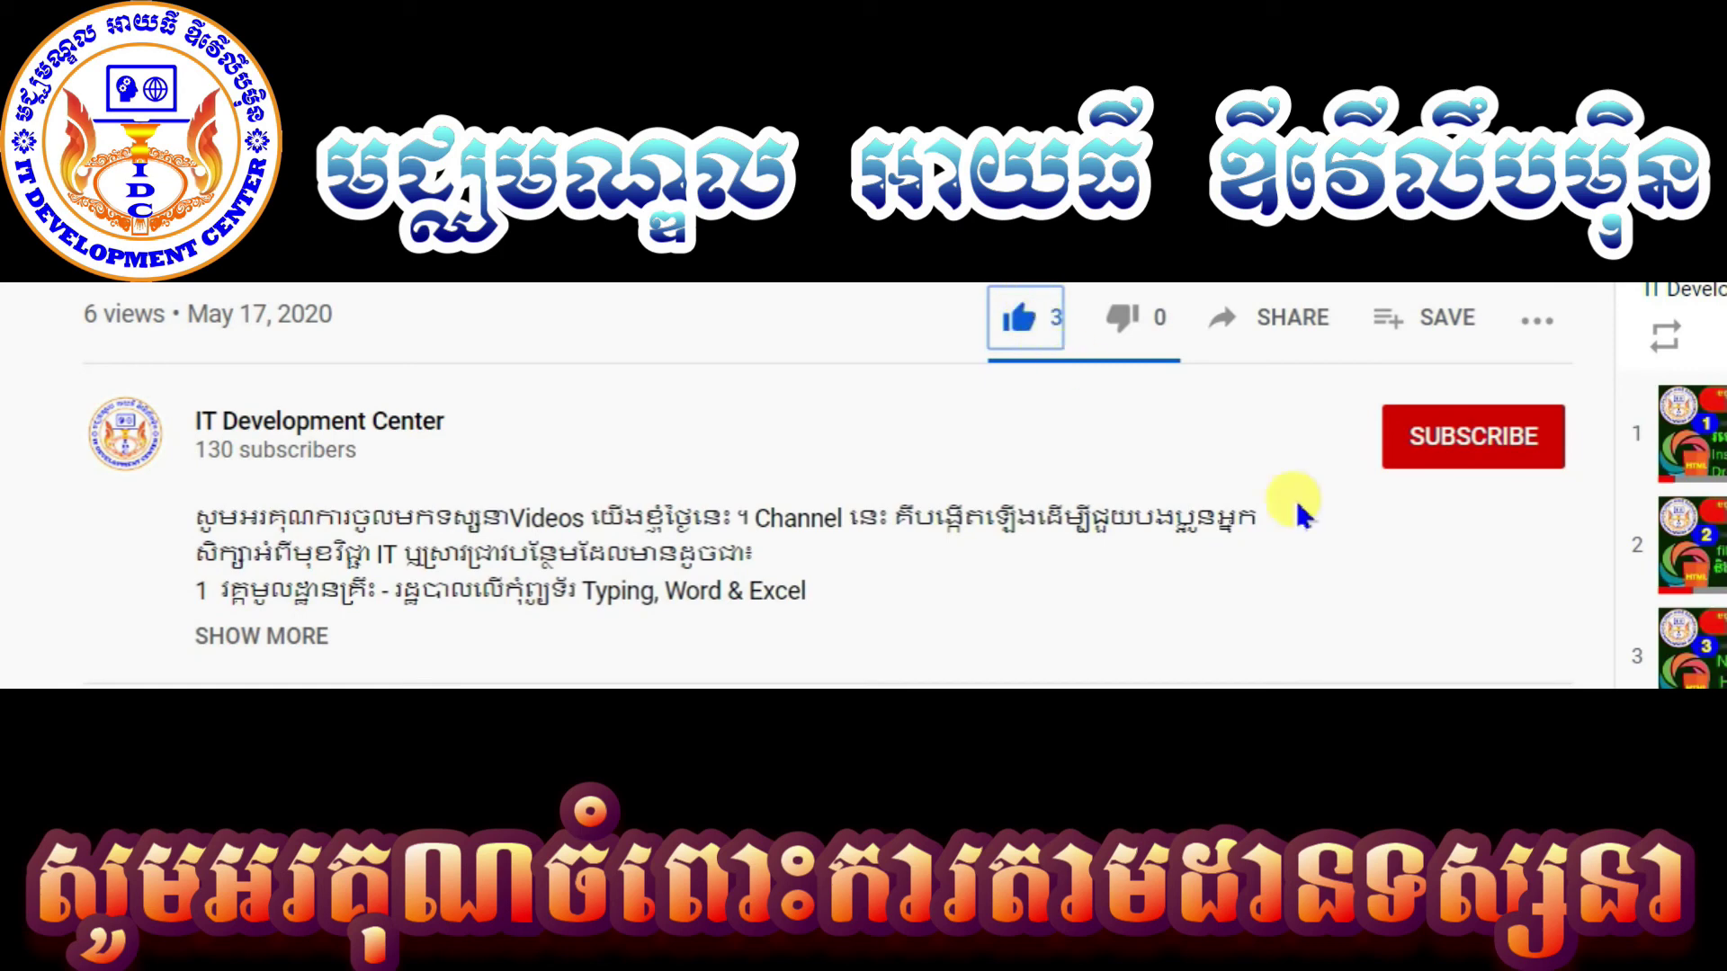
left_click(1443, 449)
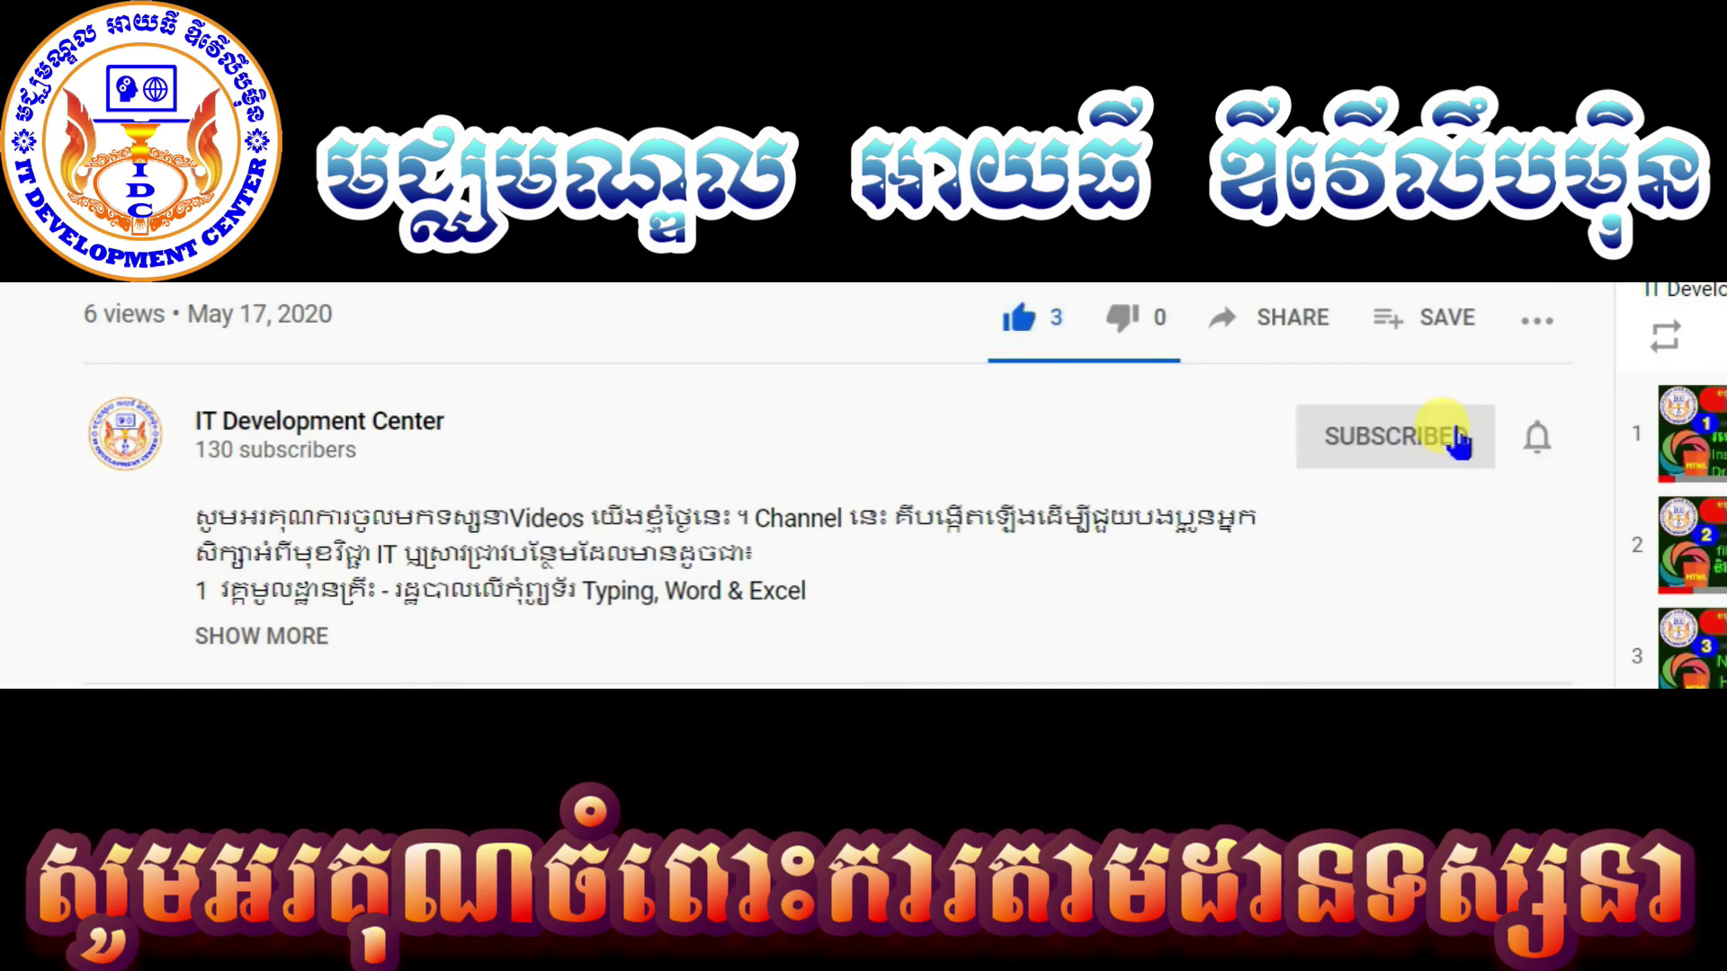
left_click(1538, 439)
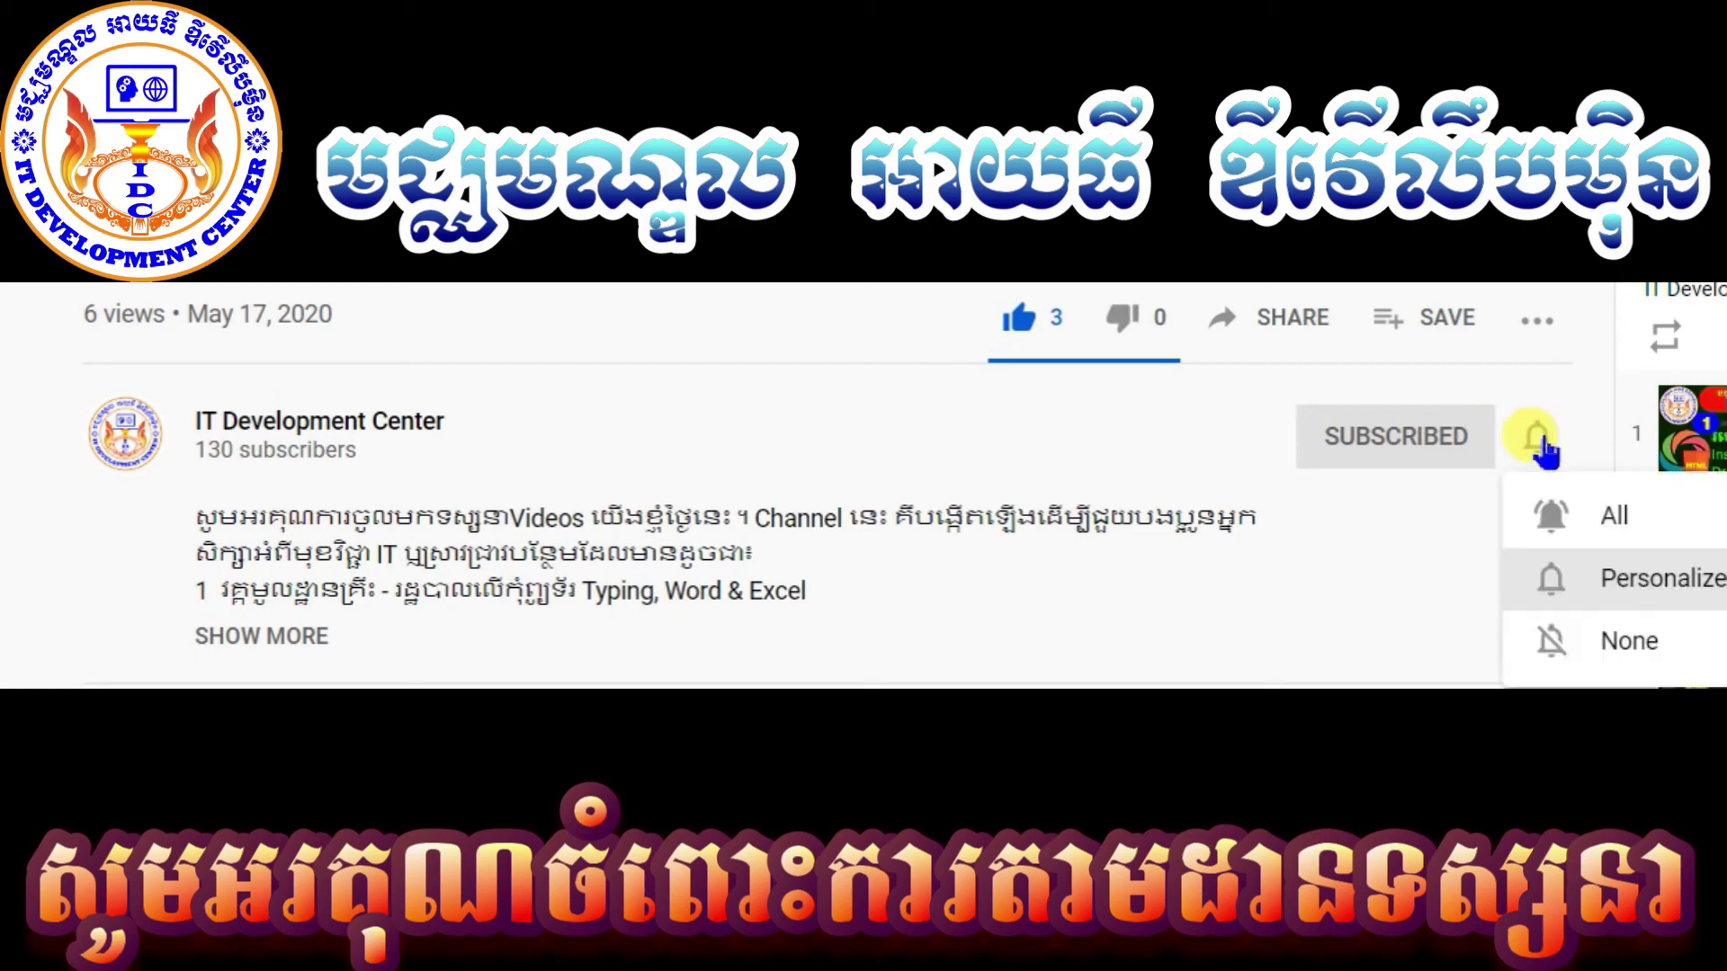
left_click(1569, 530)
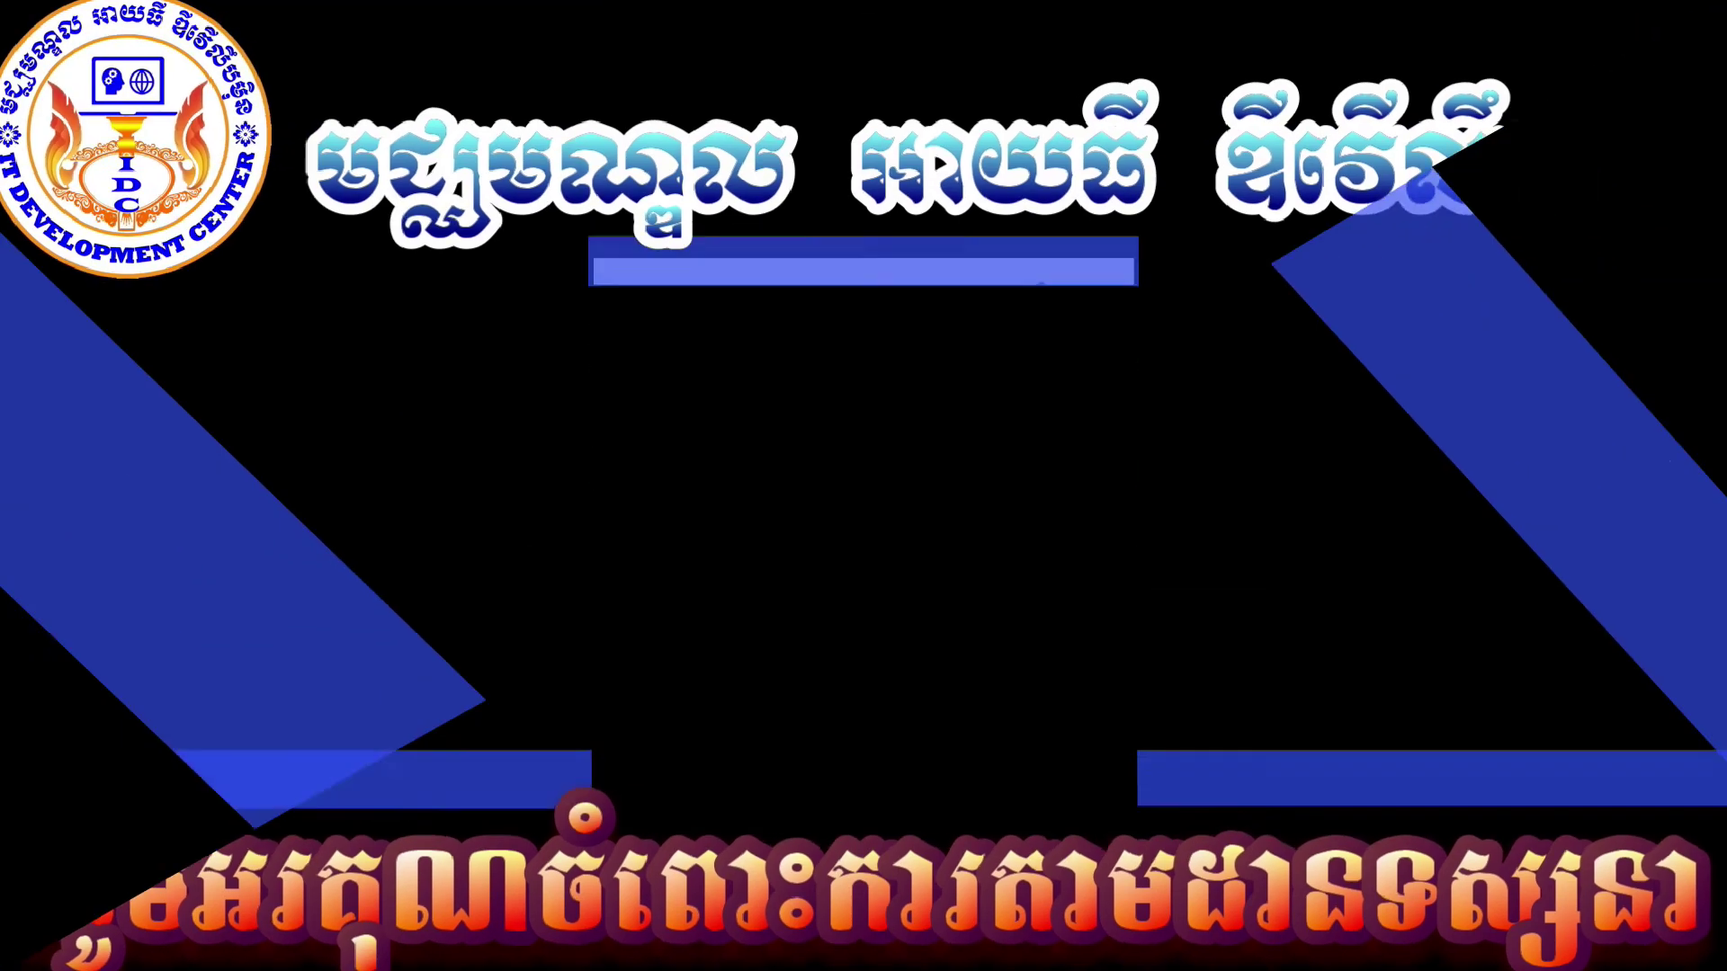